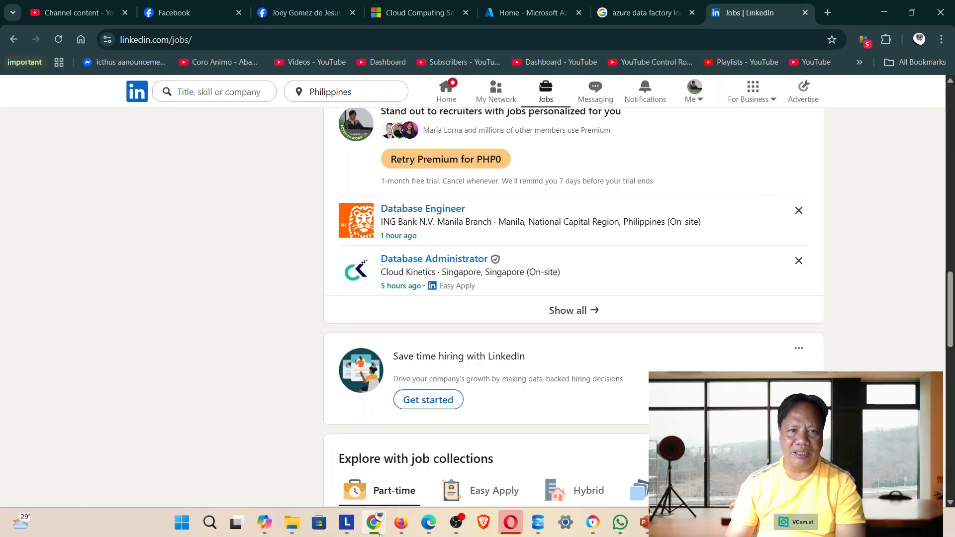
- Switch to the Azure portal home page and briefly visit the recent awareitadf01 data factory before returning home
{"action": "left_click", "coordinate": [528, 12]}
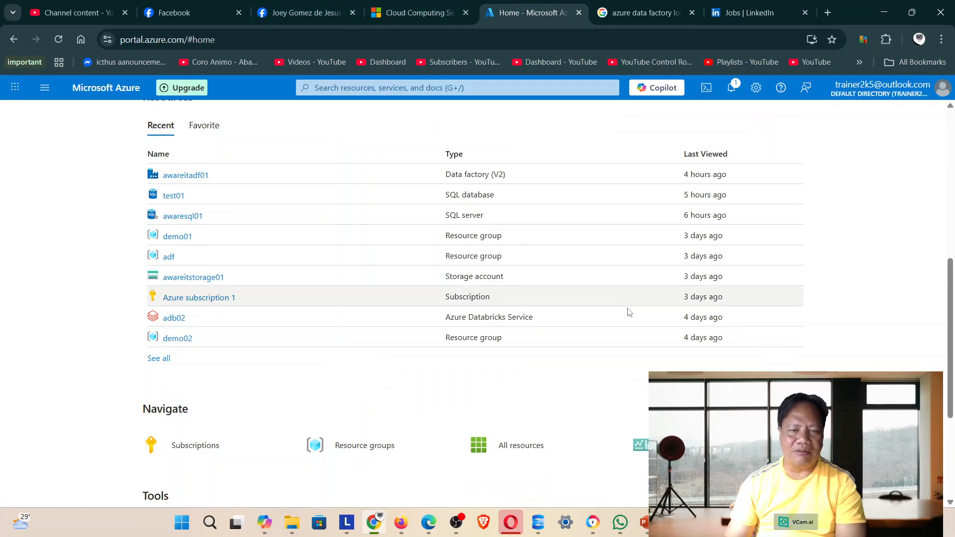
{"action": "scroll", "coordinate": [612, 304], "scroll_direction": "up", "scroll_amount": 7}
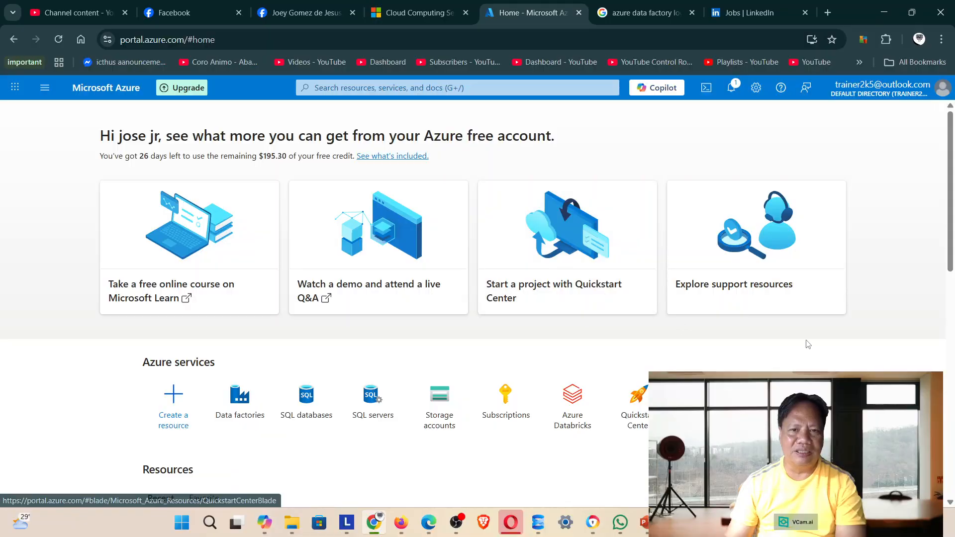
{"action": "scroll", "coordinate": [820, 319], "scroll_direction": "down", "scroll_amount": 3}
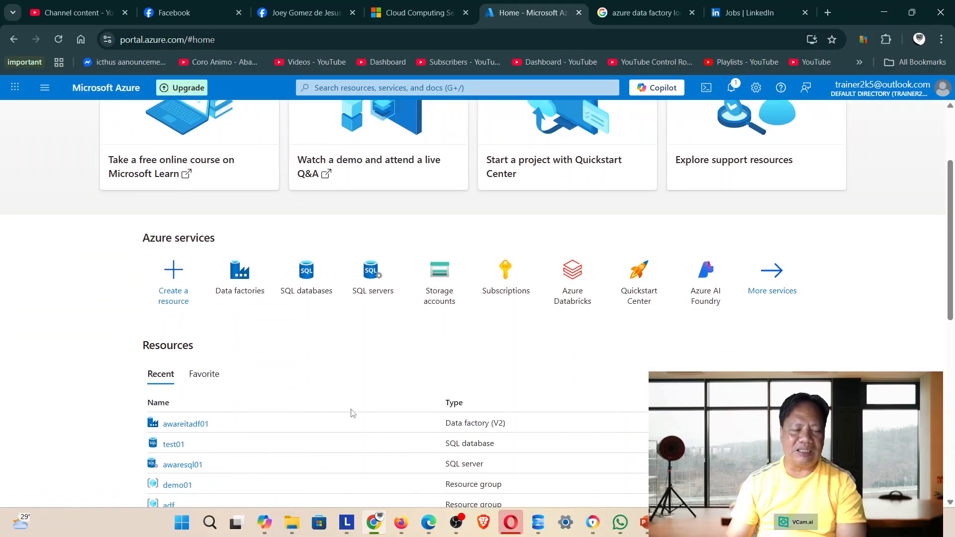
{"action": "left_click", "coordinate": [184, 425]}
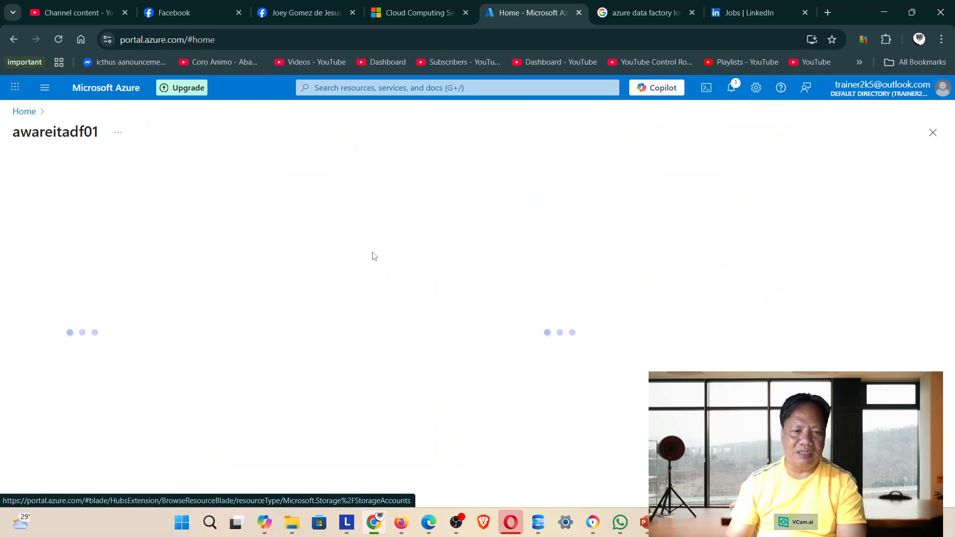
{"action": "left_click", "coordinate": [13, 40]}
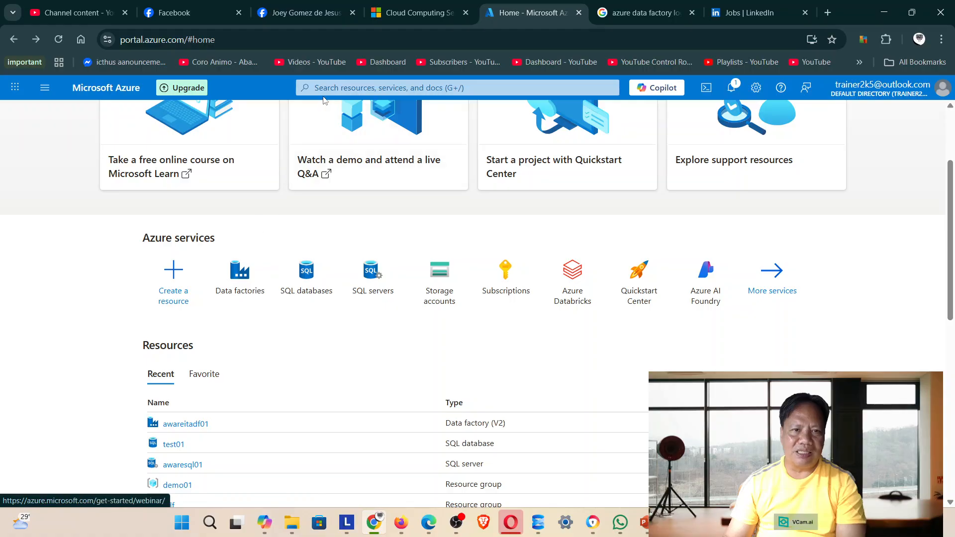
- Search the Azure portal for "data factory" to view the matching services and marketplace entries, and dismiss the search
{"action": "left_click", "coordinate": [338, 88]}
{"action": "type", "text": "dat"}
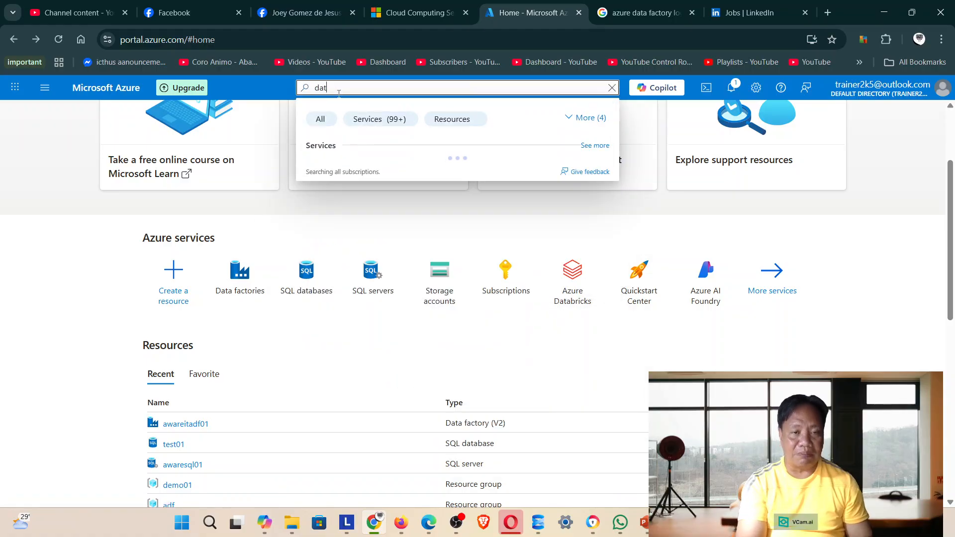
{"action": "type", "text": "a factory"}
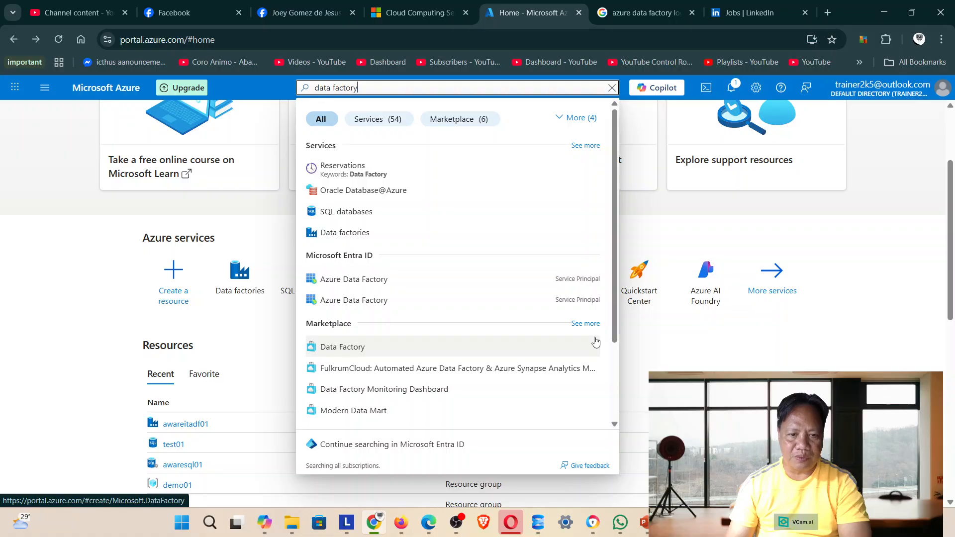
{"action": "left_click", "coordinate": [832, 334]}
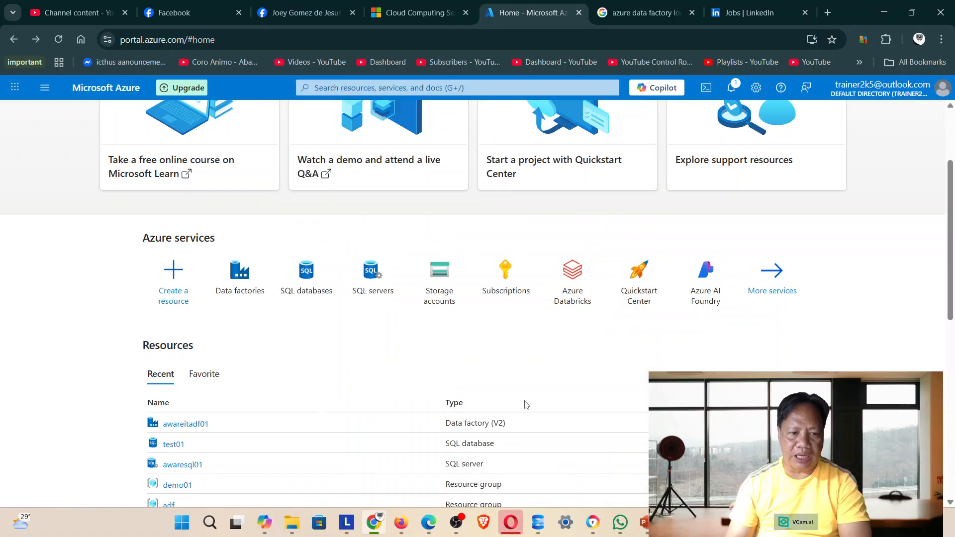
- Open the awareitadf01 data factory from the recent resources, launch its Azure Data Factory Studio and look over the studio's home page
{"action": "left_click", "coordinate": [171, 425]}
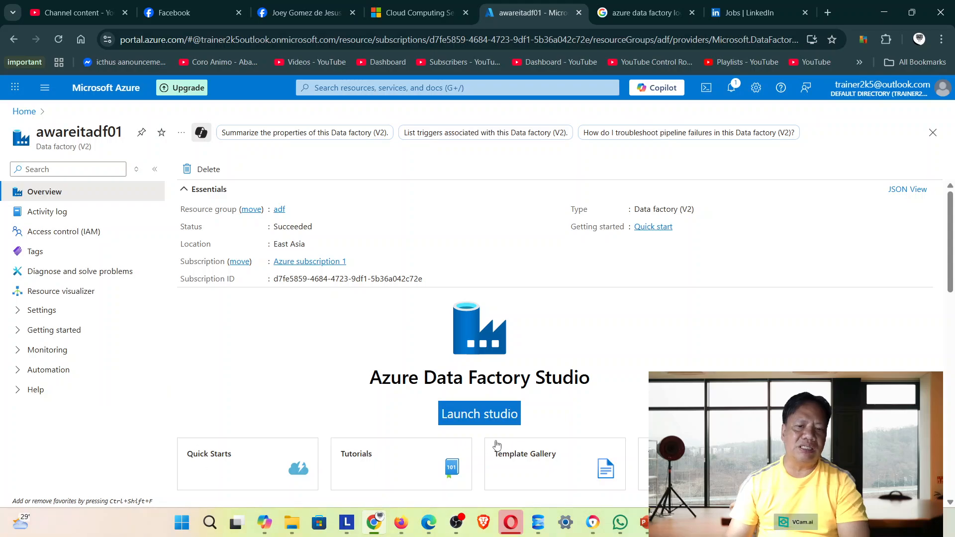
{"action": "left_click", "coordinate": [506, 417]}
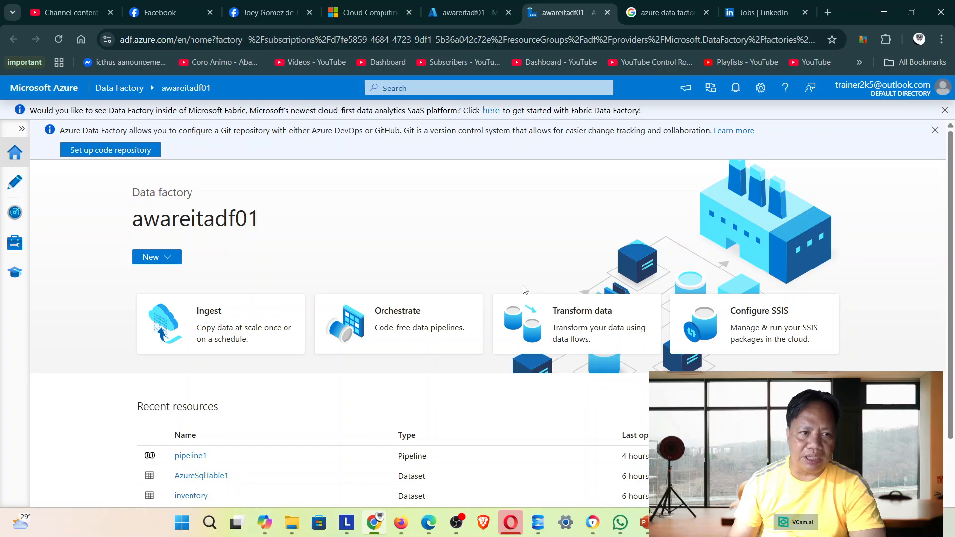
{"action": "scroll", "coordinate": [525, 289], "scroll_direction": "down", "scroll_amount": 3}
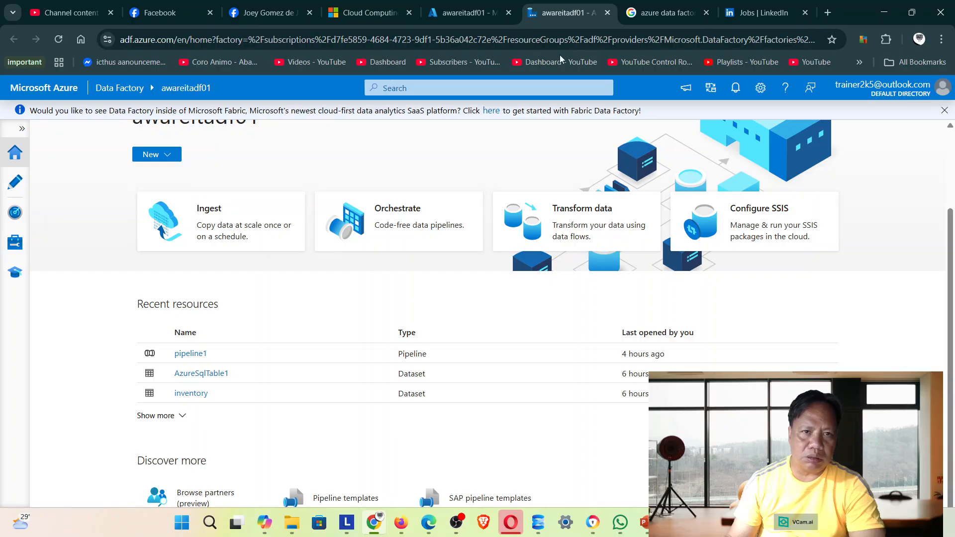
{"action": "scroll", "coordinate": [722, 278], "scroll_direction": "up", "scroll_amount": 3}
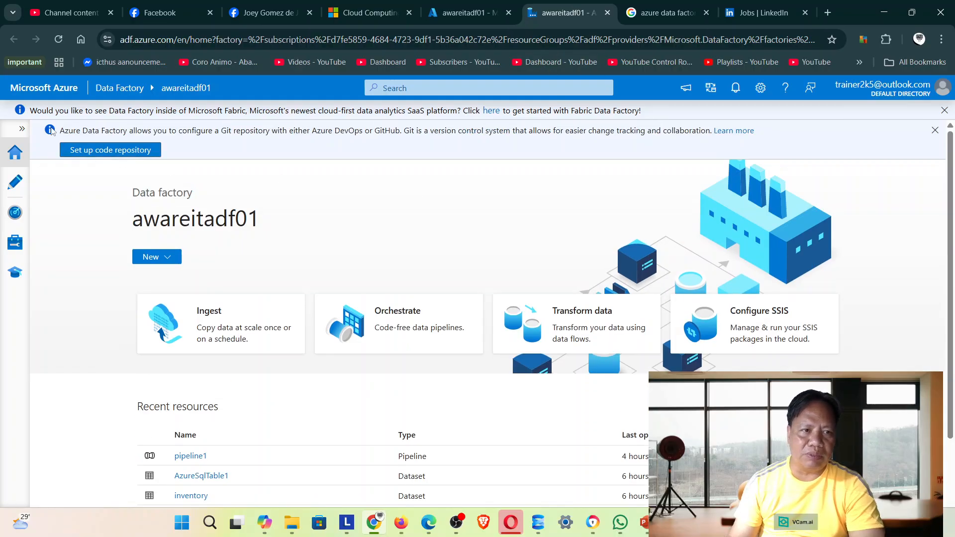
- Return to the Azure portal home page and show the full list of recent resources
{"action": "left_click", "coordinate": [456, 12]}
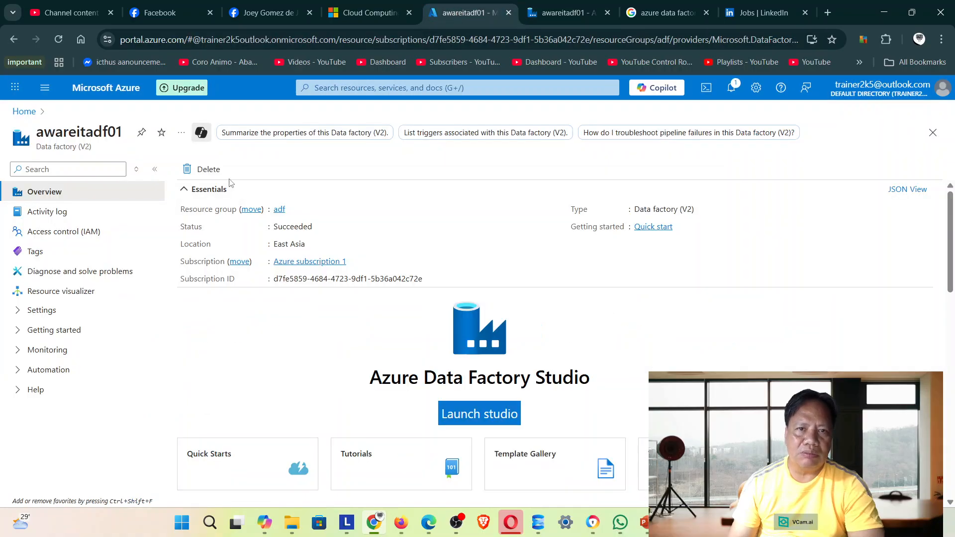
{"action": "left_click", "coordinate": [24, 111]}
{"action": "scroll", "coordinate": [269, 367], "scroll_direction": "down", "scroll_amount": 3}
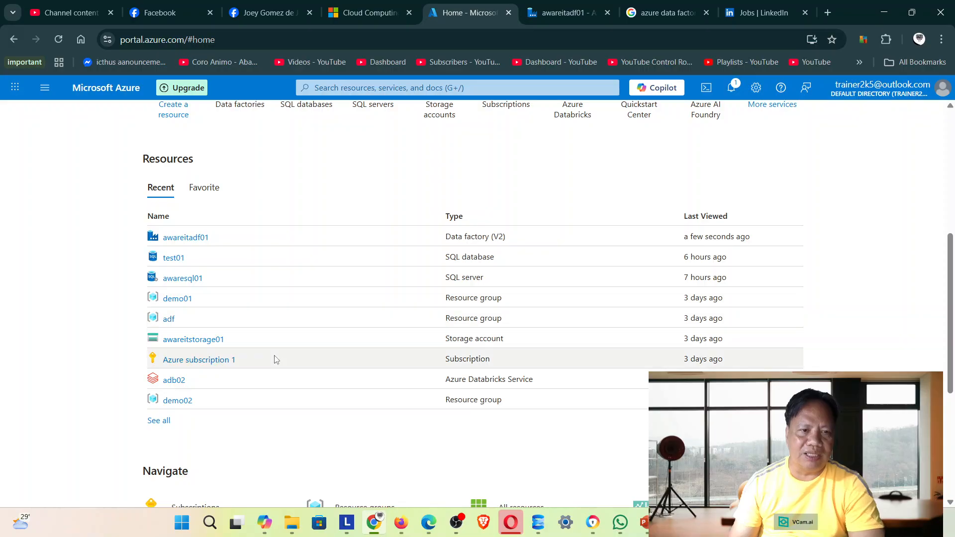
{"action": "mouse_move", "coordinate": [166, 261]}
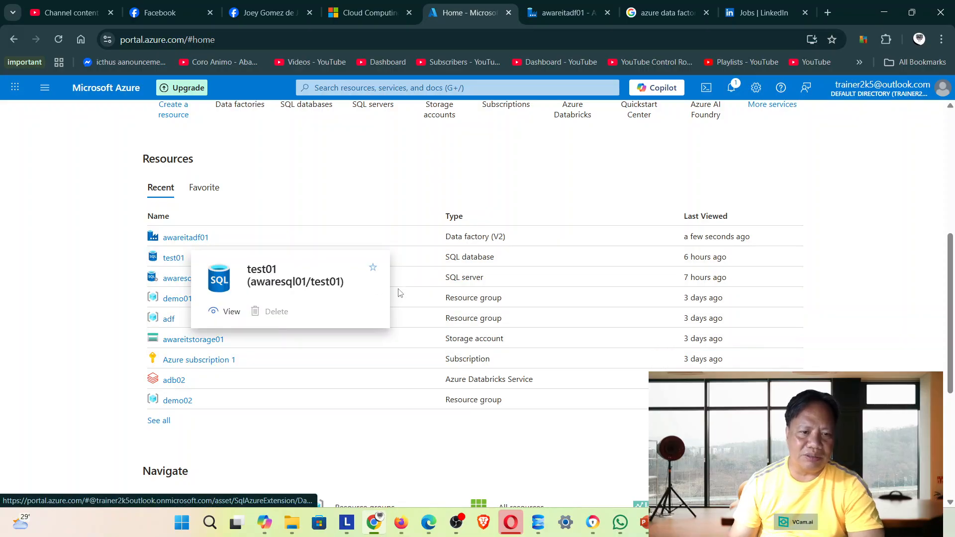
{"action": "scroll", "coordinate": [349, 467], "scroll_direction": "down", "scroll_amount": 1}
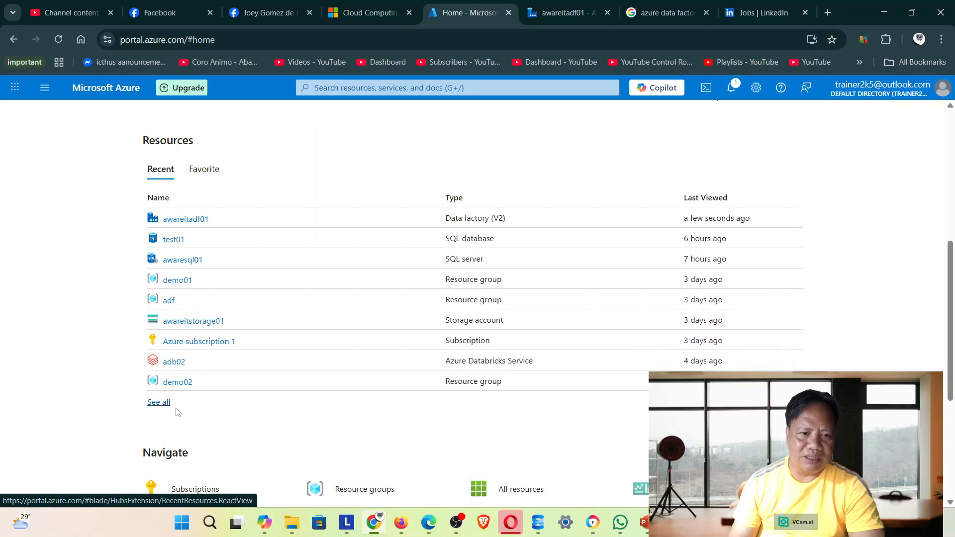
{"action": "left_click", "coordinate": [159, 402]}
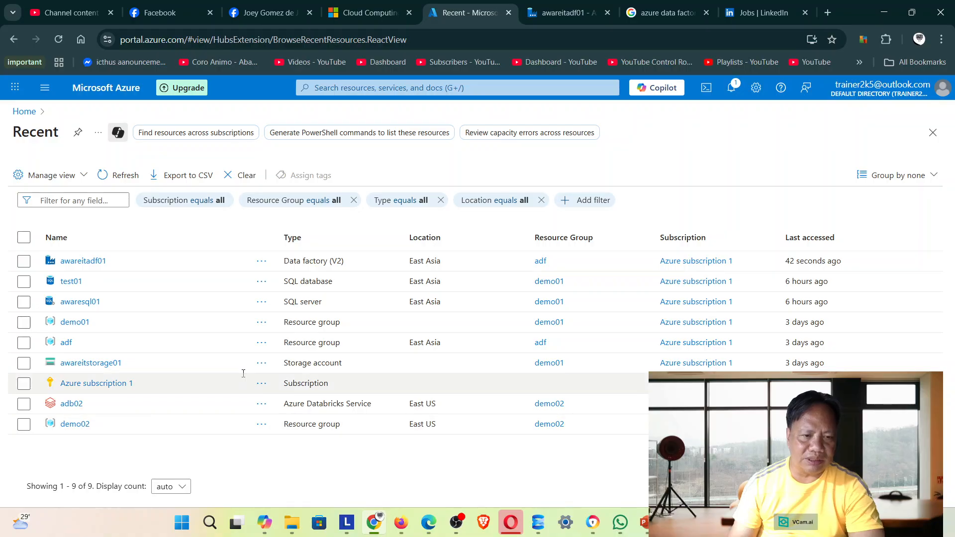
- Open the awareitstorage01 storage account and review its overview properties for the blob, file, security and networking settings
{"action": "left_click", "coordinate": [78, 364]}
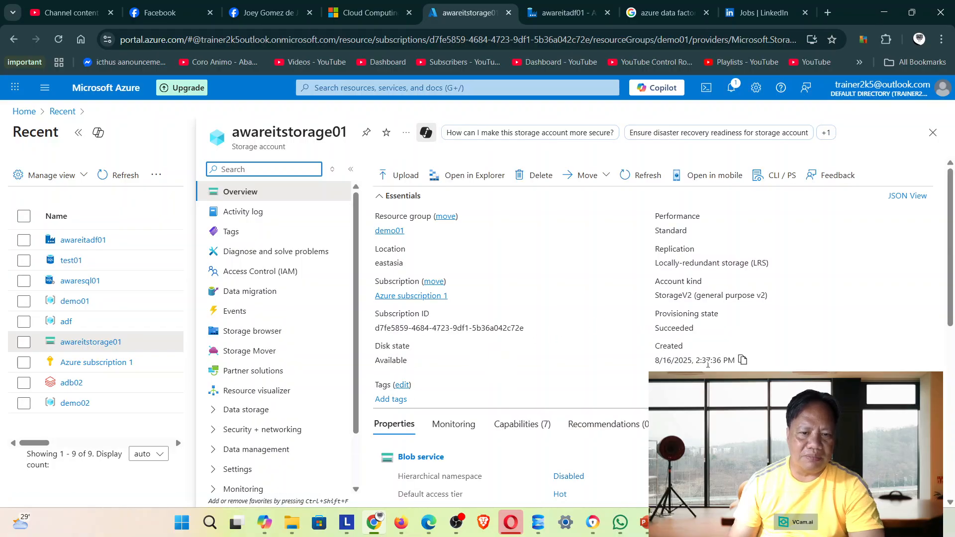
{"action": "scroll", "coordinate": [697, 366], "scroll_direction": "down", "scroll_amount": 3}
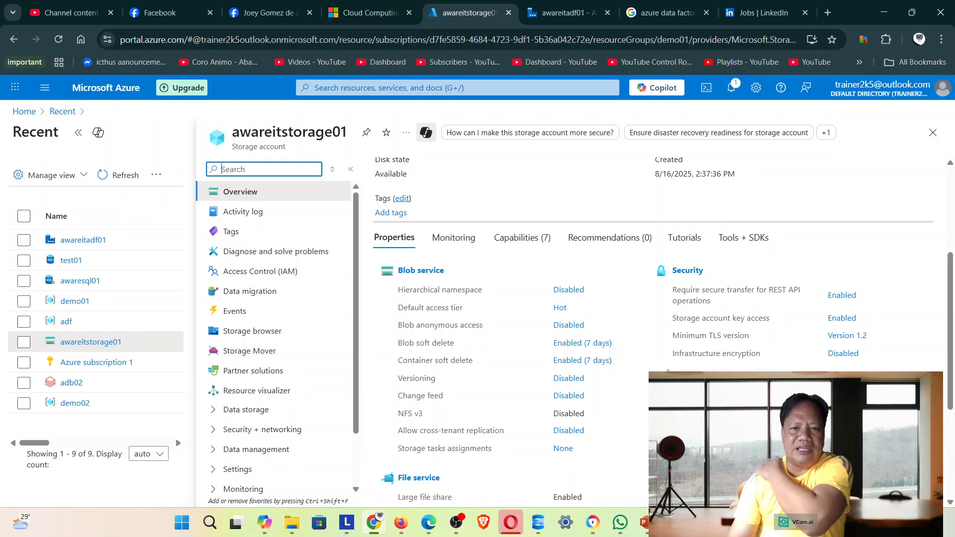
{"action": "scroll", "coordinate": [670, 370], "scroll_direction": "down", "scroll_amount": 3}
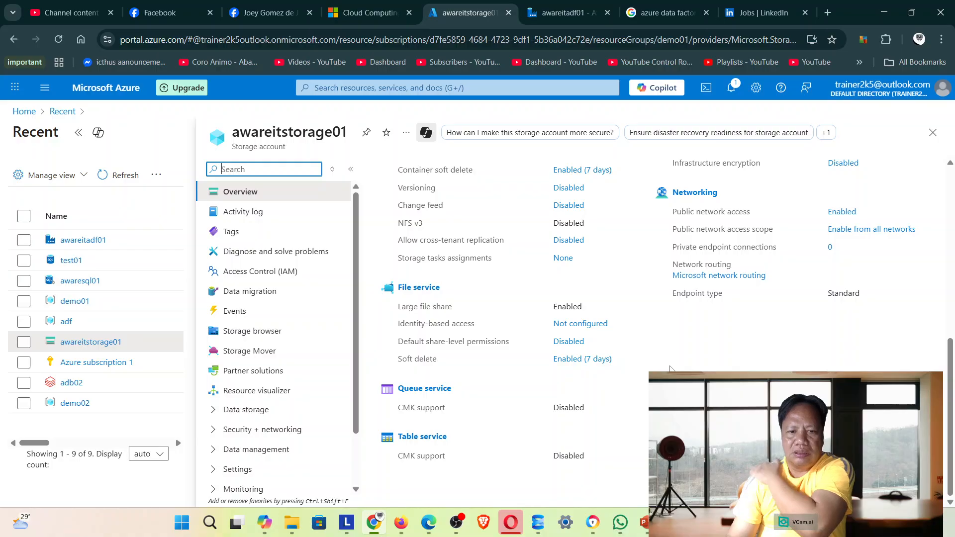
{"action": "scroll", "coordinate": [659, 370], "scroll_direction": "up", "scroll_amount": 4}
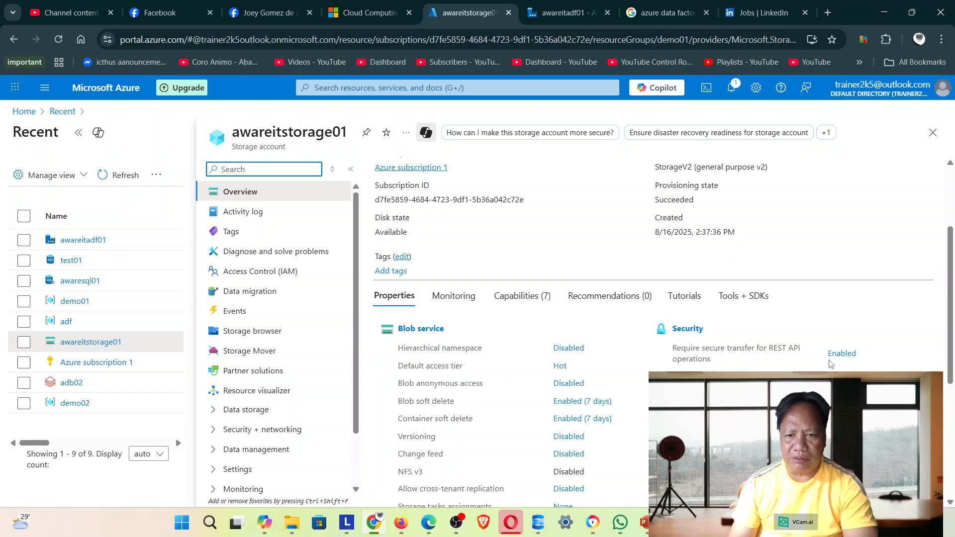
{"action": "scroll", "coordinate": [719, 291], "scroll_direction": "down", "scroll_amount": 3}
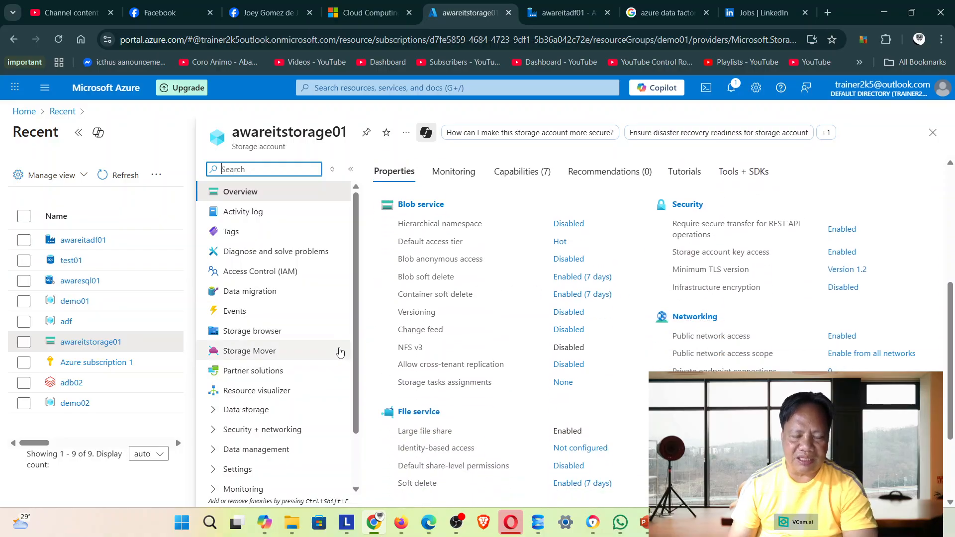
{"action": "scroll", "coordinate": [342, 352], "scroll_direction": "down", "scroll_amount": 2}
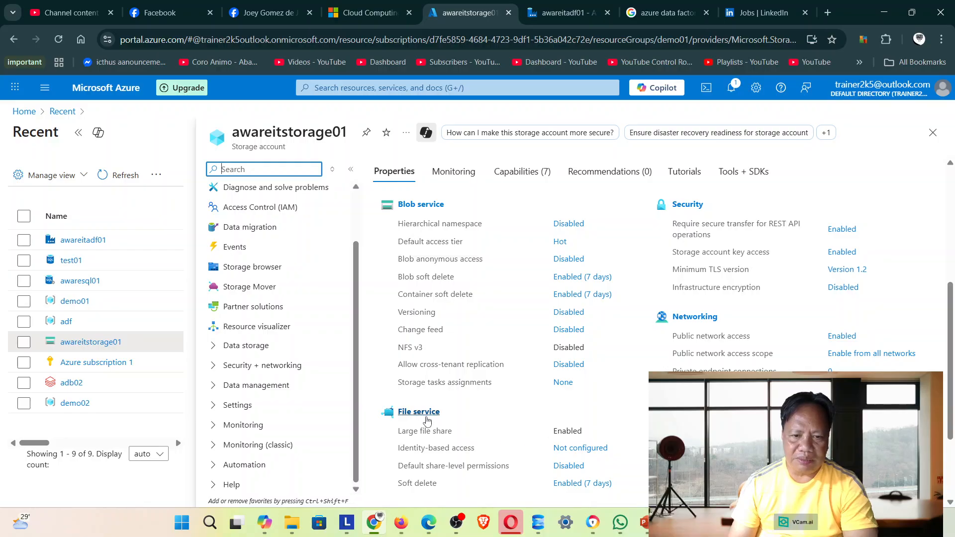
- Go to the storage account's containers and open the products.csv blob in the testfile container
{"action": "left_click", "coordinate": [427, 418]}
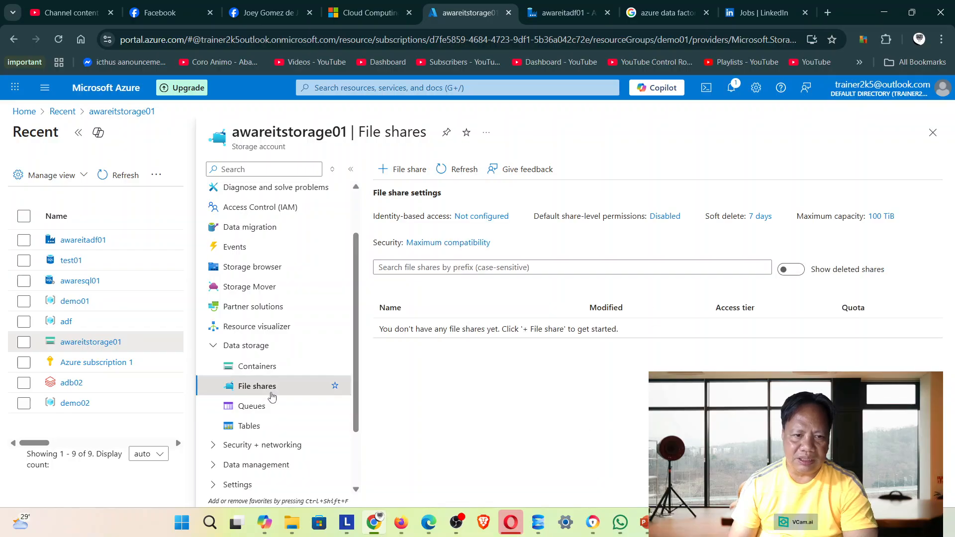
{"action": "left_click", "coordinate": [251, 371]}
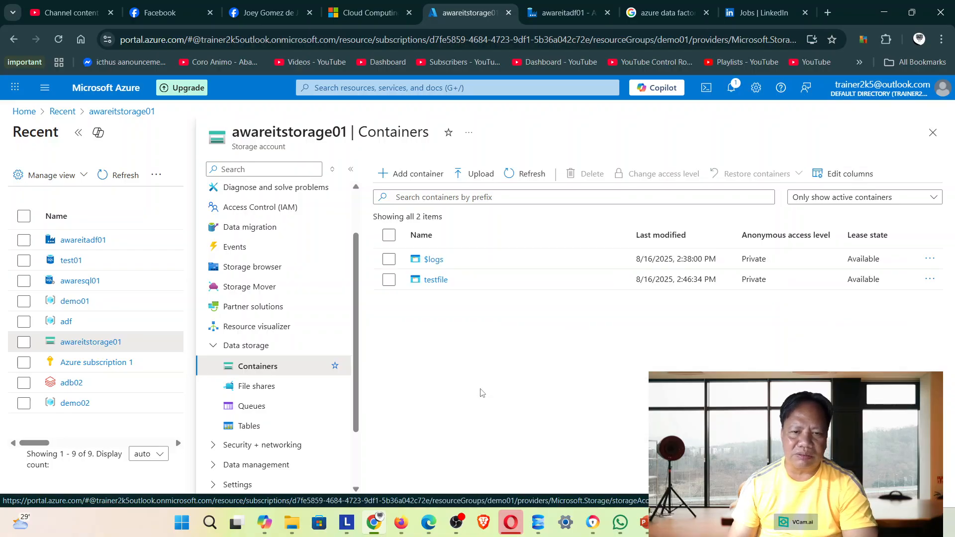
{"action": "left_click", "coordinate": [436, 281]}
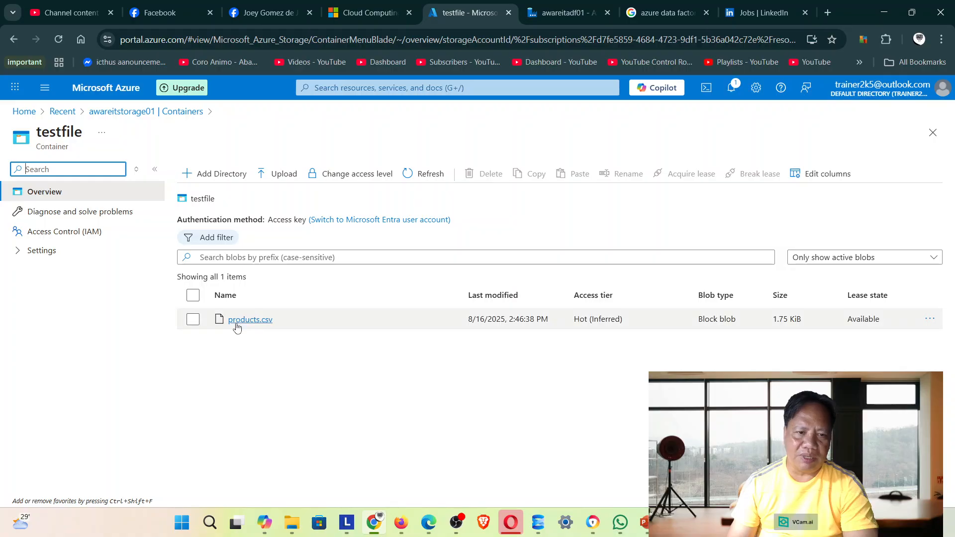
{"action": "left_click", "coordinate": [238, 321]}
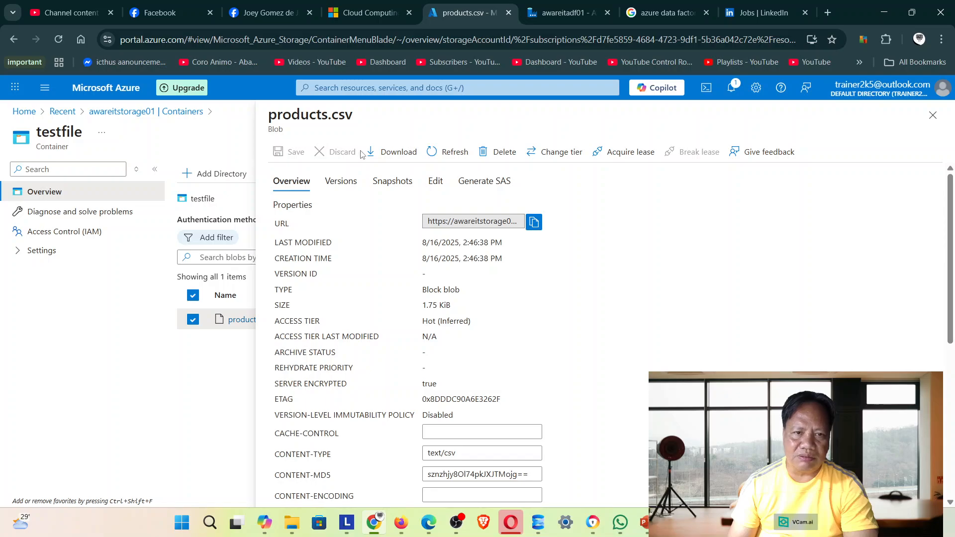
- Download the products.csv blob and show the downloaded file in a maximized Downloads folder window
{"action": "left_click", "coordinate": [392, 152]}
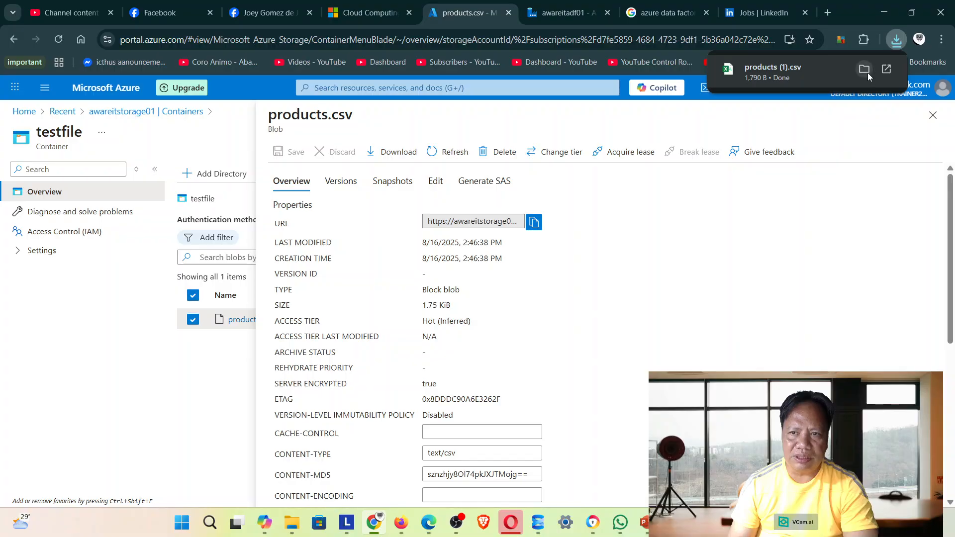
{"action": "left_click", "coordinate": [865, 69]}
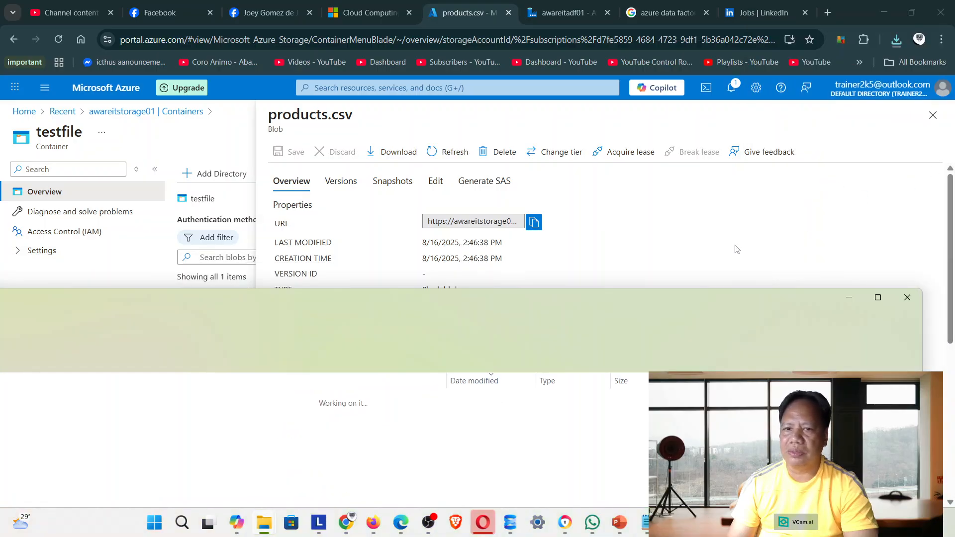
{"action": "left_click", "coordinate": [878, 297]}
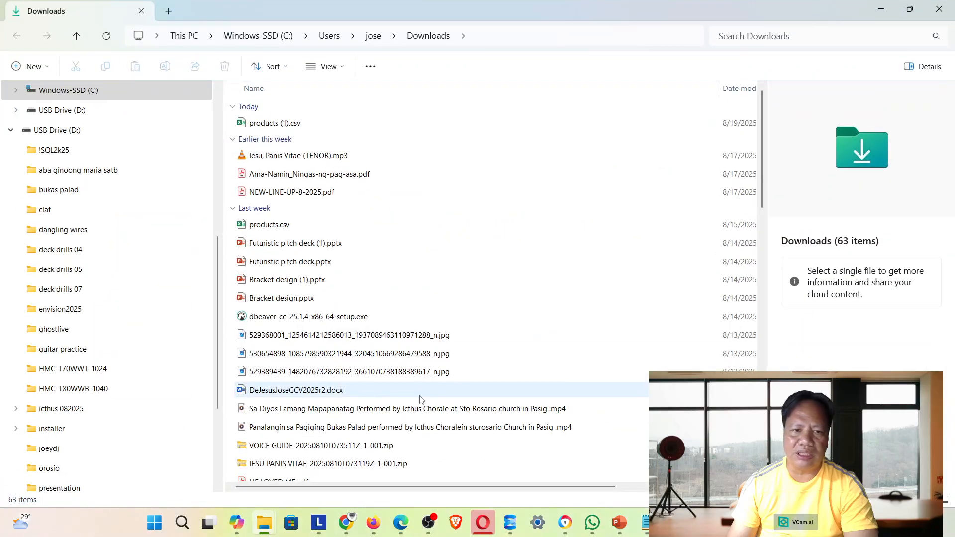
- Open the downloaded products (1).csv in Excel, minimize the Downloads folder window and maximize the workbook window
{"action": "left_click", "coordinate": [294, 125]}
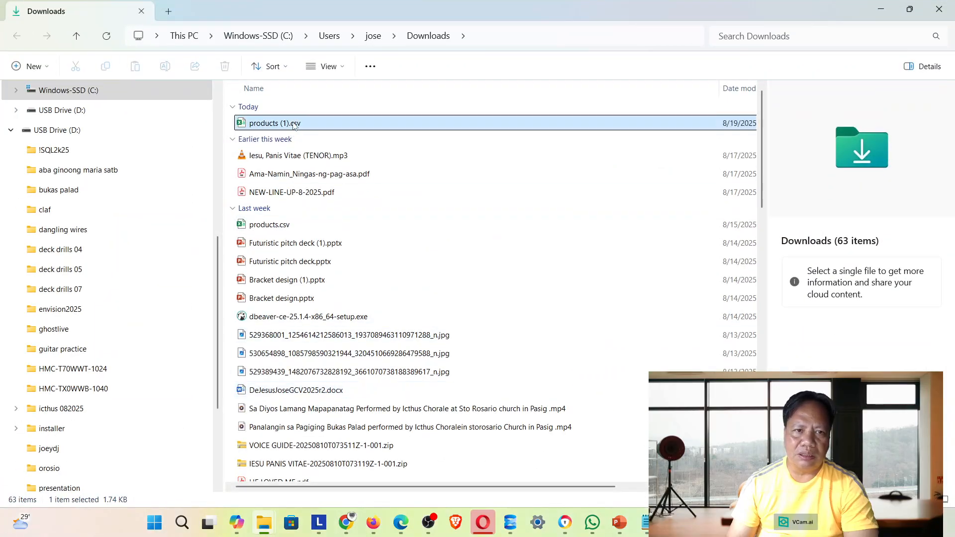
{"action": "double_click", "coordinate": [295, 126]}
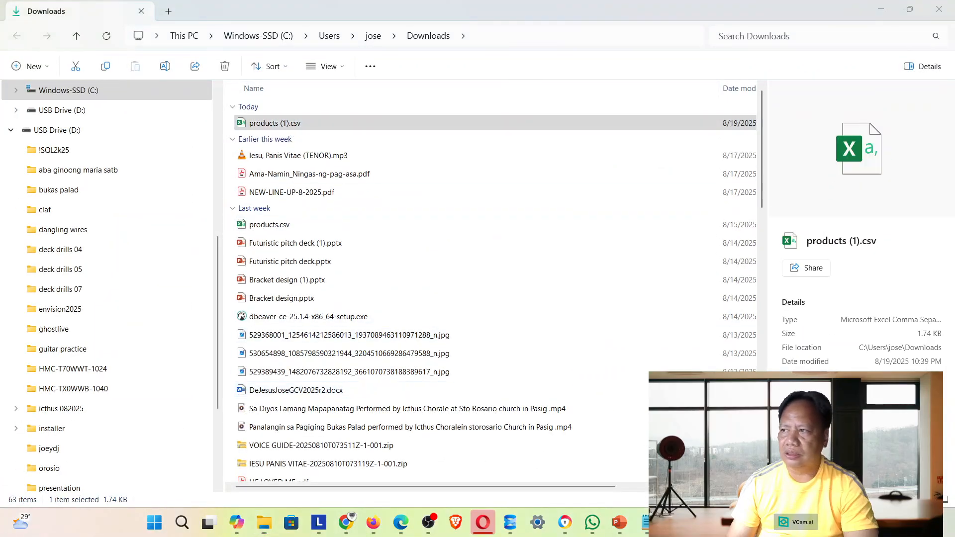
{"action": "left_click", "coordinate": [887, 11]}
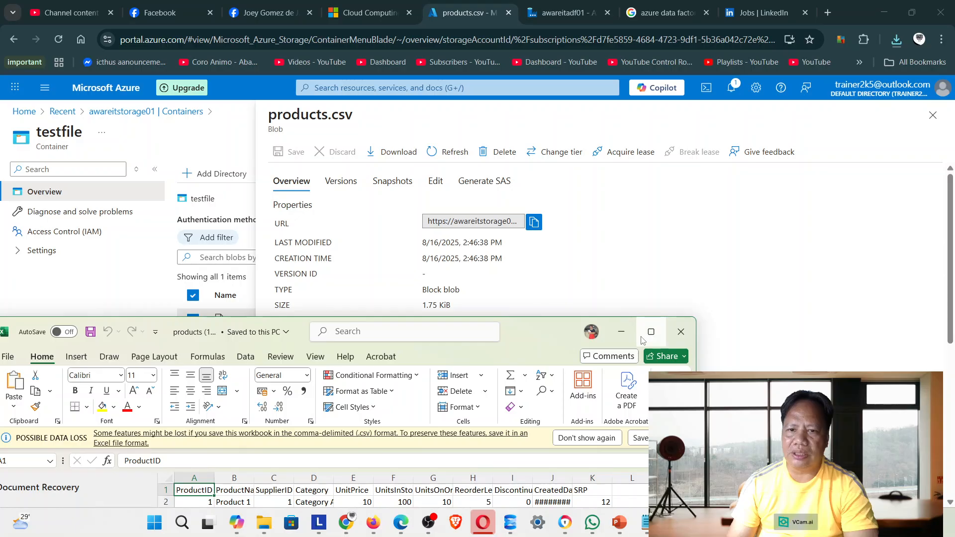
{"action": "left_click", "coordinate": [649, 333]}
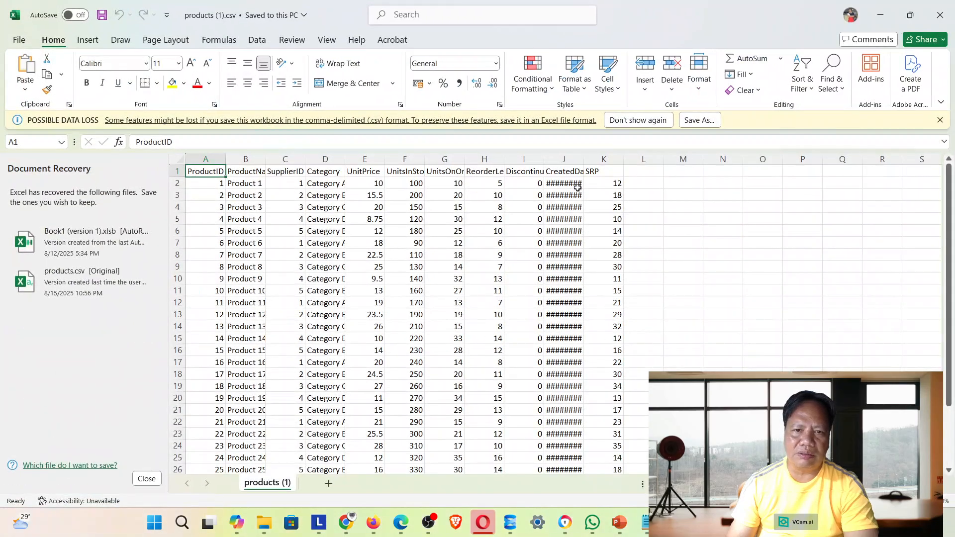
{"action": "left_click", "coordinate": [586, 169]}
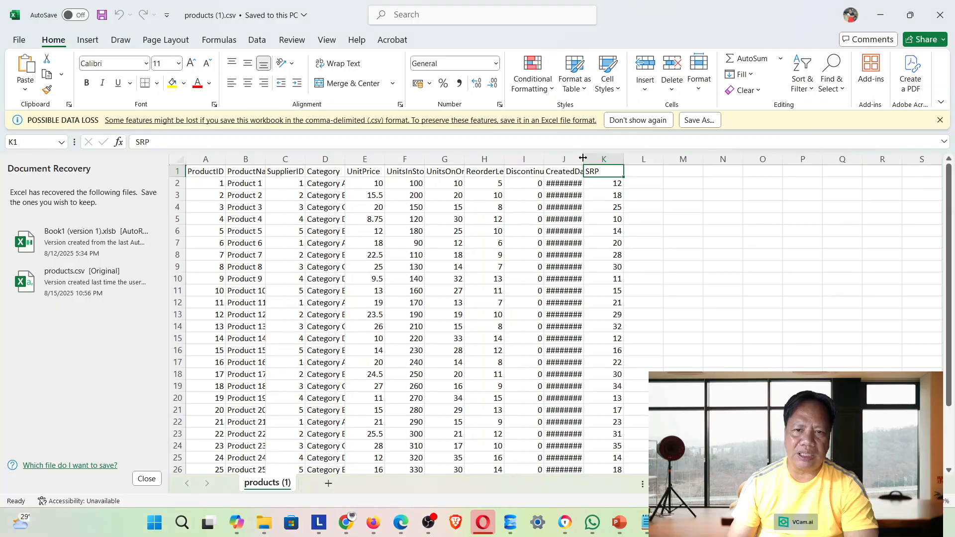
- Widen the CreatedDate column to show full dates, dismiss the data loss warning and minimize the workbook
{"action": "left_click_drag", "start_coordinate": [583, 158], "coordinate": [651, 158]}
{"action": "left_click", "coordinate": [789, 278]}
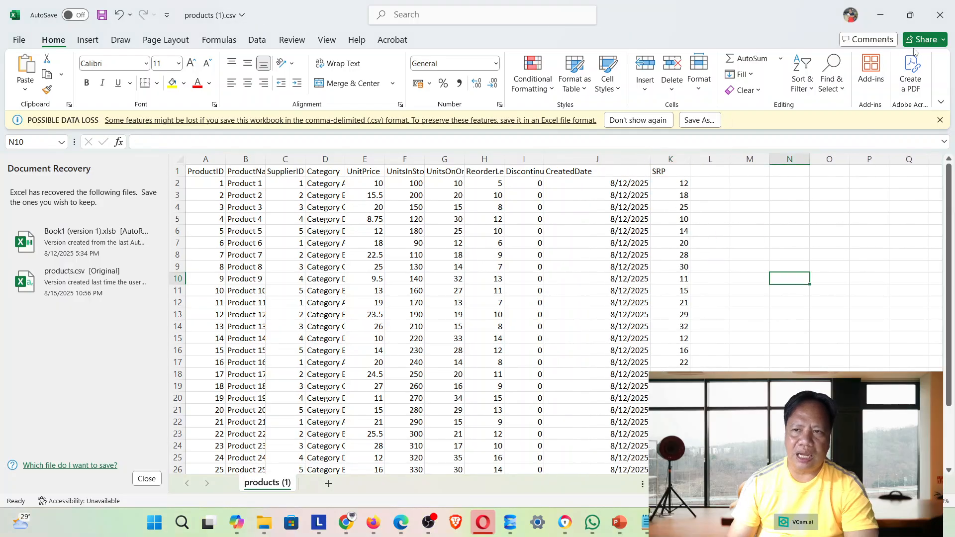
{"action": "left_click", "coordinate": [940, 120]}
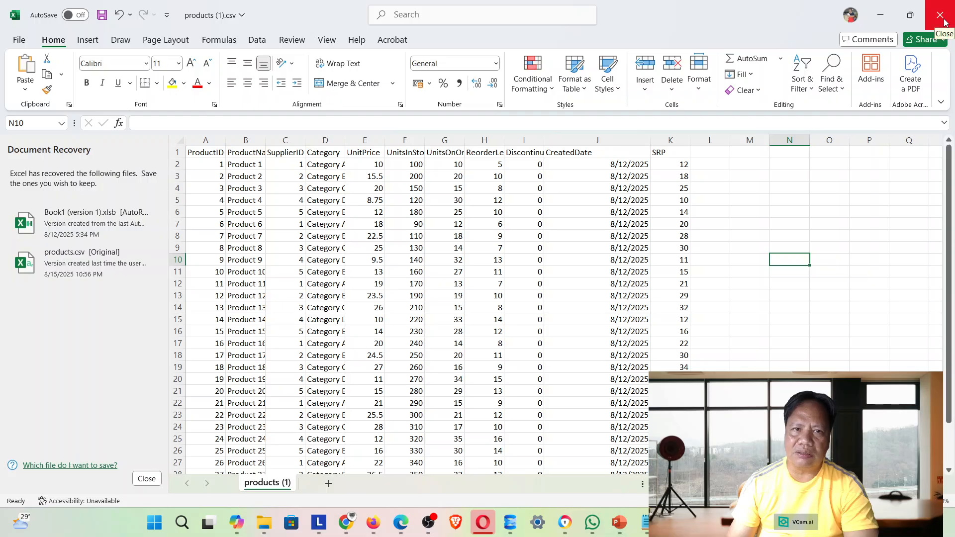
{"action": "left_click", "coordinate": [888, 24]}
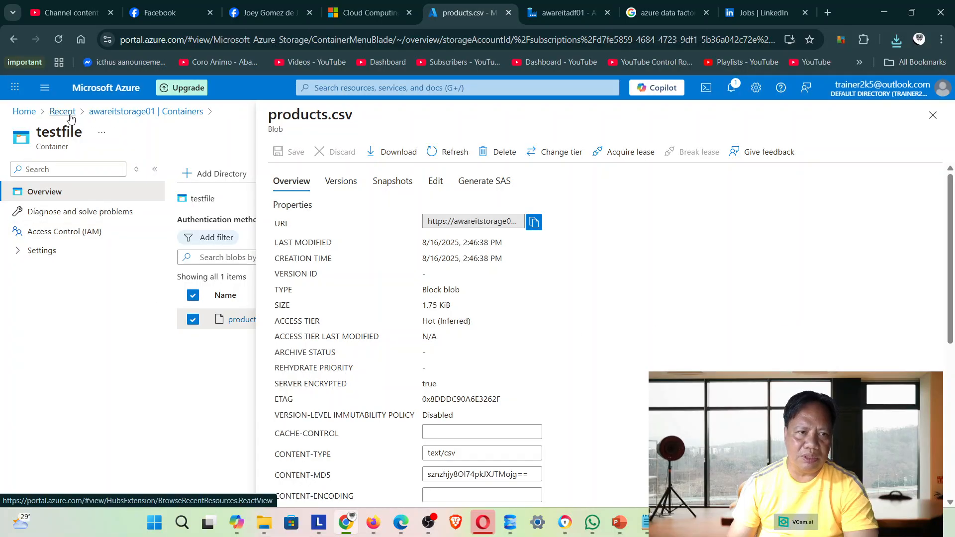
- Open the test01 SQL database's query editor and try to log in with the SQL server authentication password
{"action": "left_click", "coordinate": [122, 112]}
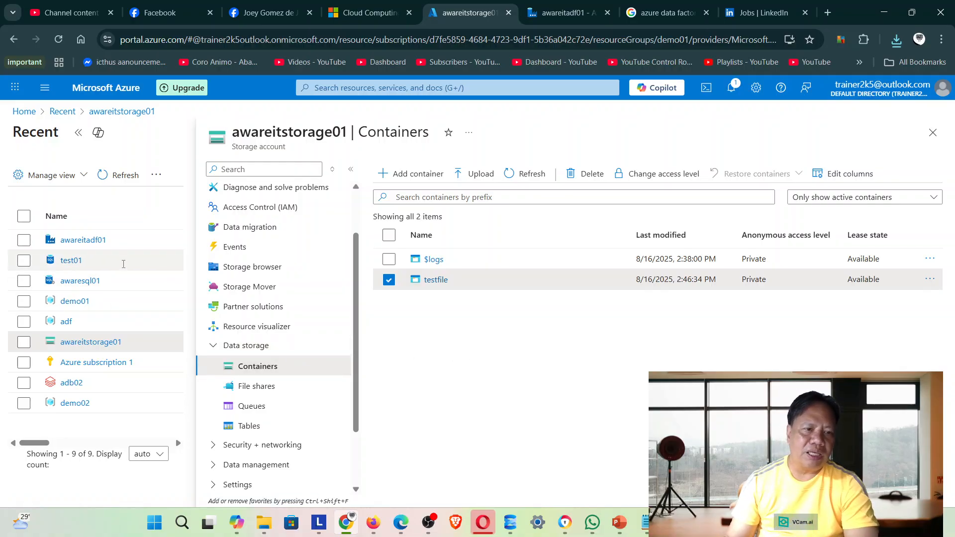
{"action": "left_click", "coordinate": [66, 260]}
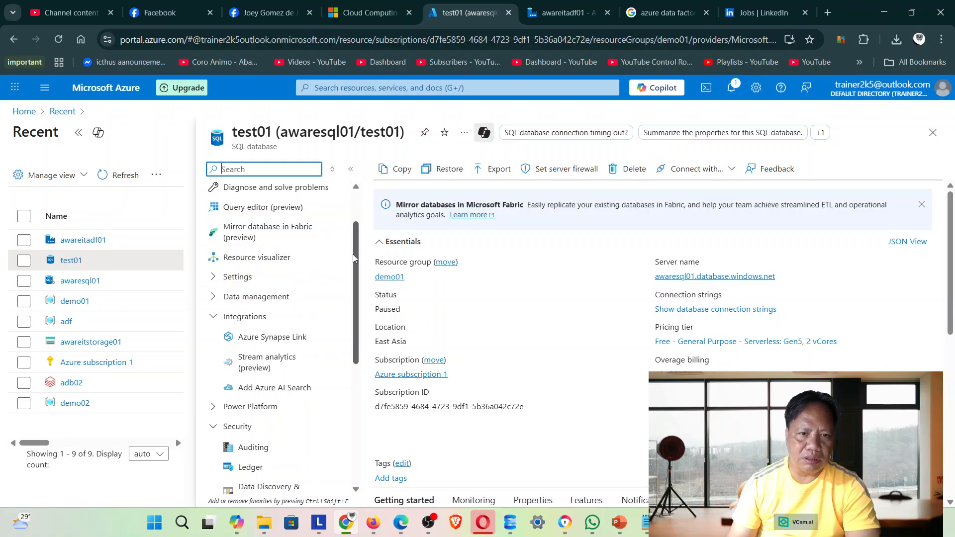
{"action": "scroll", "coordinate": [331, 257], "scroll_direction": "up", "scroll_amount": 2}
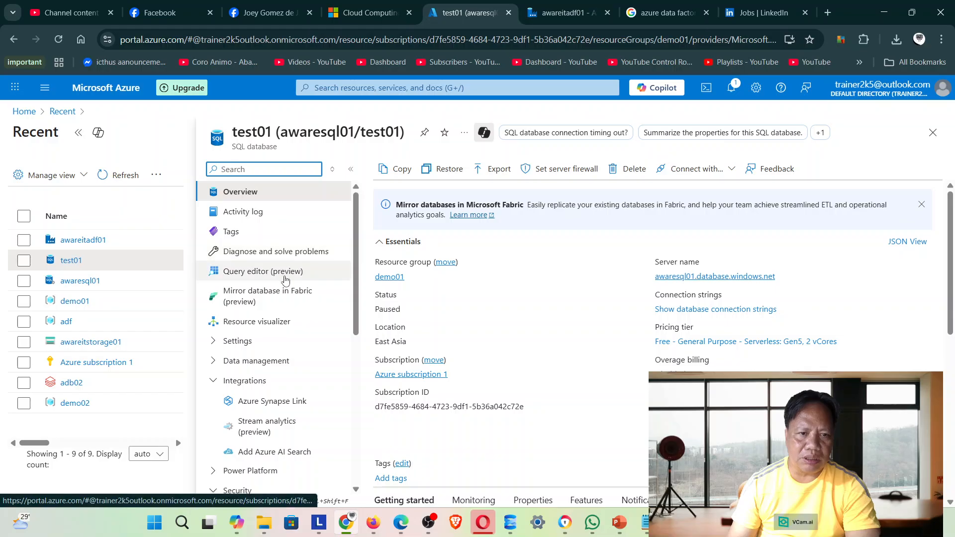
{"action": "left_click", "coordinate": [273, 272]}
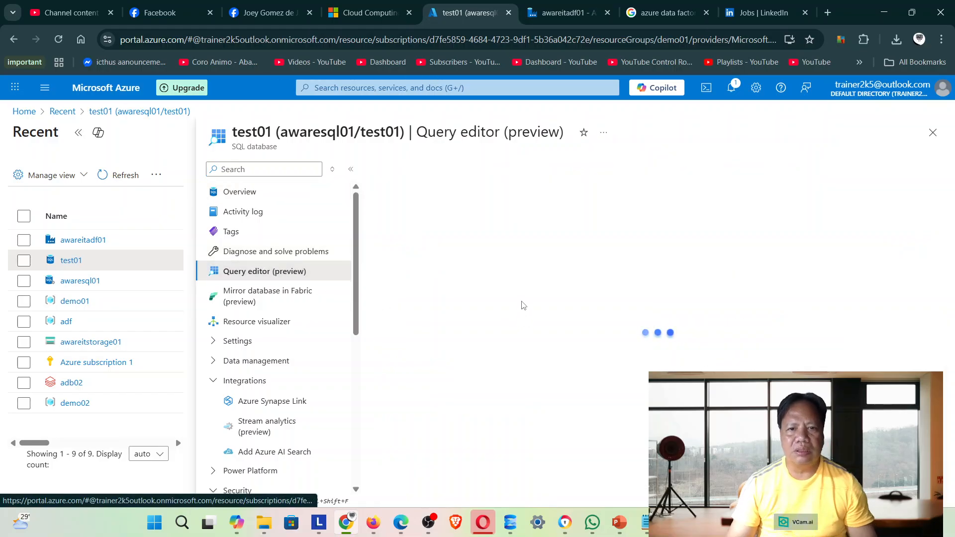
{"action": "left_click", "coordinate": [547, 428]}
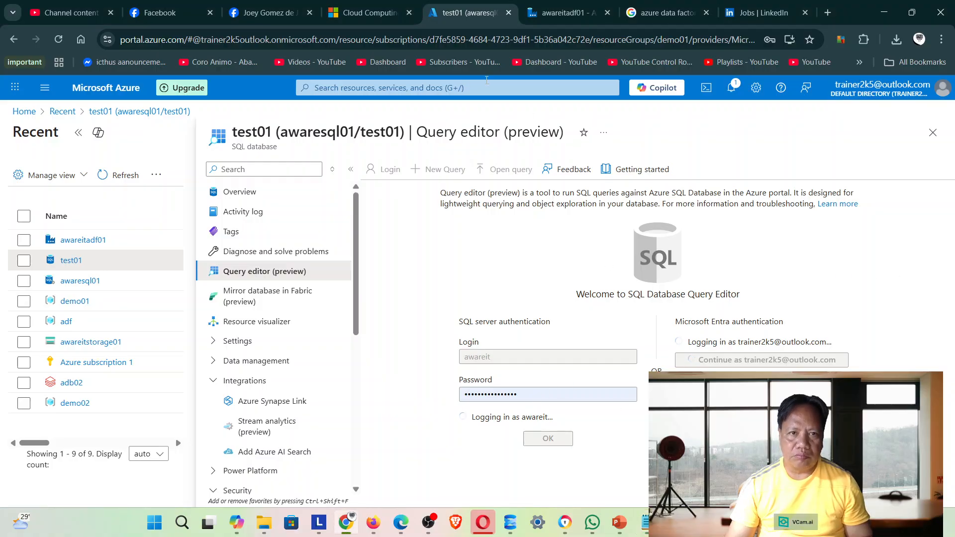
- Load azure.com in place of the Facebook profile page and sign in to the Azure portal with the first listed account
{"action": "left_click", "coordinate": [273, 15]}
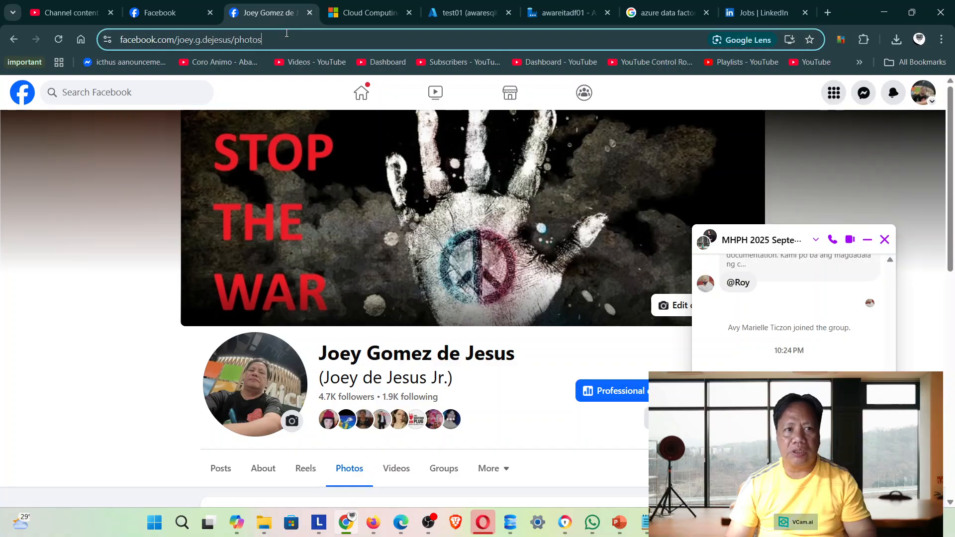
{"action": "left_click", "coordinate": [287, 33]}
{"action": "type", "text": "azur"}
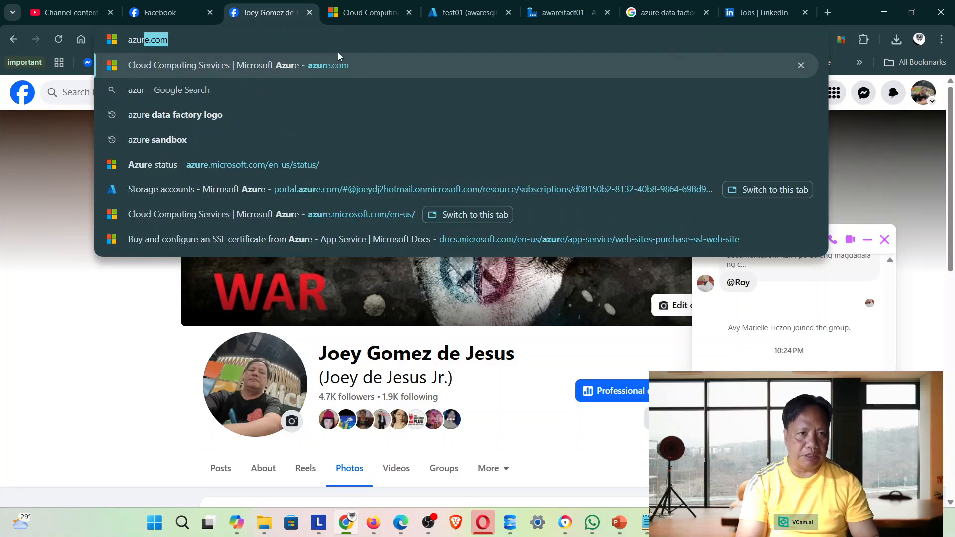
{"action": "key", "text": "Return"}
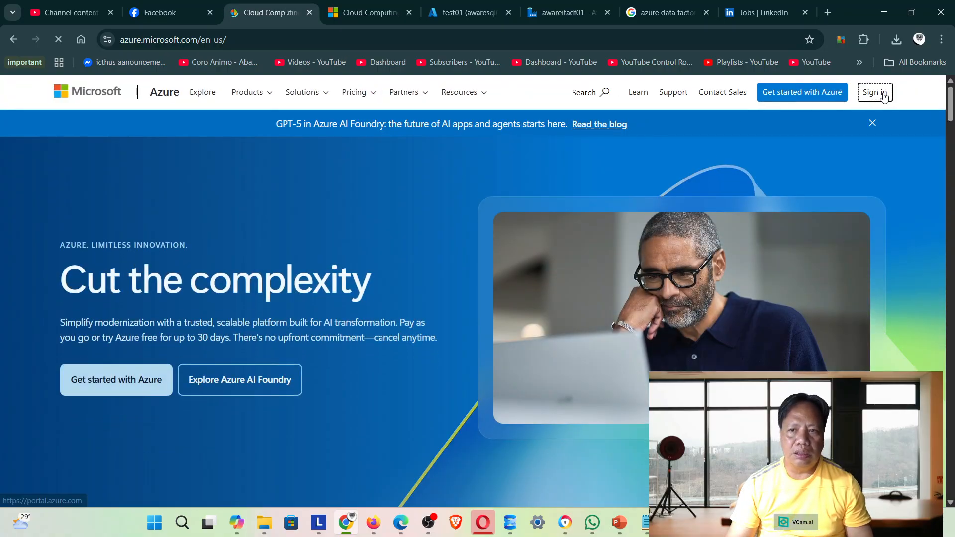
{"action": "left_click", "coordinate": [884, 97]}
{"action": "left_click", "coordinate": [523, 12]}
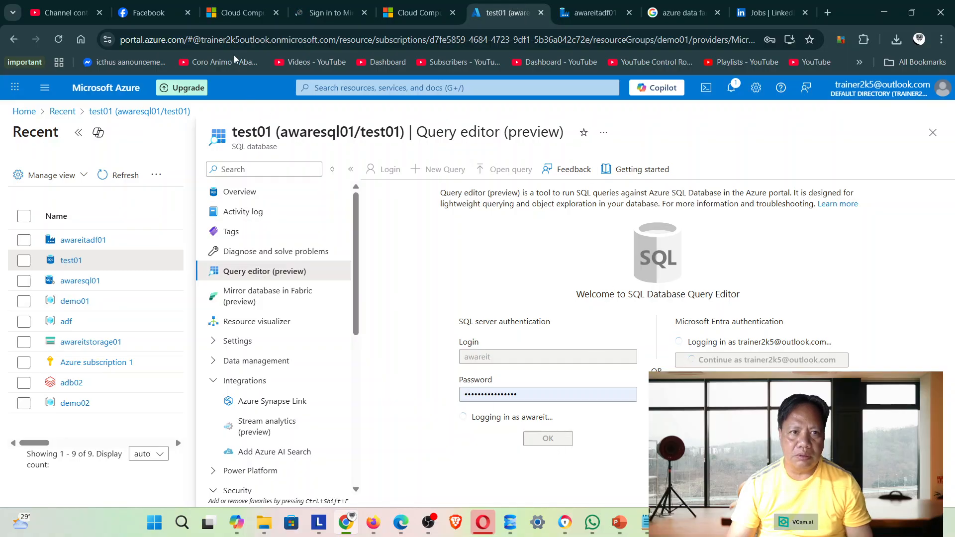
{"action": "mouse_move", "coordinate": [316, 15]}
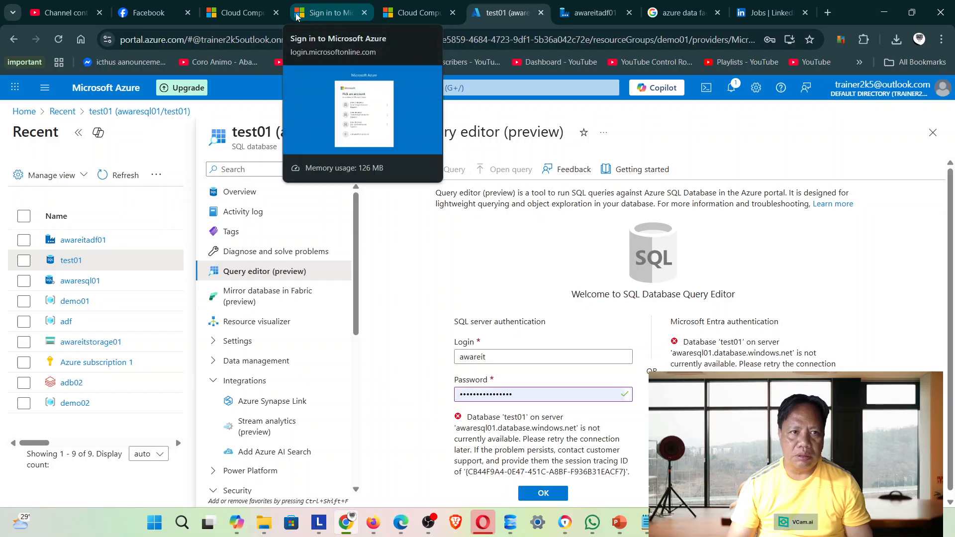
{"action": "left_click", "coordinate": [298, 16]}
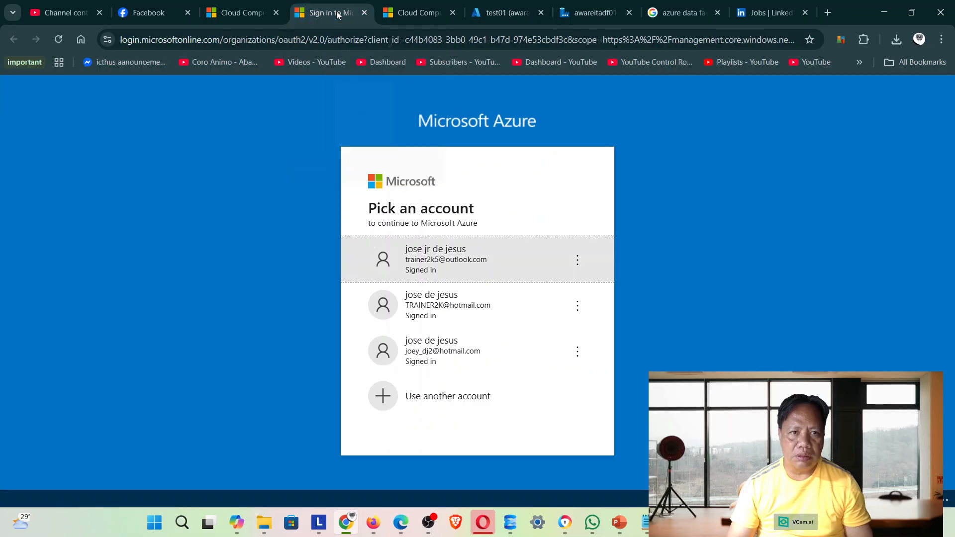
{"action": "left_click", "coordinate": [488, 271]}
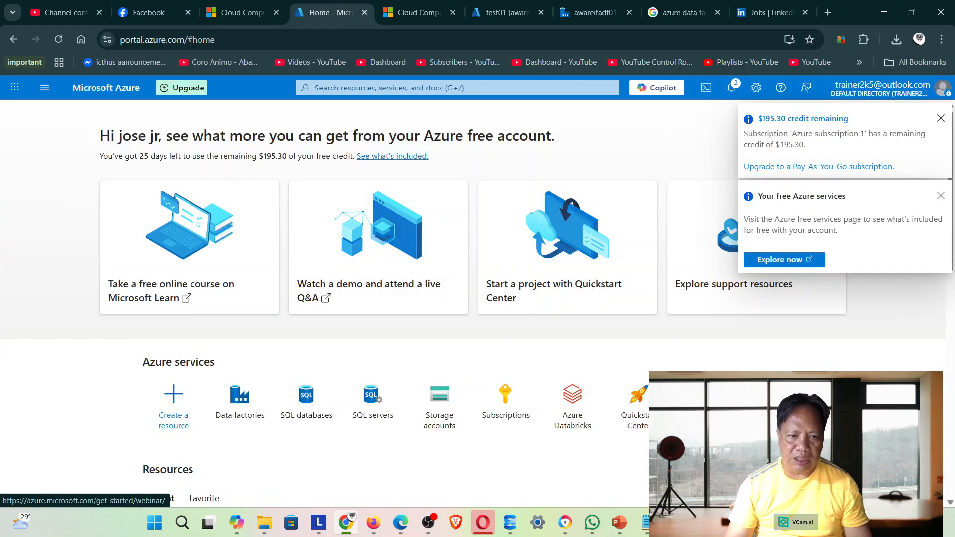
- Open the test01 SQL database from the recent resources, dismiss the free services notification and review its overview
{"action": "scroll", "coordinate": [239, 366], "scroll_direction": "down", "scroll_amount": 5}
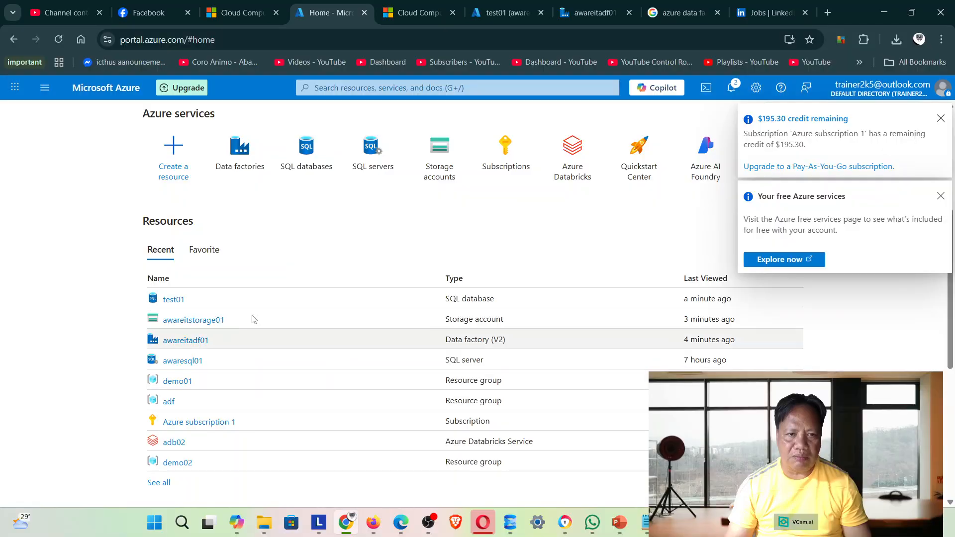
{"action": "left_click", "coordinate": [173, 301]}
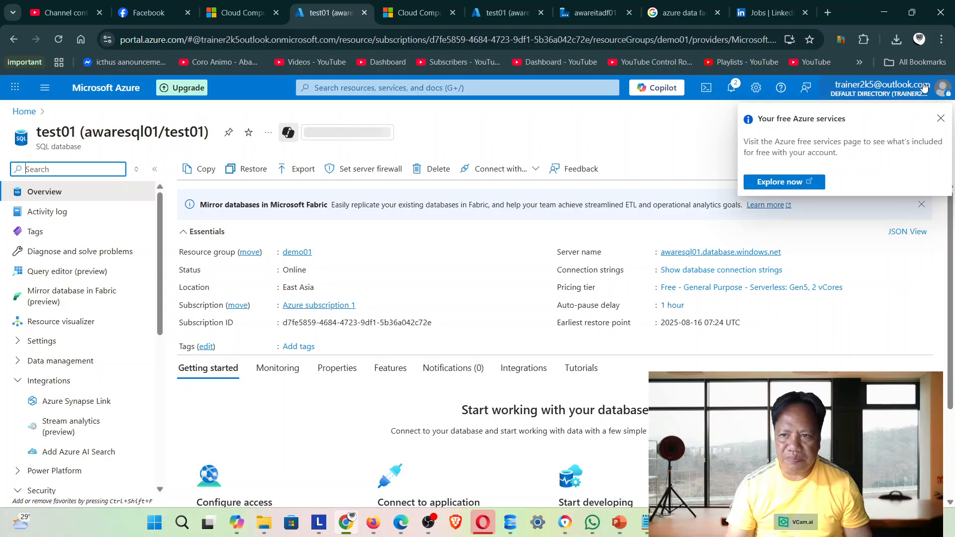
{"action": "left_click", "coordinate": [941, 118]}
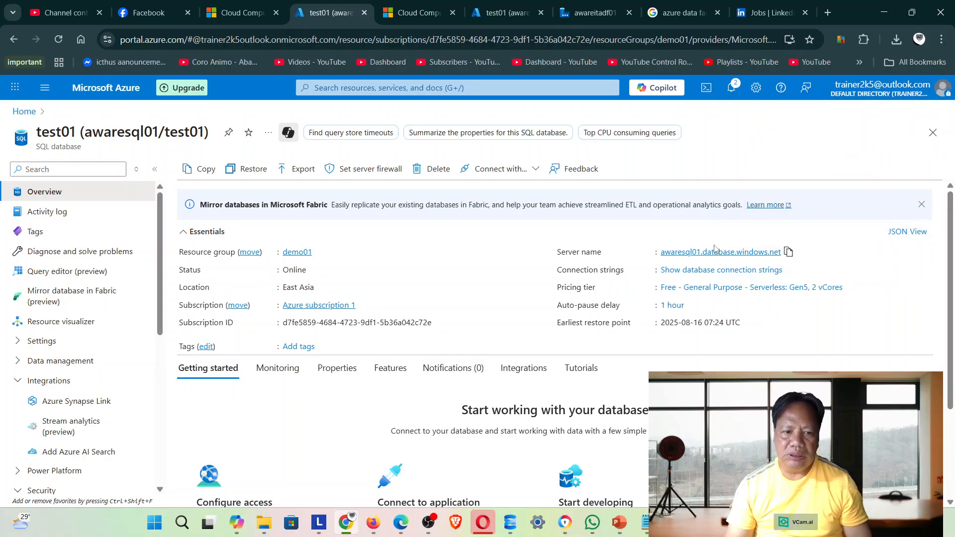
{"action": "scroll", "coordinate": [697, 277], "scroll_direction": "down", "scroll_amount": 3}
{"action": "scroll", "coordinate": [667, 336], "scroll_direction": "up", "scroll_amount": 3}
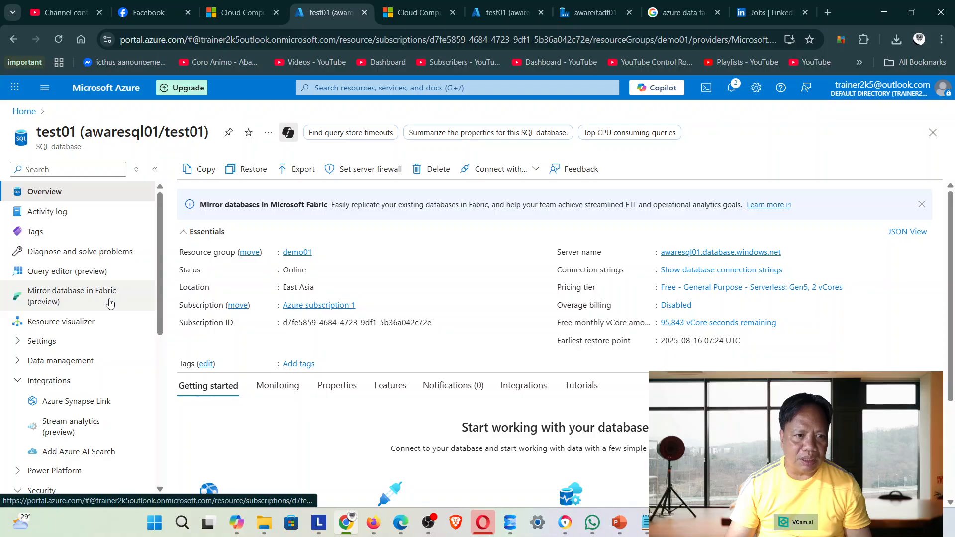
- Open the test01 query editor in this portal session and try to log in by pasting the SQL server password
{"action": "left_click", "coordinate": [67, 272]}
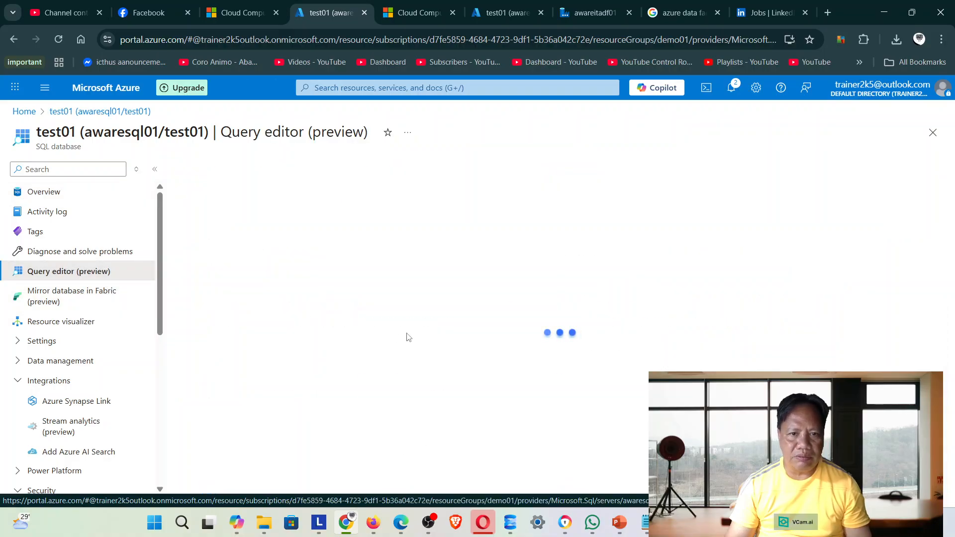
{"action": "left_click", "coordinate": [445, 394]}
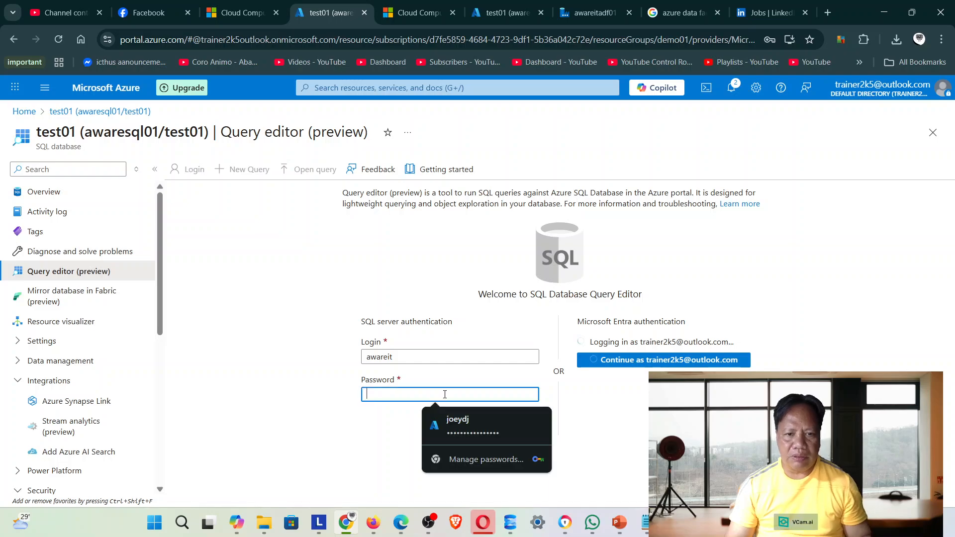
{"action": "key", "text": "ctrl+v"}
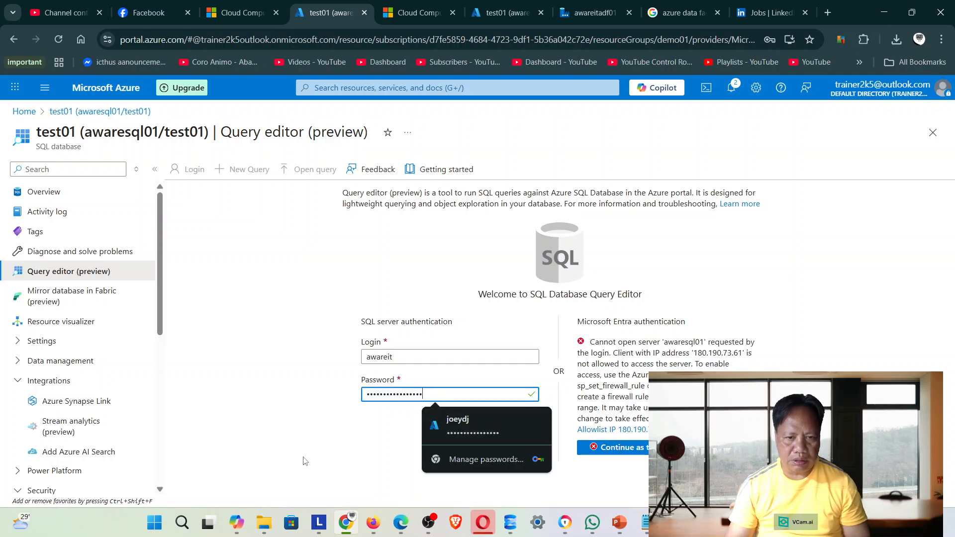
{"action": "left_click", "coordinate": [305, 462]}
{"action": "left_click", "coordinate": [449, 426]}
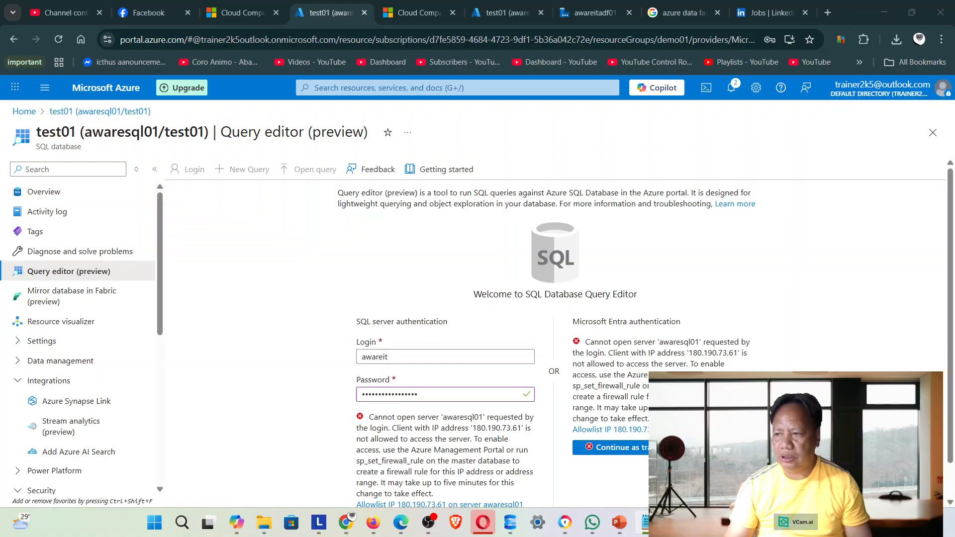
- Clear the password field, paste the SQL login password again and retry logging in to the query editor
{"action": "double_click", "coordinate": [442, 391]}
{"action": "key", "text": "BackSpace"}
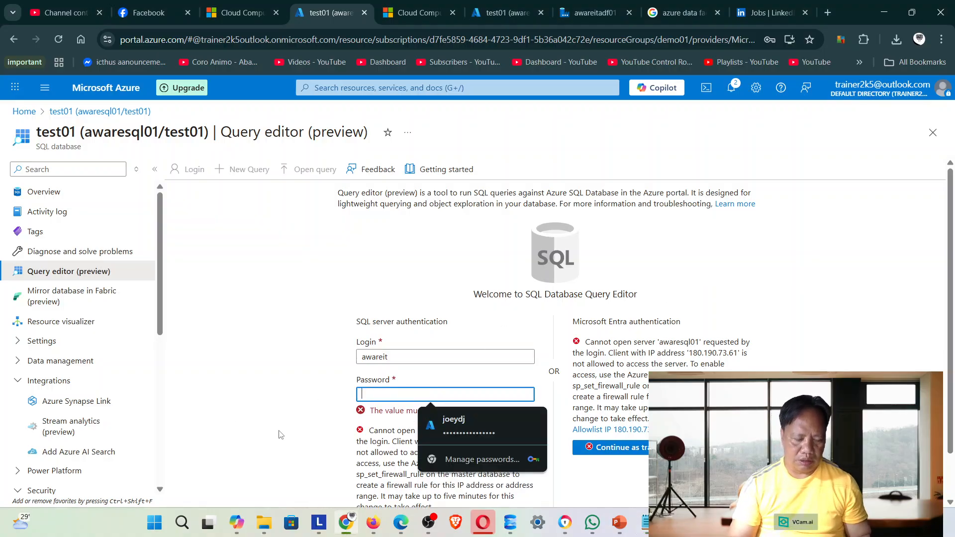
{"action": "key", "text": "ctrl+v"}
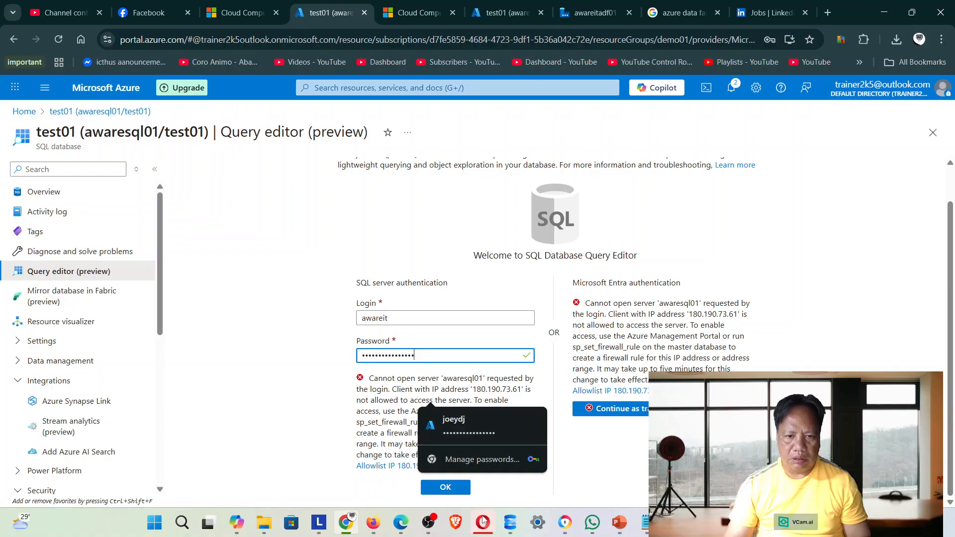
{"action": "left_click", "coordinate": [558, 534]}
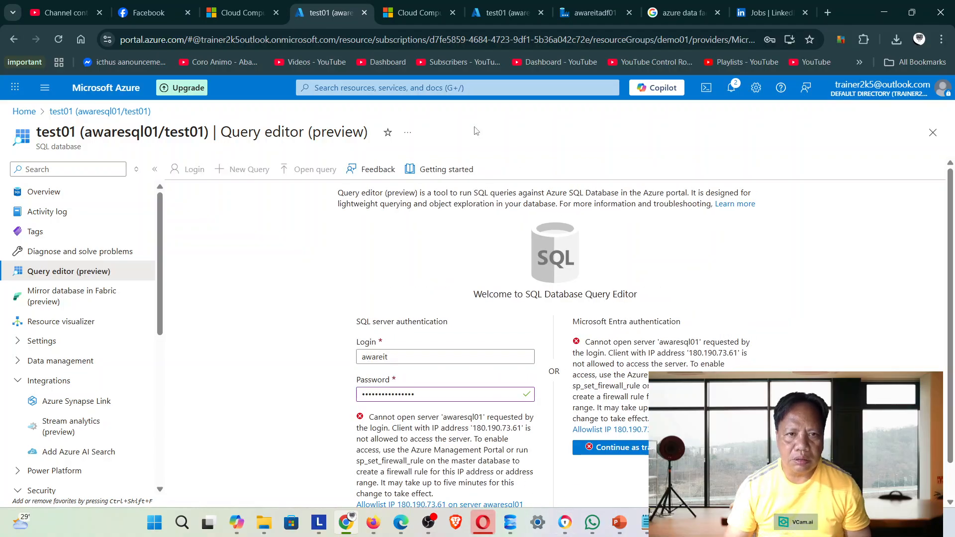
- Return to the earlier test01 query editor session, allowlist the client IP on server awaresql01 and log in
{"action": "left_click", "coordinate": [417, 5]}
{"action": "left_click", "coordinate": [515, 13]}
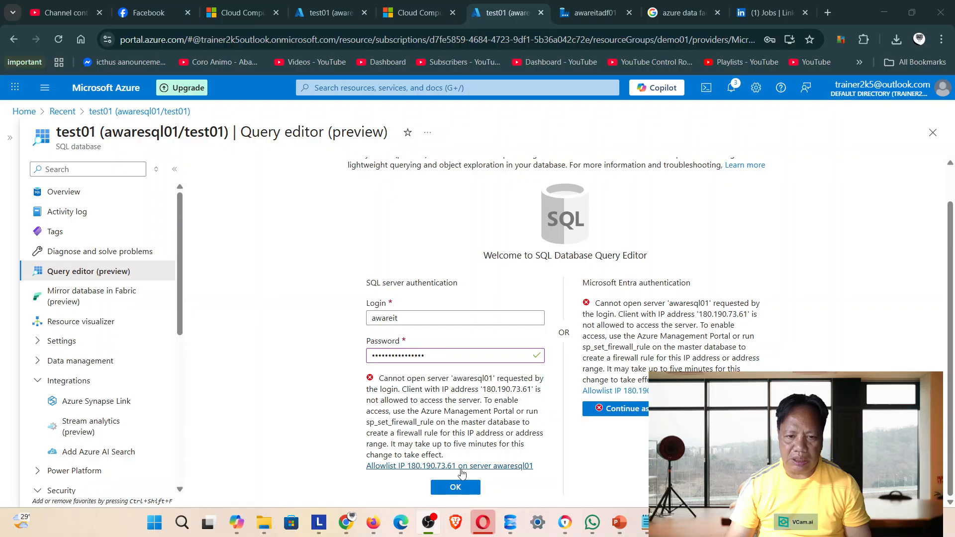
{"action": "left_click", "coordinate": [460, 471]}
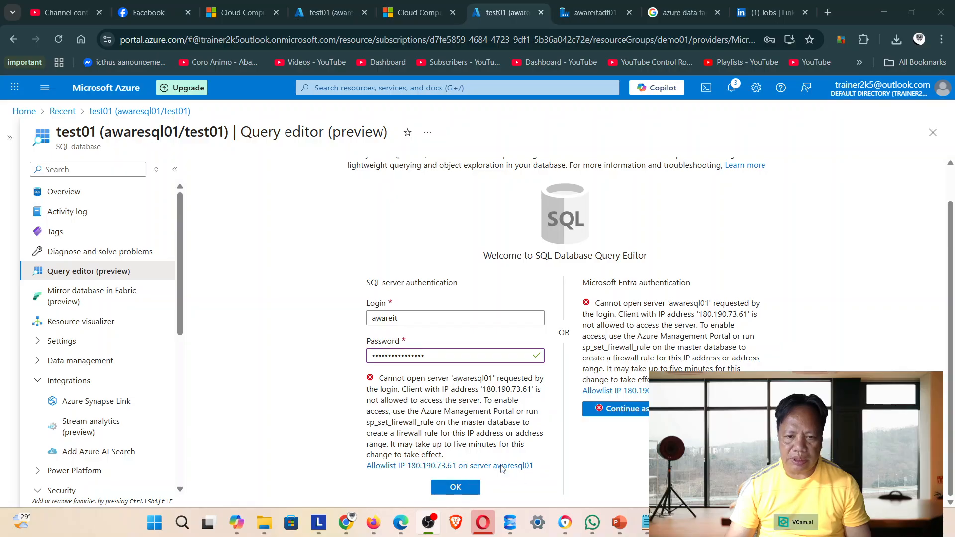
{"action": "left_click", "coordinate": [463, 486]}
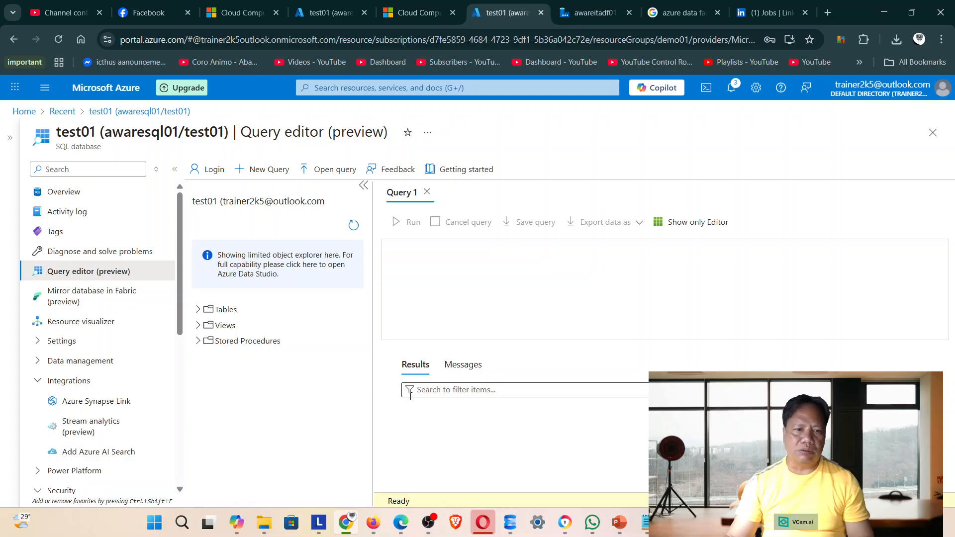
- Expand the database's tables and examine the columns of dbo.Products
{"action": "left_click", "coordinate": [198, 309]}
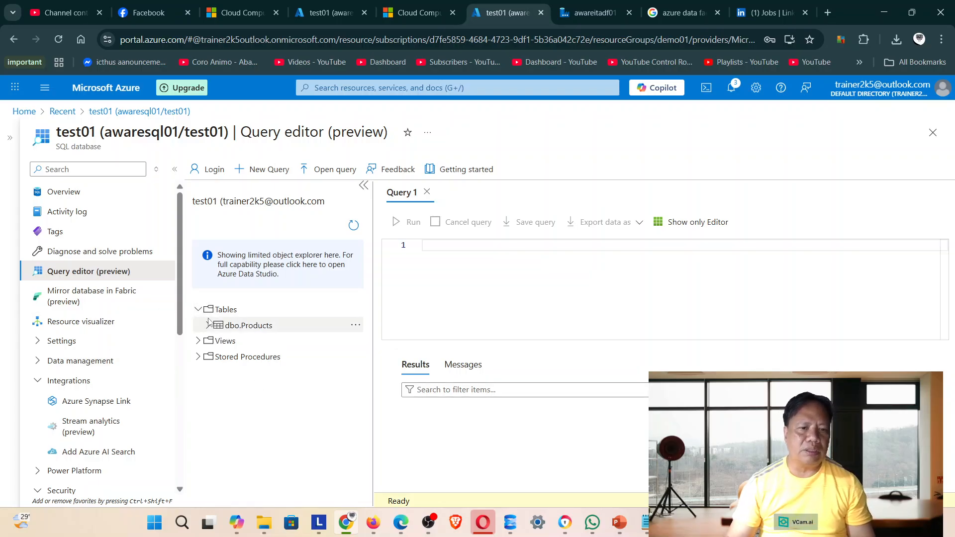
{"action": "left_click", "coordinate": [209, 324]}
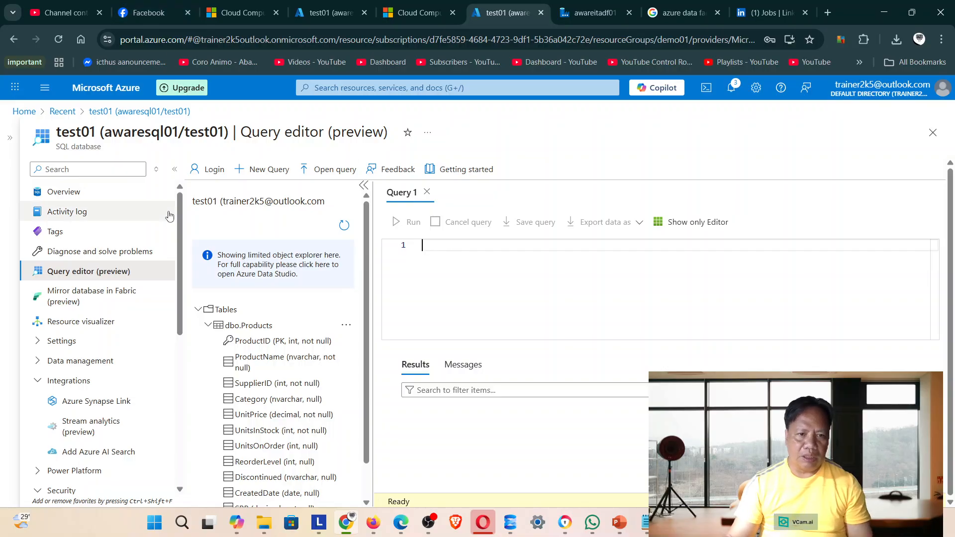
{"action": "scroll", "coordinate": [100, 214], "scroll_direction": "down", "scroll_amount": 2}
{"action": "scroll", "coordinate": [308, 368], "scroll_direction": "down", "scroll_amount": 1}
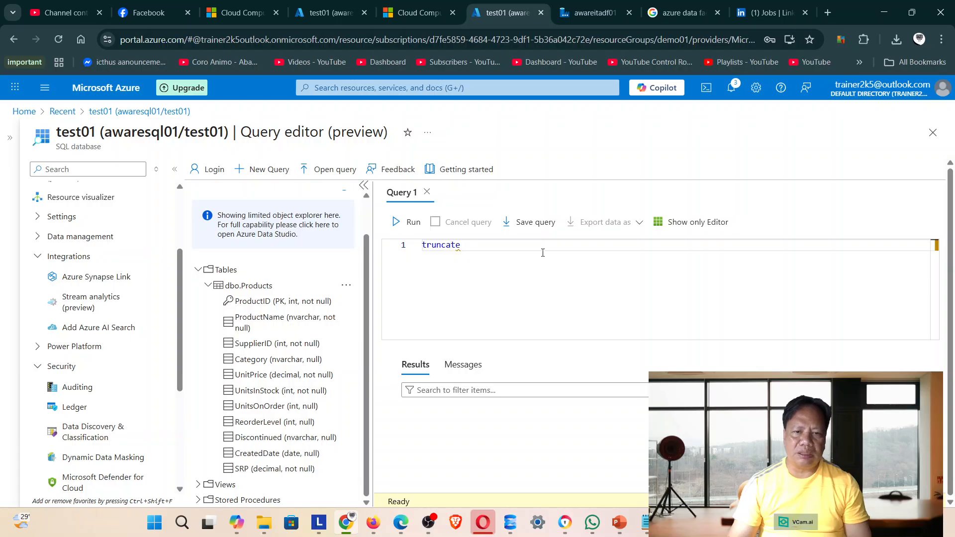
- Write the query "truncate [dbo].[Products]" and try to run it on the test01 database
{"action": "type", "text": "dbo"}
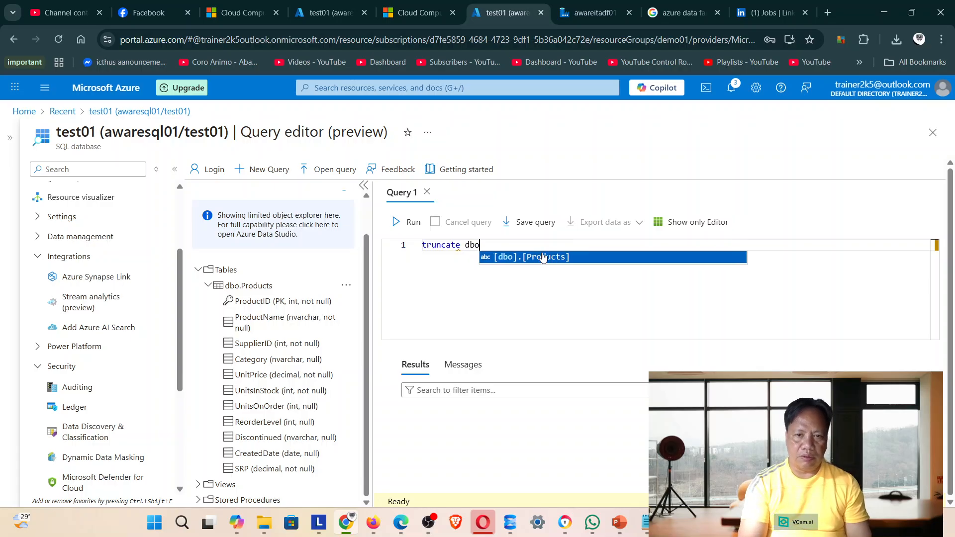
{"action": "left_click", "coordinate": [543, 257]}
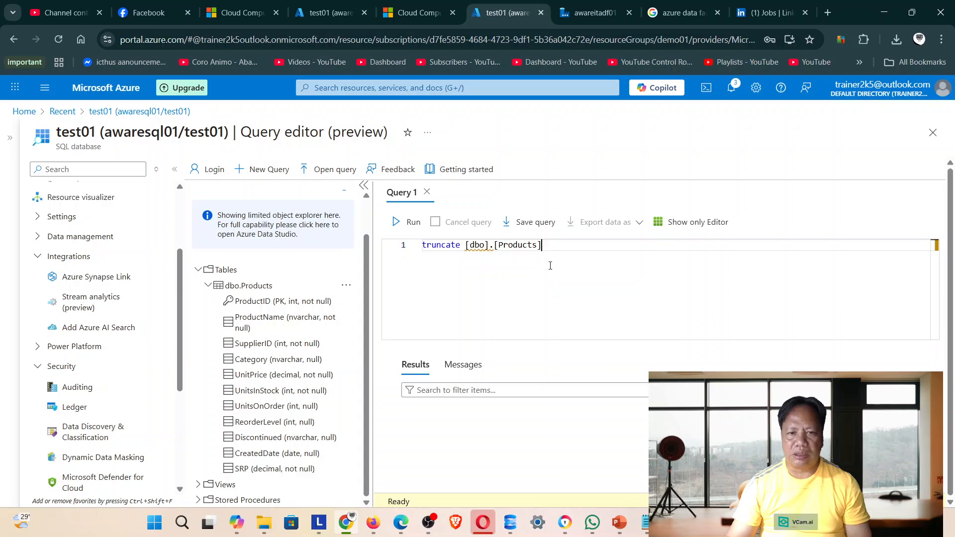
{"action": "left_click_drag", "start_coordinate": [555, 249], "coordinate": [421, 246]}
{"action": "left_click", "coordinate": [409, 221]}
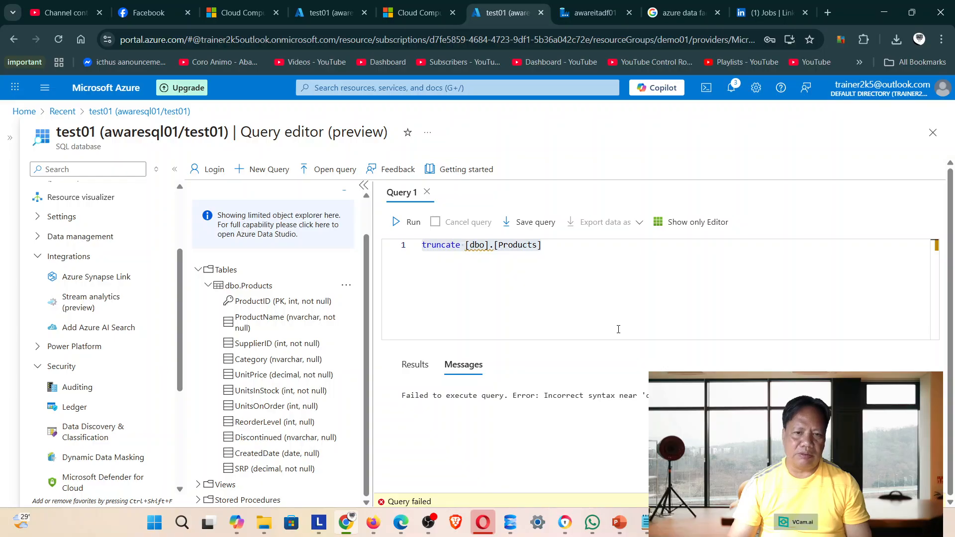
- Correct the query to "truncate table [dbo].[Products]" and run it on the test01 database
{"action": "left_click", "coordinate": [531, 295]}
{"action": "left_click", "coordinate": [461, 245]}
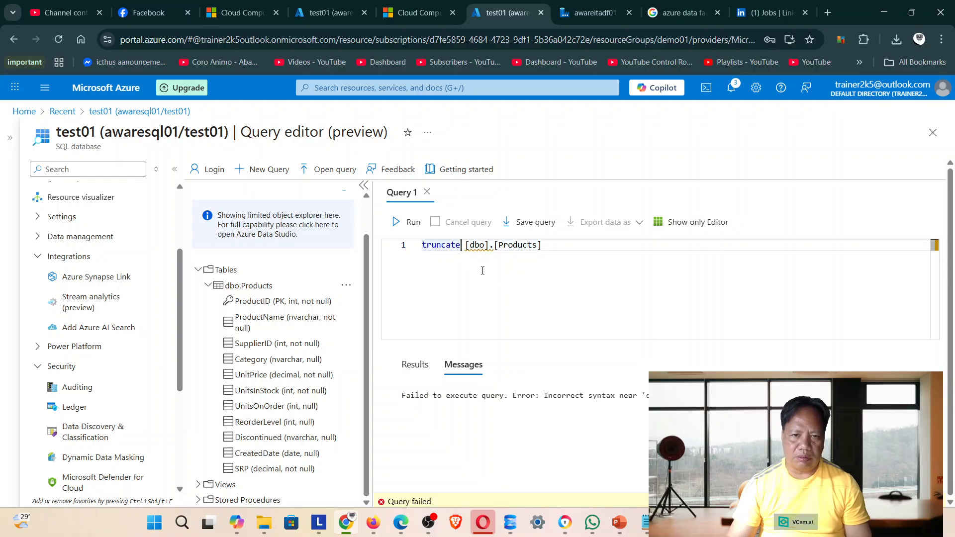
{"action": "type", "text": "table"}
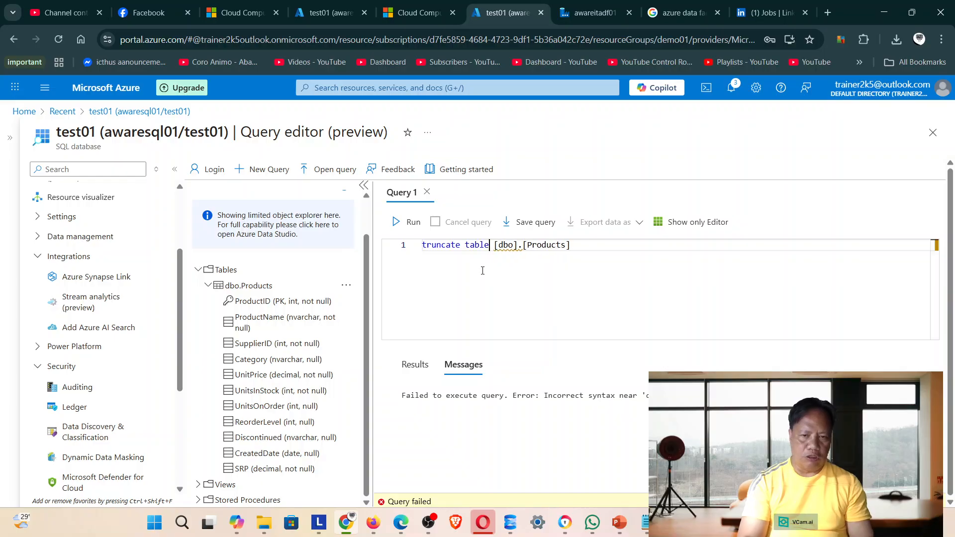
{"action": "left_click_drag", "start_coordinate": [624, 241], "coordinate": [294, 233]}
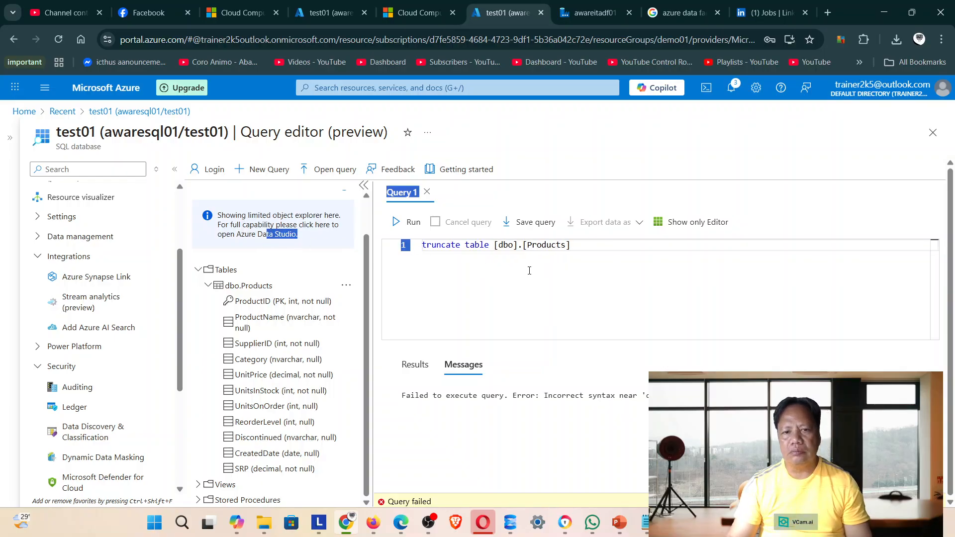
{"action": "left_click_drag", "start_coordinate": [577, 245], "coordinate": [391, 245]}
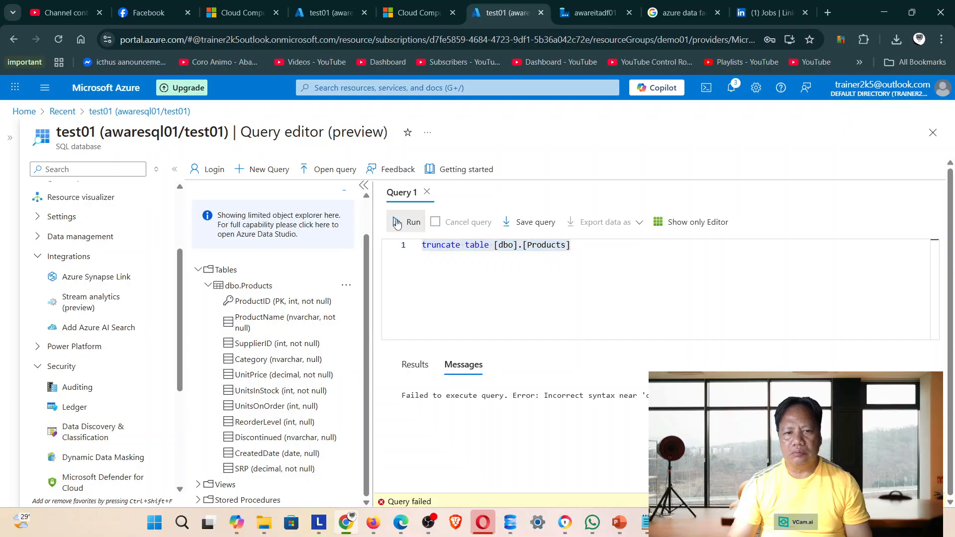
{"action": "left_click", "coordinate": [396, 224]}
- Add the query "select * from [dbo].[Products]" on a second line and run only that statement
{"action": "left_click", "coordinate": [599, 249]}
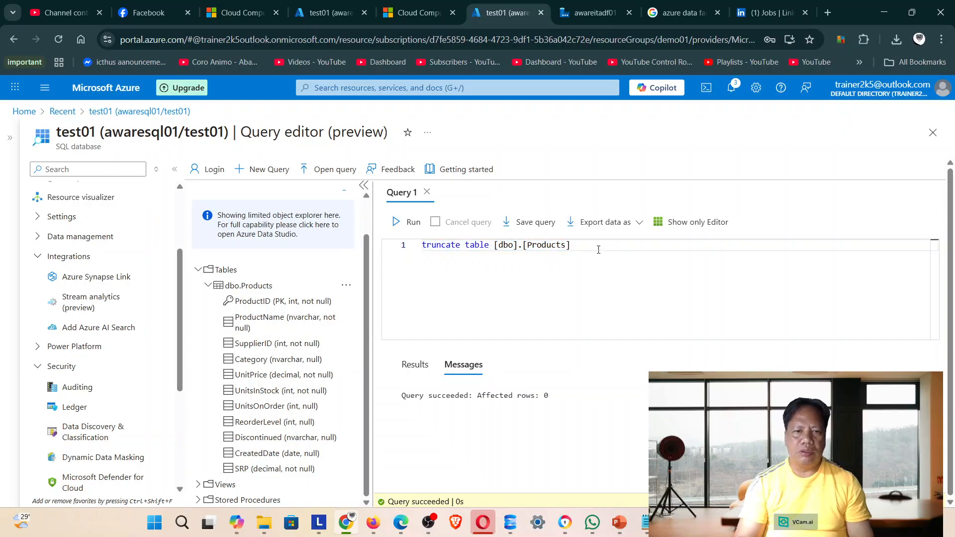
{"action": "key", "text": "Return"}
{"action": "type", "text": "se"}
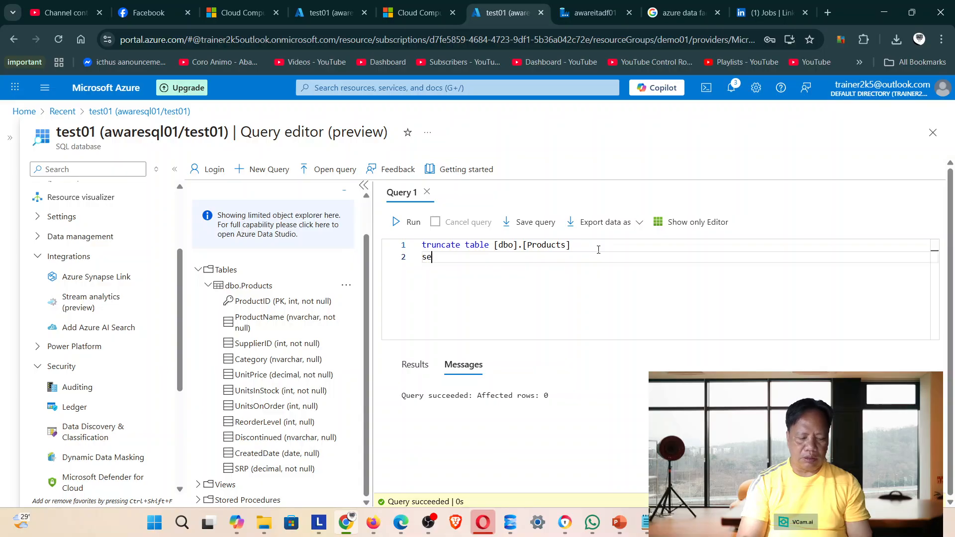
{"action": "type", "text": "lect * from"}
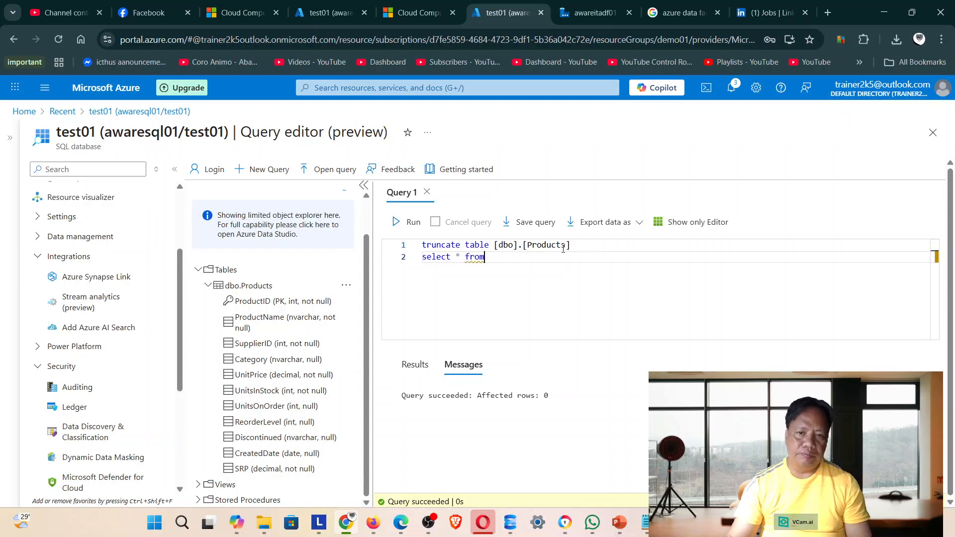
{"action": "left_click_drag", "start_coordinate": [499, 245], "coordinate": [588, 241]}
{"action": "key", "text": "ctrl+c"}
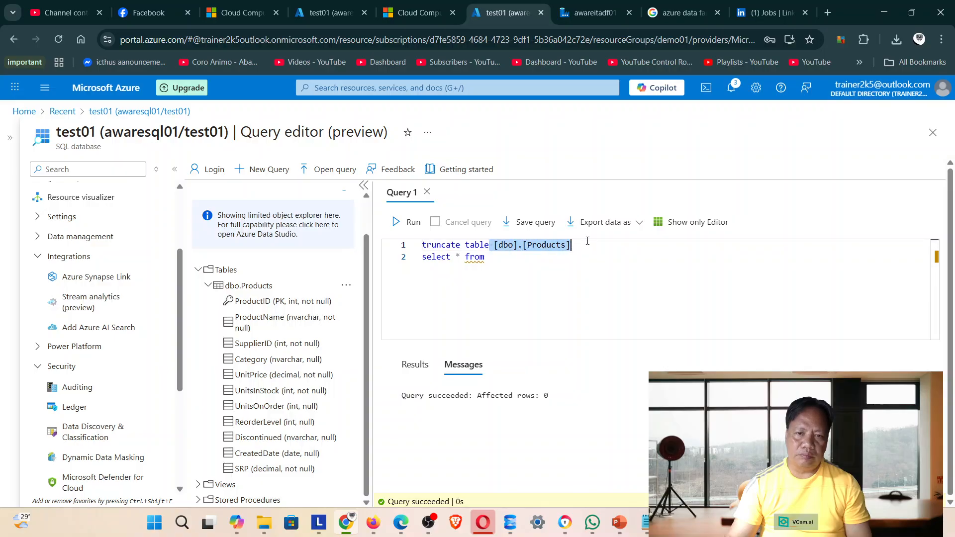
{"action": "left_click", "coordinate": [524, 265]}
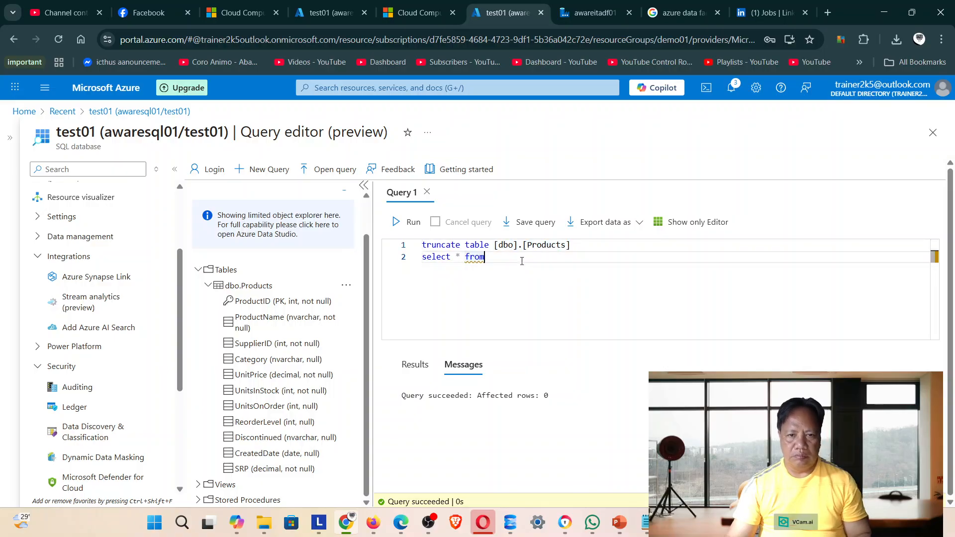
{"action": "key", "text": "ctrl+v"}
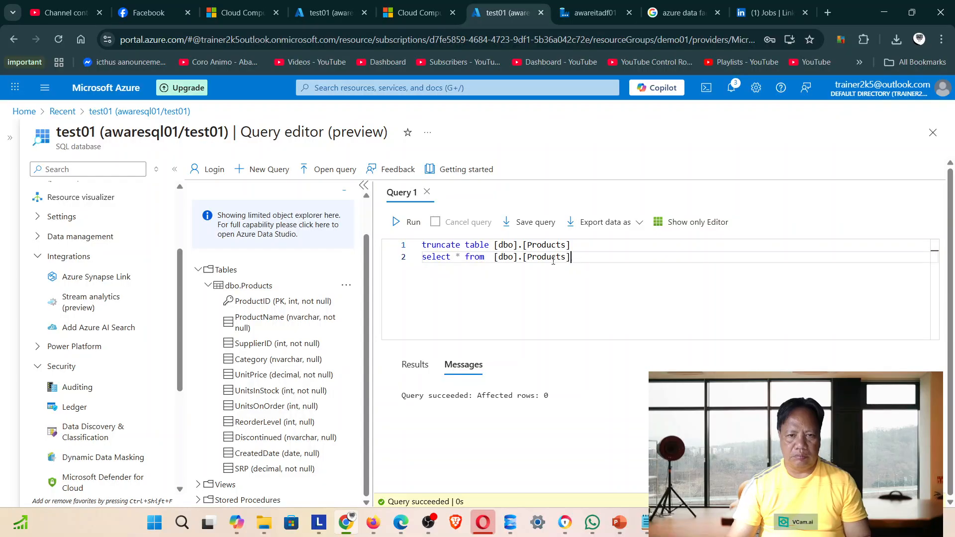
{"action": "left_click_drag", "start_coordinate": [572, 257], "coordinate": [391, 262]}
{"action": "left_click", "coordinate": [412, 226]}
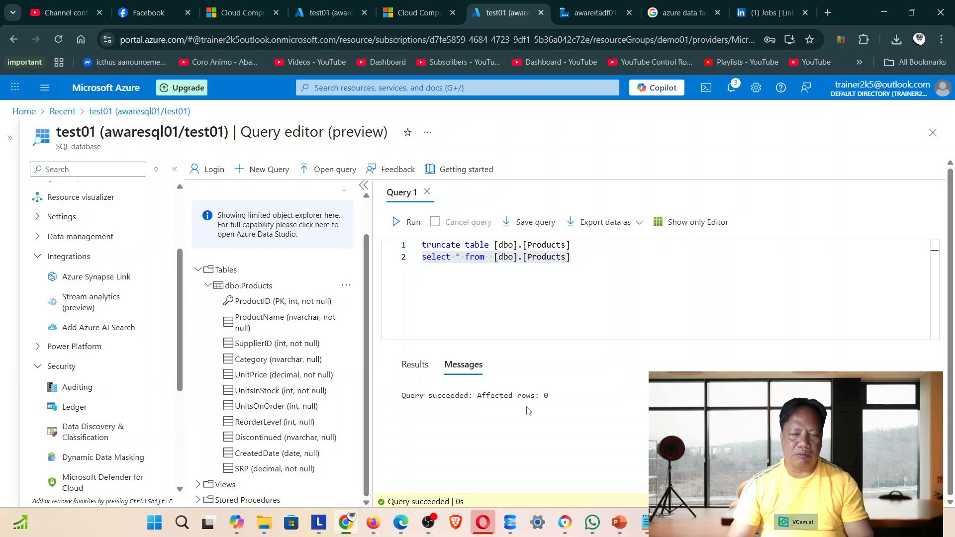
- Switch to the awareitadf01 Data Factory home page and look over its recent resources
{"action": "left_click", "coordinate": [585, 11]}
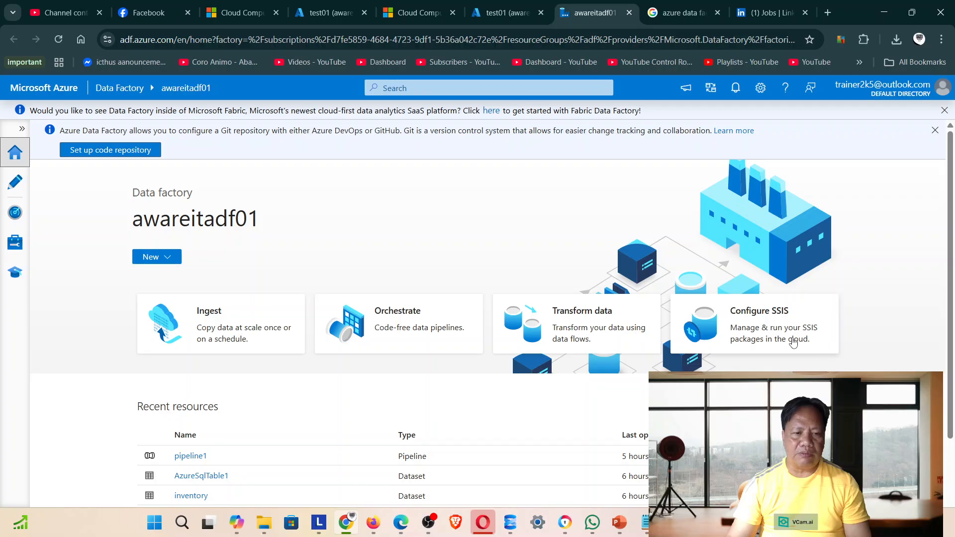
{"action": "scroll", "coordinate": [797, 341], "scroll_direction": "down", "scroll_amount": 2}
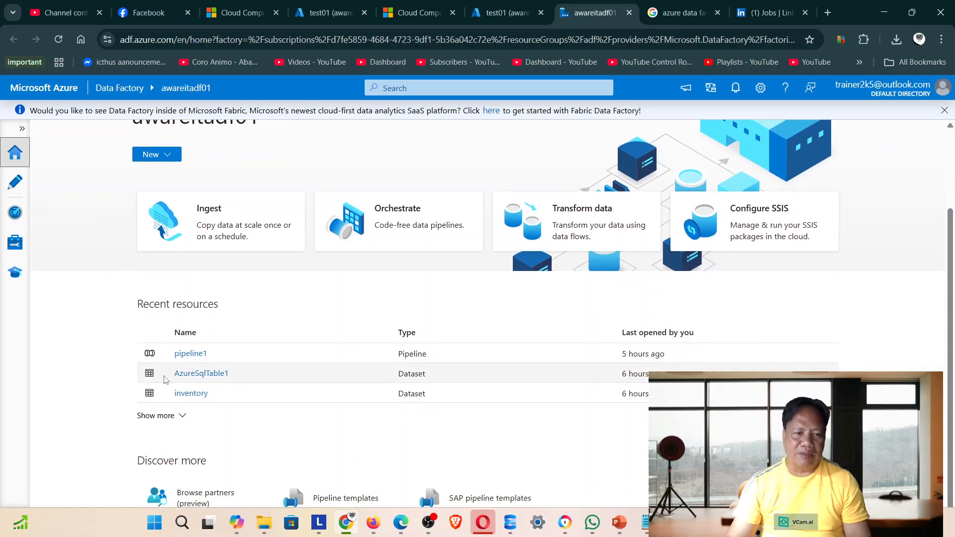
{"action": "scroll", "coordinate": [196, 375], "scroll_direction": "up", "scroll_amount": 1}
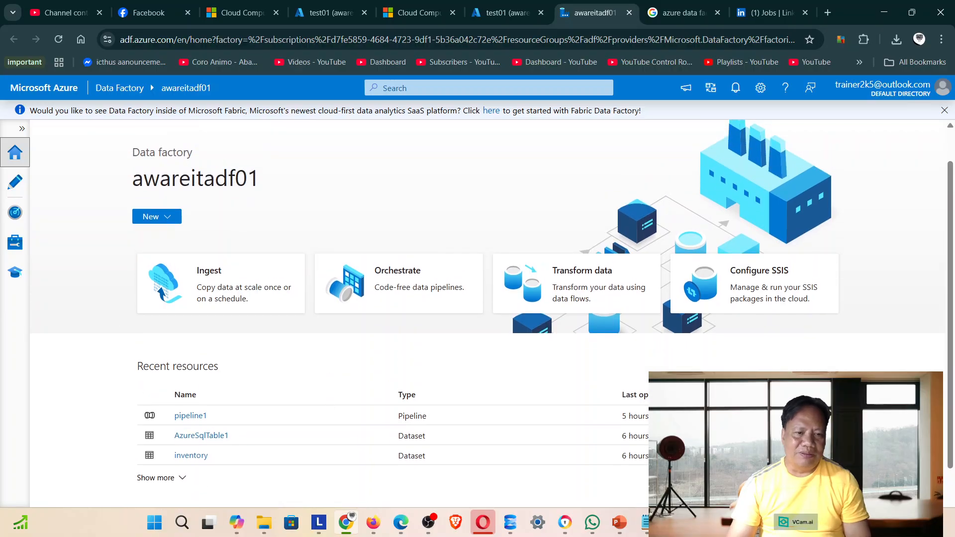
{"action": "scroll", "coordinate": [562, 422], "scroll_direction": "down", "scroll_amount": 1}
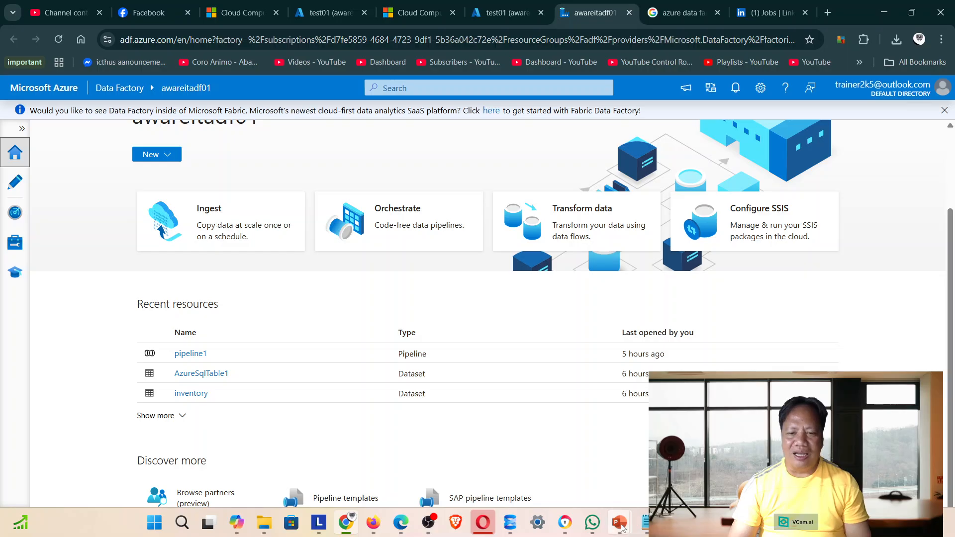
- Switch to the MANAGING DATA w.pptx presentation in PowerPoint and correct "CSB" to "CSV" in the title of slide 6
{"action": "mouse_move", "coordinate": [621, 527]}
{"action": "left_click", "coordinate": [628, 474]}
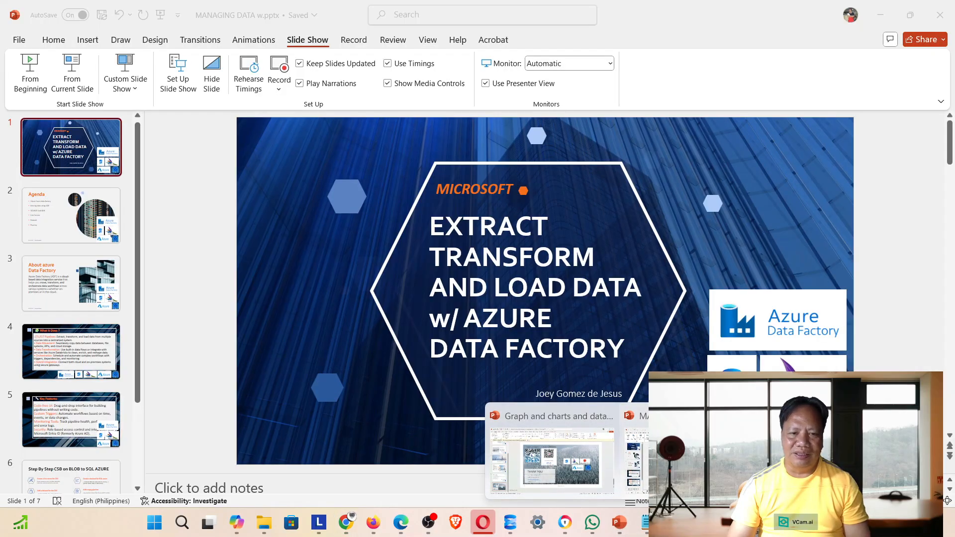
{"action": "scroll", "coordinate": [69, 323], "scroll_direction": "down", "scroll_amount": 3}
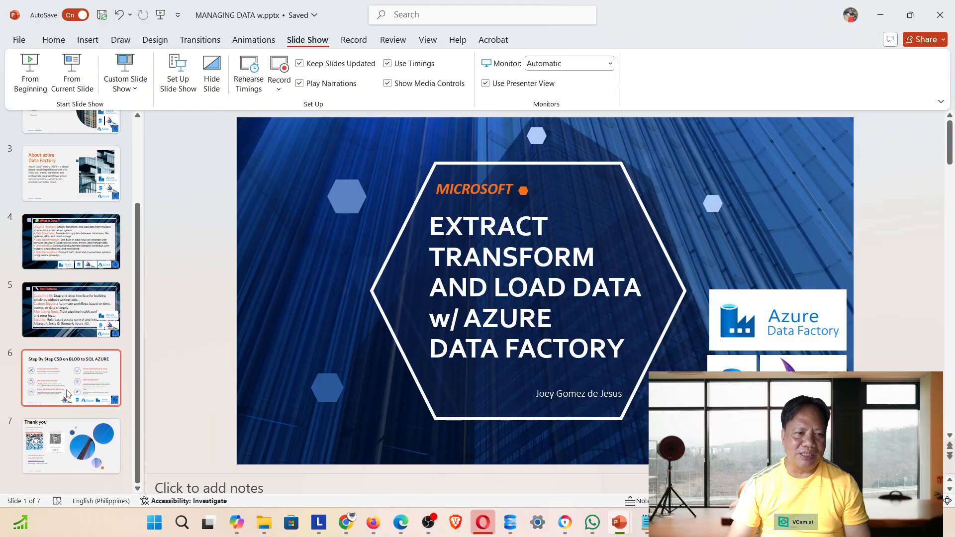
{"action": "left_click", "coordinate": [69, 379]}
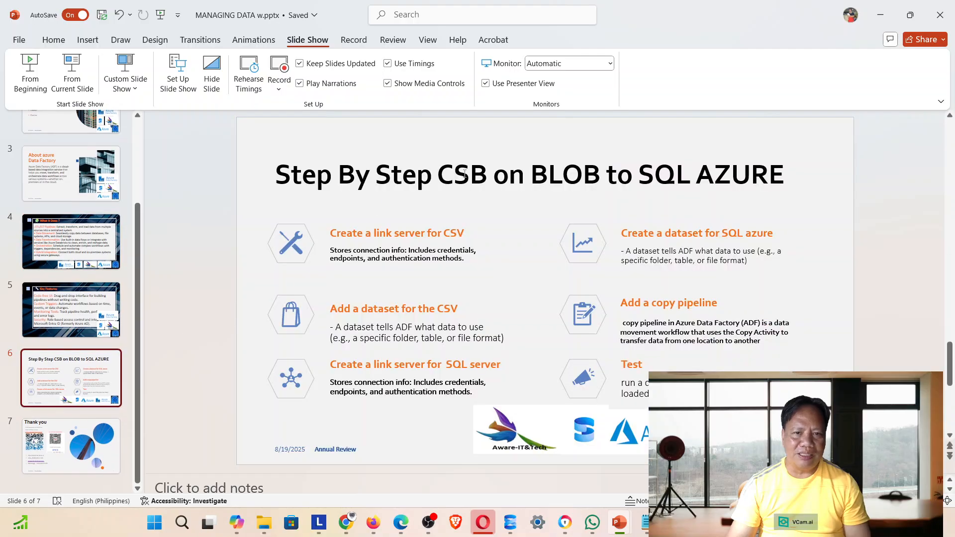
{"action": "left_click", "coordinate": [464, 173]}
{"action": "key", "text": "Delete"}
{"action": "type", "text": "V"}
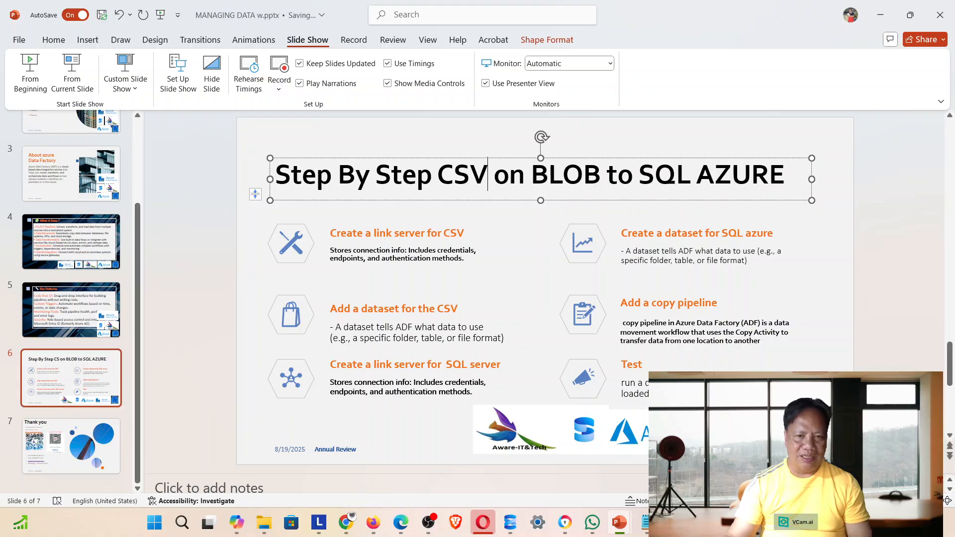
- Change the slide's first heading to "Create a link service for CSV"
{"action": "left_click", "coordinate": [416, 234]}
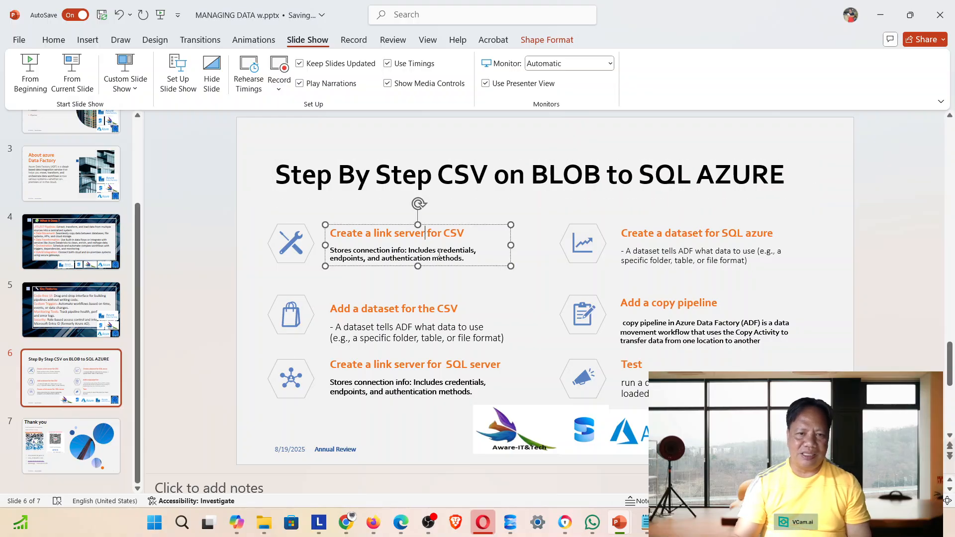
{"action": "key", "text": "BackSpace"}
{"action": "key", "text": "BackSpace"}
{"action": "type", "text": "ice"}
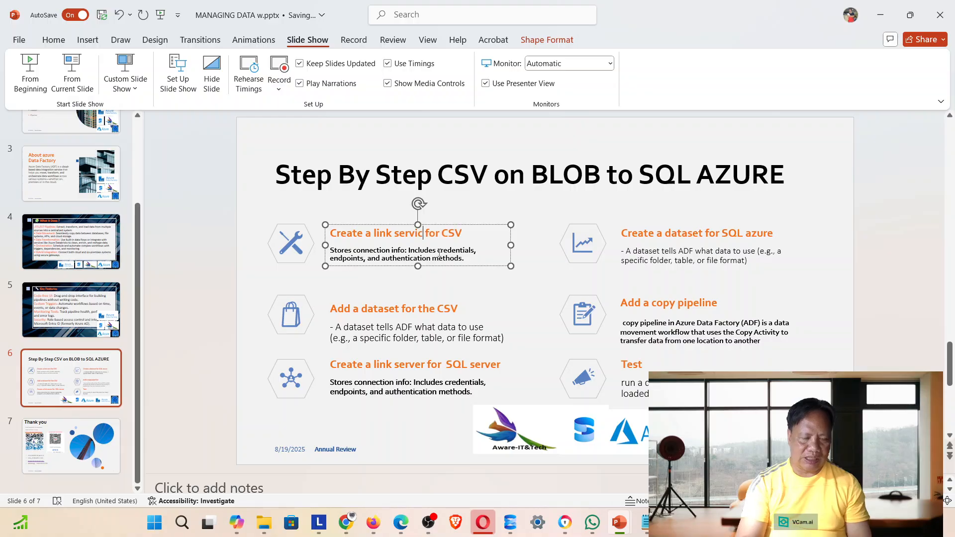
{"action": "left_click", "coordinate": [502, 303]}
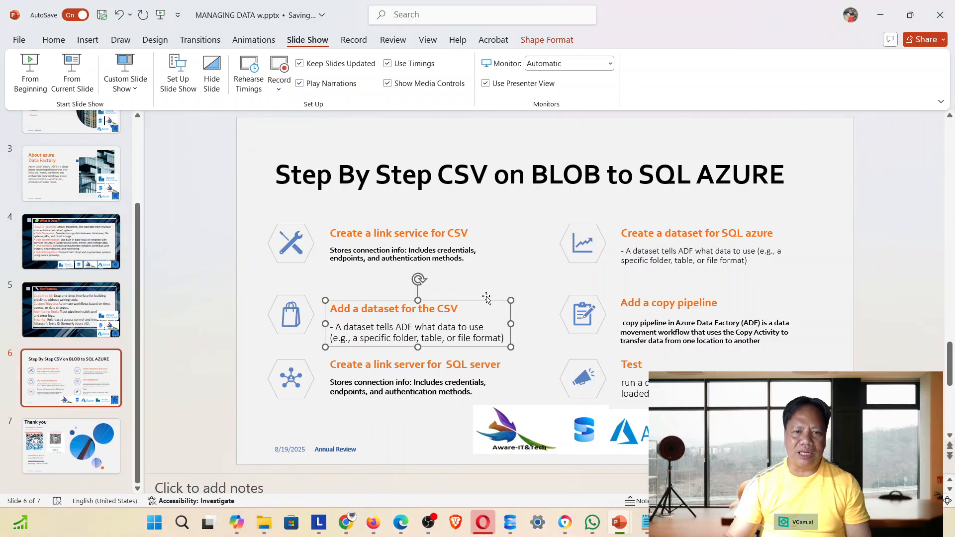
- Change the SQL server heading to "Create a link service for SQL server" and go through the remaining dataset and copy pipeline items
{"action": "left_click", "coordinate": [446, 242]}
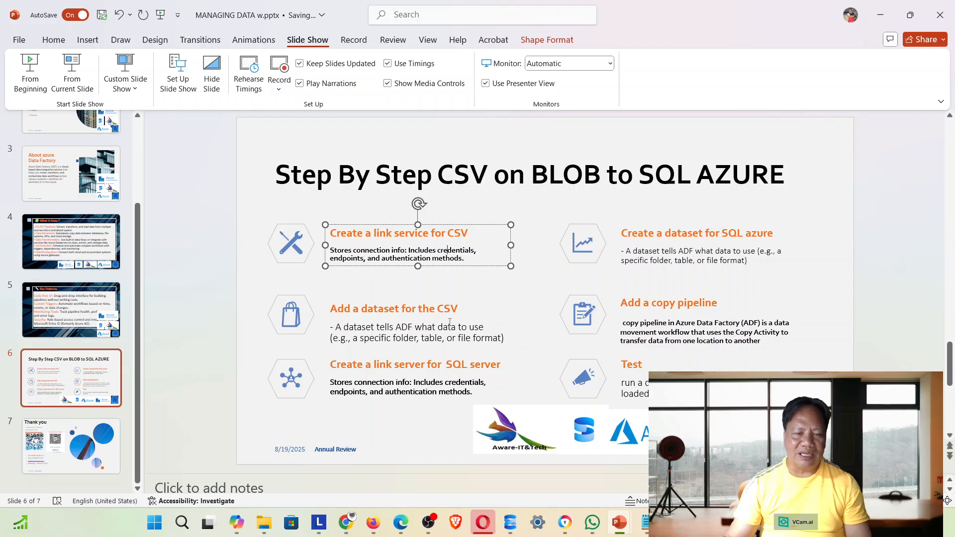
{"action": "left_click", "coordinate": [427, 316]}
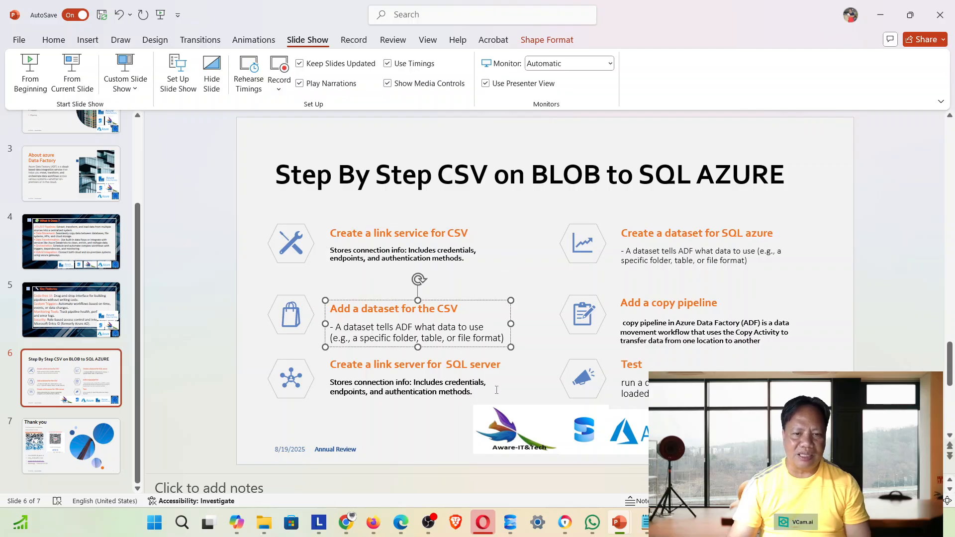
{"action": "left_click", "coordinate": [428, 365]}
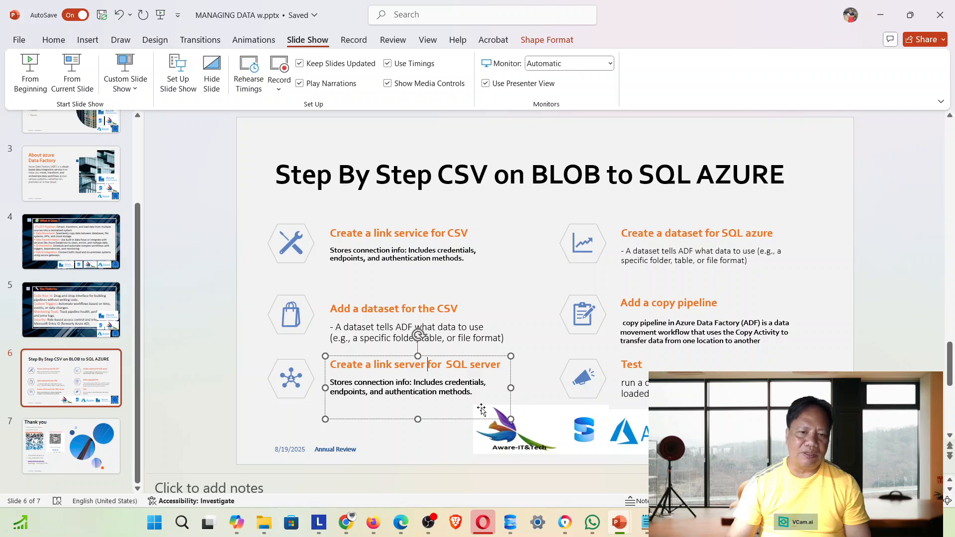
{"action": "key", "text": "BackSpace"}
{"action": "key", "text": "BackSpace"}
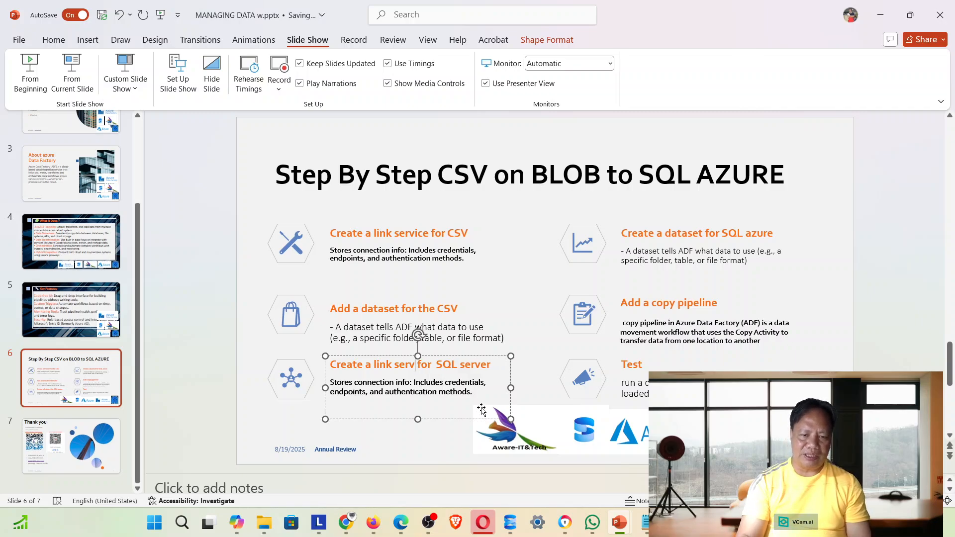
{"action": "type", "text": "ice"}
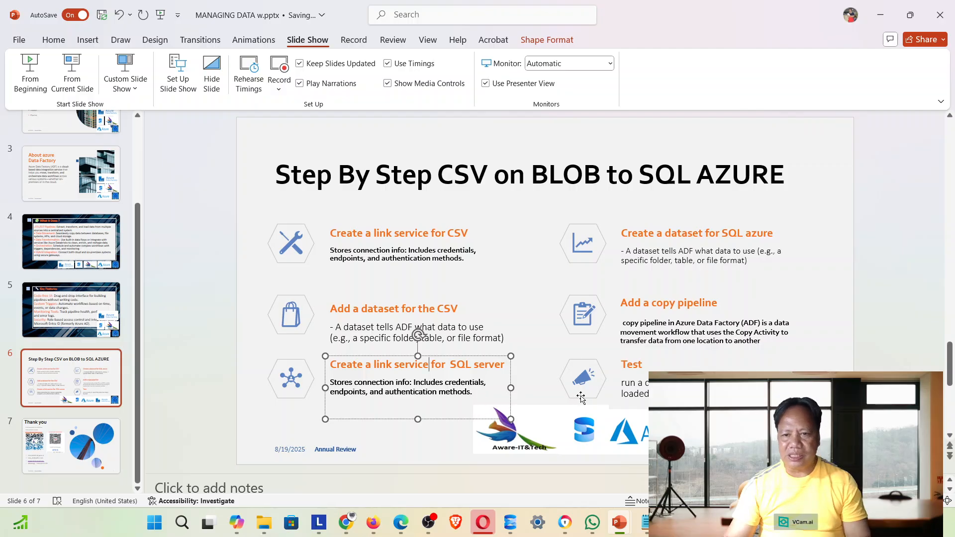
{"action": "left_click", "coordinate": [731, 249]}
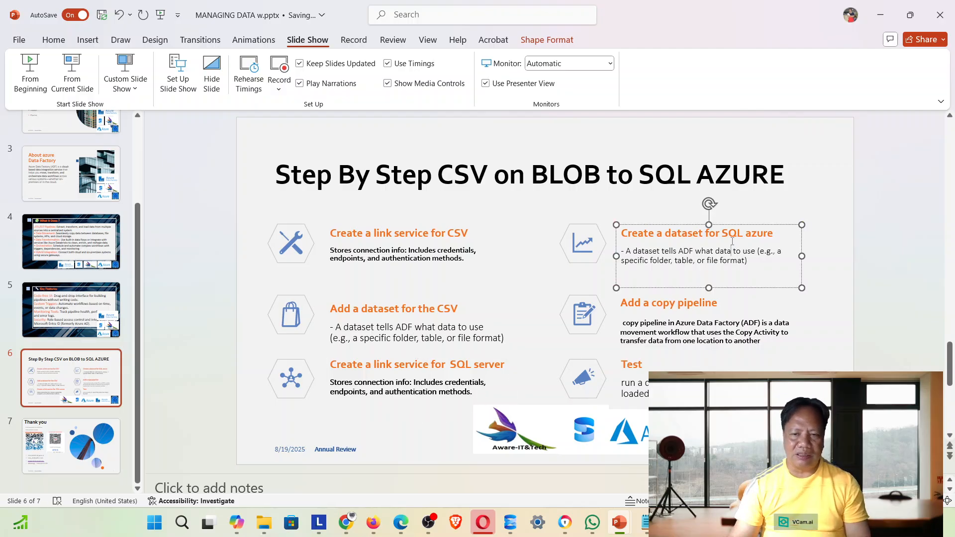
{"action": "left_click", "coordinate": [702, 324]}
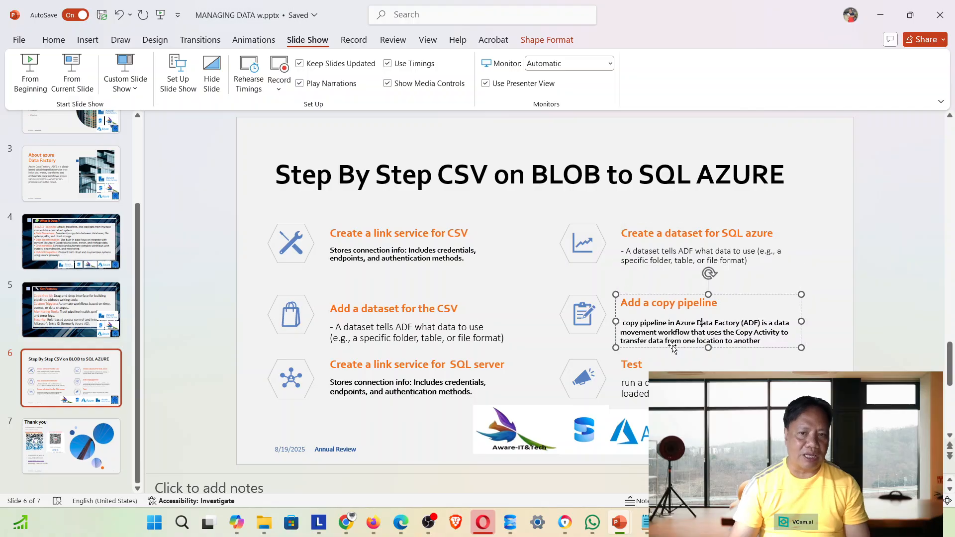
- Return to the awareitadf01 Data Factory, open its linked services and start creating a new one
{"action": "left_click", "coordinate": [880, 15]}
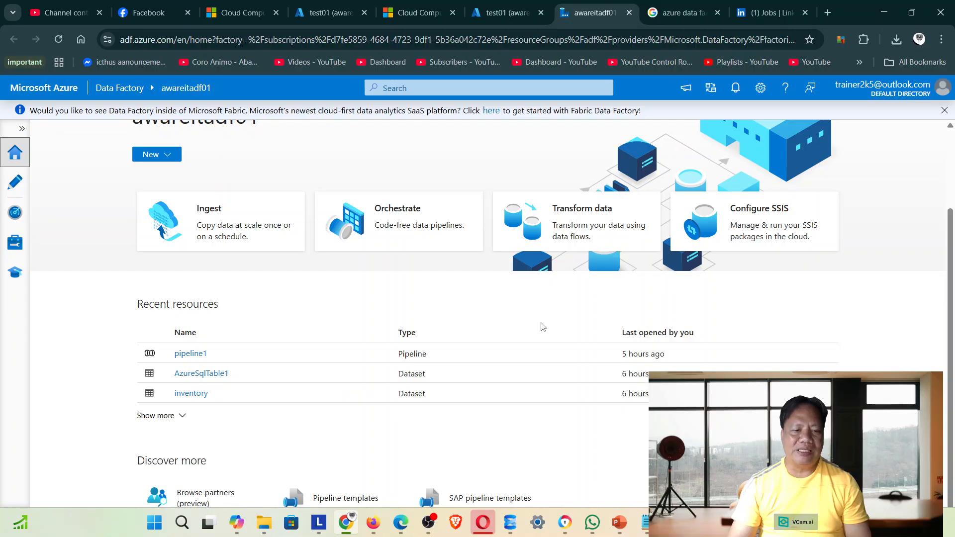
{"action": "left_click", "coordinate": [10, 253]}
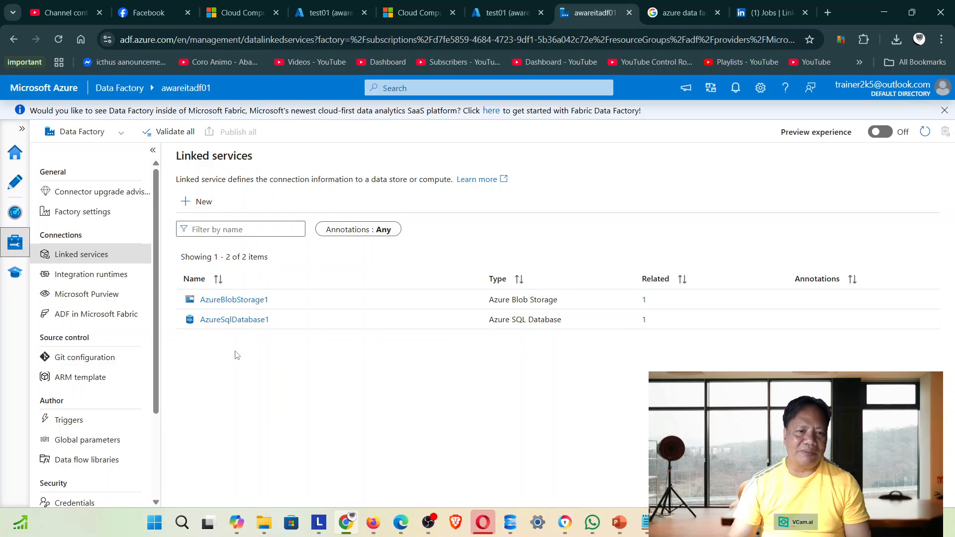
{"action": "left_click", "coordinate": [189, 202]}
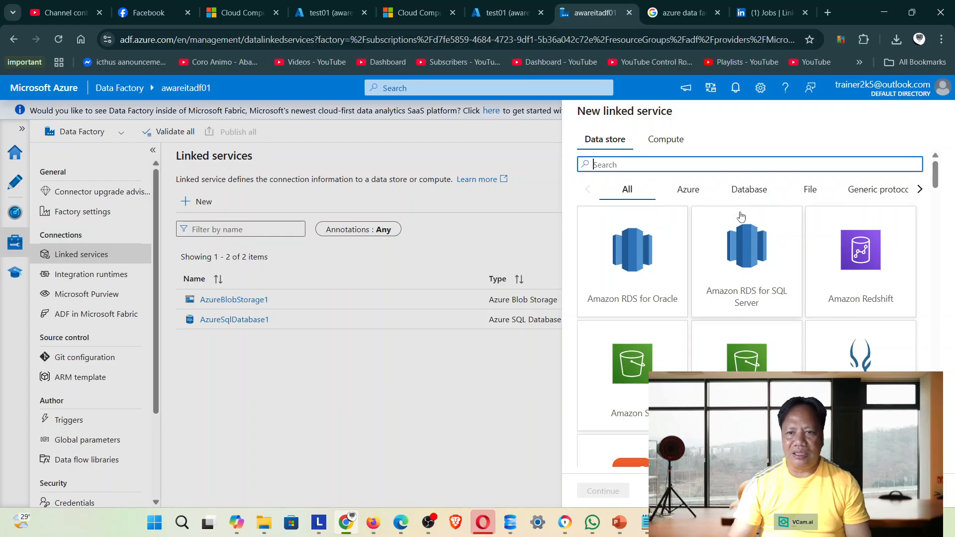
- Choose Azure Blob Storage from the Azure data stores as the type of the new linked service
{"action": "left_click", "coordinate": [694, 198]}
{"action": "scroll", "coordinate": [796, 274], "scroll_direction": "down", "scroll_amount": 3}
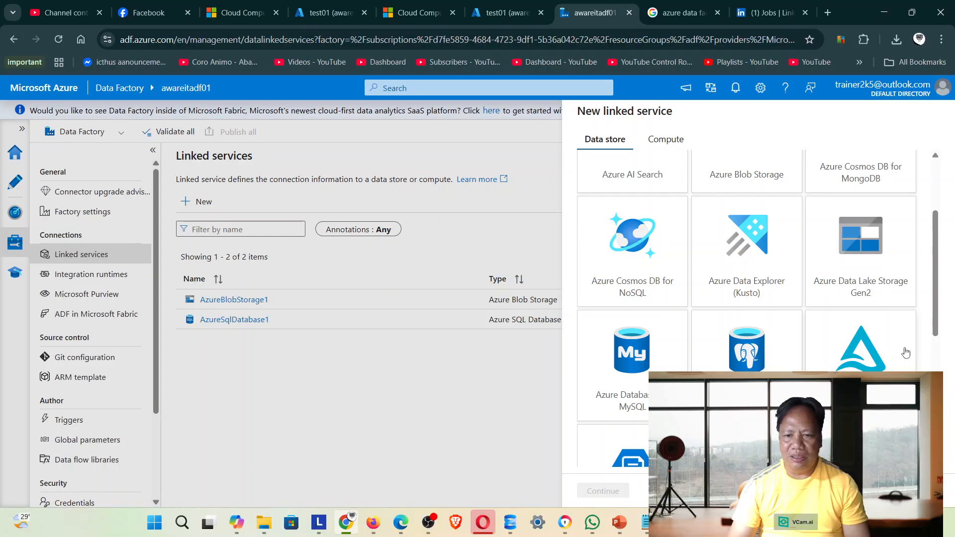
{"action": "scroll", "coordinate": [917, 357], "scroll_direction": "down", "scroll_amount": 3}
{"action": "scroll", "coordinate": [917, 356], "scroll_direction": "down", "scroll_amount": 2}
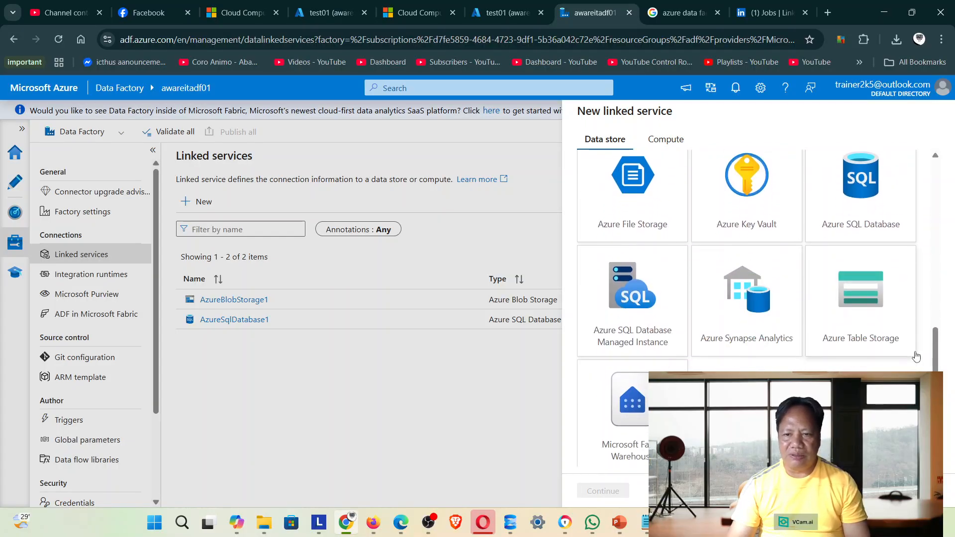
{"action": "scroll", "coordinate": [917, 356], "scroll_direction": "up", "scroll_amount": 6}
{"action": "scroll", "coordinate": [940, 346], "scroll_direction": "down", "scroll_amount": 1}
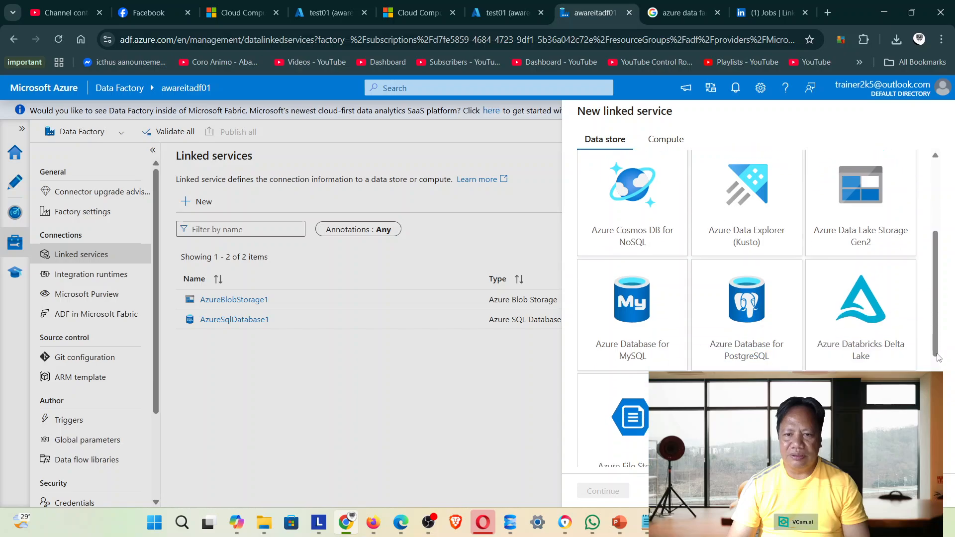
{"action": "scroll", "coordinate": [934, 347], "scroll_direction": "up", "scroll_amount": 4}
{"action": "left_click", "coordinate": [740, 271]}
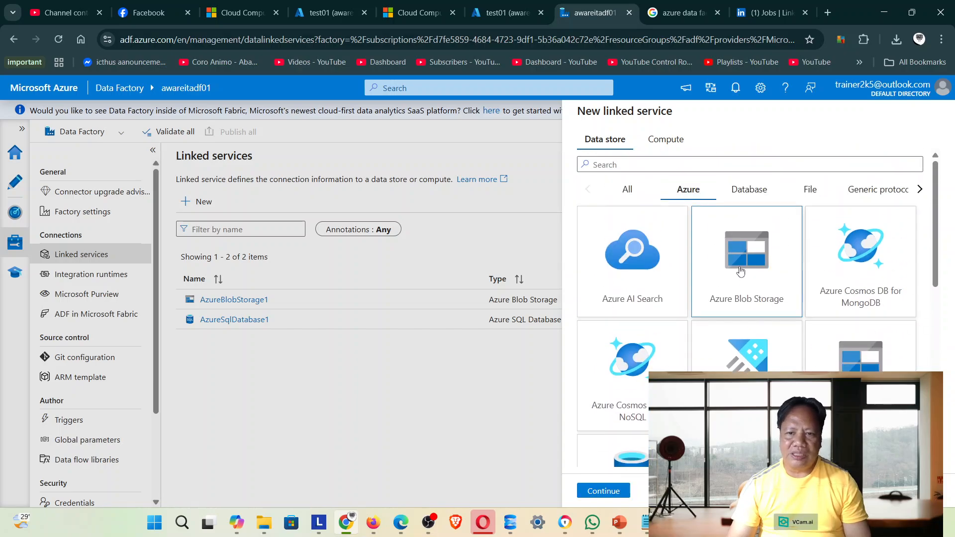
{"action": "left_click", "coordinate": [610, 492]}
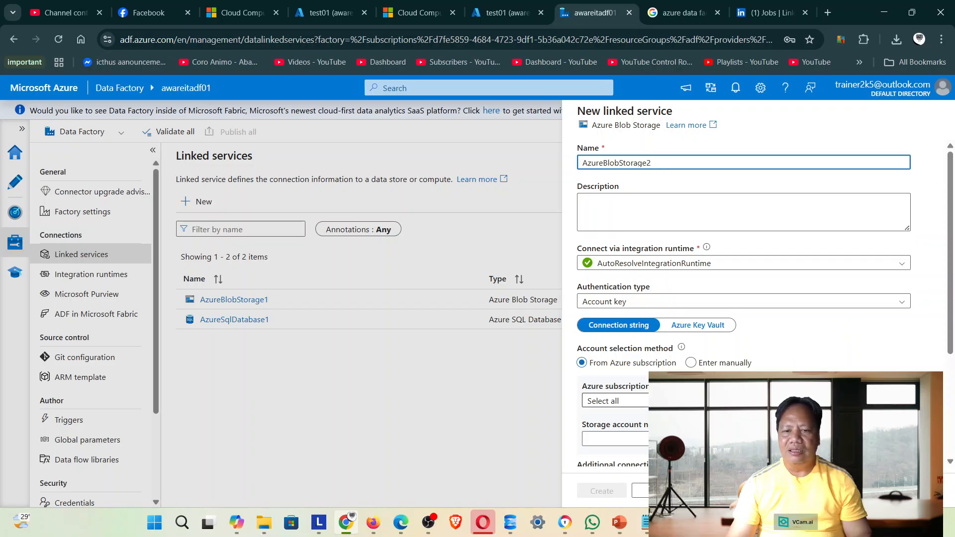
- Select Azure subscription 1 and the storage account awareitstorage01 for the Blob Storage linked service
{"action": "left_click", "coordinate": [615, 401]}
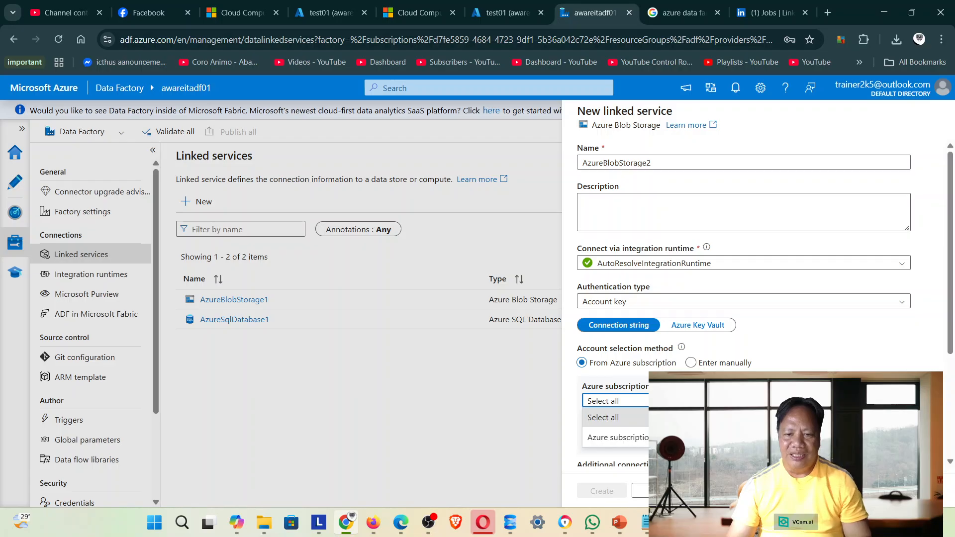
{"action": "left_click", "coordinate": [617, 437]}
{"action": "scroll", "coordinate": [890, 317], "scroll_direction": "down", "scroll_amount": 3}
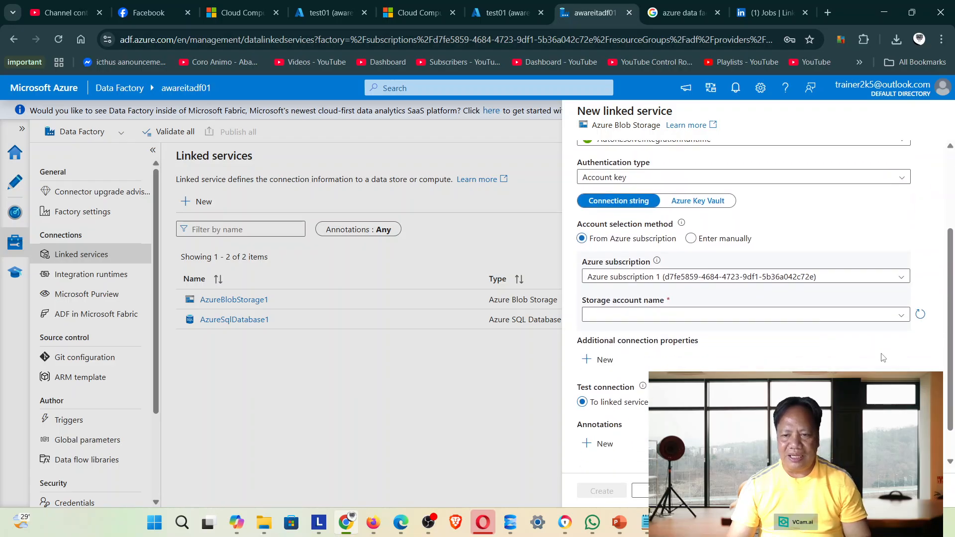
{"action": "left_click", "coordinate": [891, 317]}
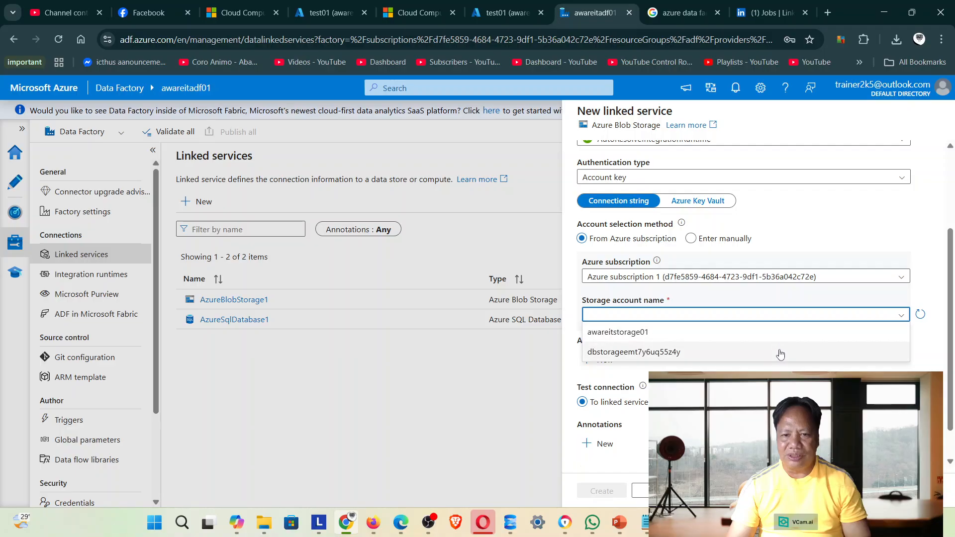
{"action": "left_click", "coordinate": [622, 332]}
{"action": "scroll", "coordinate": [635, 335], "scroll_direction": "down", "scroll_amount": 1}
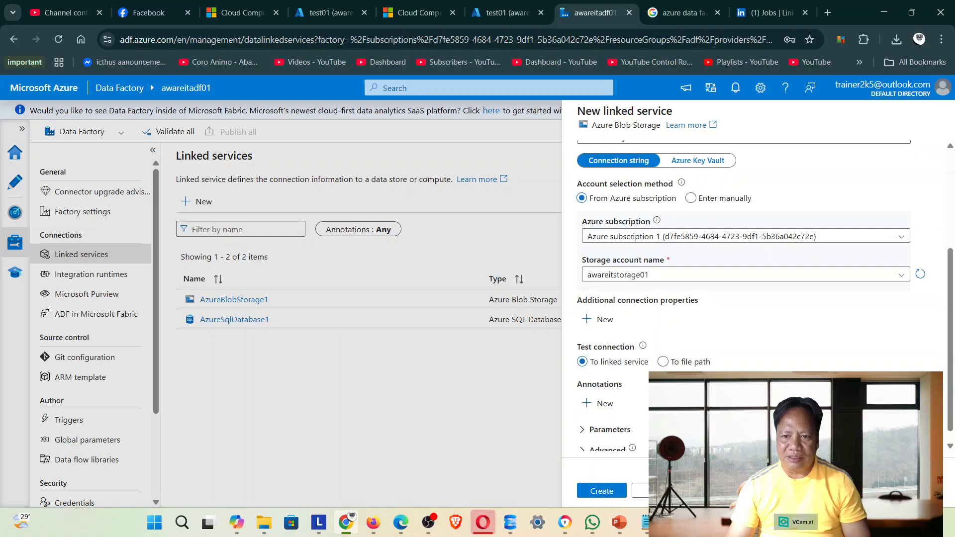
- Name the linked service productcsv2 and create it
{"action": "scroll", "coordinate": [753, 264], "scroll_direction": "up", "scroll_amount": 4}
{"action": "left_click", "coordinate": [660, 160]}
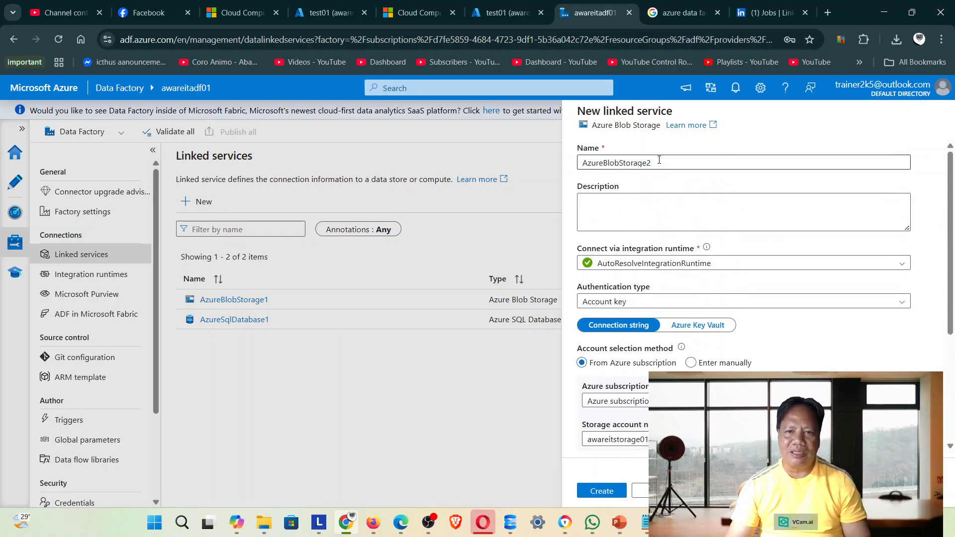
{"action": "double_click", "coordinate": [632, 163]}
{"action": "type", "text": "2"}
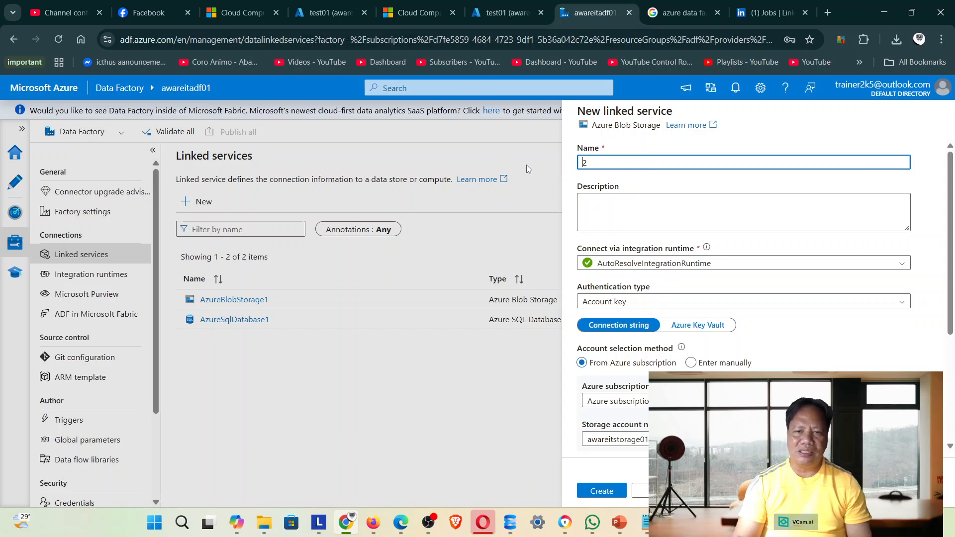
{"action": "type", "text": "prod"}
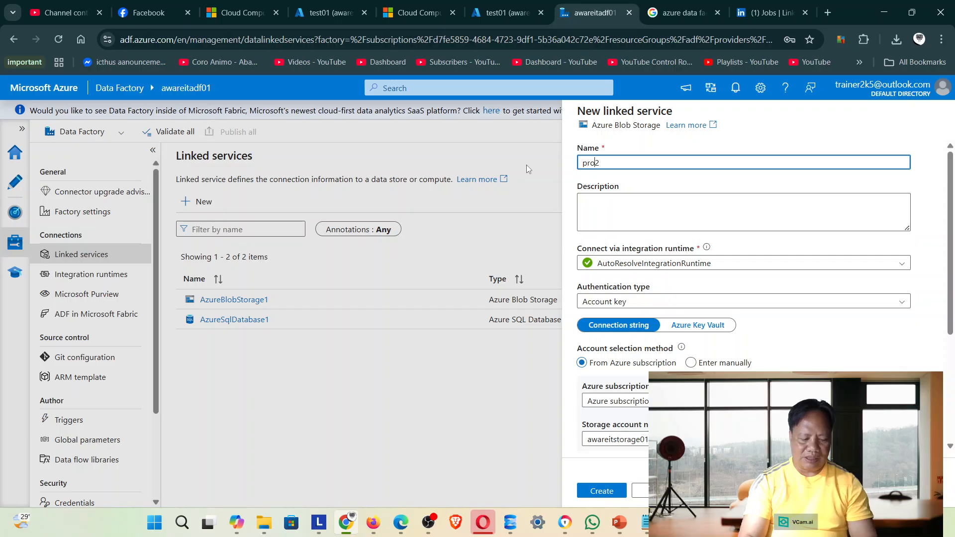
{"action": "type", "text": "uctc"}
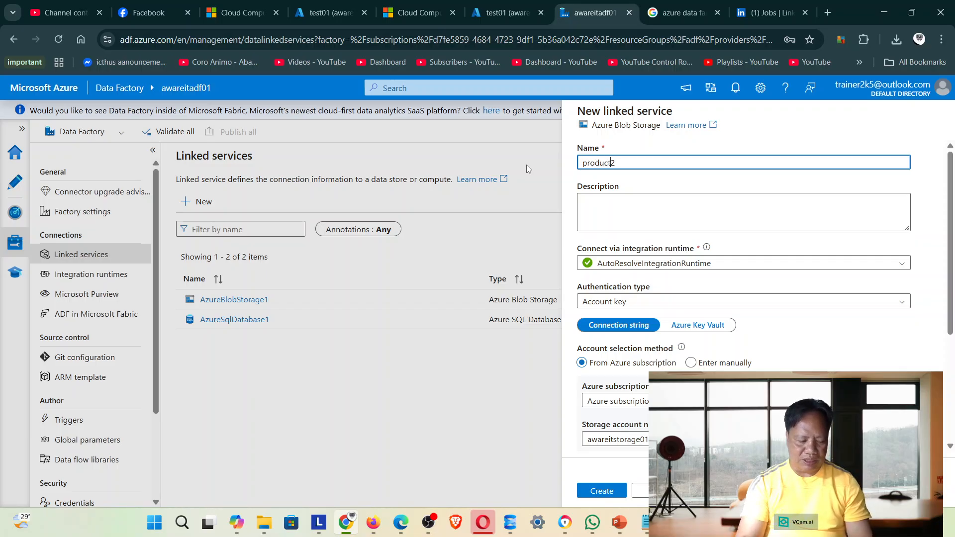
{"action": "type", "text": "sv"}
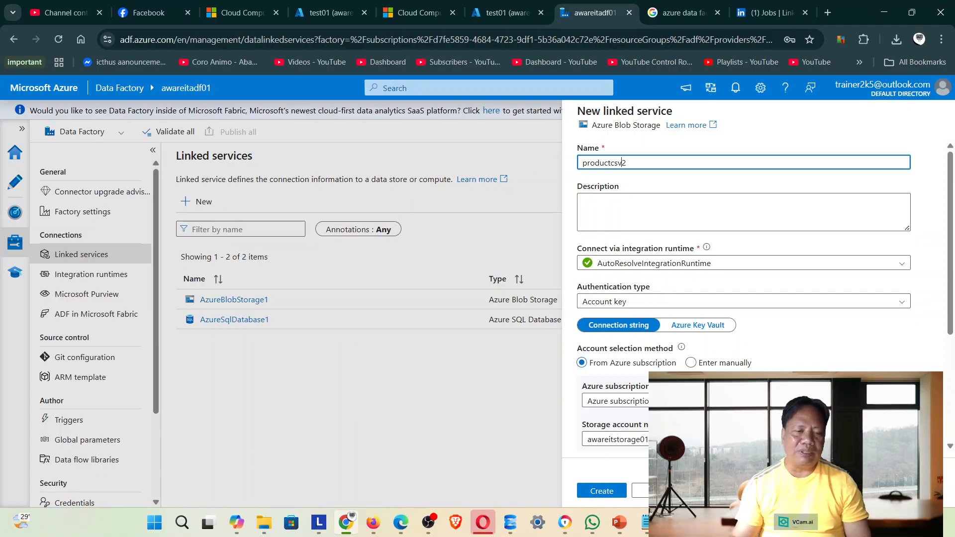
{"action": "left_click", "coordinate": [614, 495]}
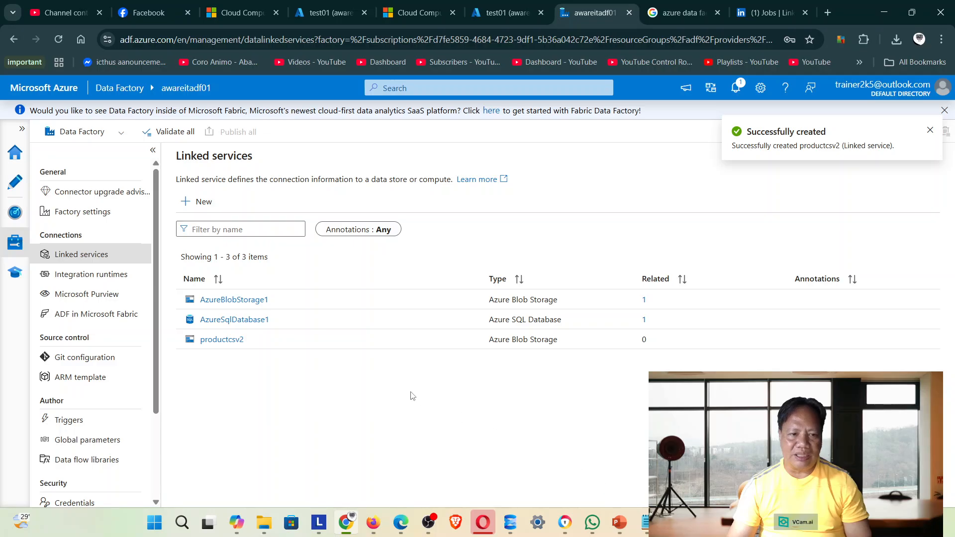
- Go to the factory's authoring area, expand the datasets and start creating a new dataset
{"action": "left_click", "coordinate": [15, 182]}
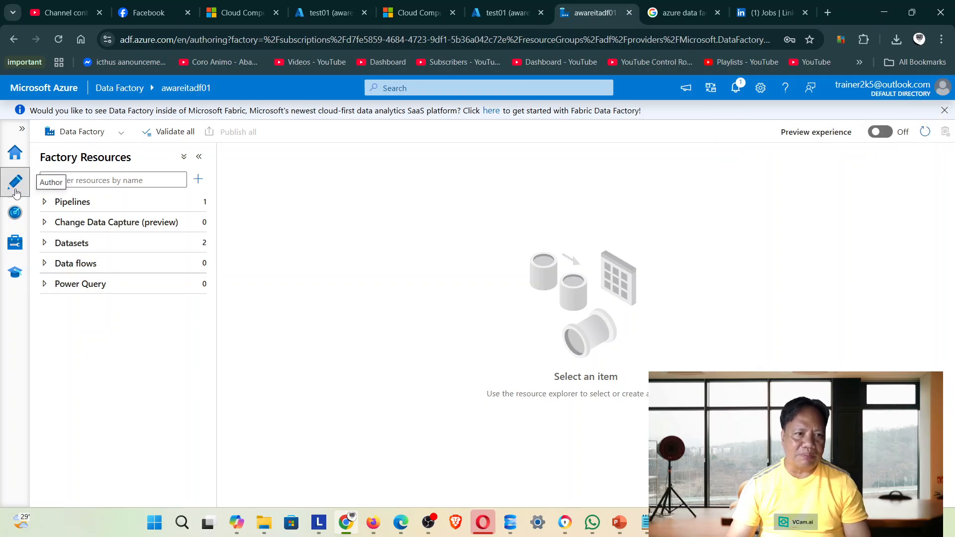
{"action": "left_click", "coordinate": [45, 243]}
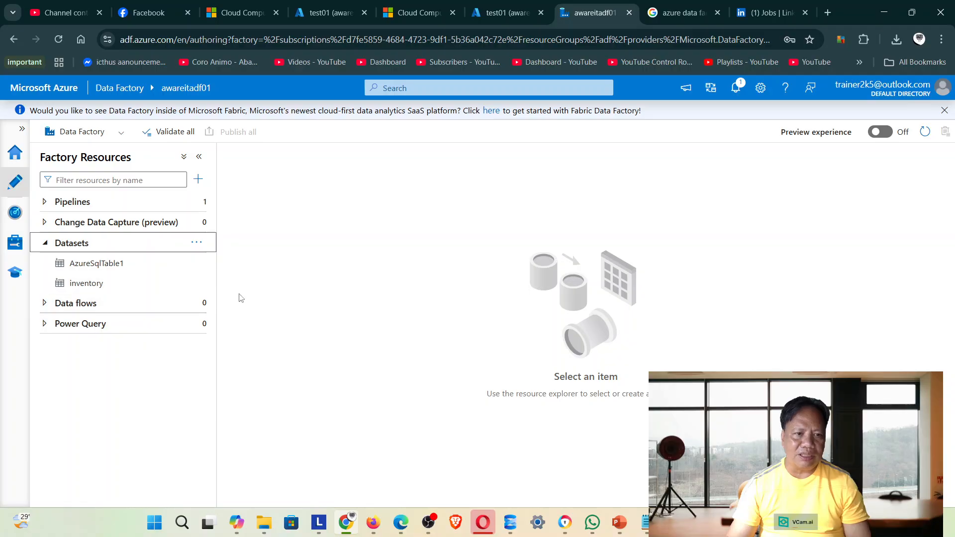
{"action": "left_click", "coordinate": [116, 245]}
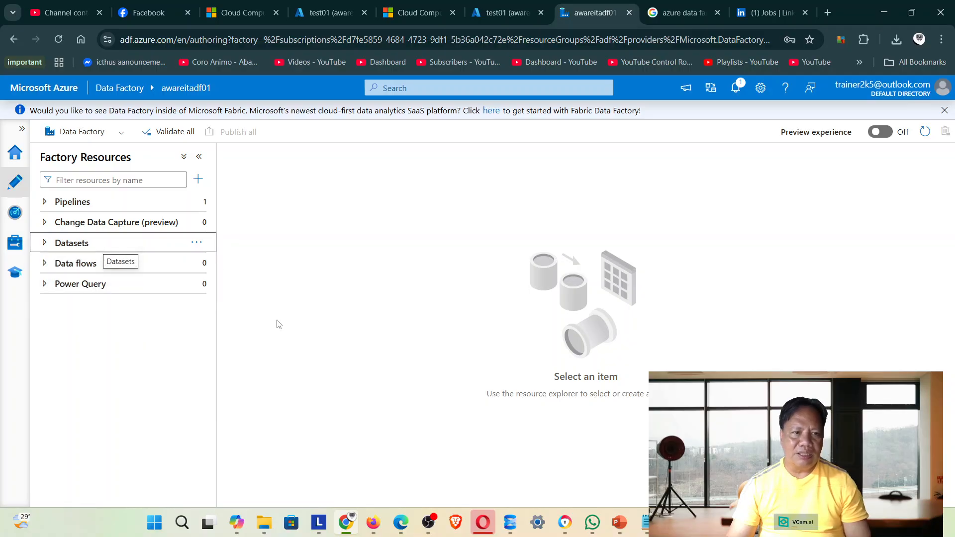
{"action": "left_click", "coordinate": [44, 243]}
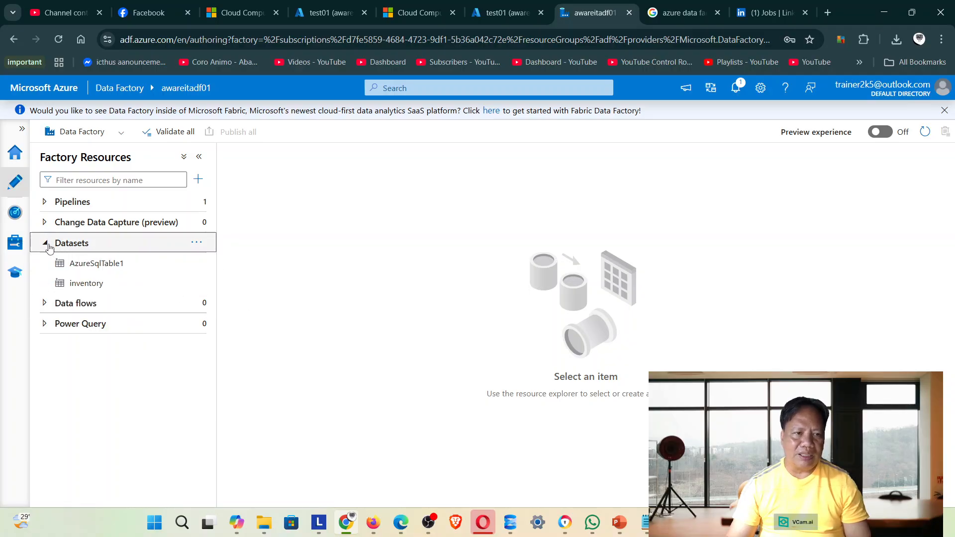
{"action": "left_click", "coordinate": [202, 248]}
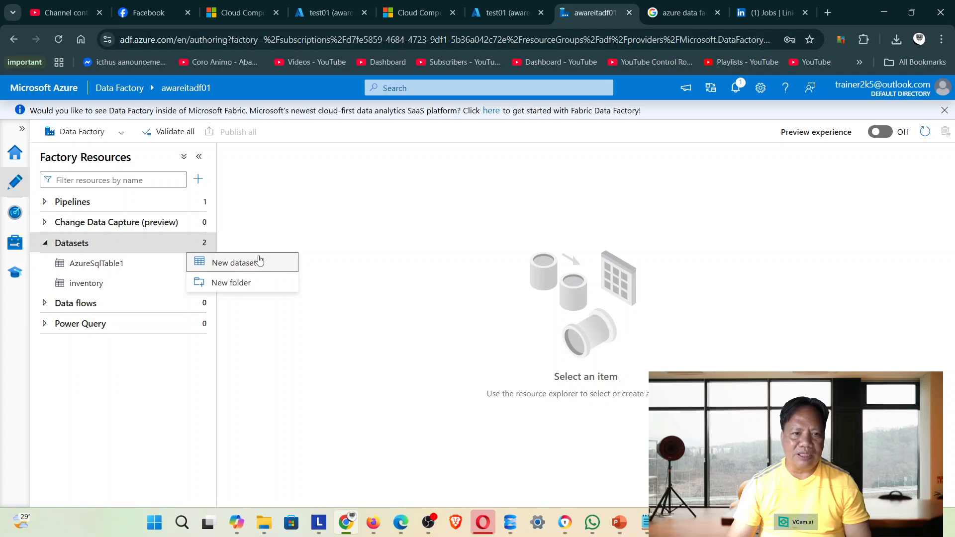
{"action": "left_click", "coordinate": [234, 263]}
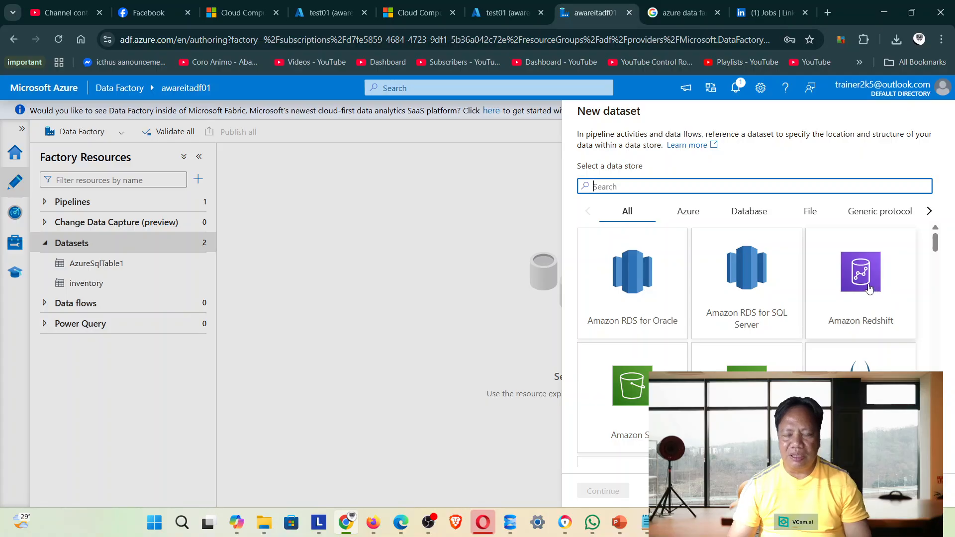
- Choose Azure Blob Storage from the Azure data stores as the source of the new dataset
{"action": "scroll", "coordinate": [866, 298], "scroll_direction": "down", "scroll_amount": 2}
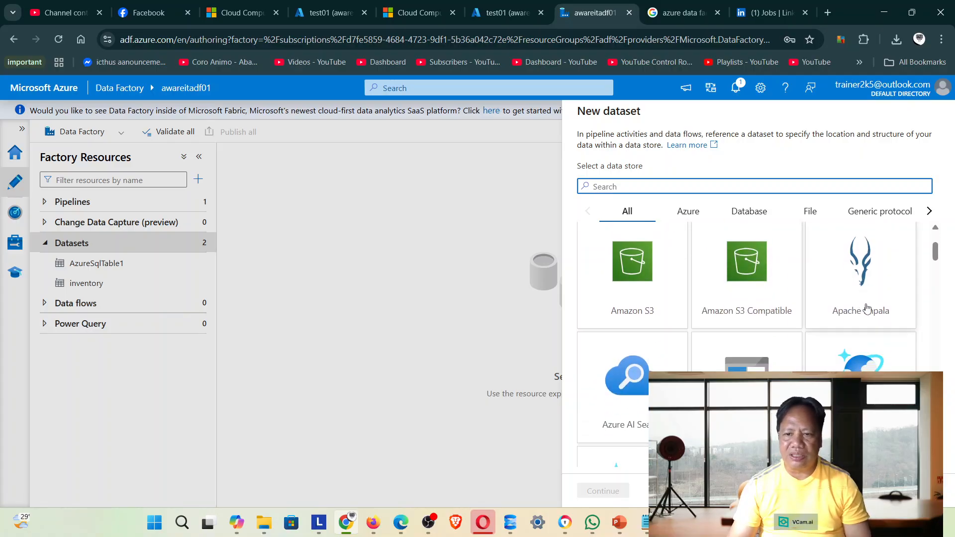
{"action": "scroll", "coordinate": [868, 308], "scroll_direction": "up", "scroll_amount": 1}
{"action": "scroll", "coordinate": [867, 308], "scroll_direction": "up", "scroll_amount": 1}
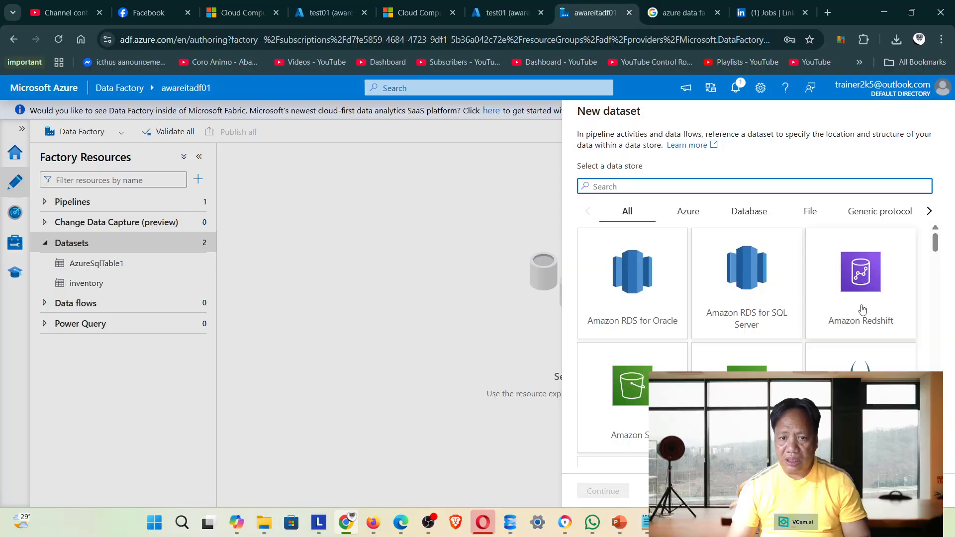
{"action": "left_click", "coordinate": [717, 239]}
{"action": "left_click", "coordinate": [689, 211]}
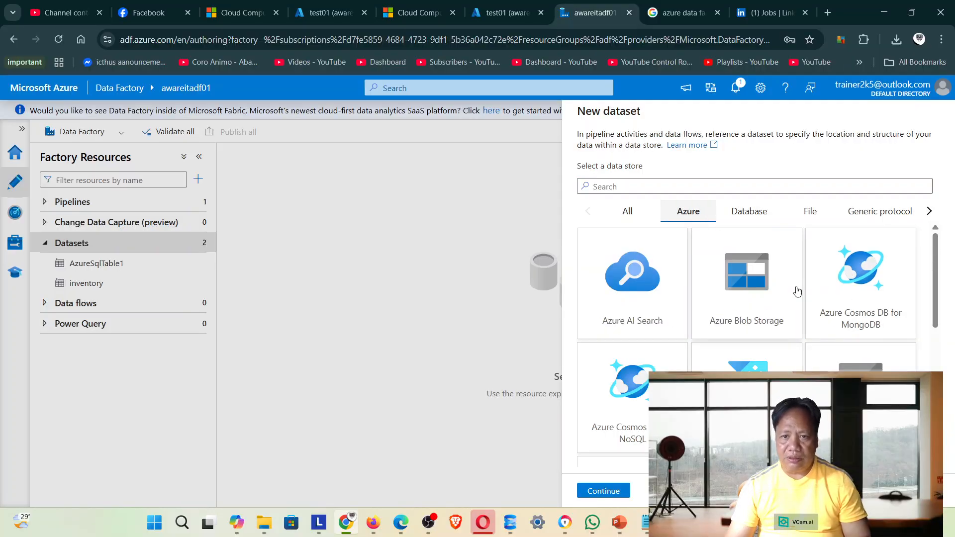
{"action": "scroll", "coordinate": [827, 310], "scroll_direction": "down", "scroll_amount": 1}
{"action": "scroll", "coordinate": [796, 308], "scroll_direction": "up", "scroll_amount": 1}
{"action": "left_click", "coordinate": [752, 294]}
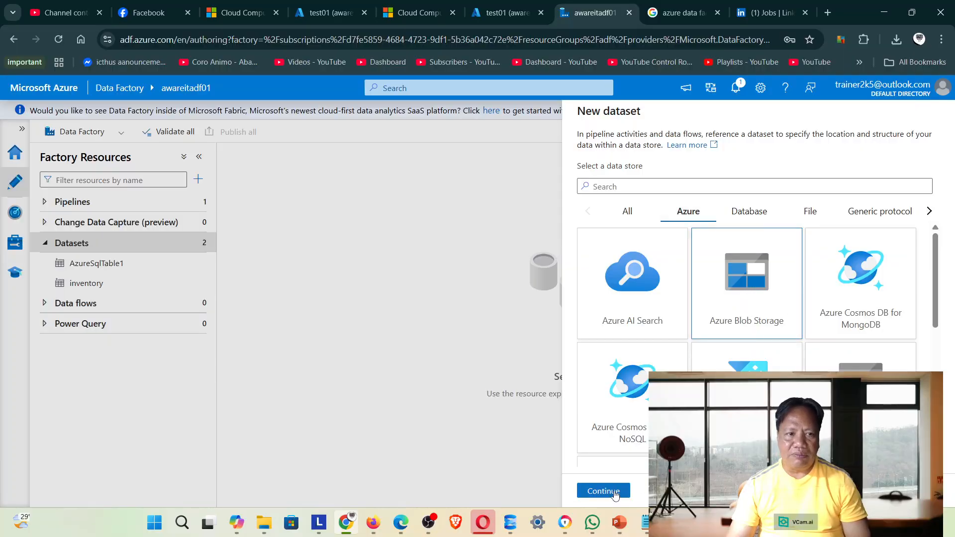
{"action": "left_click", "coordinate": [604, 492]}
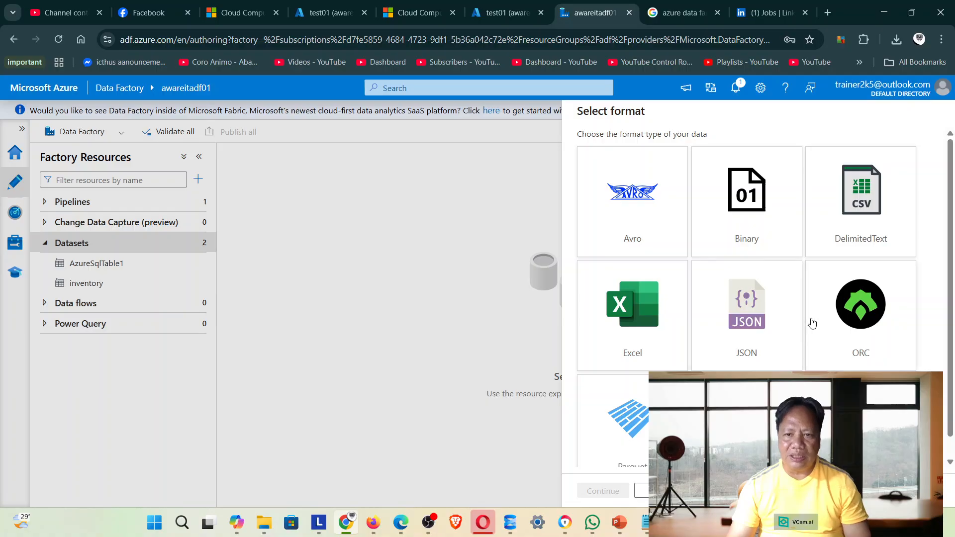
- Set the dataset's format to DelimitedText and proceed to its properties
{"action": "left_click", "coordinate": [863, 253]}
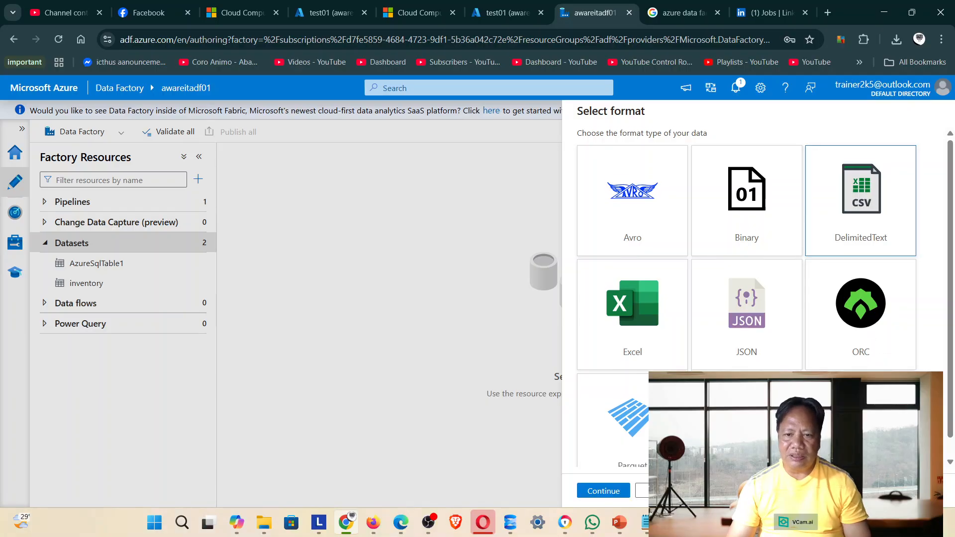
{"action": "scroll", "coordinate": [868, 269], "scroll_direction": "down", "scroll_amount": 1}
{"action": "left_click", "coordinate": [597, 493]}
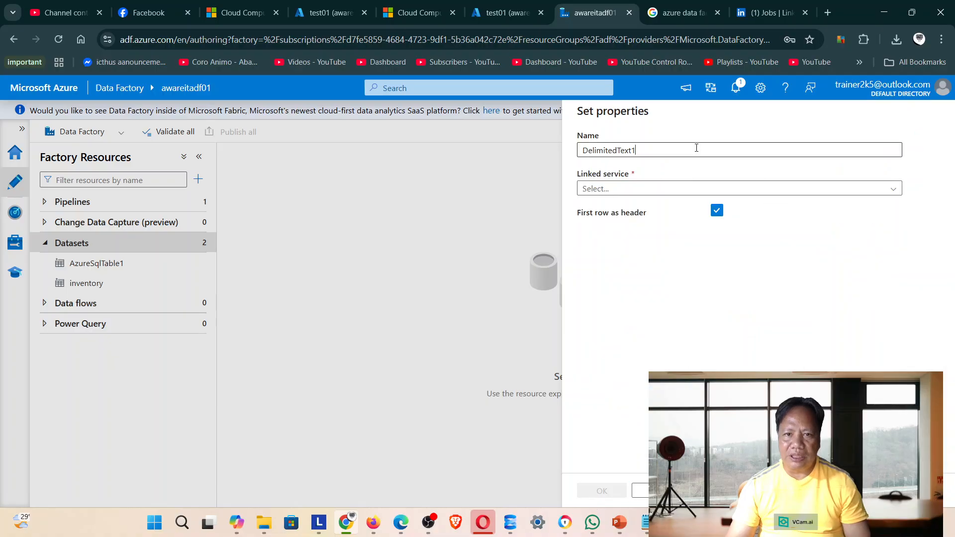
- Name the dataset dsproducts, assign it the productcsv2 linked service and create it
{"action": "left_click", "coordinate": [687, 152]}
{"action": "double_click", "coordinate": [632, 151]}
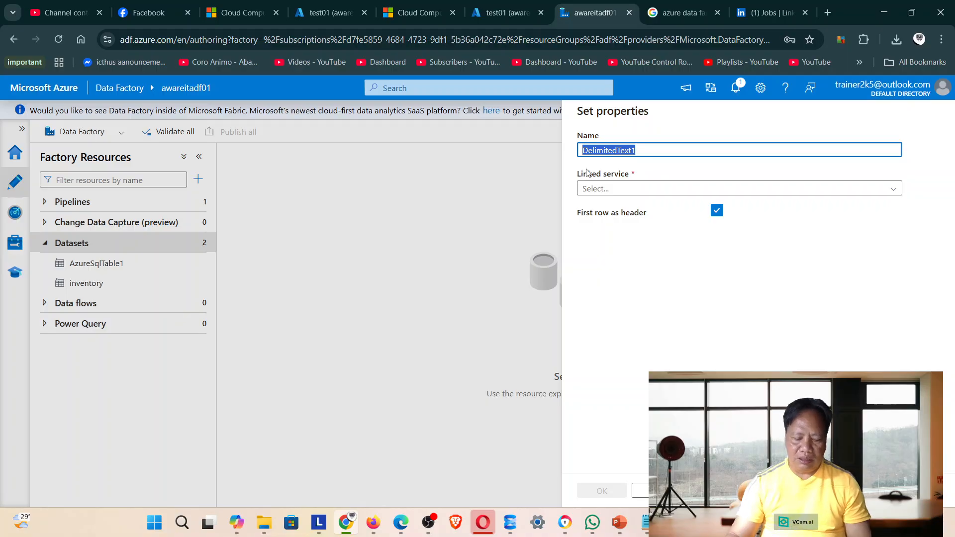
{"action": "type", "text": "product"}
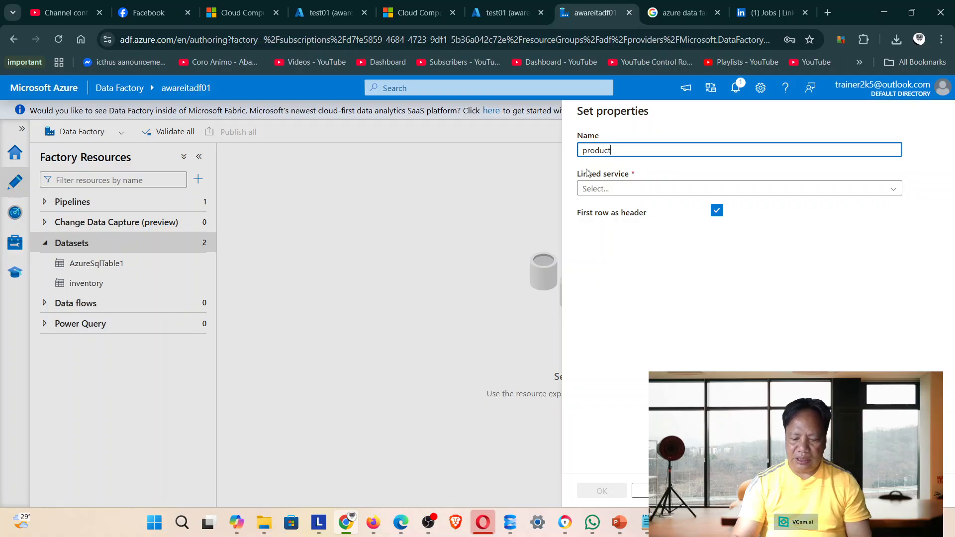
{"action": "key", "text": "Home"}
{"action": "type", "text": "ds"}
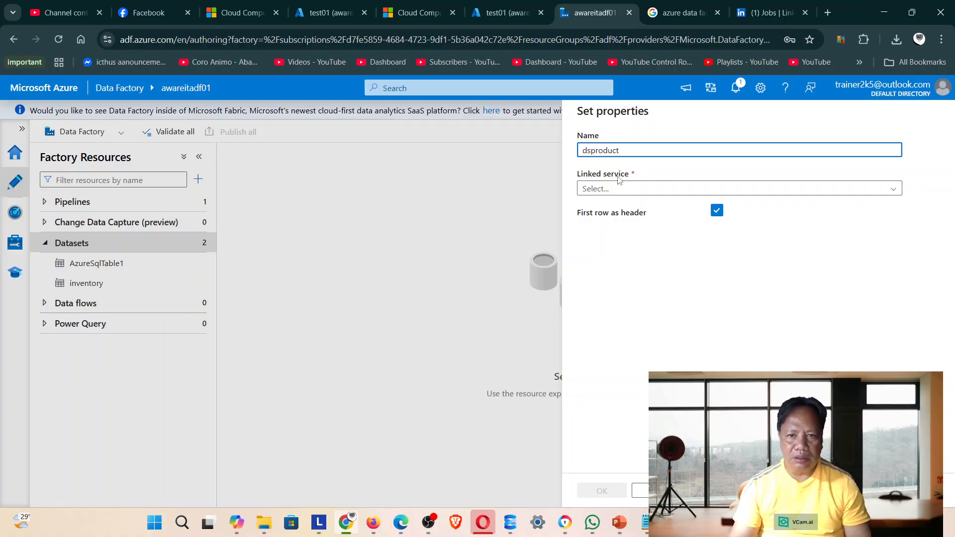
{"action": "type", "text": "s"}
{"action": "left_click", "coordinate": [662, 188]}
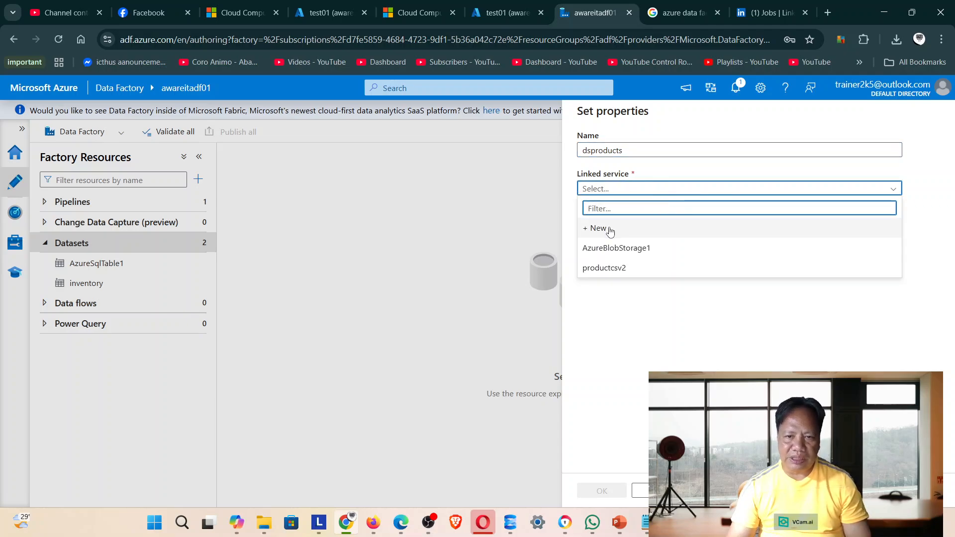
{"action": "left_click", "coordinate": [604, 270]}
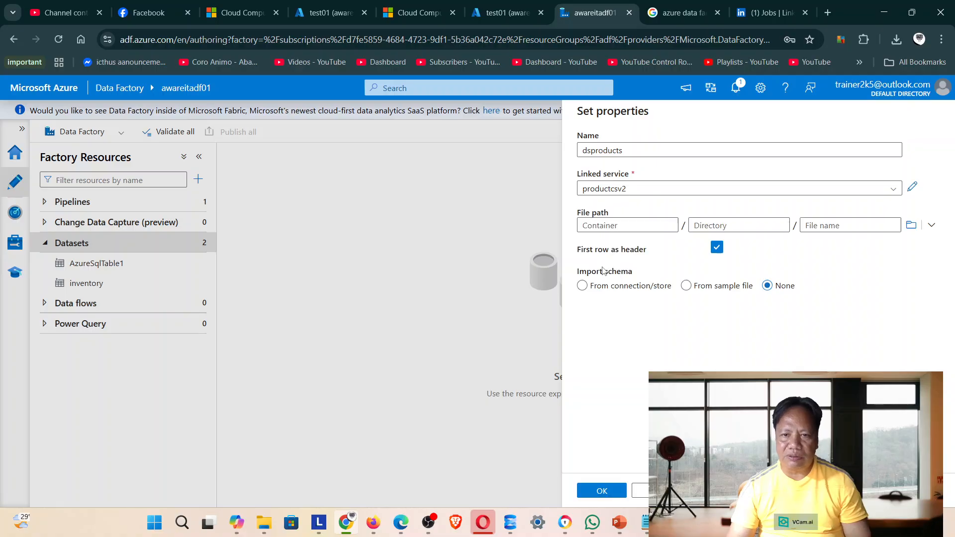
{"action": "left_click", "coordinate": [602, 491]}
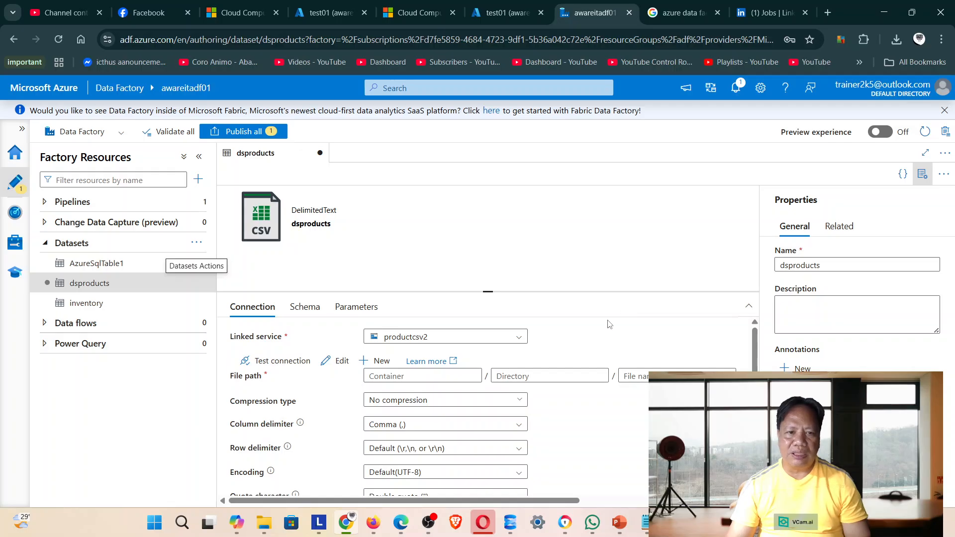
- Try to import the dsproducts dataset's schema from files with '*.csv' and check the dataset's related items
{"action": "left_click", "coordinate": [299, 308]}
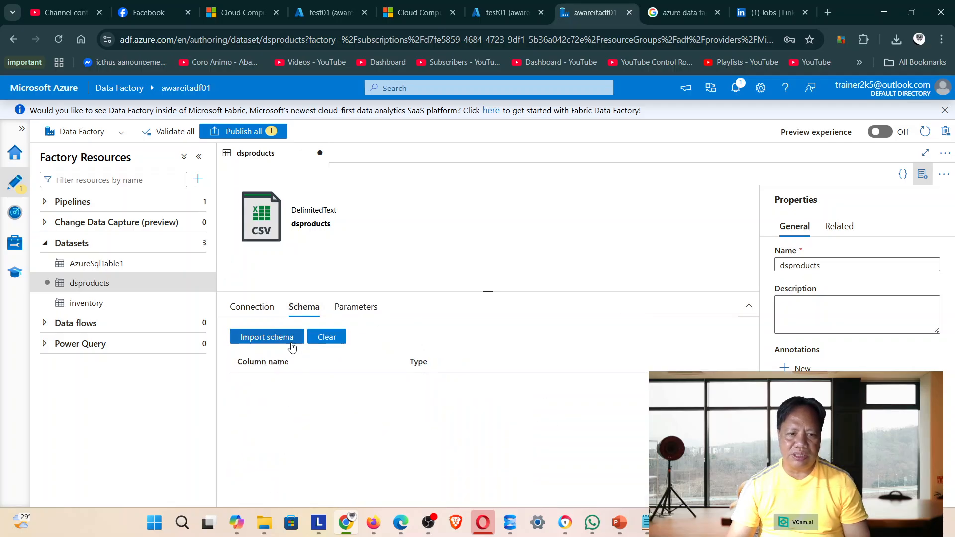
{"action": "left_click", "coordinate": [296, 338]}
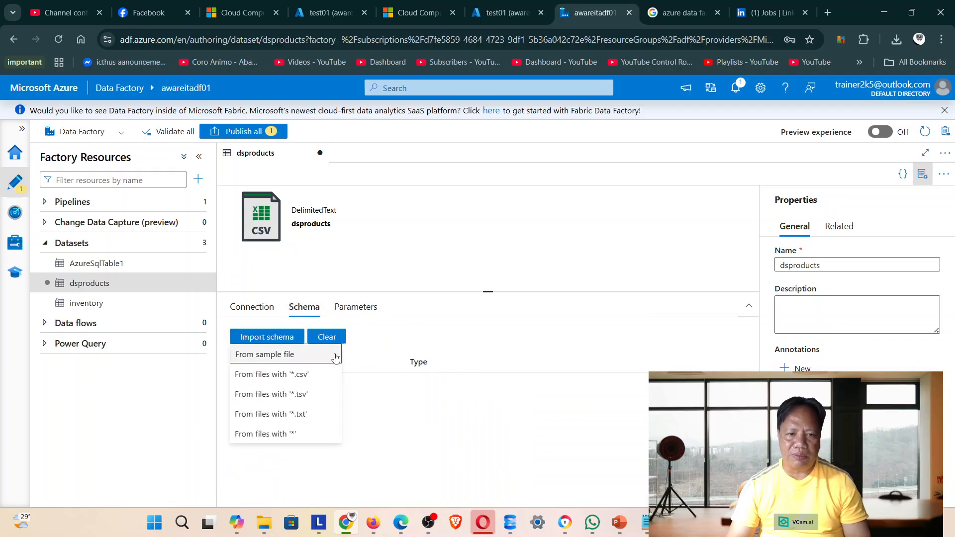
{"action": "left_click", "coordinate": [334, 380]}
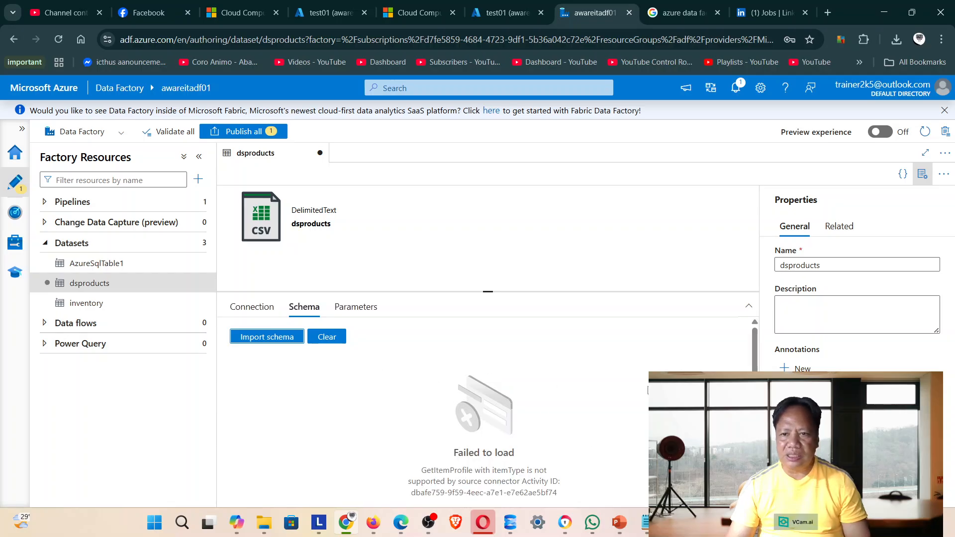
{"action": "scroll", "coordinate": [373, 368], "scroll_direction": "down", "scroll_amount": 1}
{"action": "left_click", "coordinate": [839, 232]}
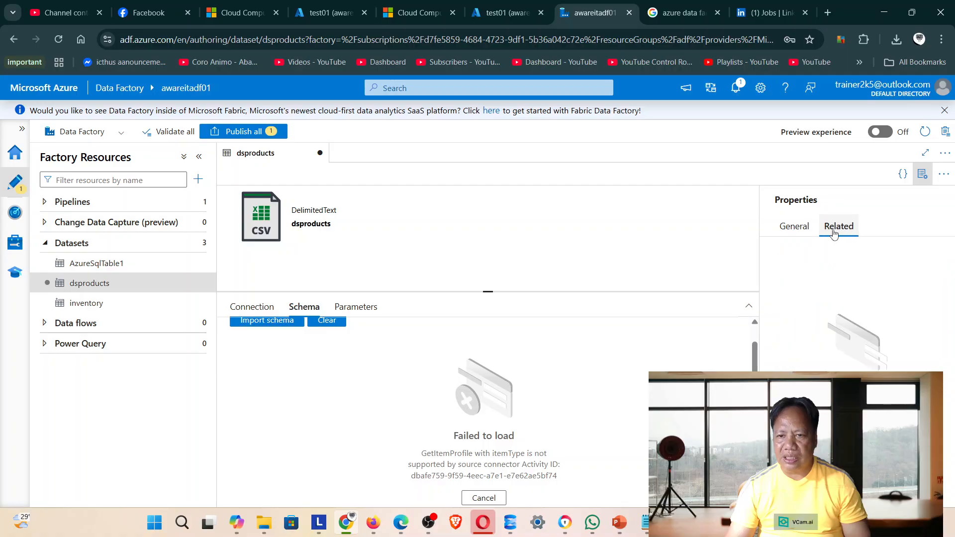
{"action": "left_click", "coordinate": [802, 233]}
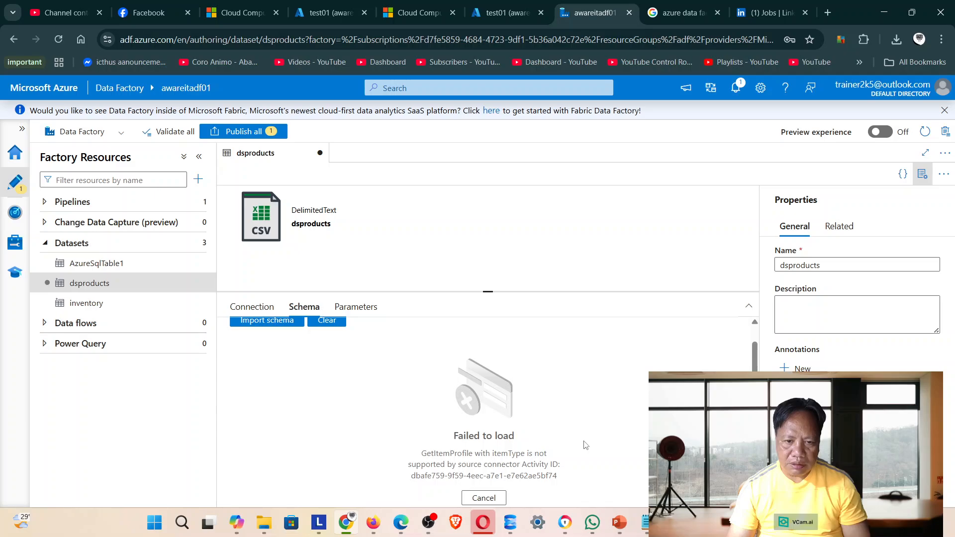
{"action": "scroll", "coordinate": [585, 447], "scroll_direction": "up", "scroll_amount": 1}
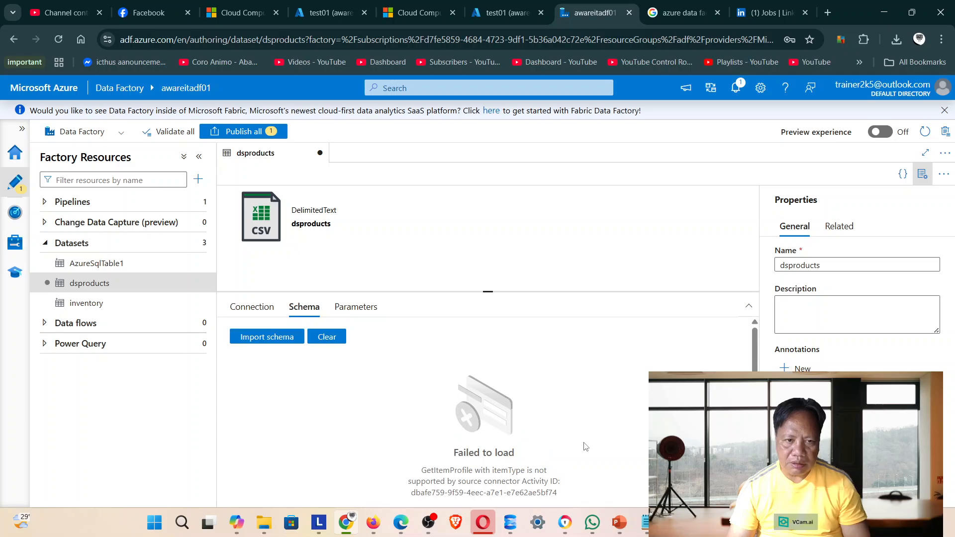
- Test the connection of the dataset's productcsv2 linked service and review the dataset's connection settings
{"action": "left_click", "coordinate": [260, 310]}
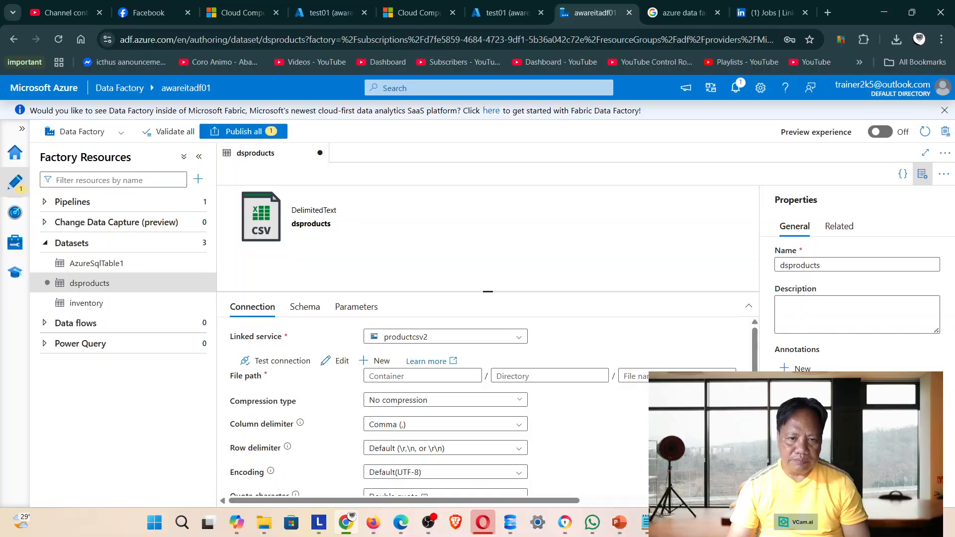
{"action": "left_click", "coordinate": [274, 362]}
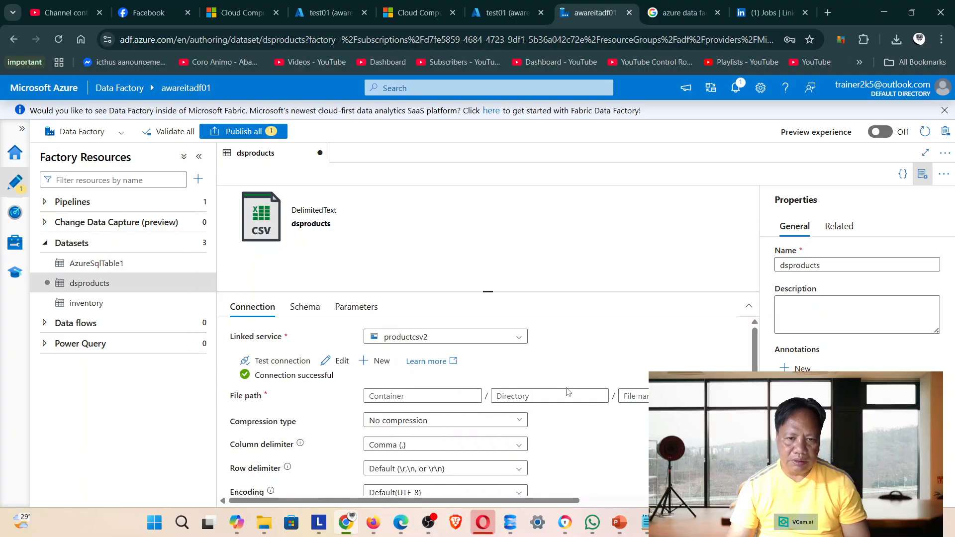
{"action": "scroll", "coordinate": [632, 401], "scroll_direction": "down", "scroll_amount": 2}
{"action": "scroll", "coordinate": [631, 403], "scroll_direction": "up", "scroll_amount": 1}
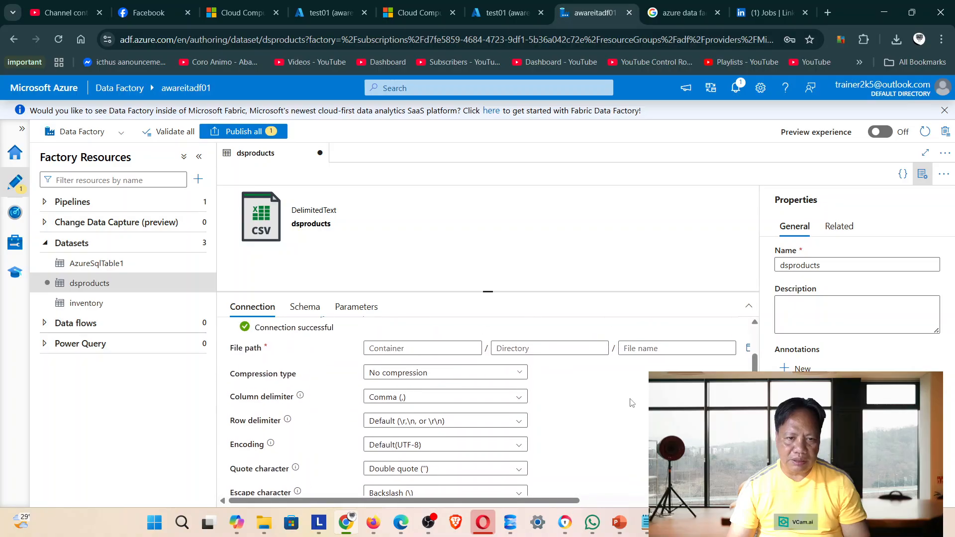
{"action": "scroll", "coordinate": [632, 403], "scroll_direction": "up", "scroll_amount": 1}
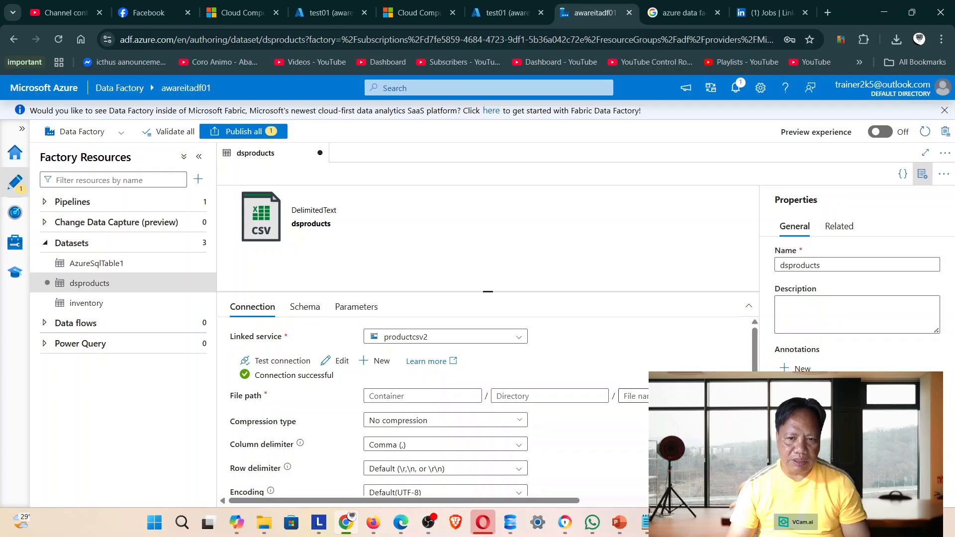
{"action": "scroll", "coordinate": [438, 398], "scroll_direction": "down", "scroll_amount": 2}
{"action": "scroll", "coordinate": [492, 408], "scroll_direction": "up", "scroll_amount": 2}
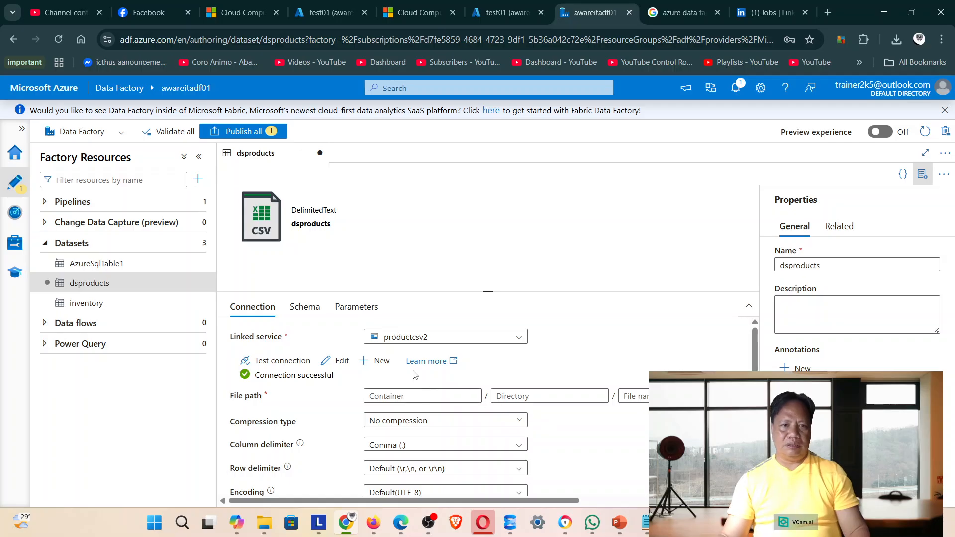
{"action": "left_click", "coordinate": [306, 308]}
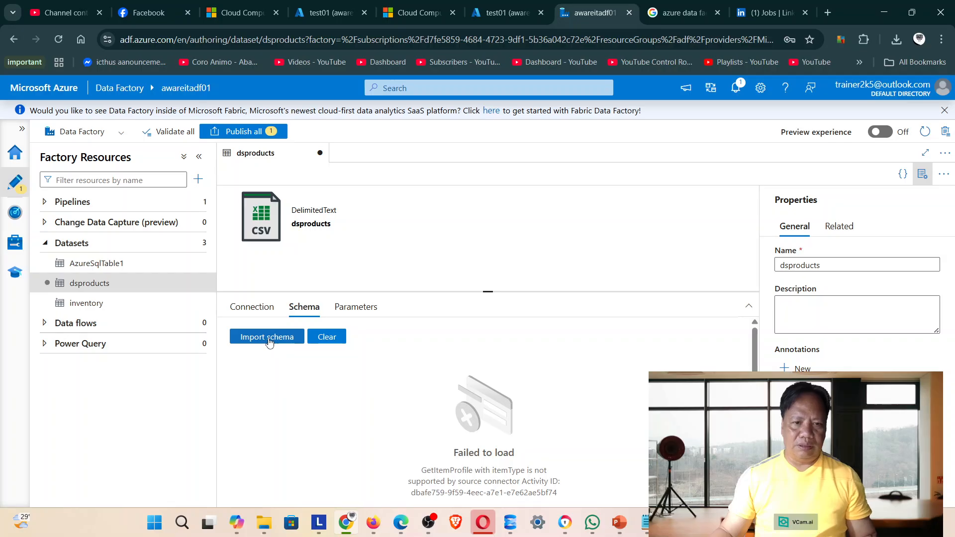
{"action": "left_click", "coordinate": [269, 341]}
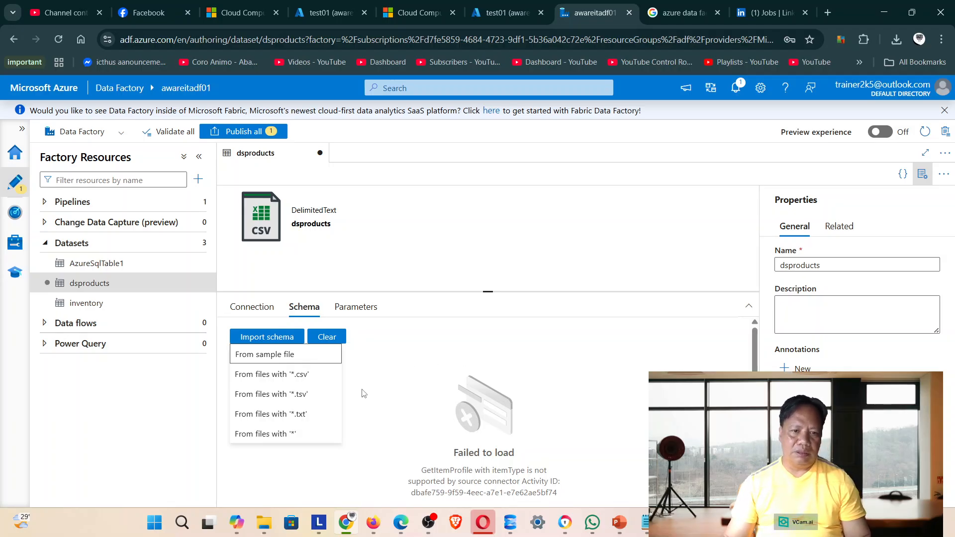
{"action": "left_click", "coordinate": [305, 356]}
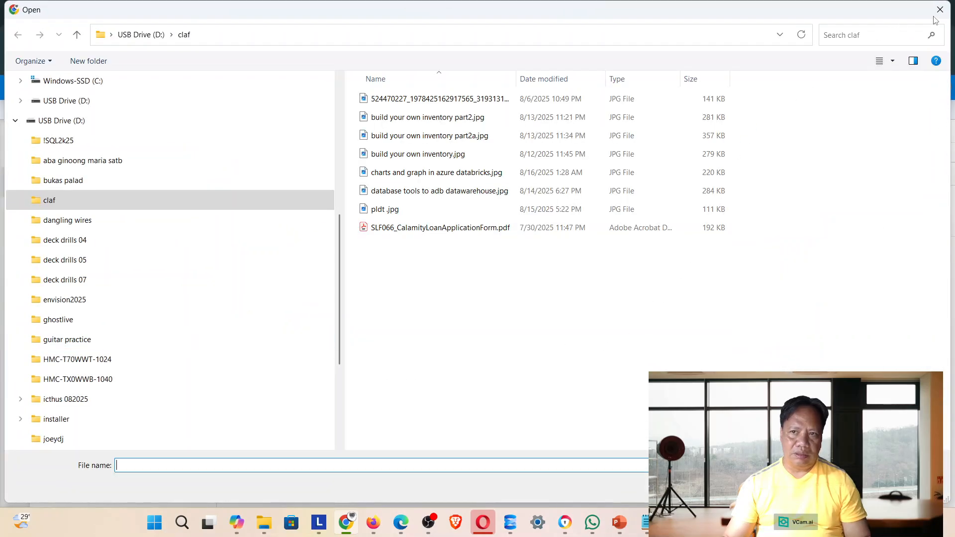
{"action": "left_click", "coordinate": [939, 10]}
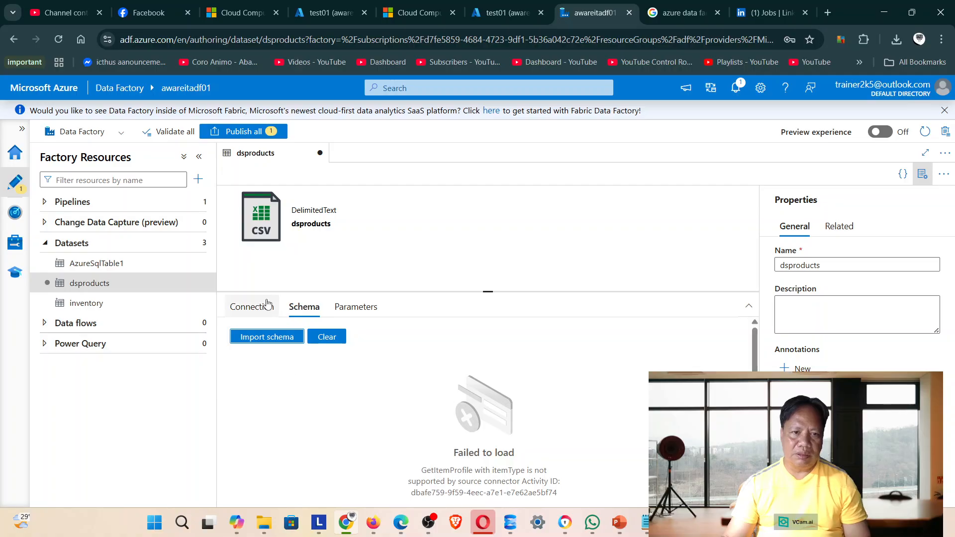
{"action": "left_click", "coordinate": [256, 313]}
{"action": "scroll", "coordinate": [602, 414], "scroll_direction": "down", "scroll_amount": 2}
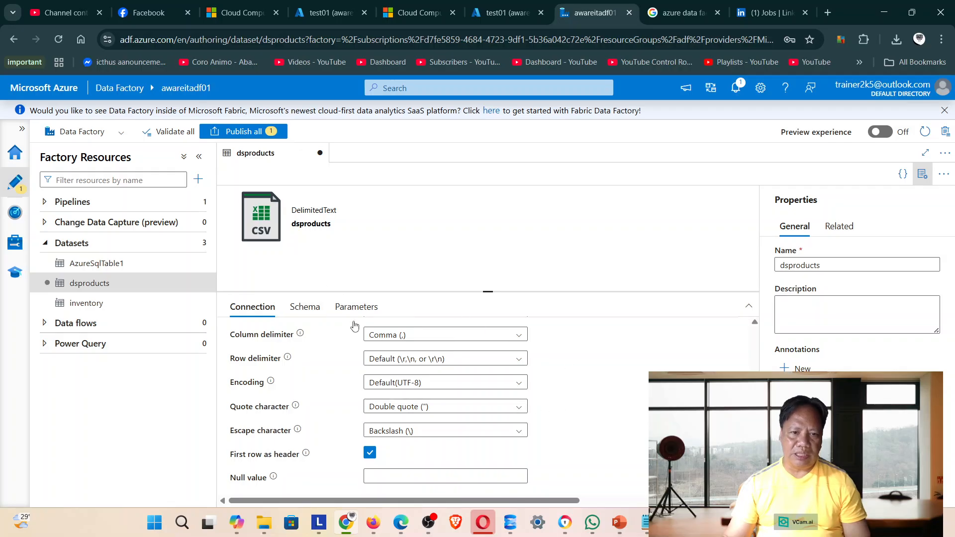
{"action": "scroll", "coordinate": [488, 408], "scroll_direction": "up", "scroll_amount": 1}
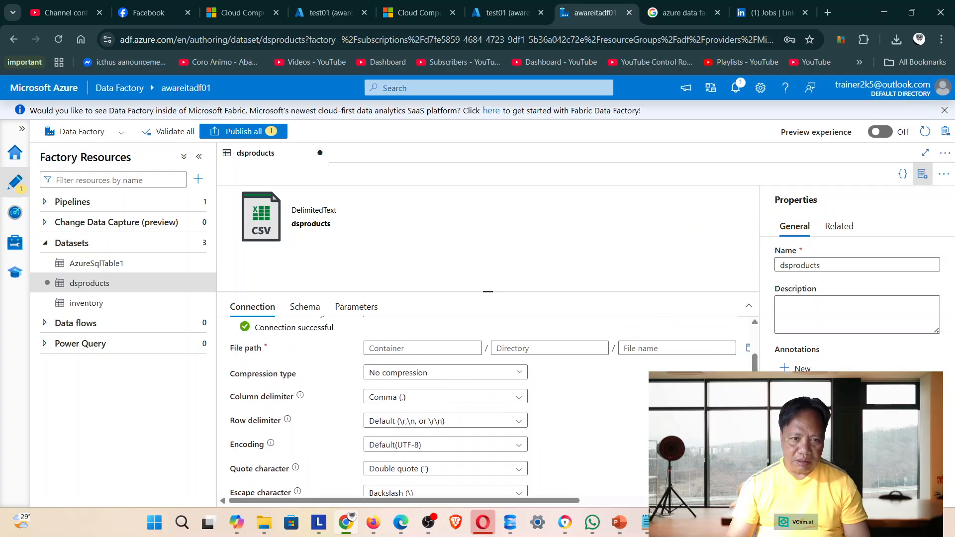
{"action": "scroll", "coordinate": [433, 396], "scroll_direction": "up", "scroll_amount": 1}
{"action": "left_click", "coordinate": [433, 397]}
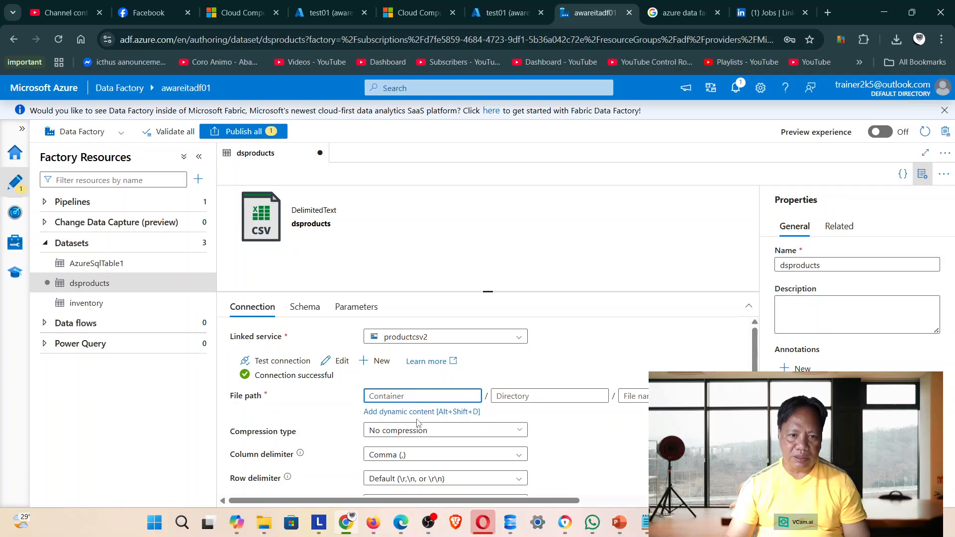
{"action": "left_click", "coordinate": [417, 413]}
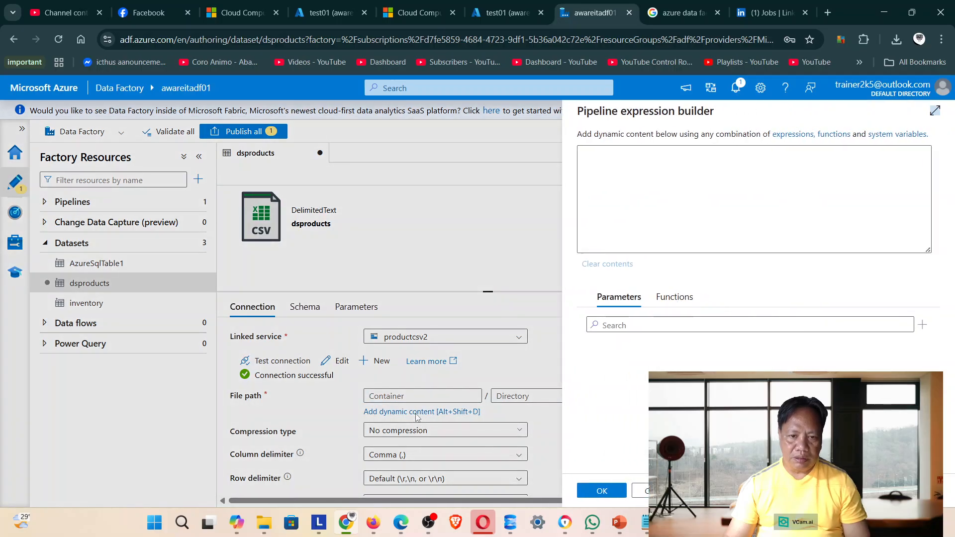
{"action": "left_click", "coordinate": [738, 327]}
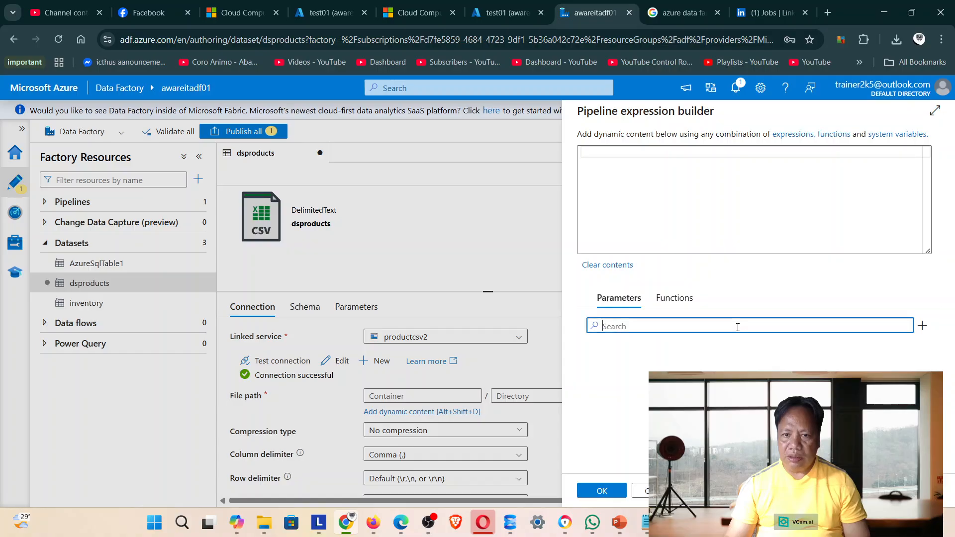
{"action": "left_click", "coordinate": [715, 175]}
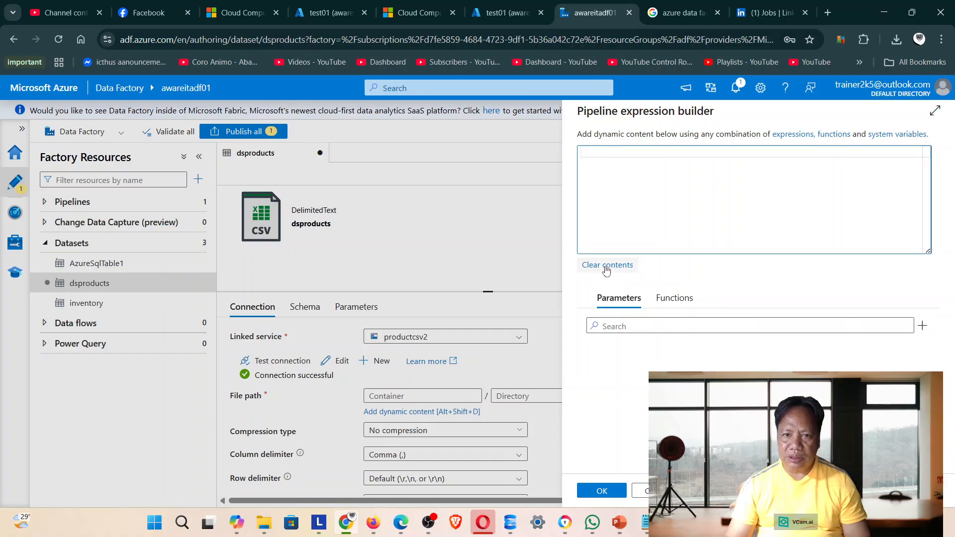
{"action": "left_click", "coordinate": [670, 298]}
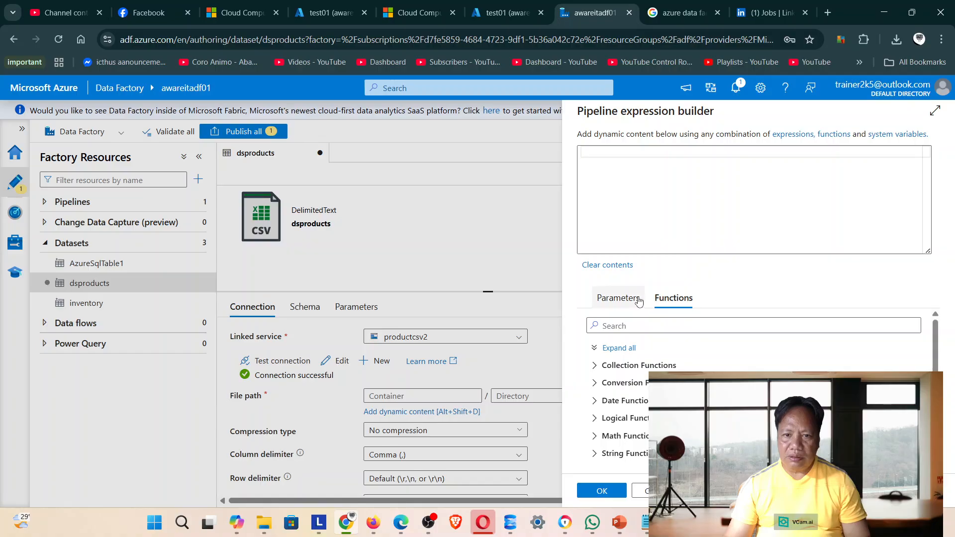
{"action": "left_click", "coordinate": [638, 301]}
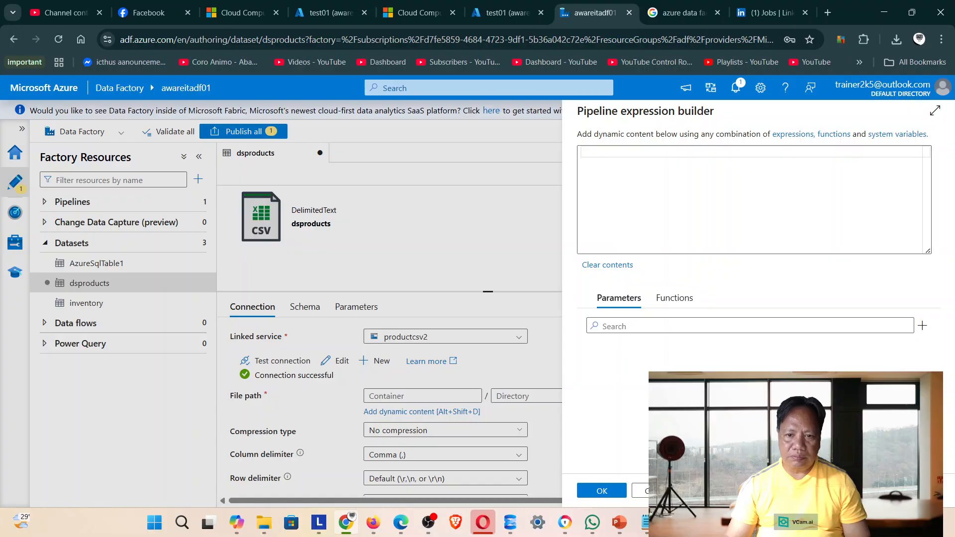
{"action": "left_click", "coordinate": [642, 491]}
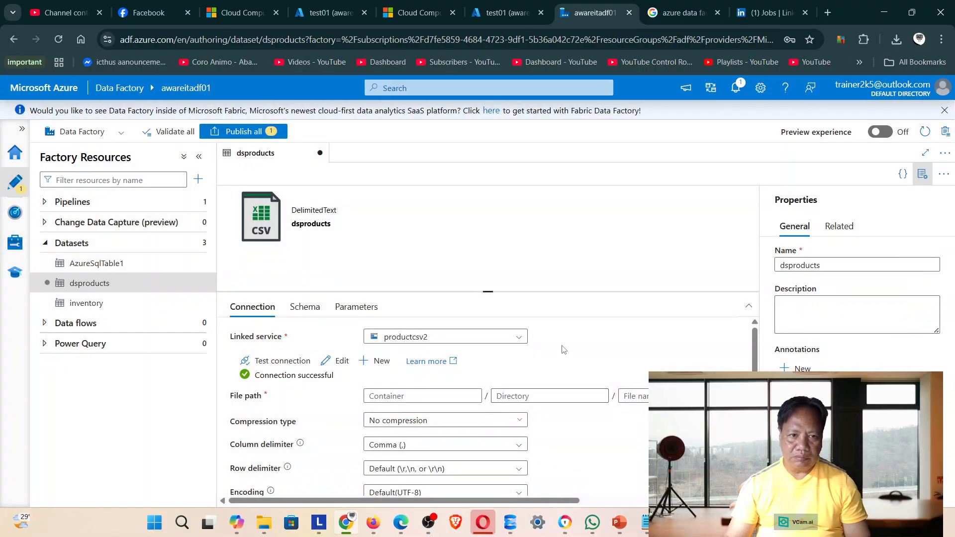
- Browse the linked storage for the dataset's file path and set it to the testfile container
{"action": "scroll", "coordinate": [567, 341], "scroll_direction": "down", "scroll_amount": 1}
{"action": "scroll", "coordinate": [566, 341], "scroll_direction": "up", "scroll_amount": 1}
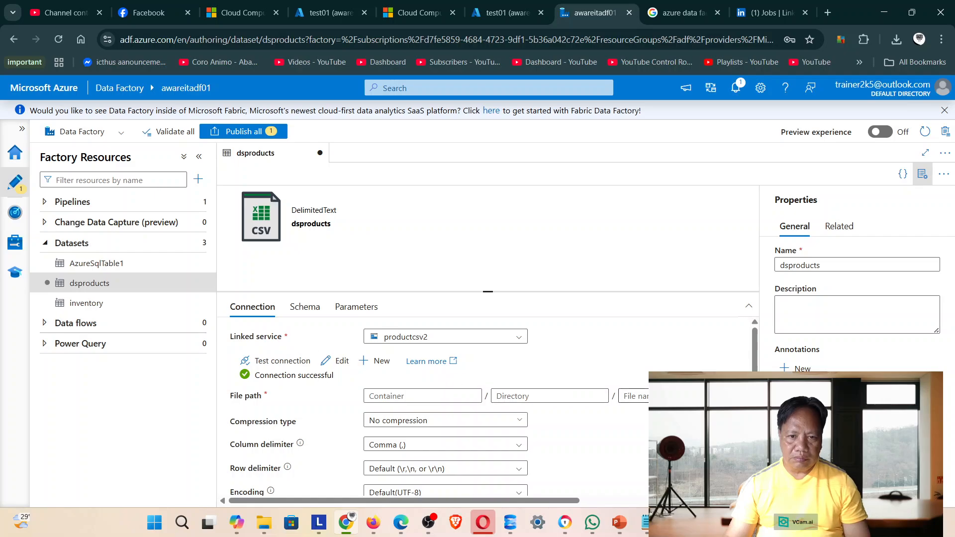
{"action": "scroll", "coordinate": [493, 408], "scroll_direction": "down", "scroll_amount": 2}
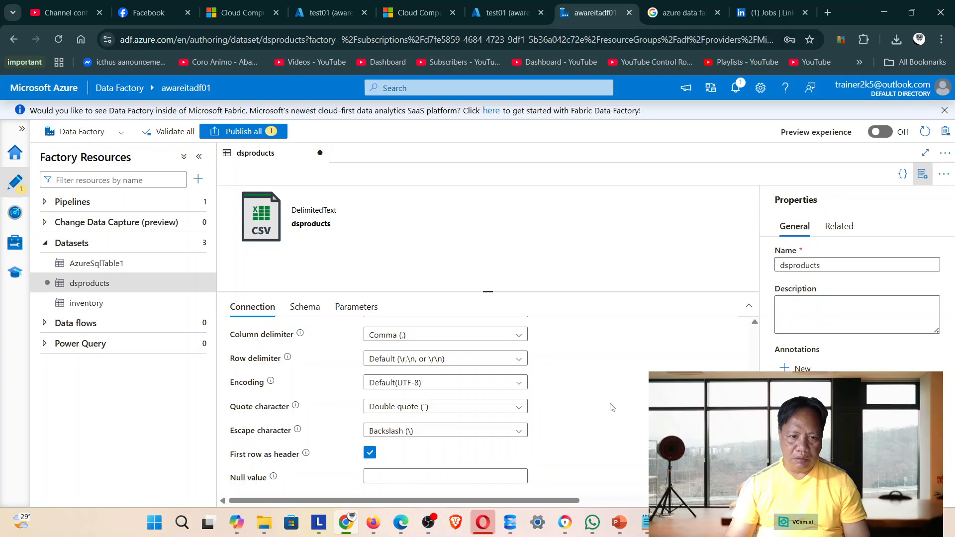
{"action": "scroll", "coordinate": [612, 408], "scroll_direction": "up", "scroll_amount": 2}
{"action": "left_click", "coordinate": [418, 394]}
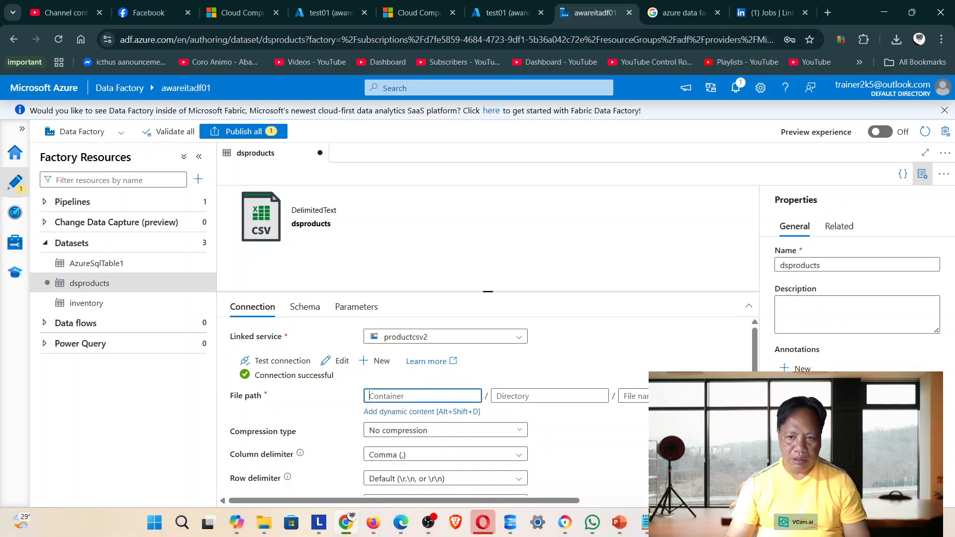
{"action": "left_click_drag", "start_coordinate": [559, 500], "coordinate": [623, 500]}
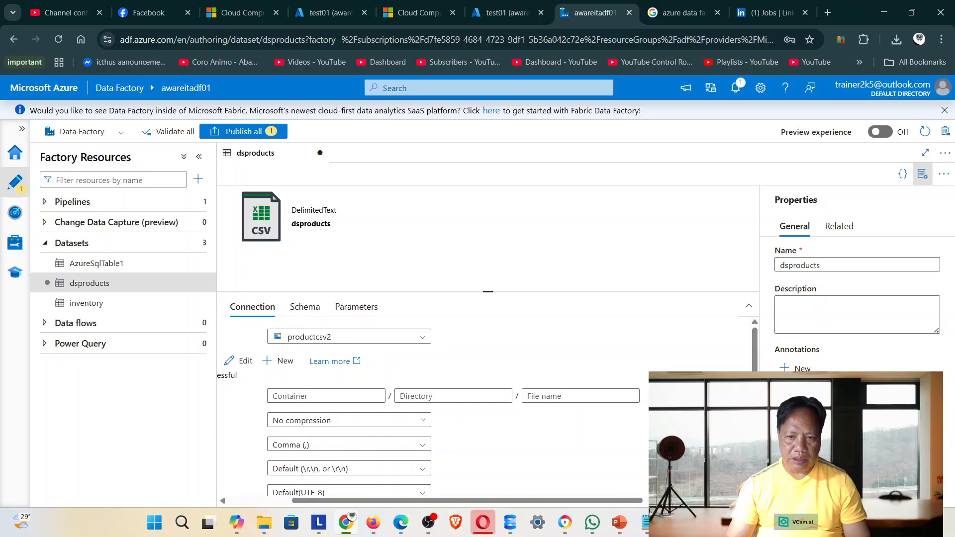
{"action": "left_click", "coordinate": [651, 396]}
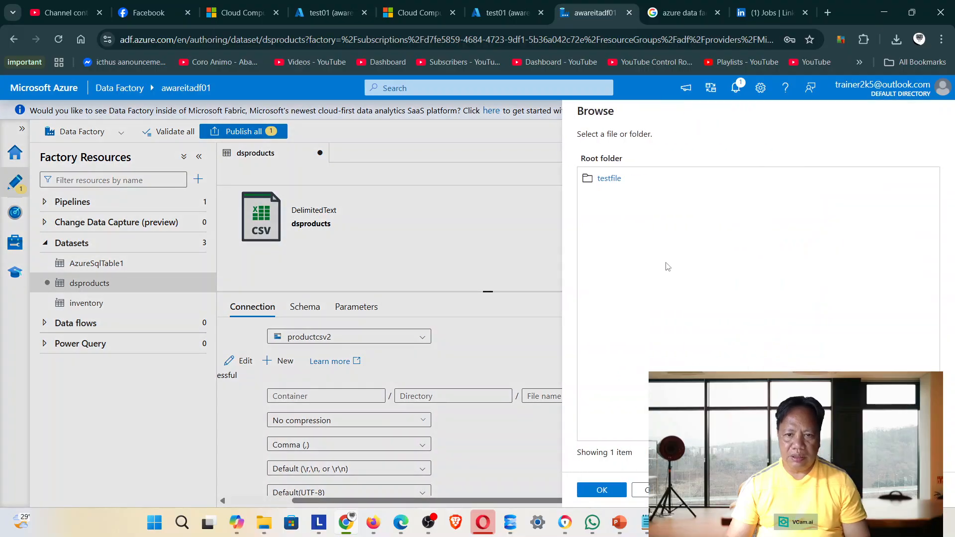
{"action": "left_click", "coordinate": [609, 178]}
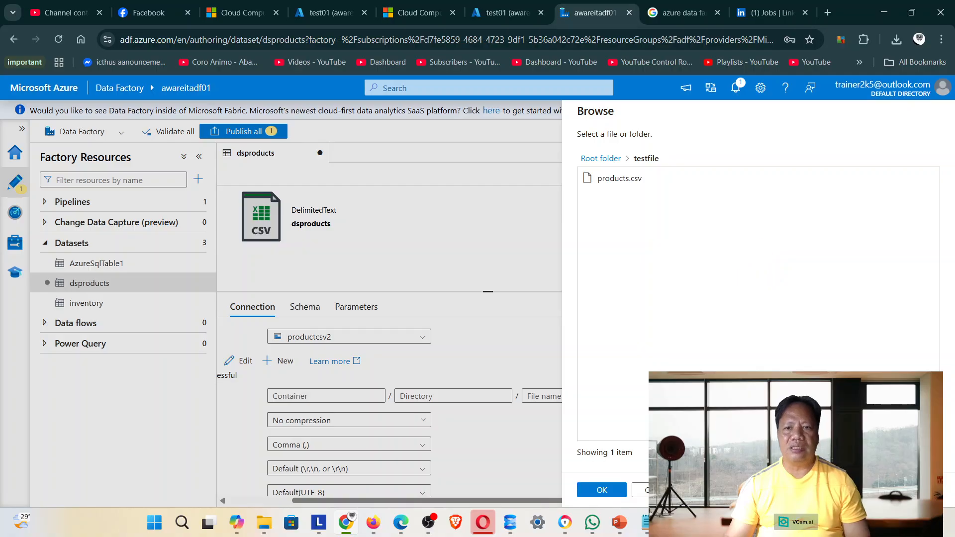
{"action": "left_click", "coordinate": [602, 490]}
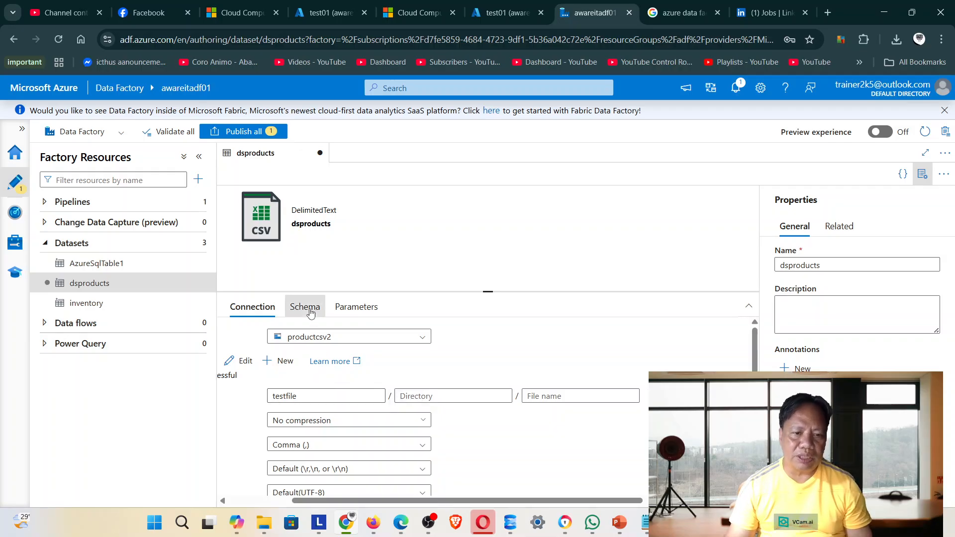
- Import the dsproducts dataset's schema from files with '*.csv' in the testfile container
{"action": "left_click", "coordinate": [305, 307]}
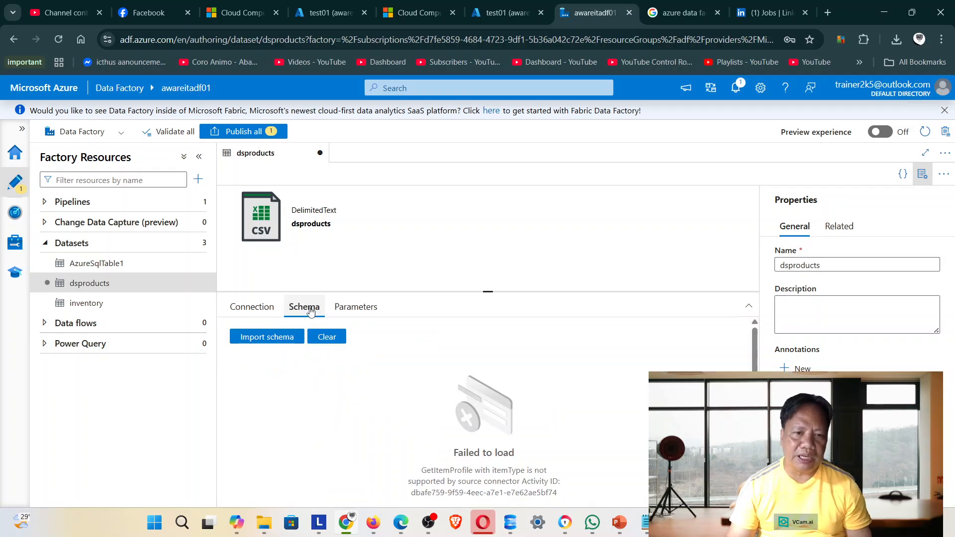
{"action": "left_click", "coordinate": [255, 337]}
{"action": "left_click", "coordinate": [384, 361]}
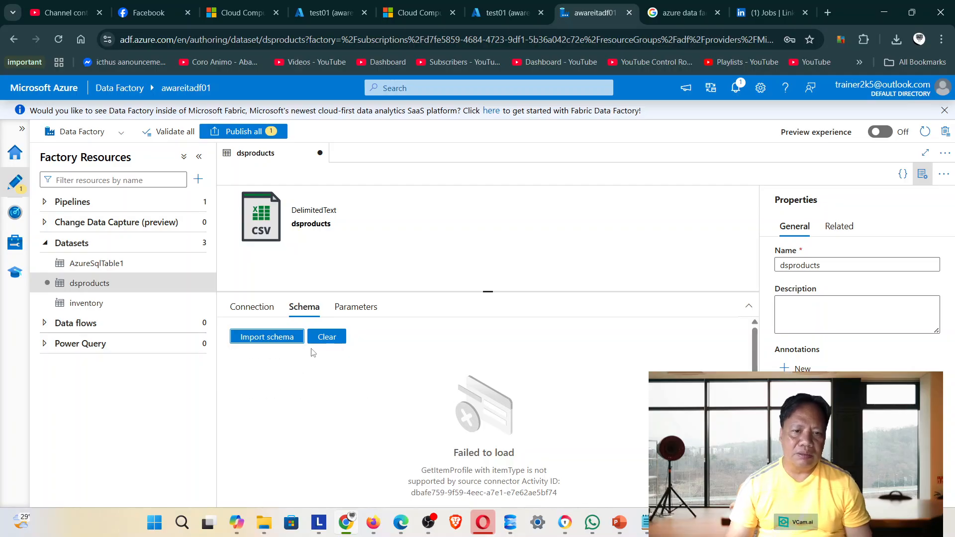
{"action": "left_click", "coordinate": [271, 336]}
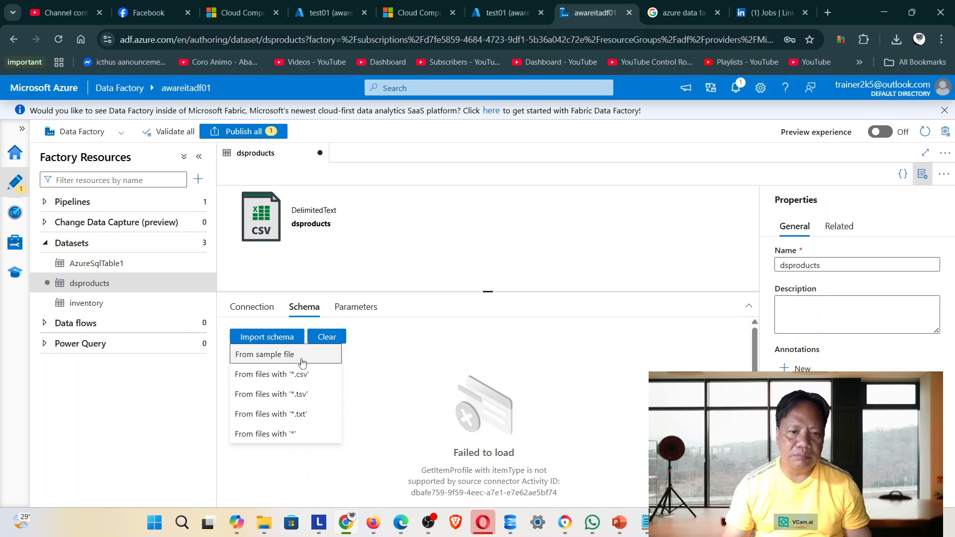
{"action": "left_click", "coordinate": [328, 373]}
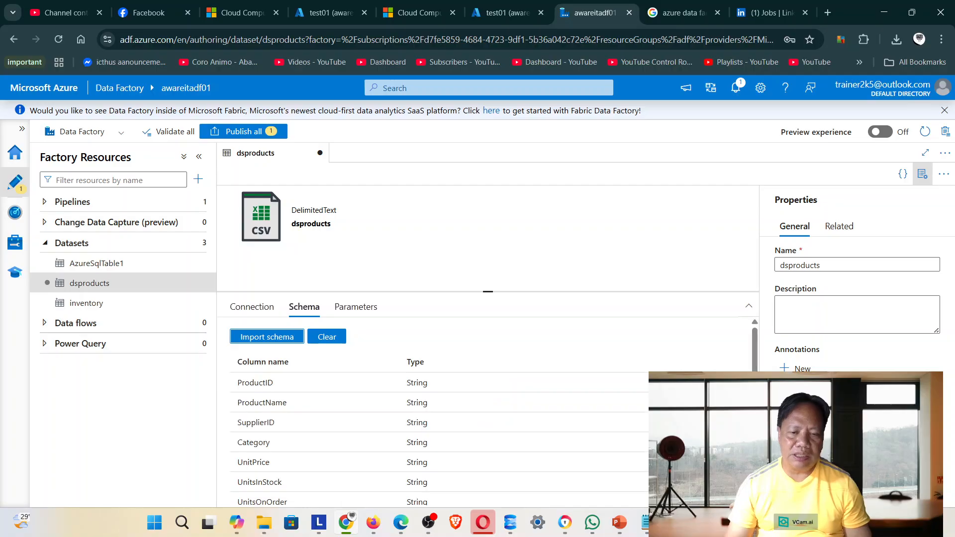
- Review the imported dsproducts schema columns, and check the linked service and dataset items on the PowerPoint slide 'Step By Step CSV on BLOB to SQL AZURE'
{"action": "scroll", "coordinate": [612, 428], "scroll_direction": "down", "scroll_amount": 2}
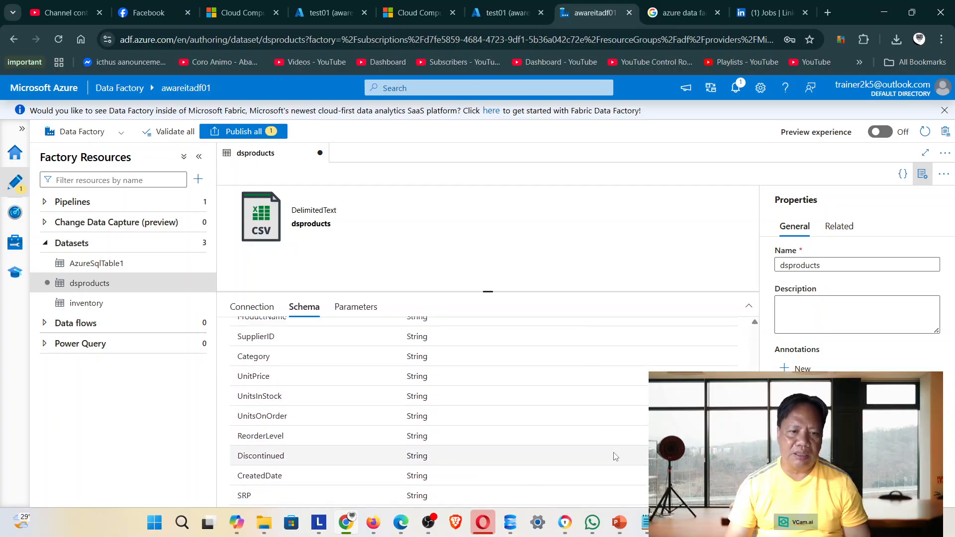
{"action": "scroll", "coordinate": [619, 453], "scroll_direction": "up", "scroll_amount": 2}
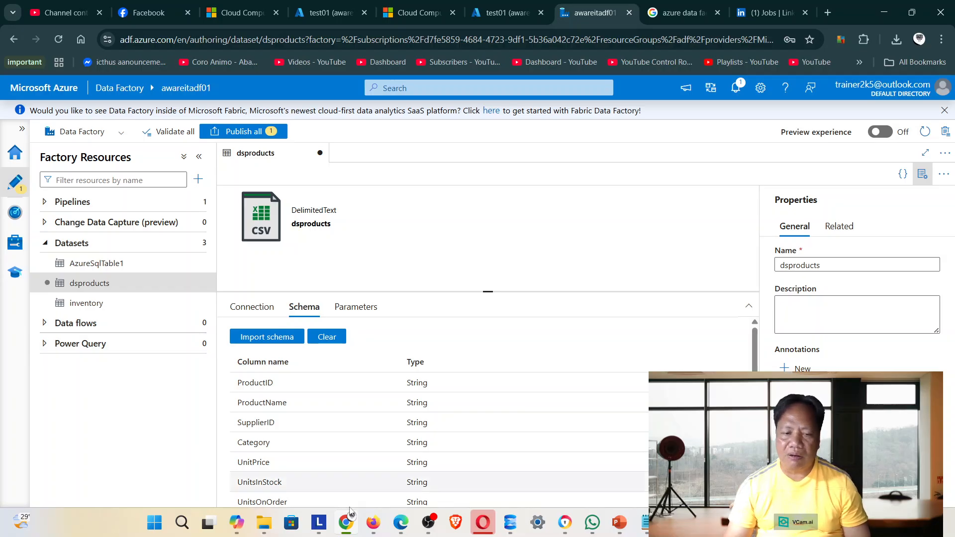
{"action": "mouse_move", "coordinate": [615, 527]}
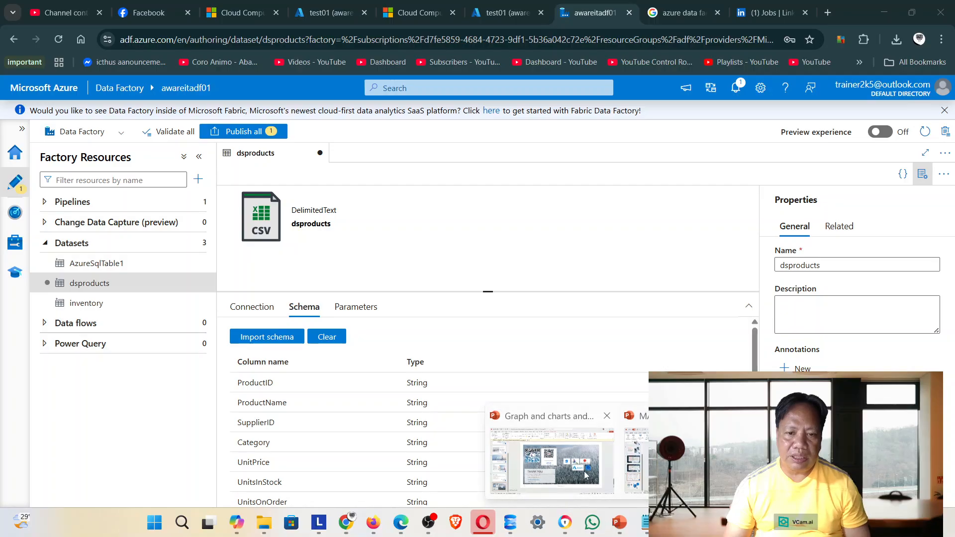
{"action": "left_click", "coordinate": [617, 473]}
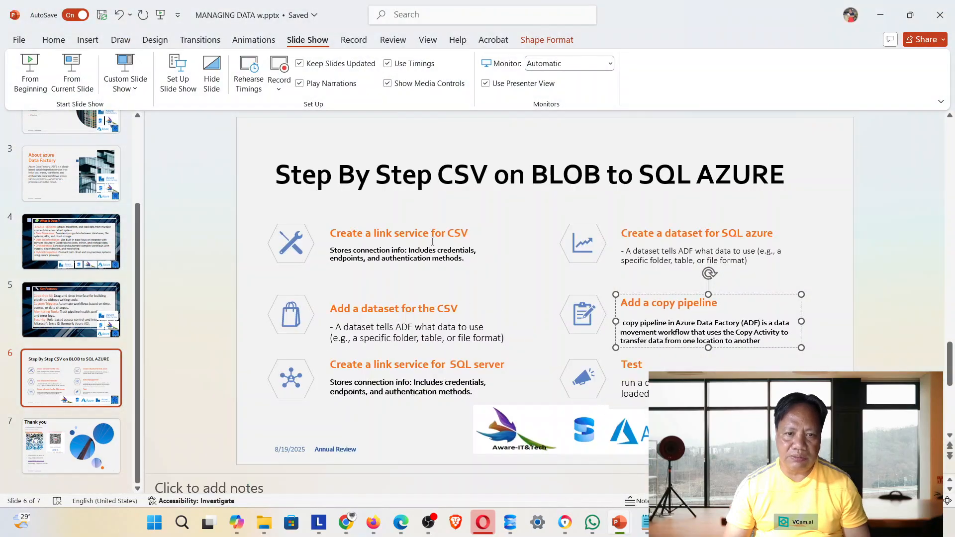
{"action": "left_click", "coordinate": [404, 236]}
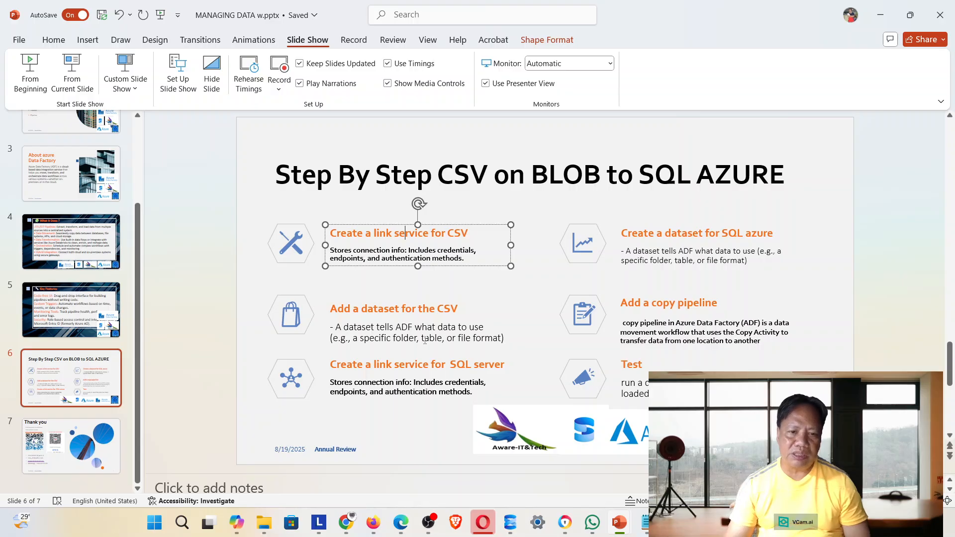
{"action": "left_click", "coordinate": [387, 315]}
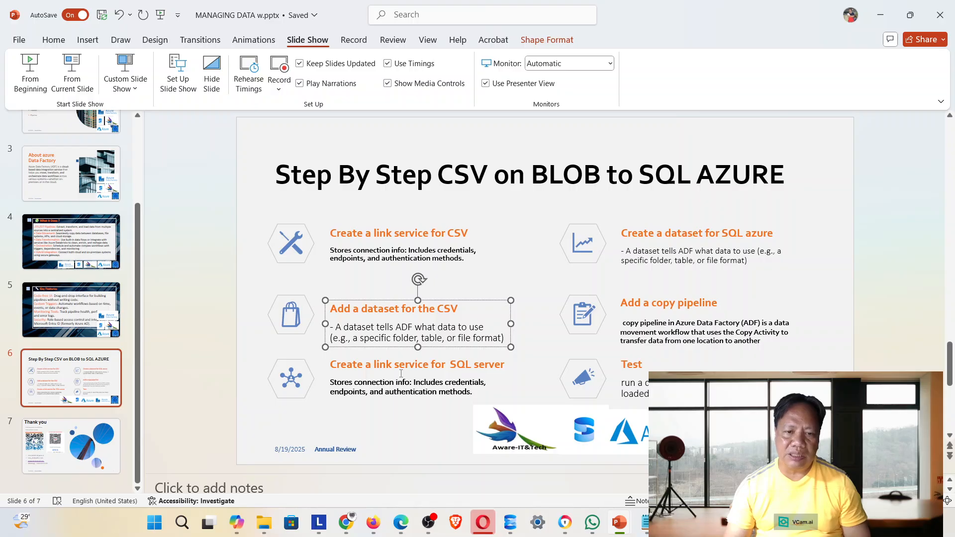
{"action": "left_click", "coordinate": [403, 382]}
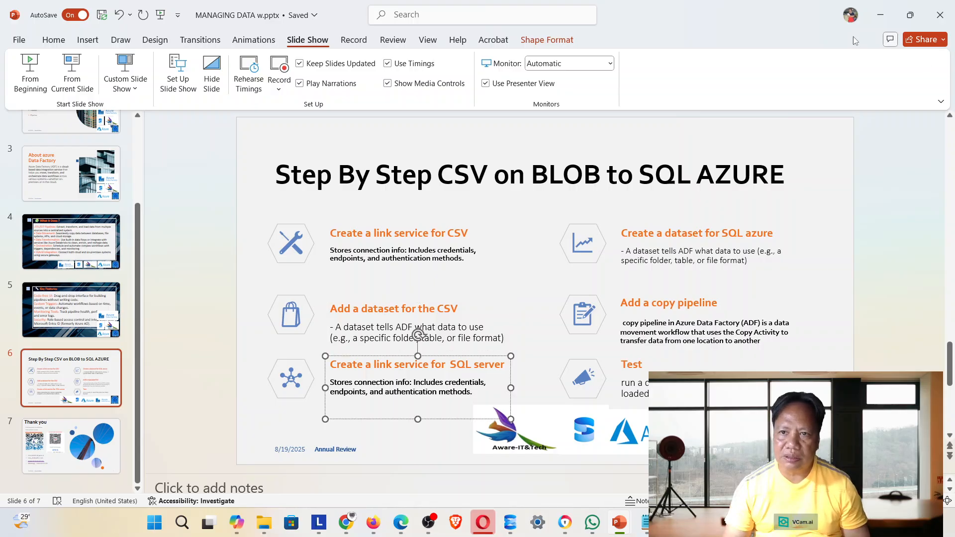
{"action": "left_click", "coordinate": [881, 15]}
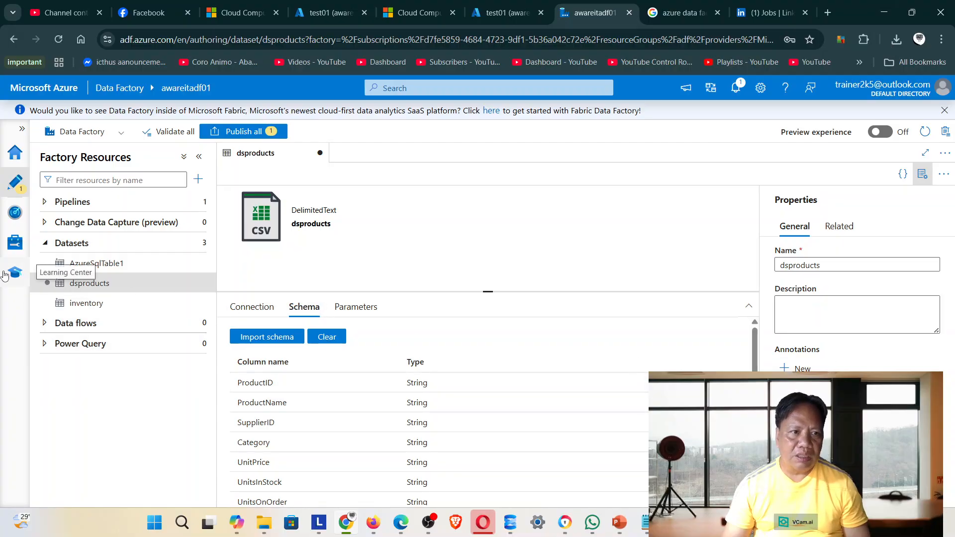
- Start a new linked service in Data Factory using the Azure SQL Database data store
{"action": "left_click", "coordinate": [15, 242]}
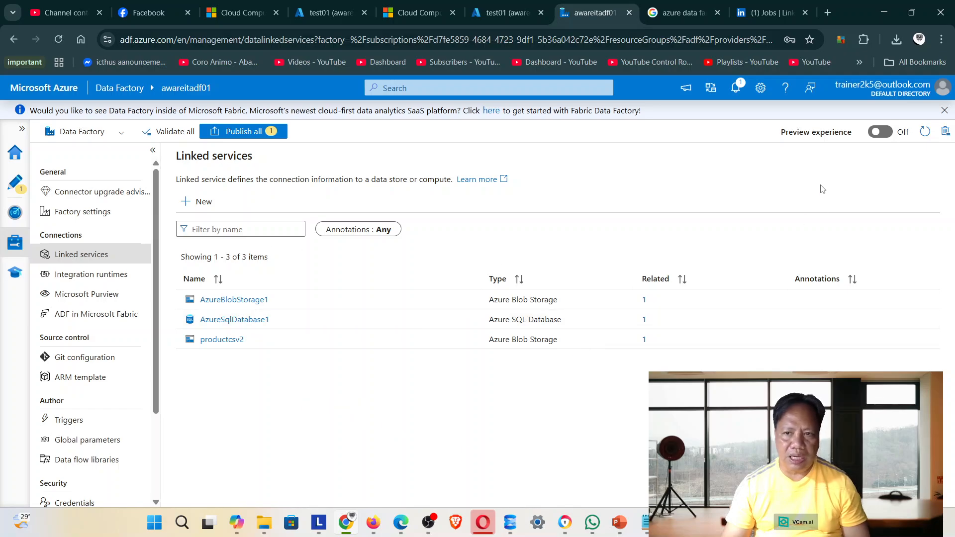
{"action": "left_click", "coordinate": [199, 202]}
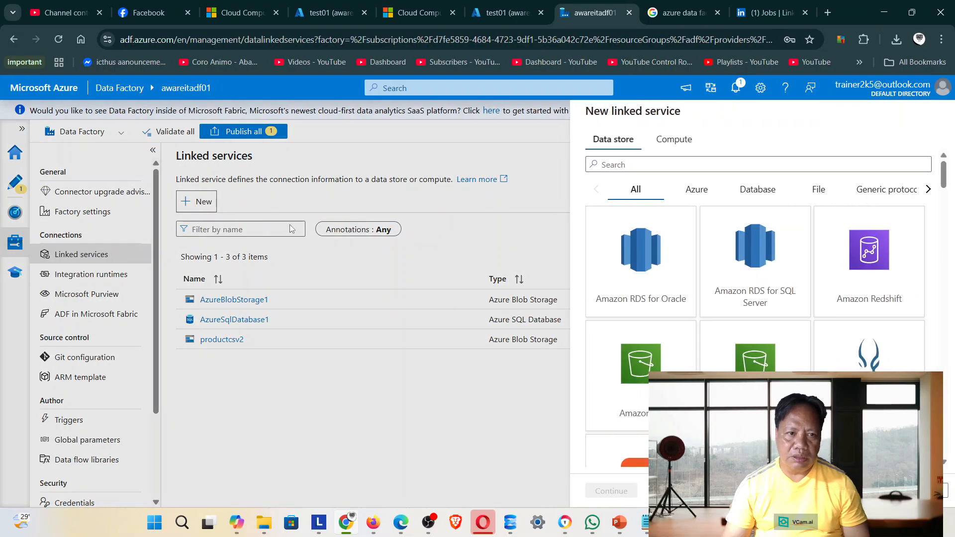
{"action": "left_click", "coordinate": [678, 196]}
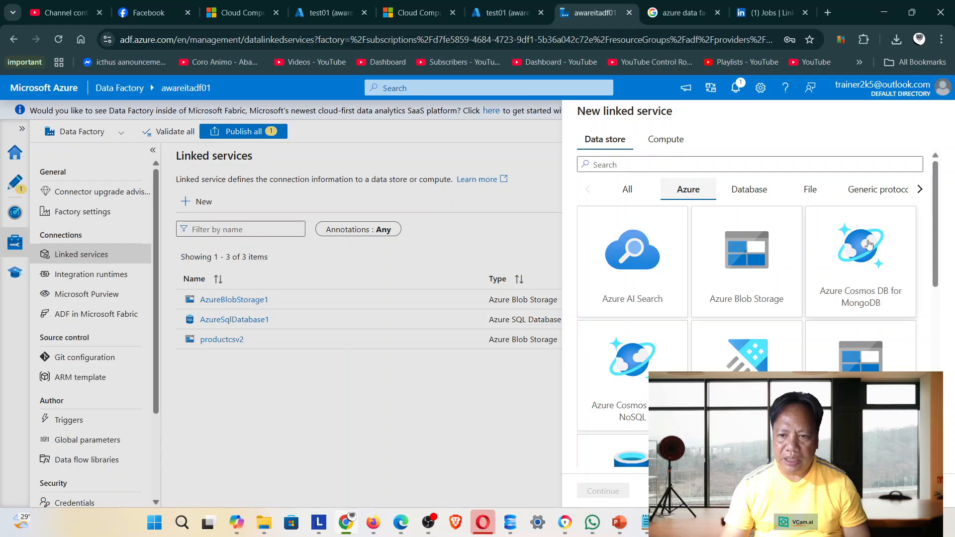
{"action": "scroll", "coordinate": [870, 268], "scroll_direction": "down", "scroll_amount": 2}
{"action": "scroll", "coordinate": [746, 308], "scroll_direction": "down", "scroll_amount": 1}
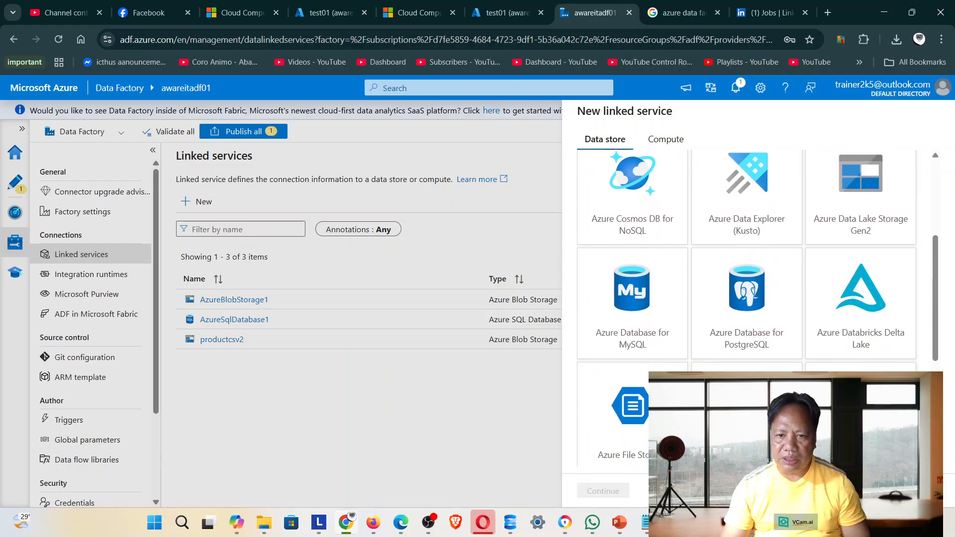
{"action": "scroll", "coordinate": [869, 309], "scroll_direction": "down", "scroll_amount": 2}
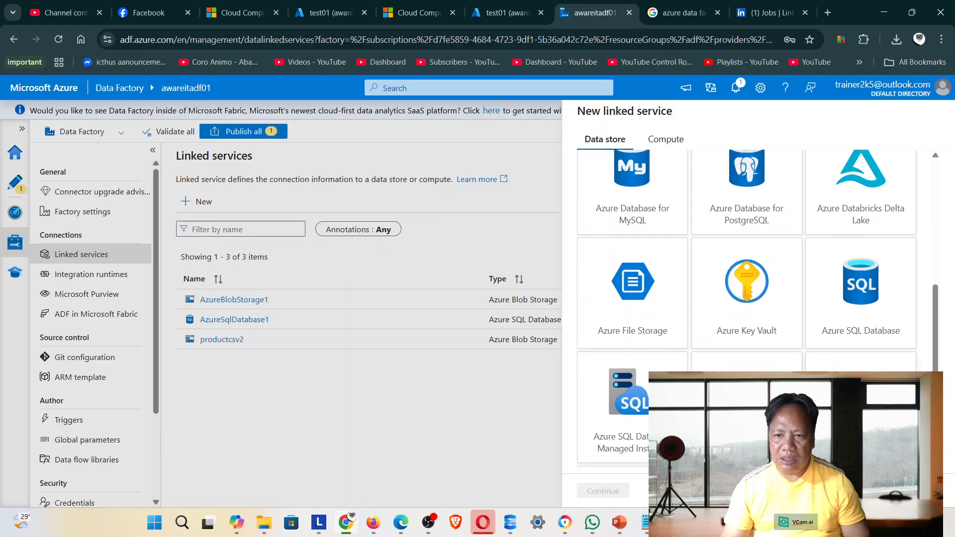
{"action": "left_click", "coordinate": [868, 308]}
{"action": "double_click", "coordinate": [869, 311]}
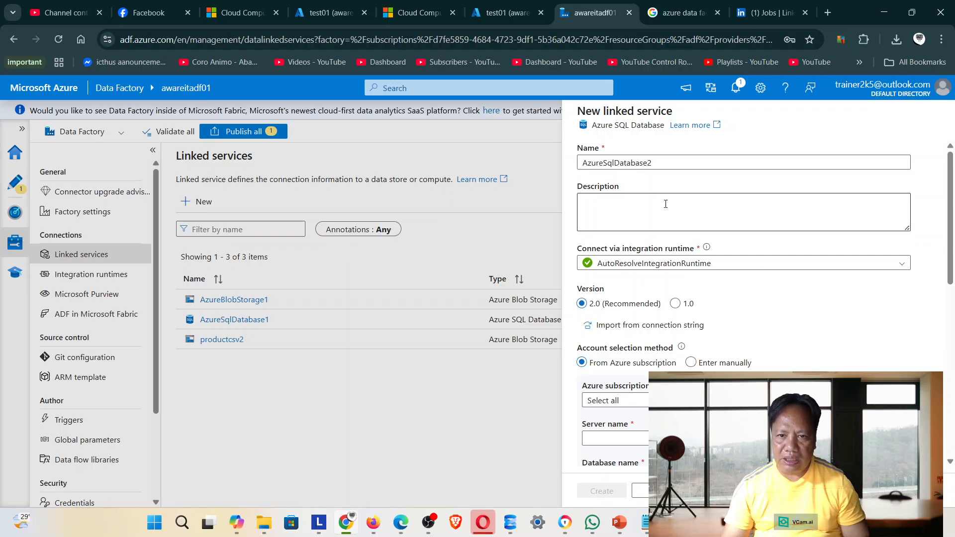
- Set the linked service's Azure subscription to Azure subscription 1, server to awaresql01 and database to test01
{"action": "left_click", "coordinate": [616, 400]}
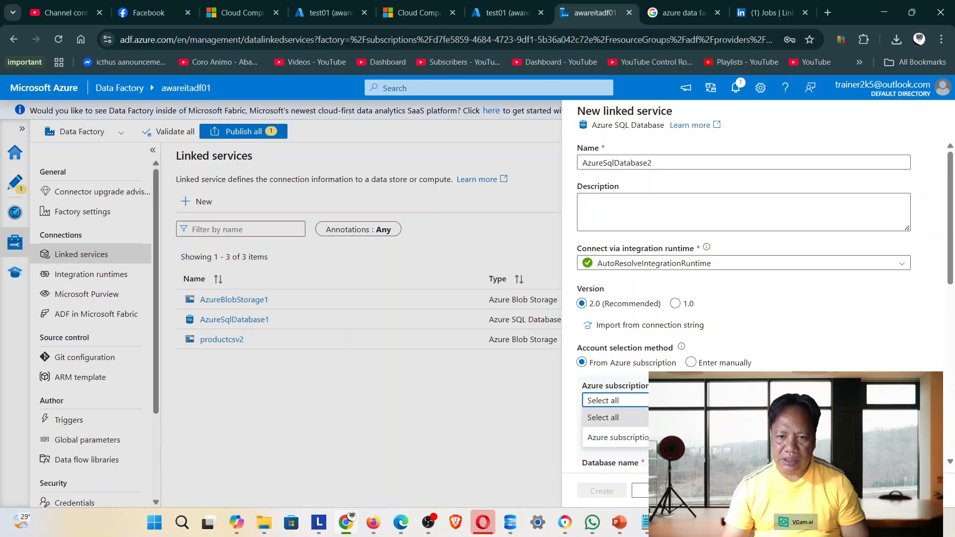
{"action": "left_click", "coordinate": [617, 437]}
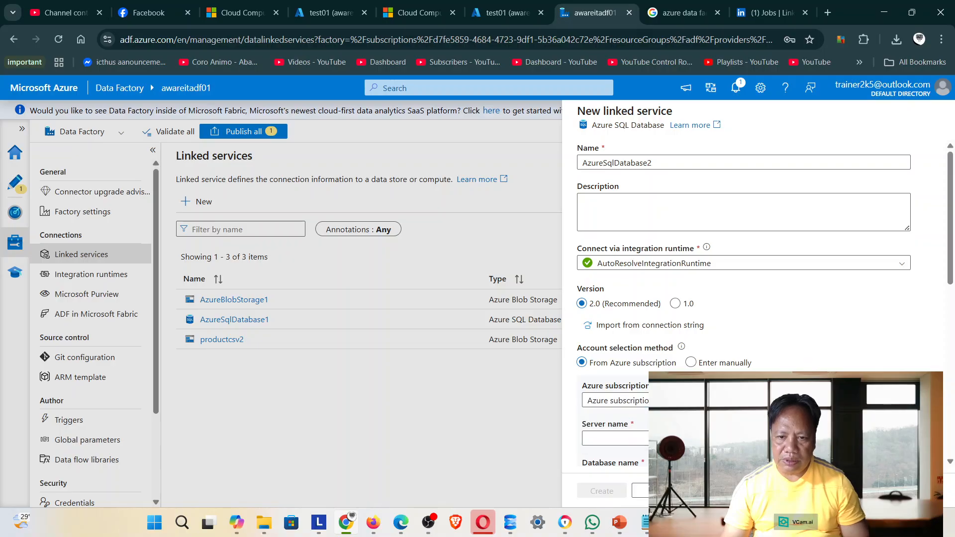
{"action": "scroll", "coordinate": [727, 326], "scroll_direction": "down", "scroll_amount": 3}
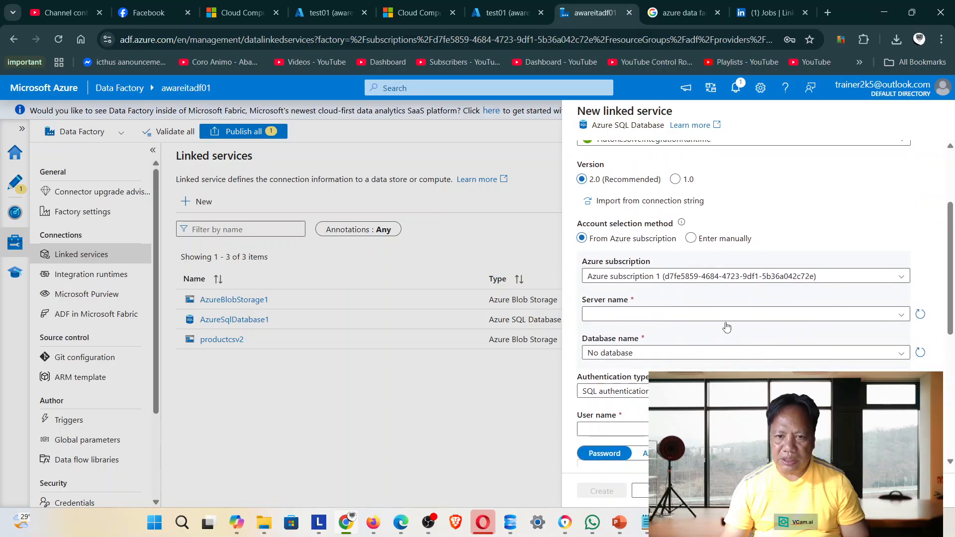
{"action": "left_click", "coordinate": [897, 317]}
{"action": "left_click", "coordinate": [695, 332]}
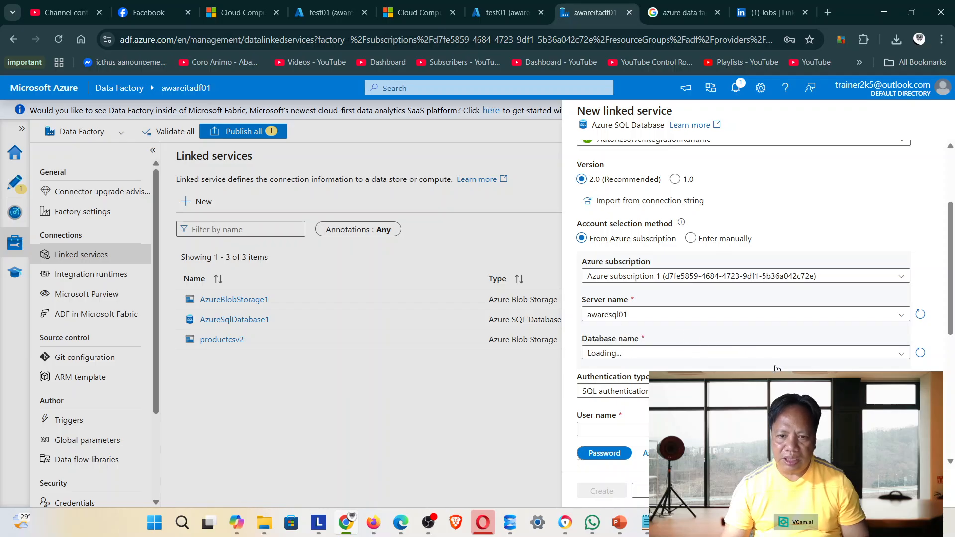
{"action": "left_click", "coordinate": [753, 355]}
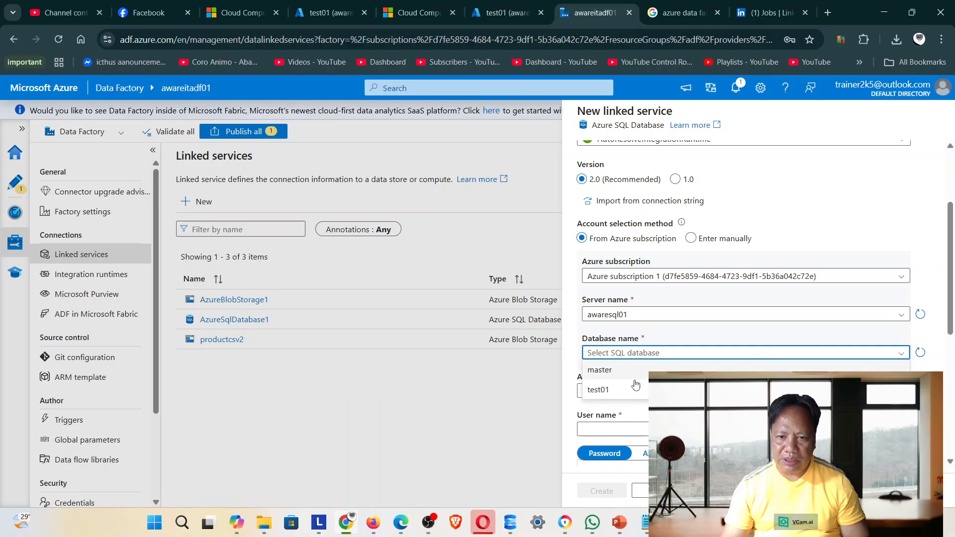
{"action": "left_click", "coordinate": [610, 390]}
- Enter the SQL authentication password and user name awareit, and create the Azure SQL Database linked service
{"action": "scroll", "coordinate": [746, 303], "scroll_direction": "down", "scroll_amount": 3}
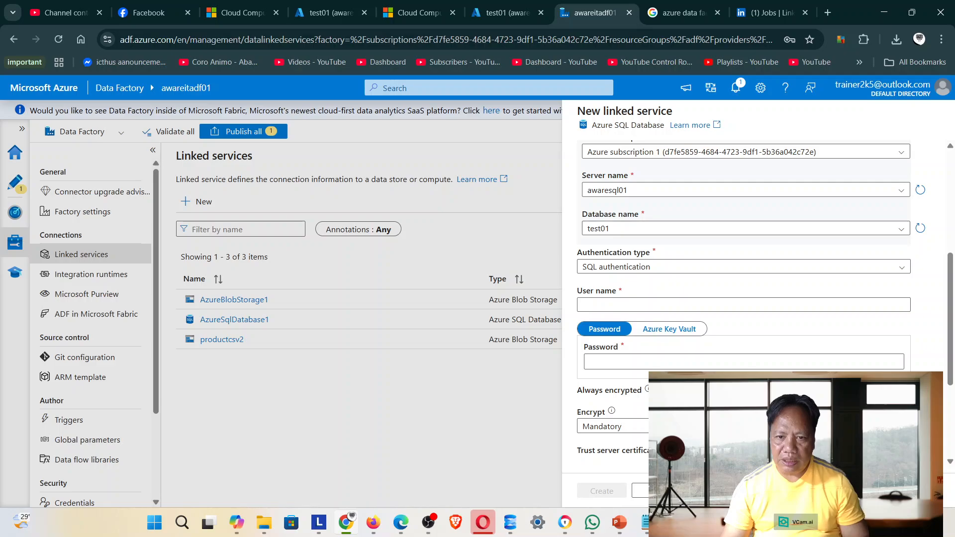
{"action": "scroll", "coordinate": [744, 303], "scroll_direction": "down", "scroll_amount": 1}
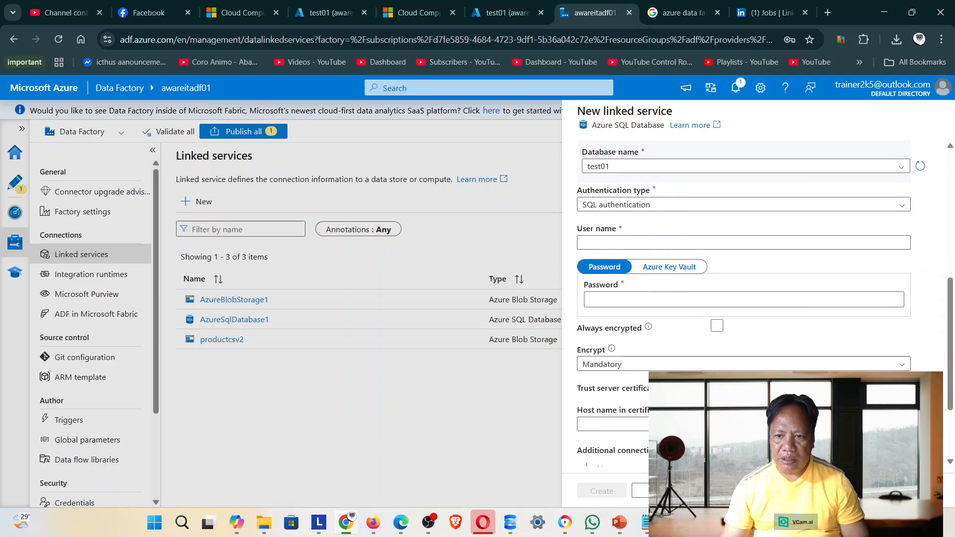
{"action": "left_click", "coordinate": [631, 300]}
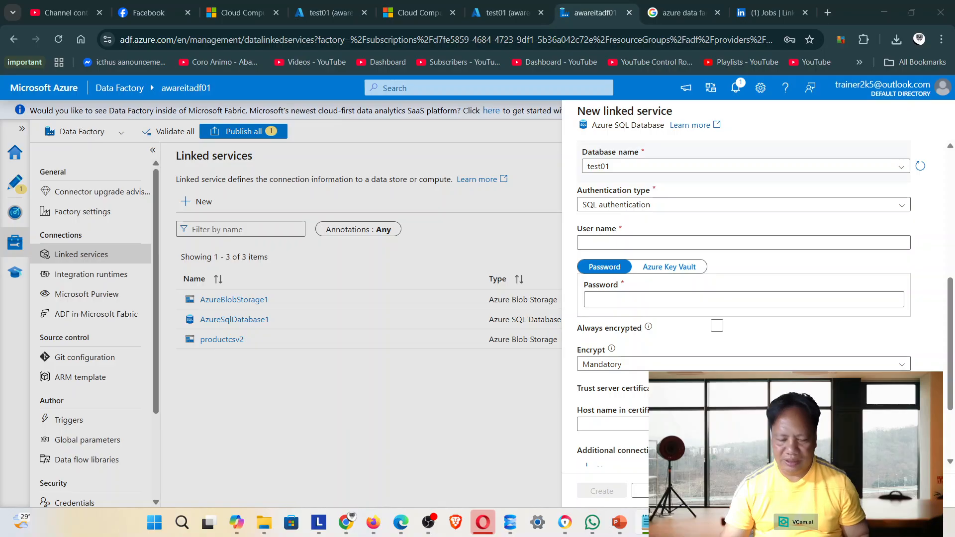
{"action": "left_click", "coordinate": [626, 300]}
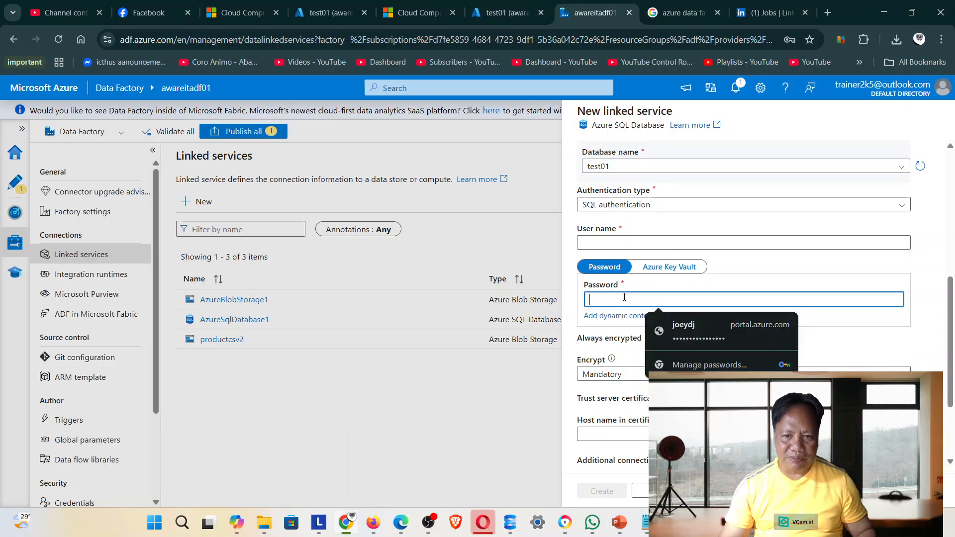
{"action": "key", "text": "ctrl+v"}
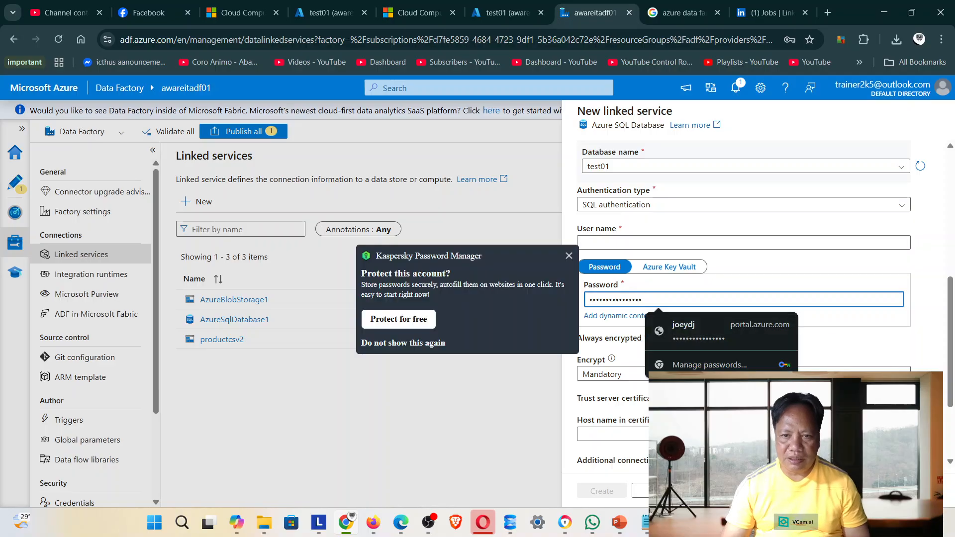
{"action": "left_click", "coordinate": [569, 256]}
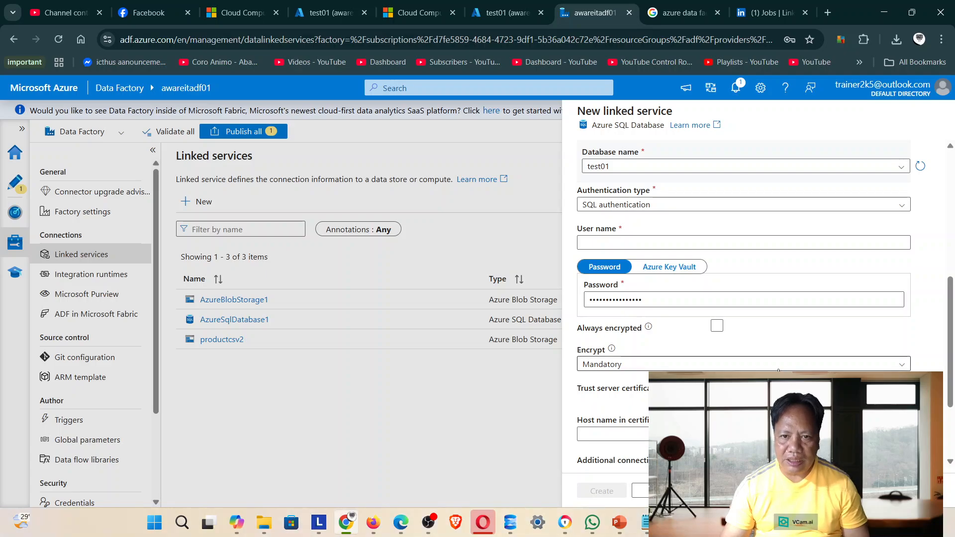
{"action": "left_click", "coordinate": [677, 243]}
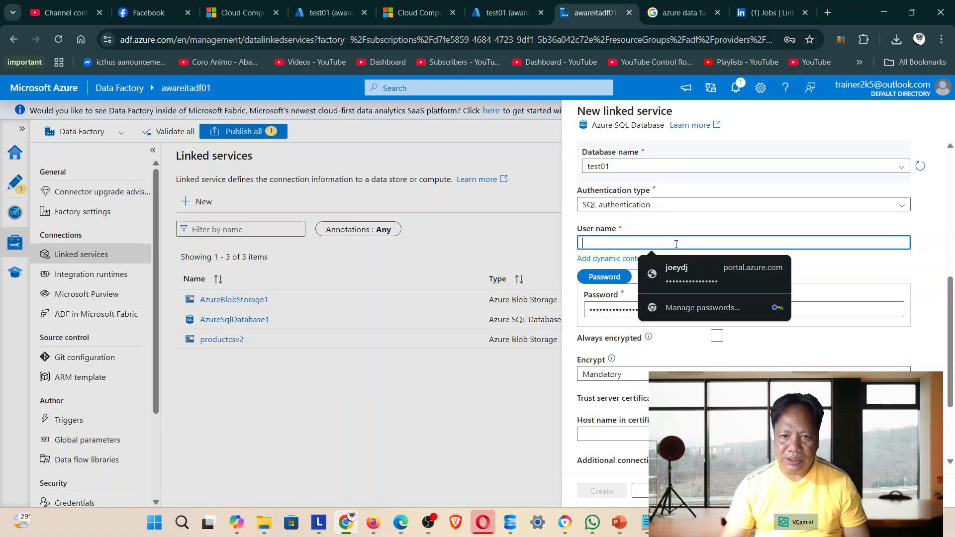
{"action": "type", "text": "awareit"}
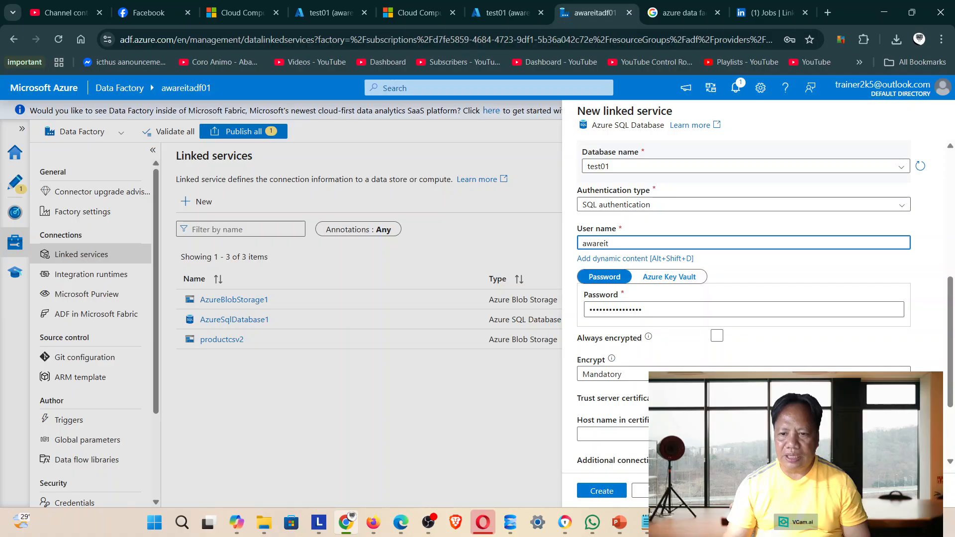
{"action": "scroll", "coordinate": [821, 343], "scroll_direction": "down", "scroll_amount": 3}
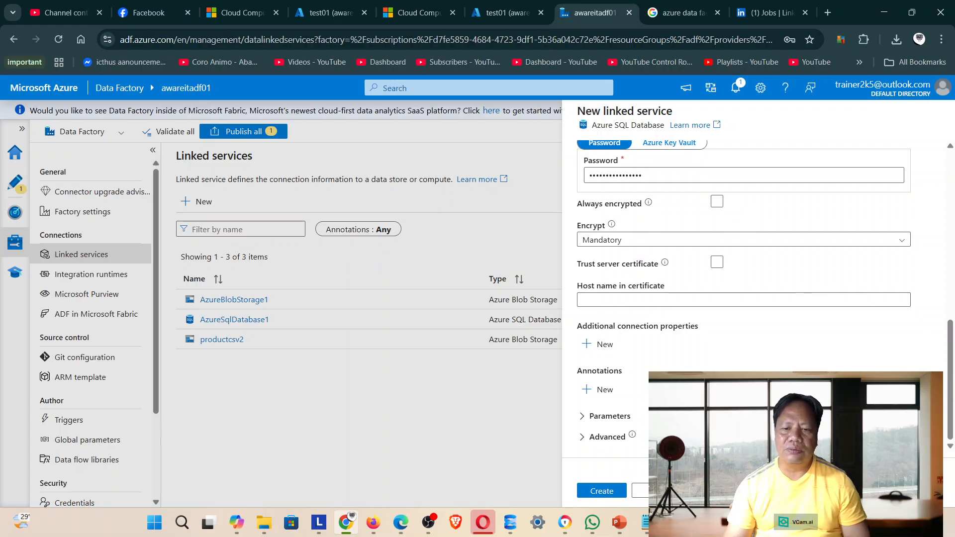
{"action": "left_click", "coordinate": [620, 493]}
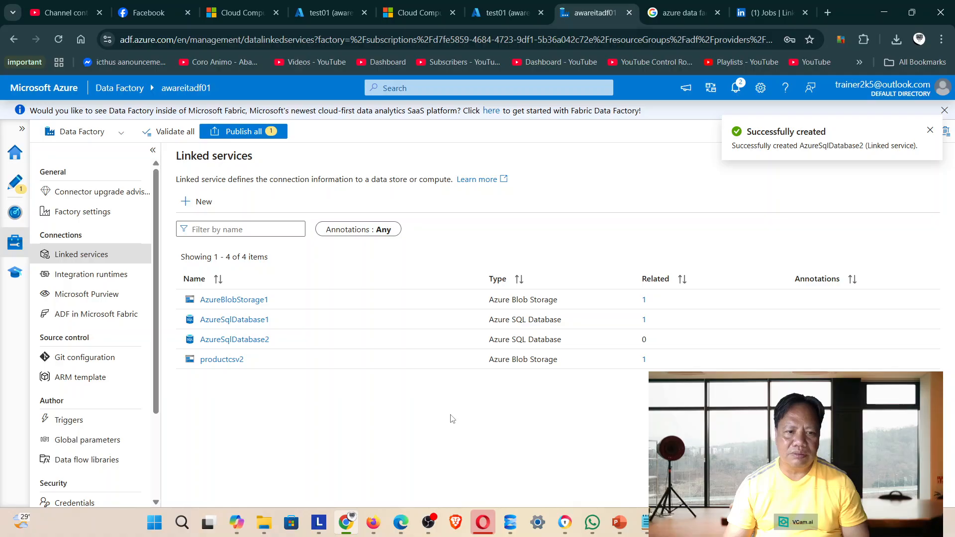
- Open the AzureSqlDatabase2 linked service, and go through the PowerPoint slide's steps up to 'Create a dataset for SQL azure'
{"action": "left_click", "coordinate": [252, 340]}
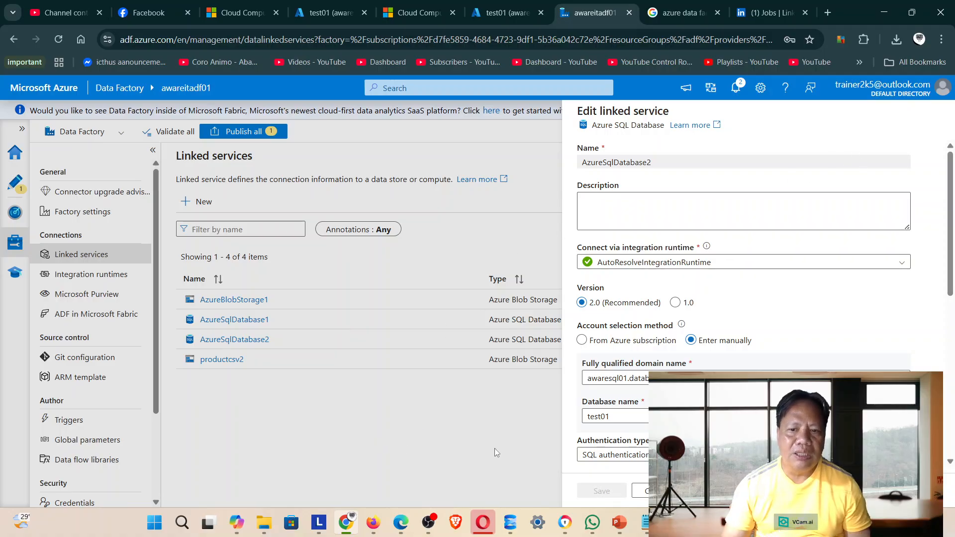
{"action": "mouse_move", "coordinate": [619, 522]}
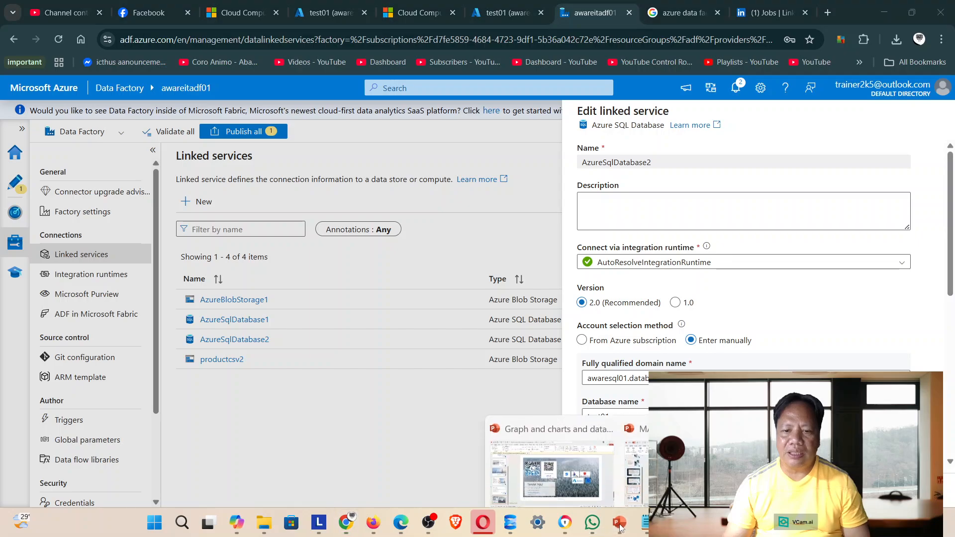
{"action": "left_click", "coordinate": [602, 463]}
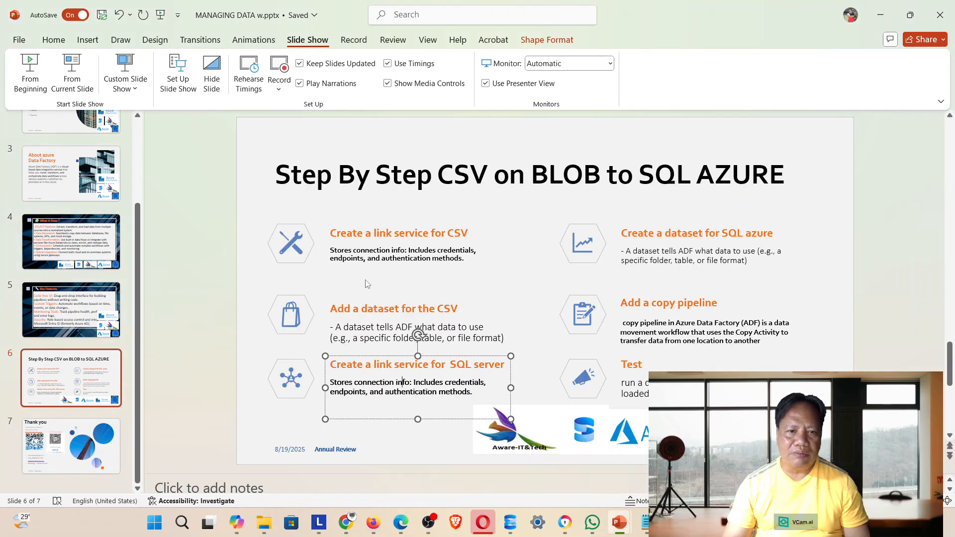
{"action": "left_click", "coordinate": [386, 250]}
{"action": "left_click", "coordinate": [395, 309]}
{"action": "left_click", "coordinate": [389, 382]}
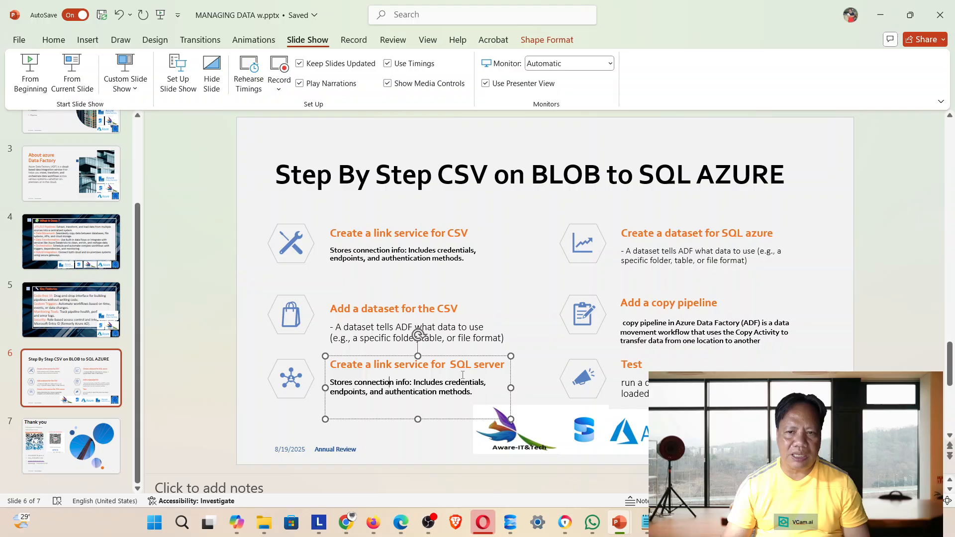
{"action": "left_click", "coordinate": [708, 253]}
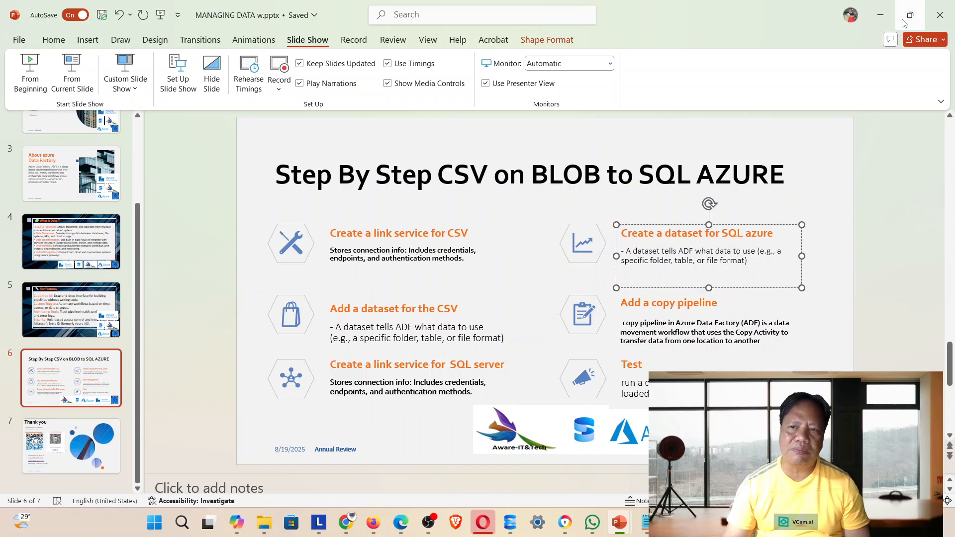
{"action": "left_click", "coordinate": [880, 15]}
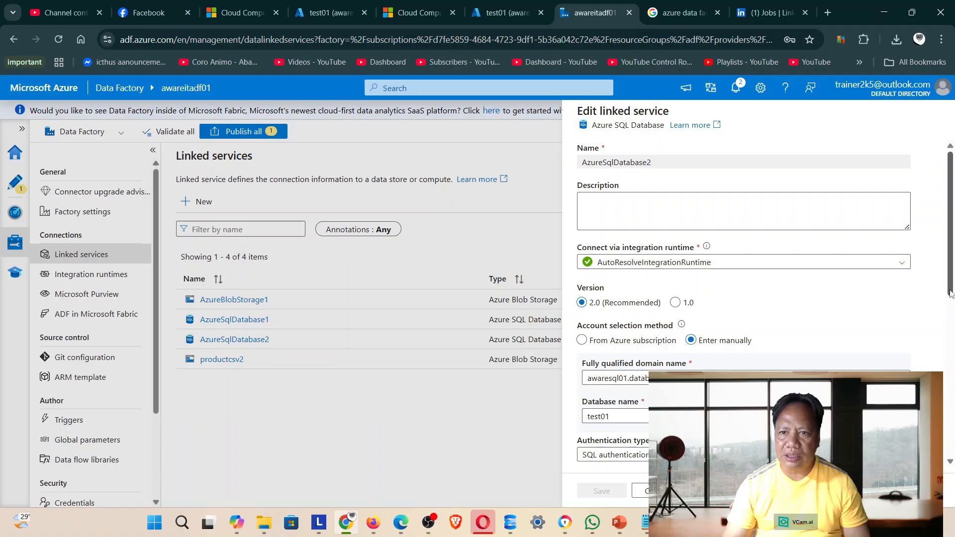
- Close the AzureSqlDatabase2 settings without saving and return to the authoring view with the dsproducts dataset
{"action": "left_click", "coordinate": [736, 88]}
{"action": "left_click", "coordinate": [616, 492]}
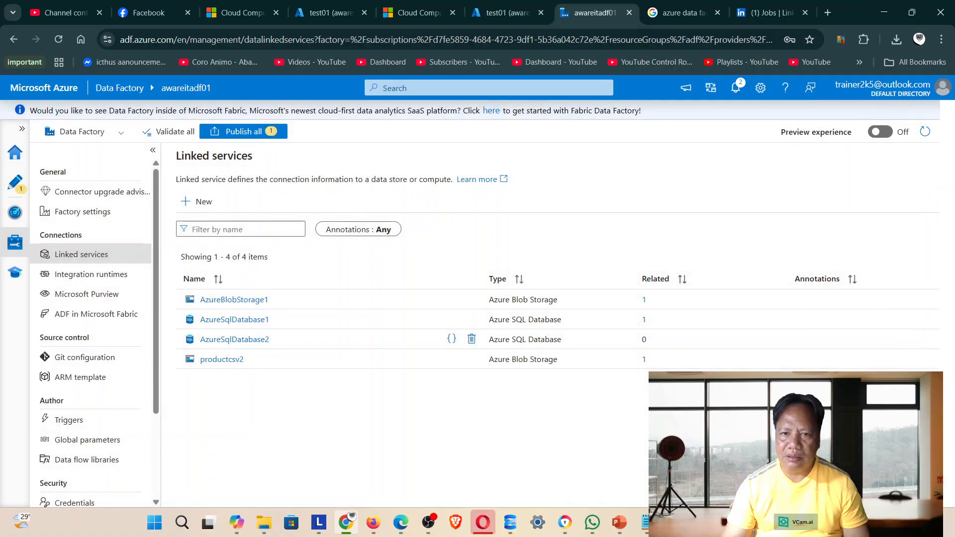
{"action": "left_click", "coordinate": [15, 183]}
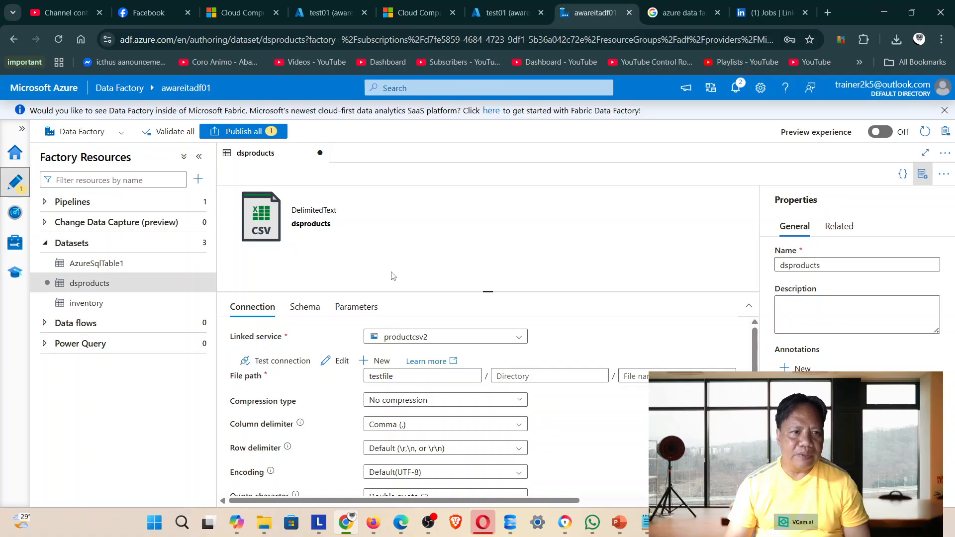
- Start a new dataset in the factory resources, using Azure SQL Database as its data store
{"action": "left_click", "coordinate": [134, 250]}
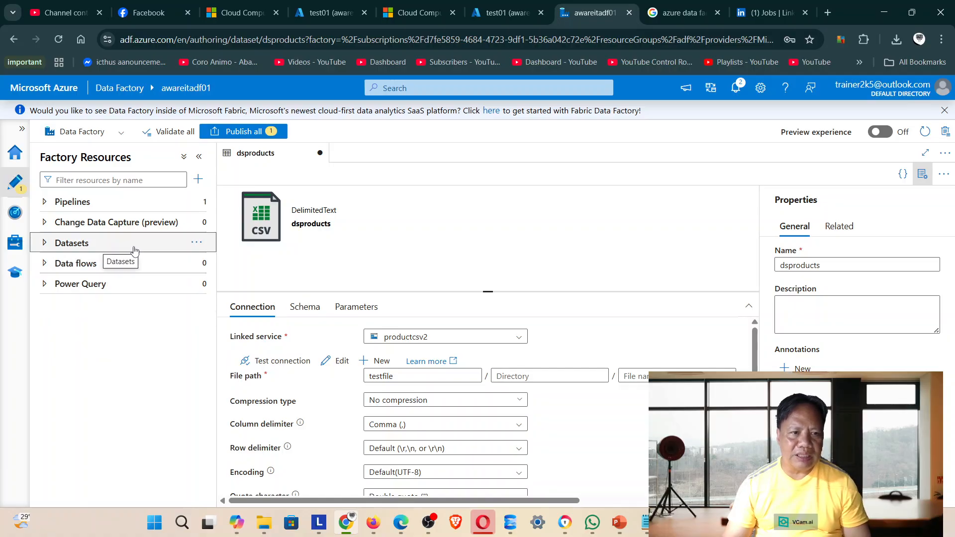
{"action": "left_click", "coordinate": [134, 250]}
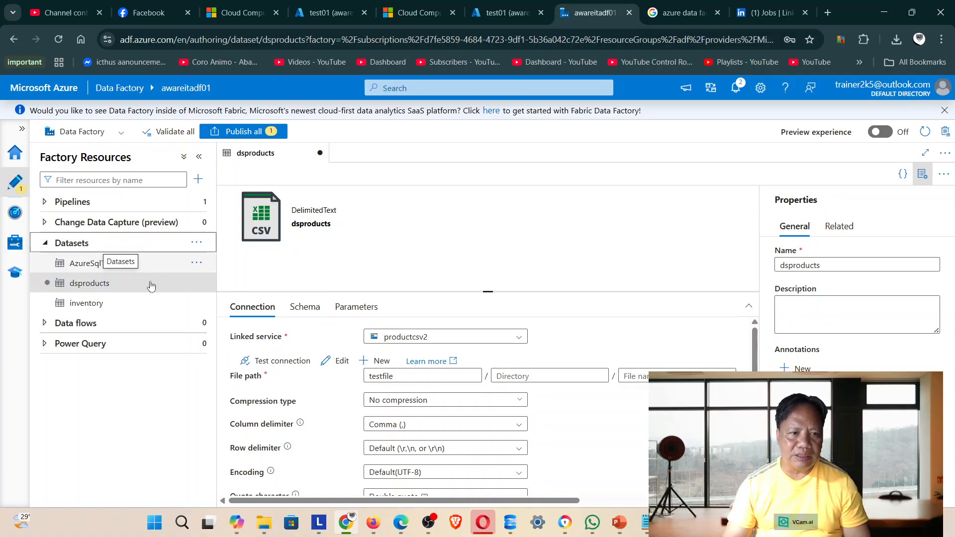
{"action": "left_click", "coordinate": [196, 244]}
{"action": "left_click", "coordinate": [232, 263]}
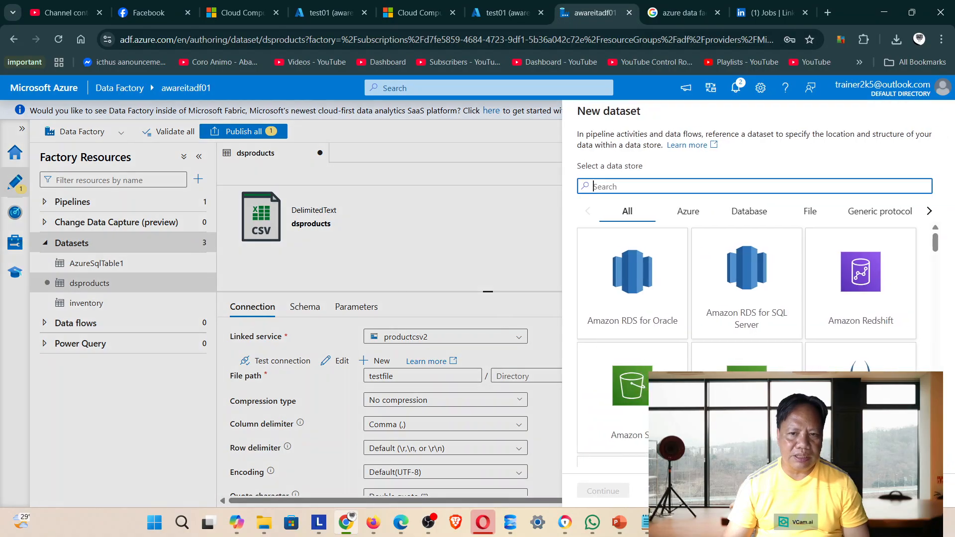
{"action": "left_click", "coordinate": [686, 213]}
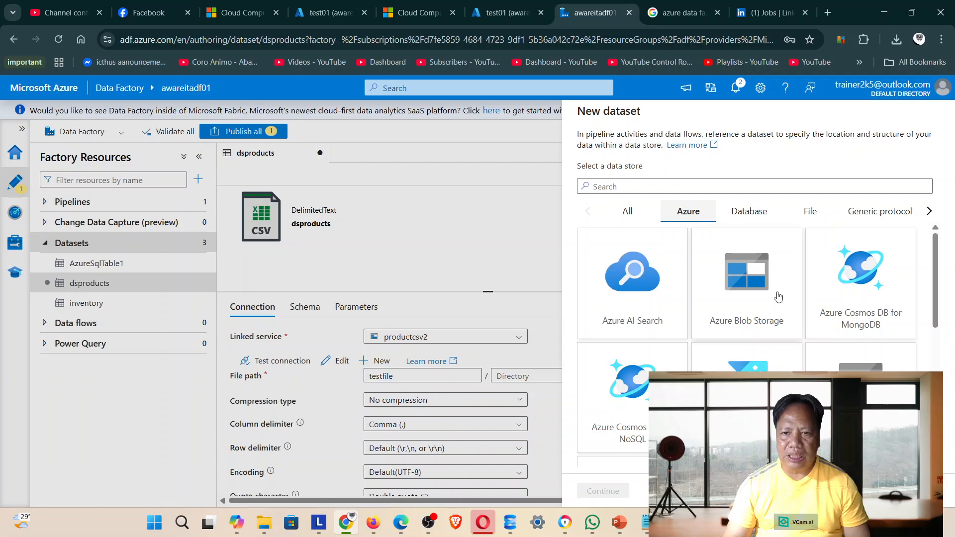
{"action": "scroll", "coordinate": [865, 371], "scroll_direction": "down", "scroll_amount": 3}
{"action": "scroll", "coordinate": [747, 299], "scroll_direction": "down", "scroll_amount": 2}
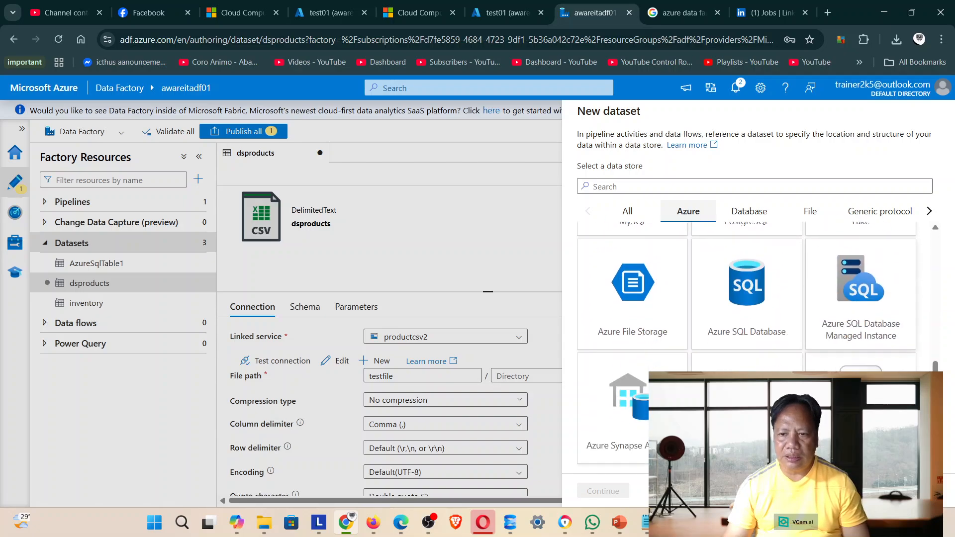
{"action": "scroll", "coordinate": [746, 299], "scroll_direction": "up", "scroll_amount": 2}
{"action": "scroll", "coordinate": [746, 299], "scroll_direction": "down", "scroll_amount": 2}
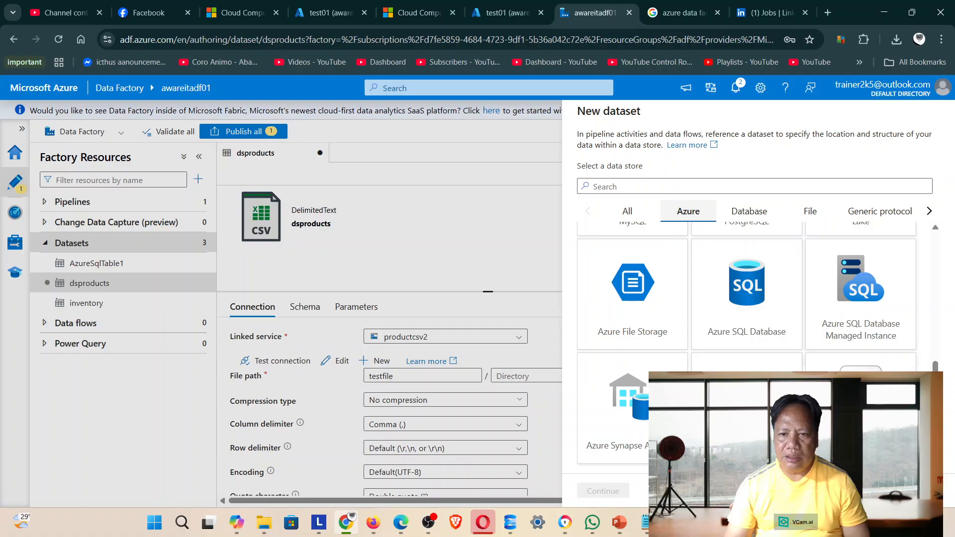
{"action": "left_click", "coordinate": [736, 311]}
{"action": "left_click", "coordinate": [621, 493]}
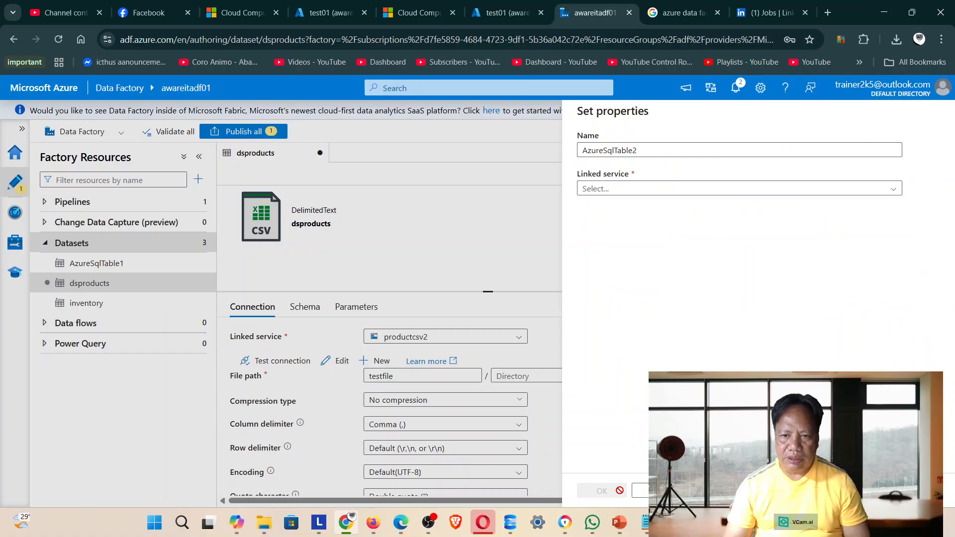
- Create the dataset with linked service AzureSqlDatabase2 and table dbo.Products
{"action": "left_click", "coordinate": [647, 188]}
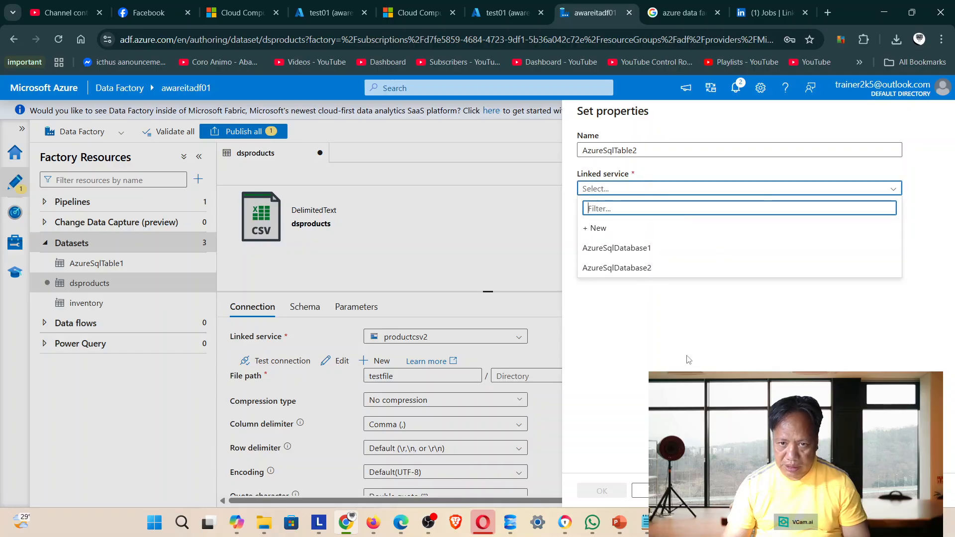
{"action": "left_click", "coordinate": [639, 269]}
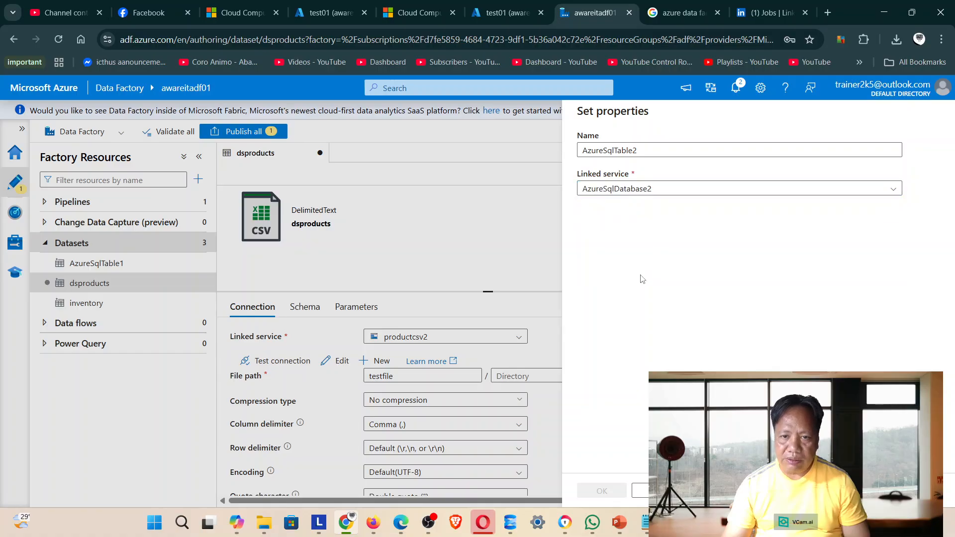
{"action": "left_click", "coordinate": [643, 230]}
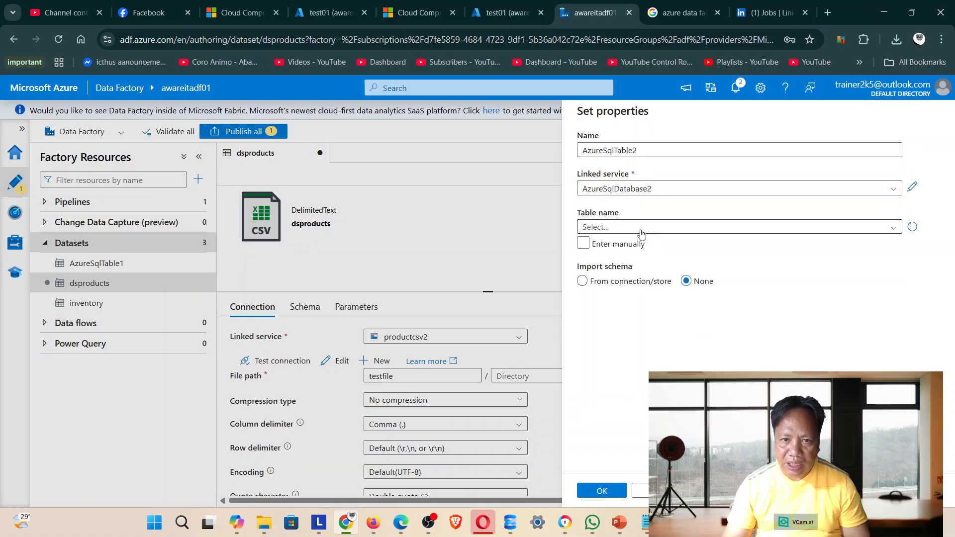
{"action": "left_click", "coordinate": [632, 243]}
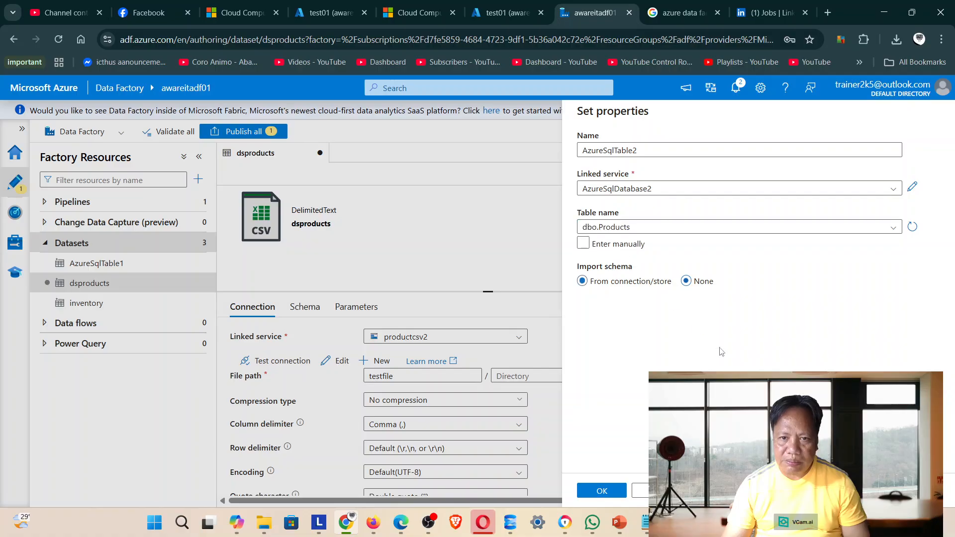
{"action": "left_click", "coordinate": [619, 496]}
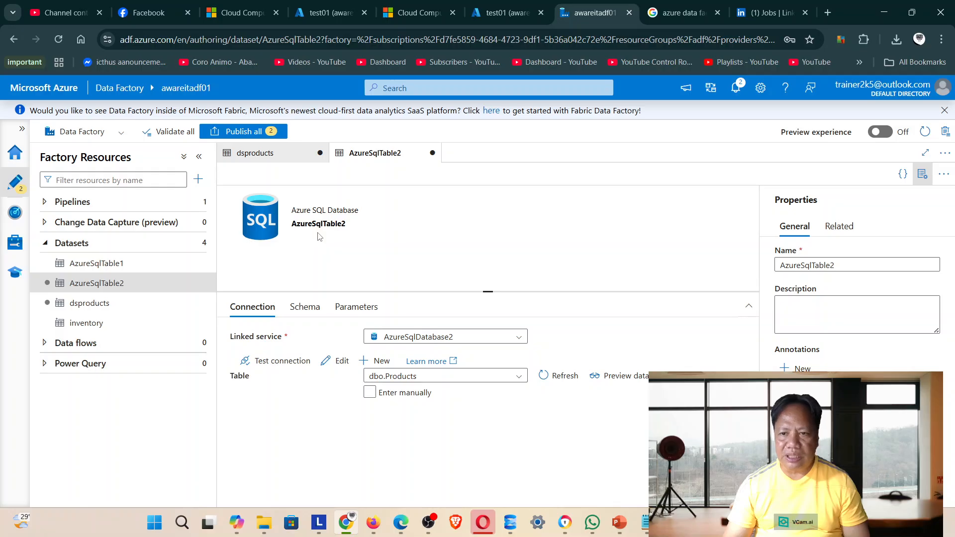
- Rename the new Azure SQL dataset to tblproducts
{"action": "left_click", "coordinate": [847, 264]}
{"action": "double_click", "coordinate": [847, 263]}
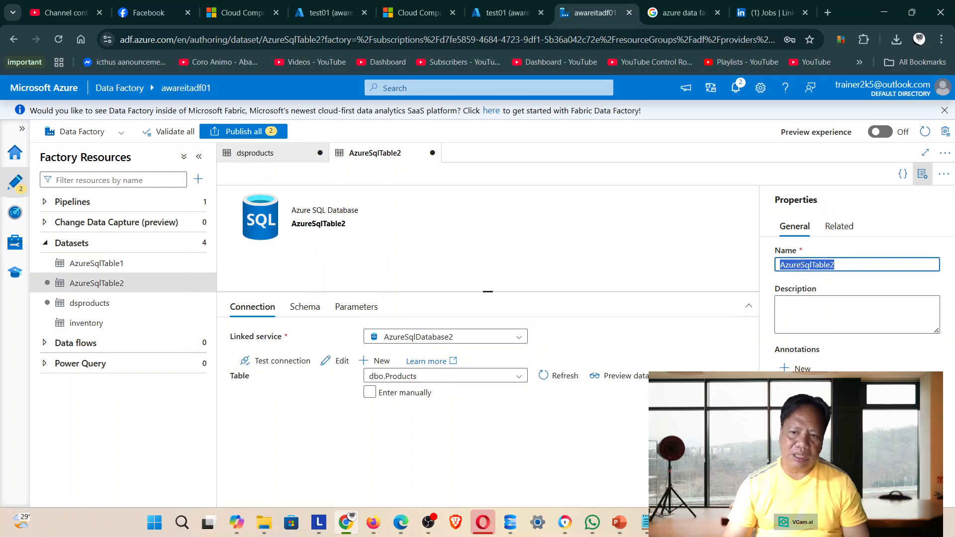
{"action": "key", "text": "BackSpace"}
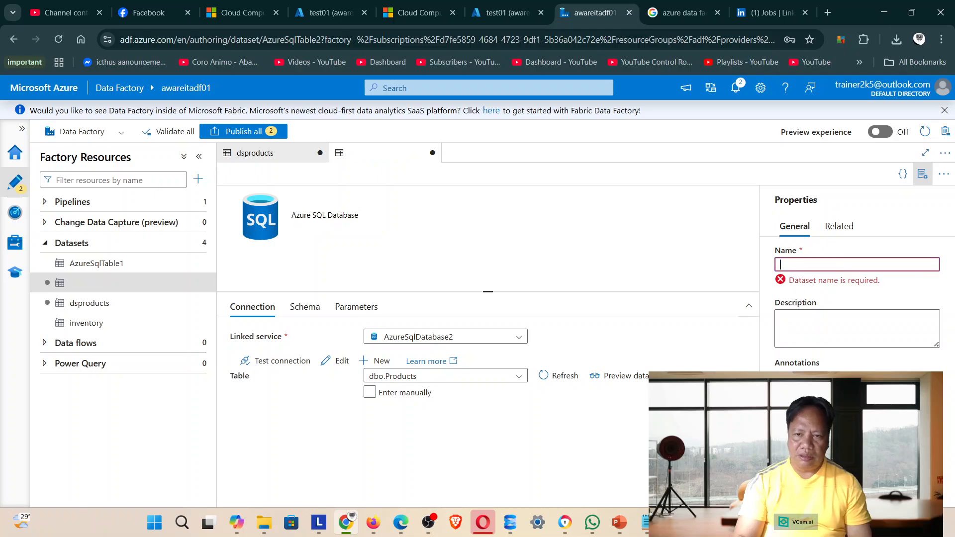
{"action": "type", "text": "t"}
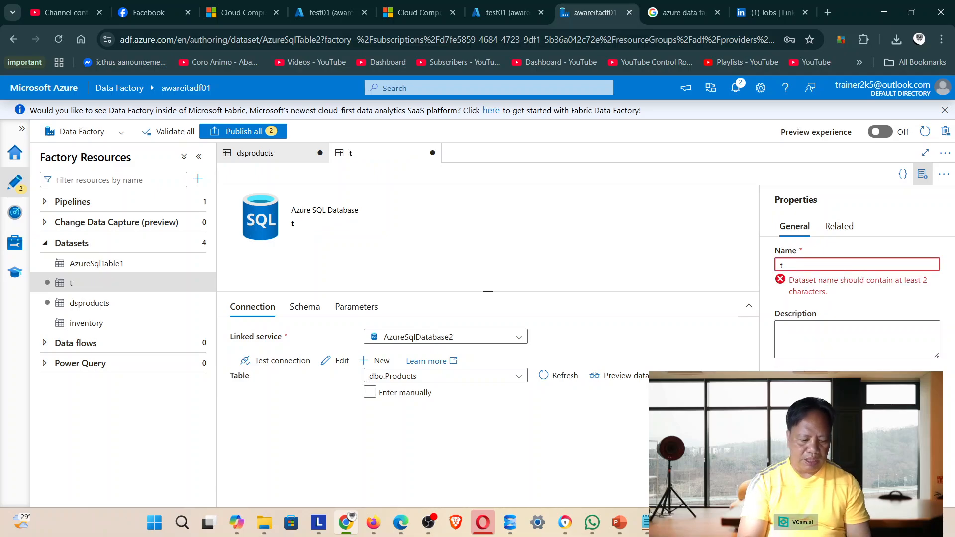
{"action": "type", "text": "blproducts"}
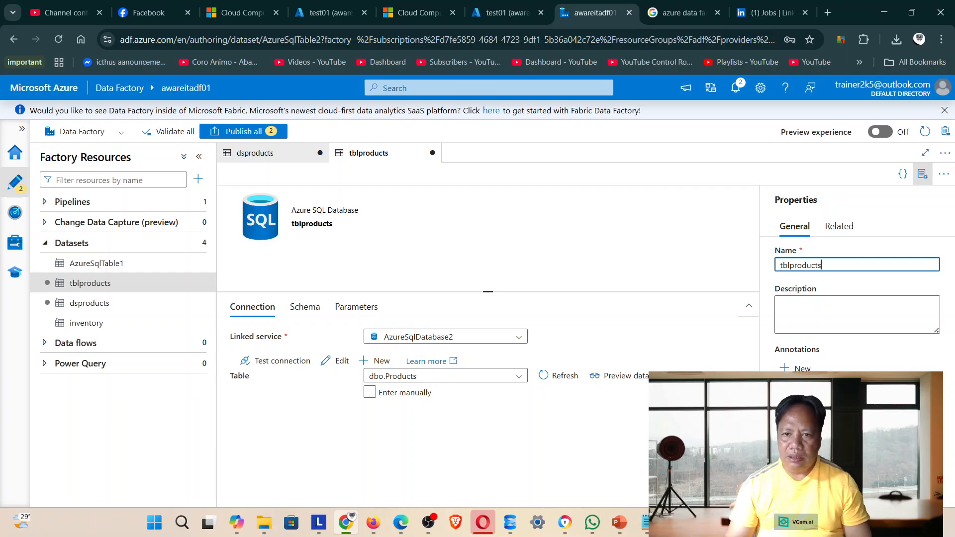
{"action": "key", "text": "Return"}
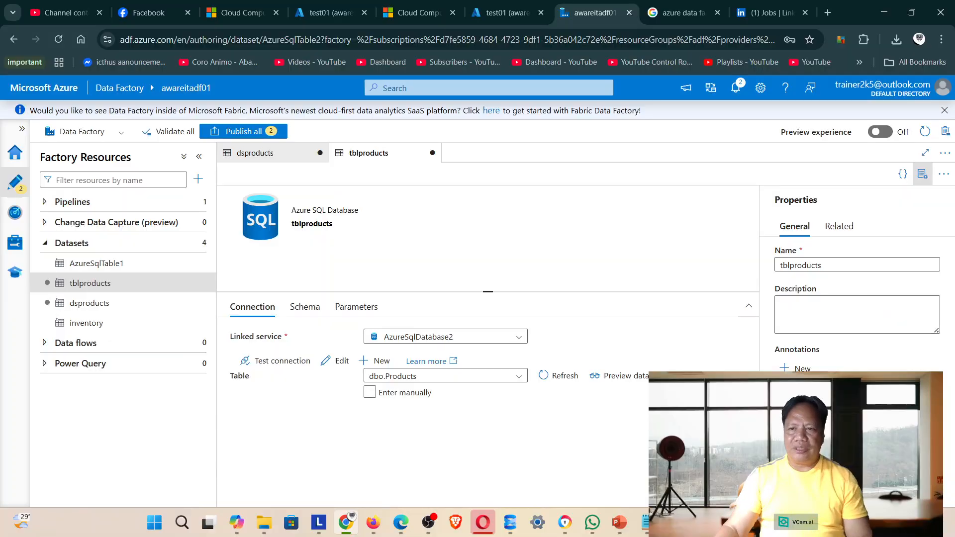
{"action": "left_click", "coordinate": [930, 173]}
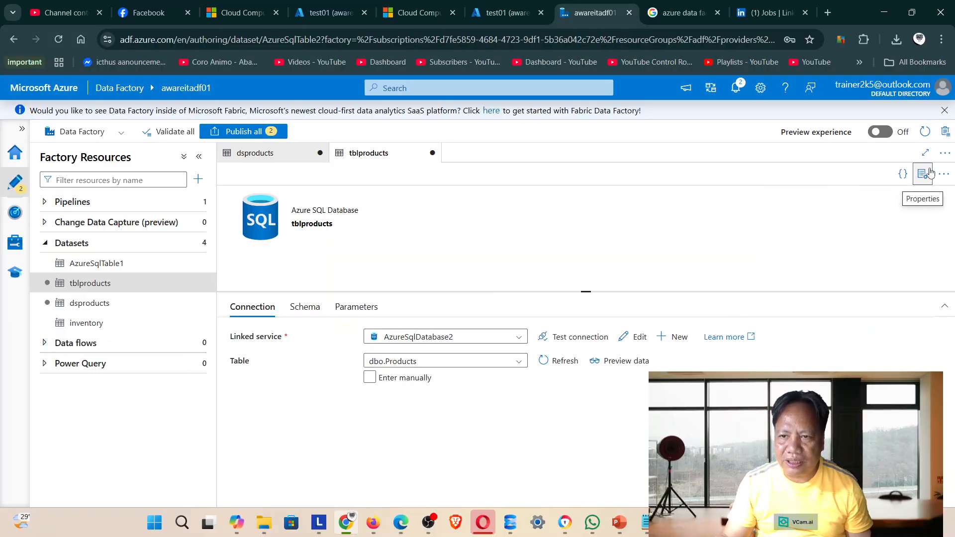
{"action": "left_click", "coordinate": [928, 174]}
{"action": "left_click", "coordinate": [944, 174]}
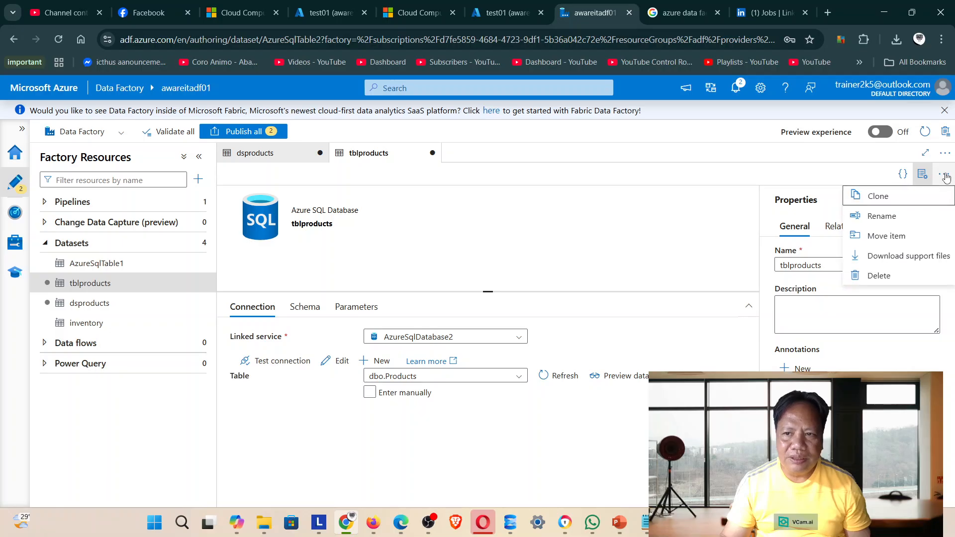
{"action": "key", "text": "Escape"}
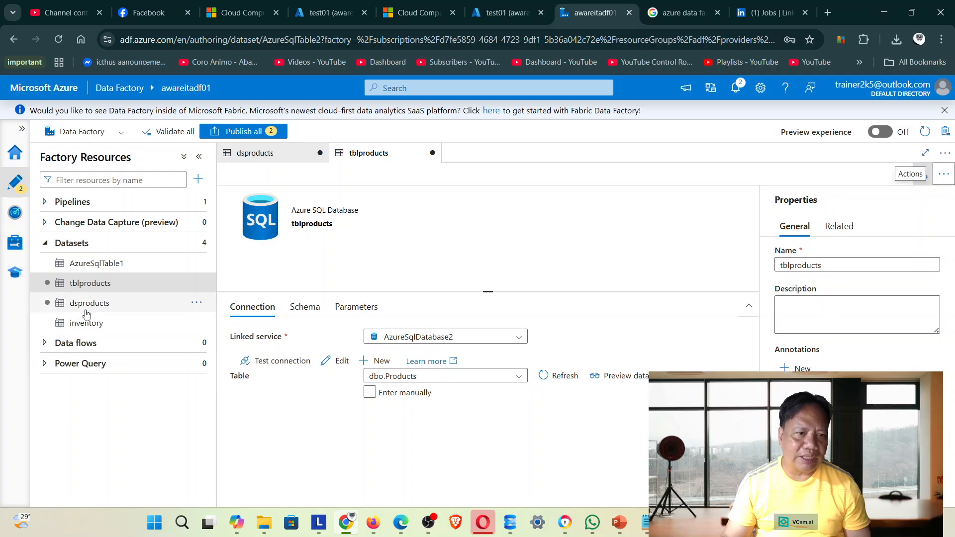
{"action": "left_click", "coordinate": [64, 304]}
{"action": "left_click", "coordinate": [102, 289]}
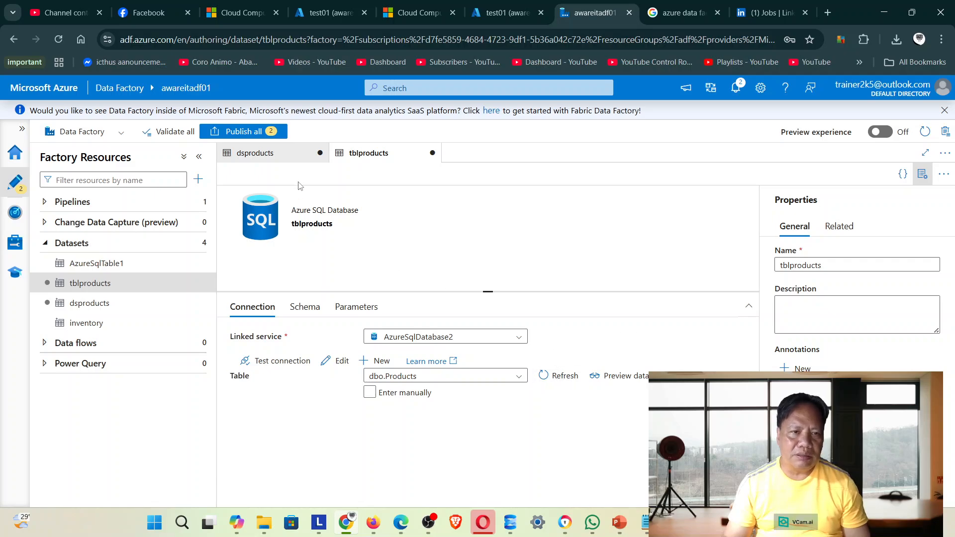
- Publish the pending dsproducts and tblproducts datasets to the live environment and dismiss the notification
{"action": "left_click", "coordinate": [238, 133]}
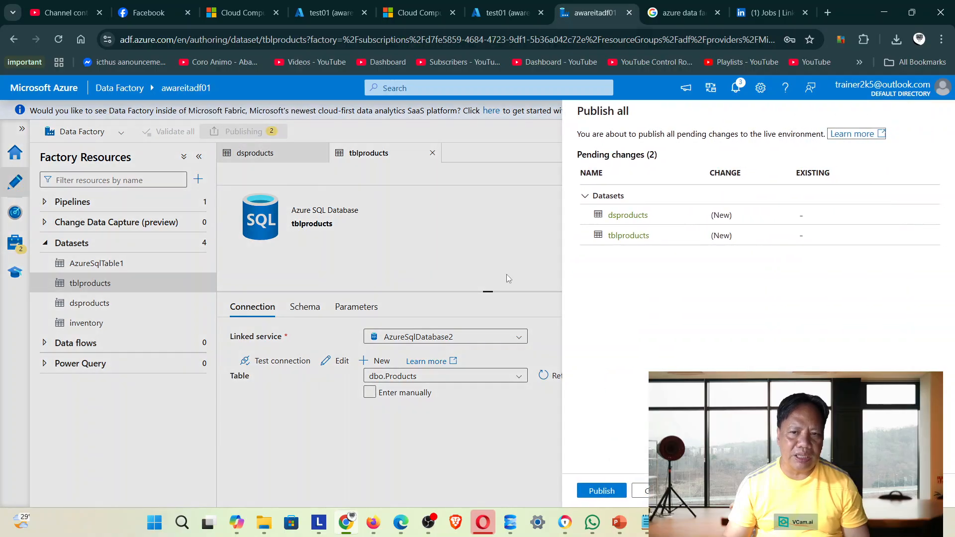
{"action": "left_click", "coordinate": [600, 491]}
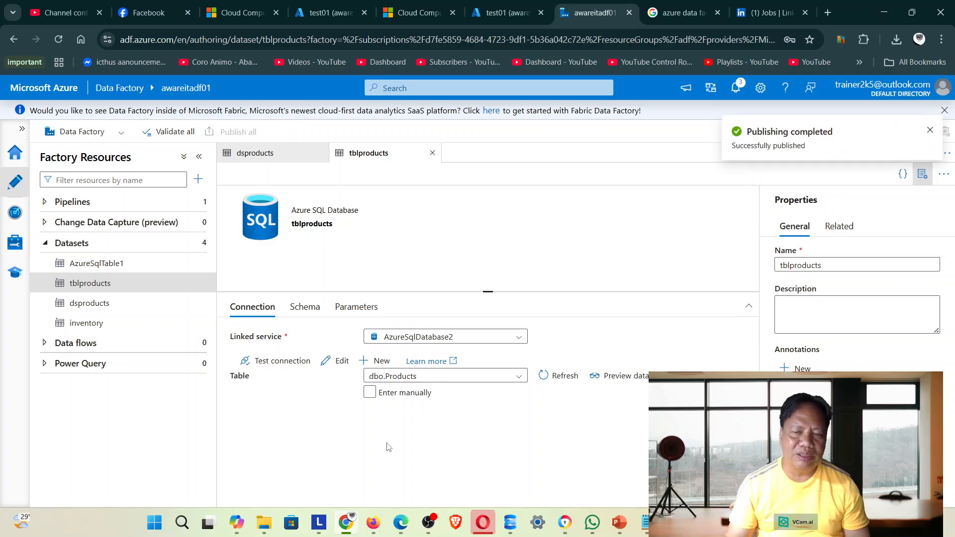
{"action": "left_click", "coordinate": [930, 130]}
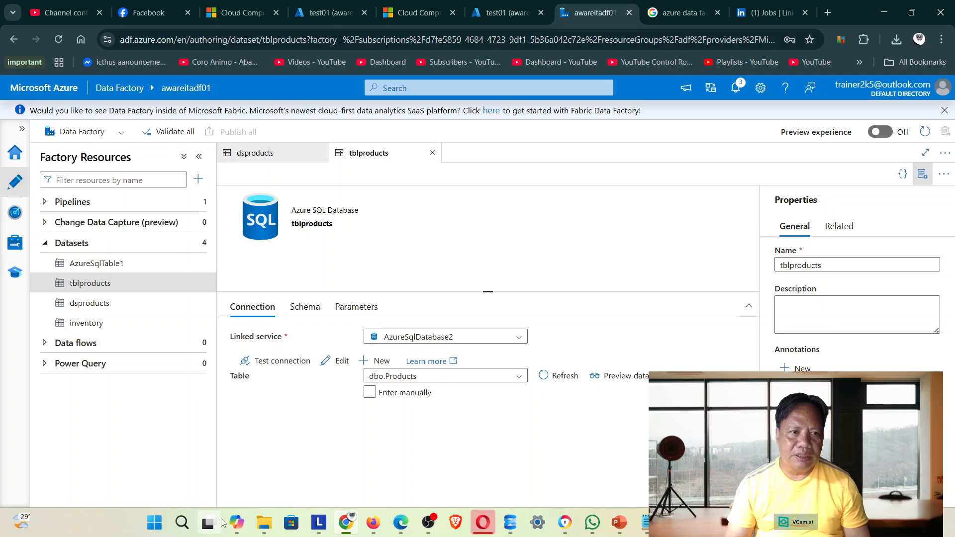
- In the test01 database's query editor, run only the statement selecting all rows from [dbo].[Products]
{"action": "left_click", "coordinate": [338, 7]}
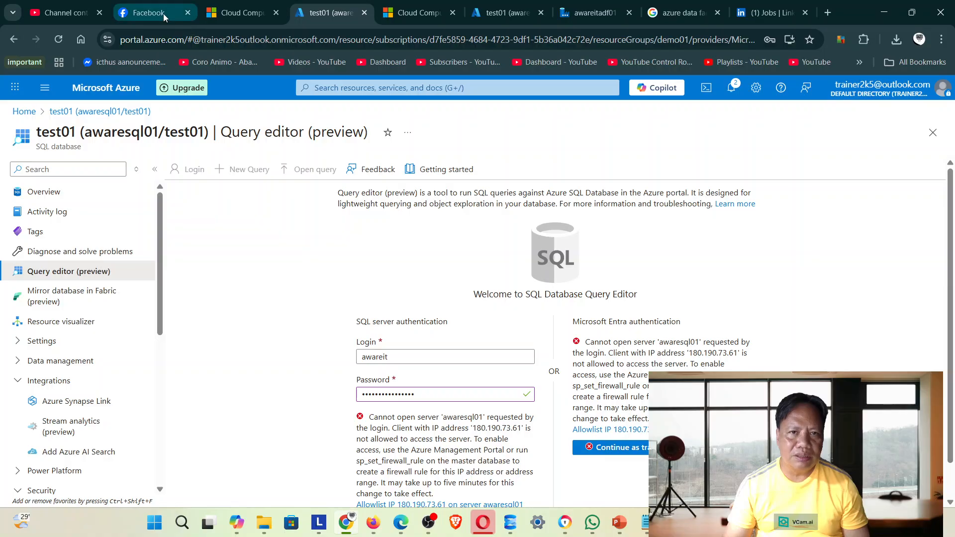
{"action": "left_click", "coordinate": [505, 12]}
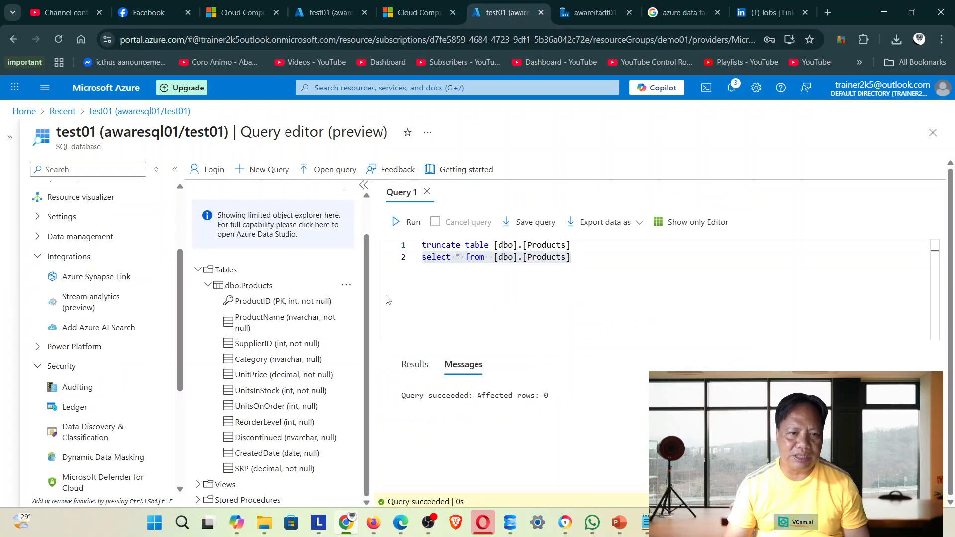
{"action": "left_click", "coordinate": [595, 263]}
{"action": "triple_click", "coordinate": [555, 257]}
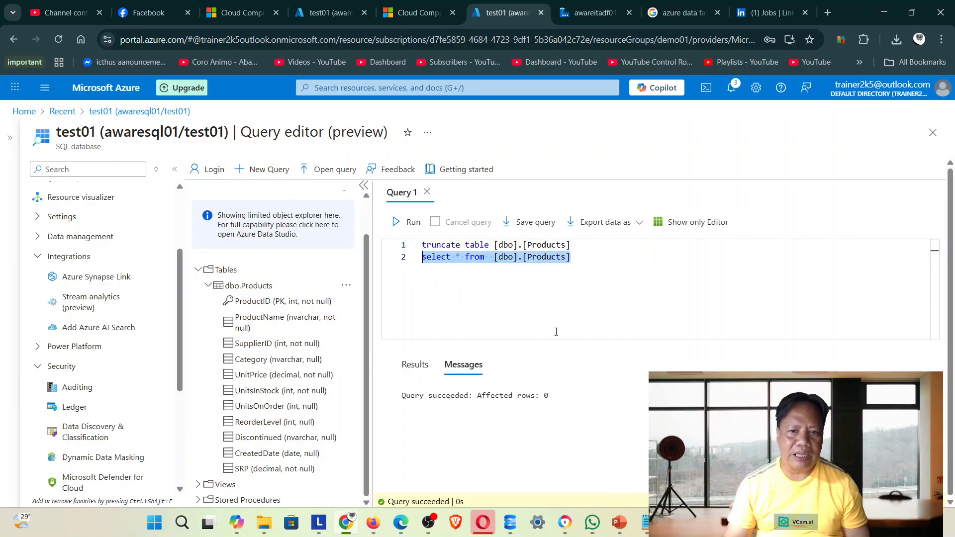
{"action": "left_click", "coordinate": [405, 222]}
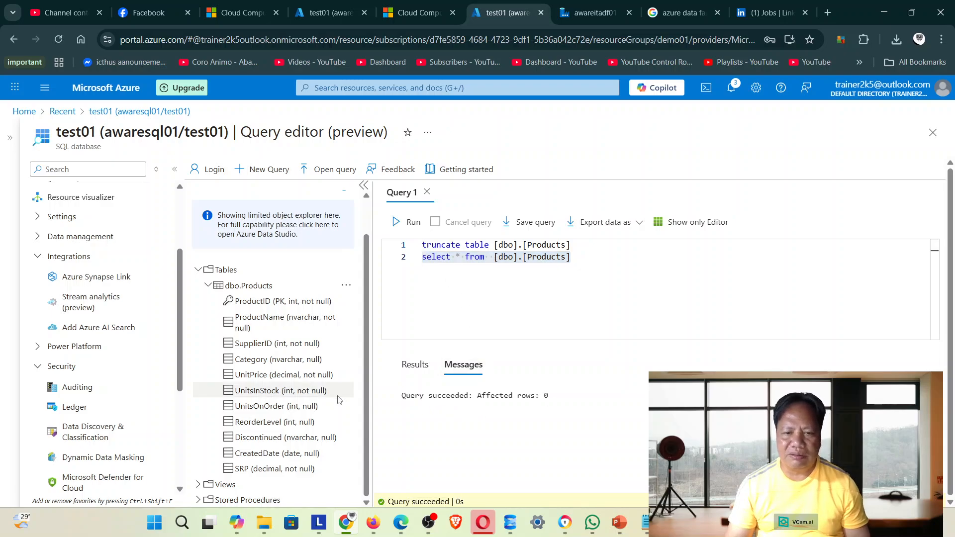
- Return to the authoring view of data factory awareitadf01 and expand the list of pipelines
{"action": "left_click", "coordinate": [600, 19]}
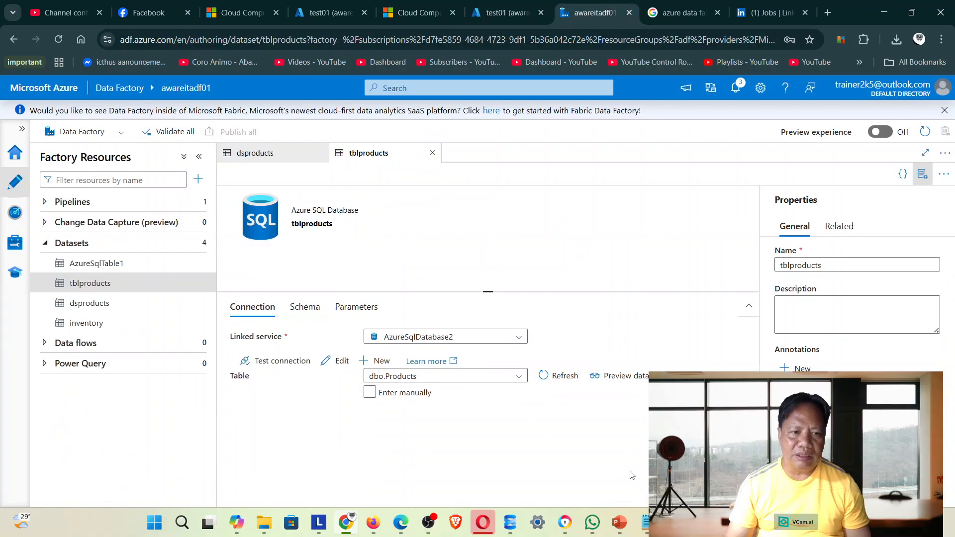
{"action": "left_click", "coordinate": [16, 157]}
{"action": "left_click", "coordinate": [23, 182]}
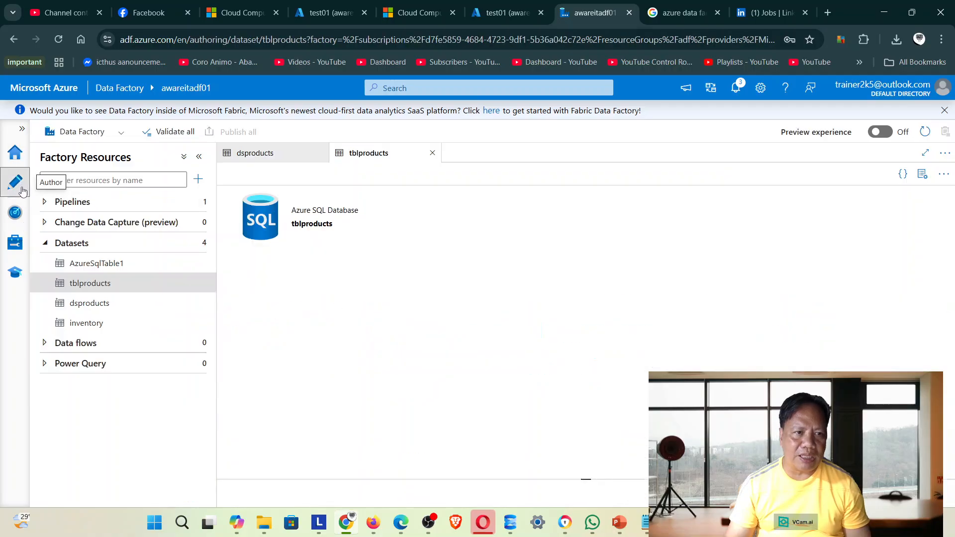
{"action": "left_click", "coordinate": [194, 203]}
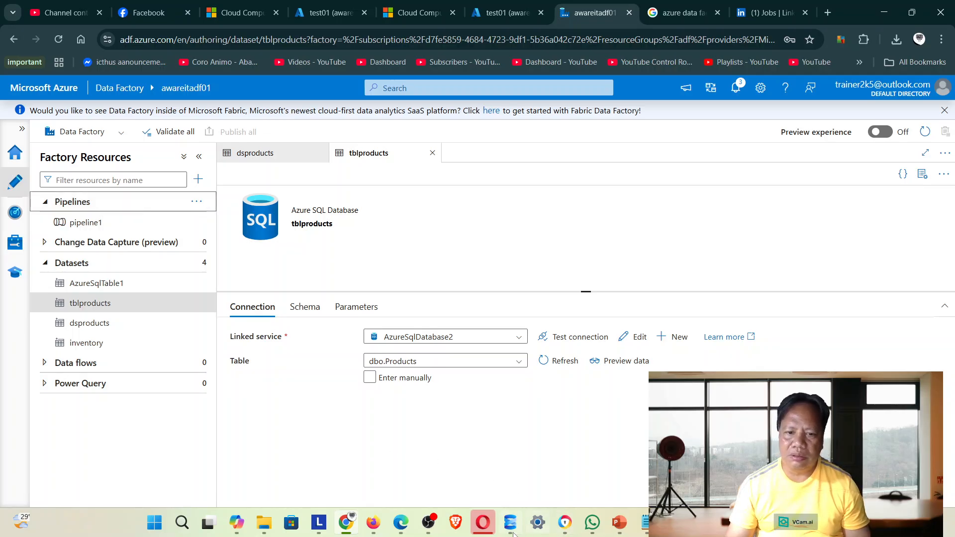
- Switch to the PowerPoint deck MANAGING DATA w.pptx and review the copy pipeline step on the CSV-to-SQL Azure slide
{"action": "left_click", "coordinate": [618, 521]}
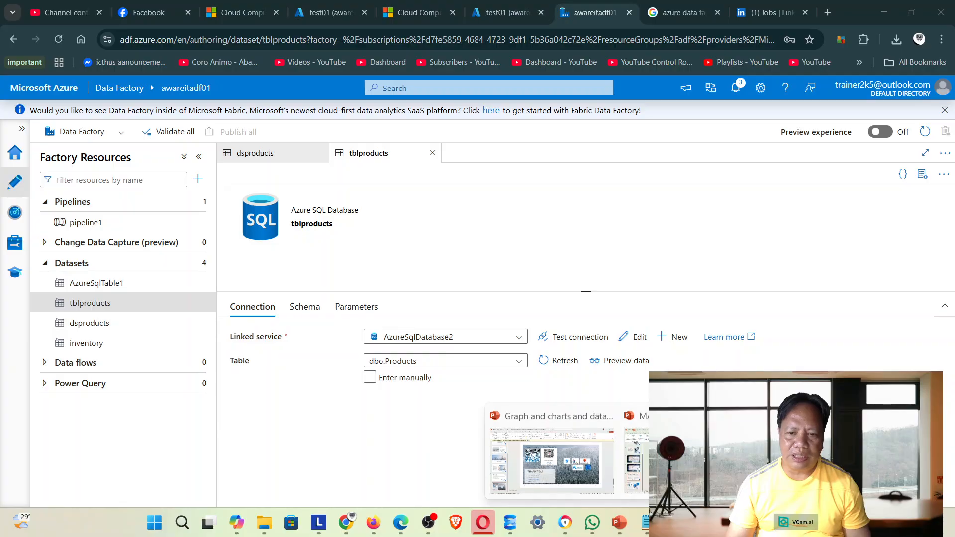
{"action": "left_click", "coordinate": [601, 473]}
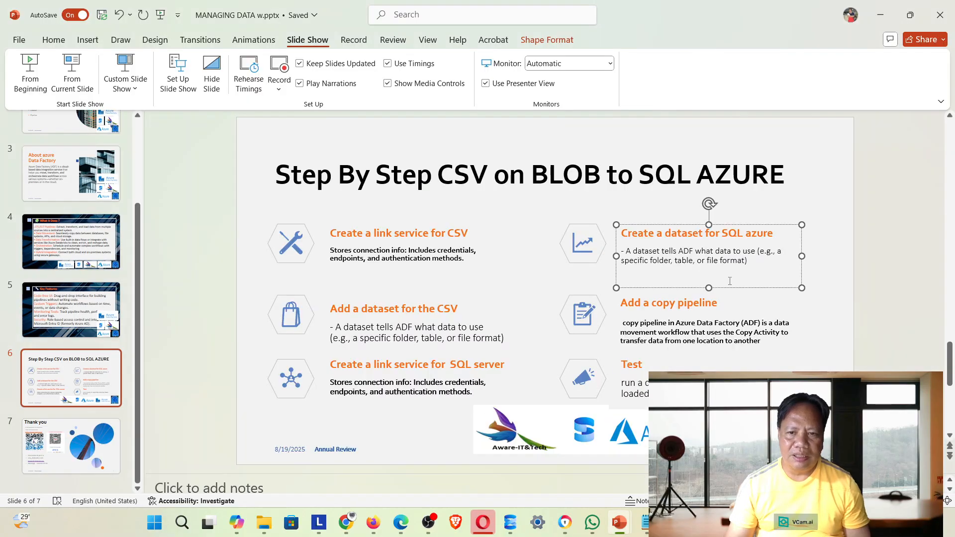
{"action": "left_click", "coordinate": [702, 325]}
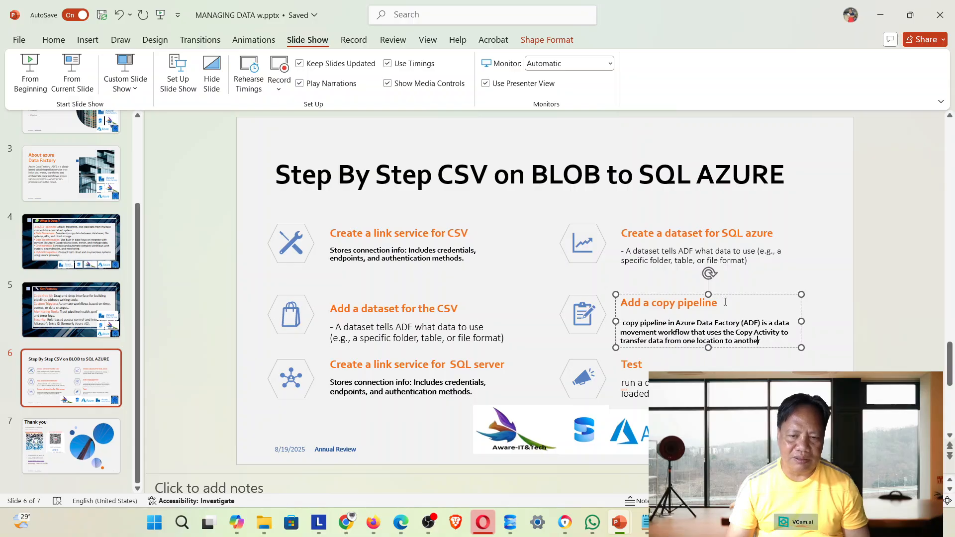
{"action": "scroll", "coordinate": [764, 283], "scroll_direction": "down", "scroll_amount": 2}
{"action": "scroll", "coordinate": [688, 353], "scroll_direction": "up", "scroll_amount": 2}
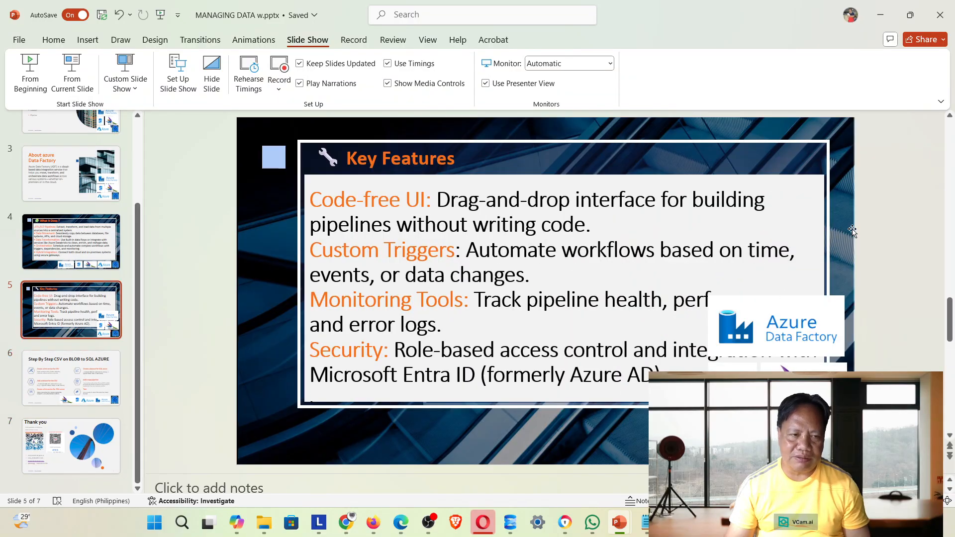
- Return from the presentation to the authoring view of data factory awareitadf01 and create a new pipeline
{"action": "left_click", "coordinate": [885, 22]}
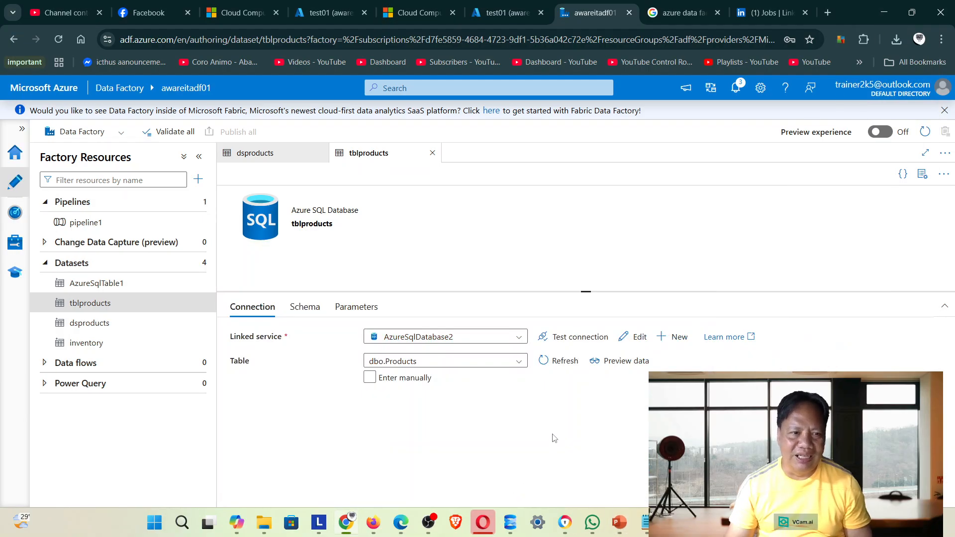
{"action": "left_click", "coordinate": [16, 153]}
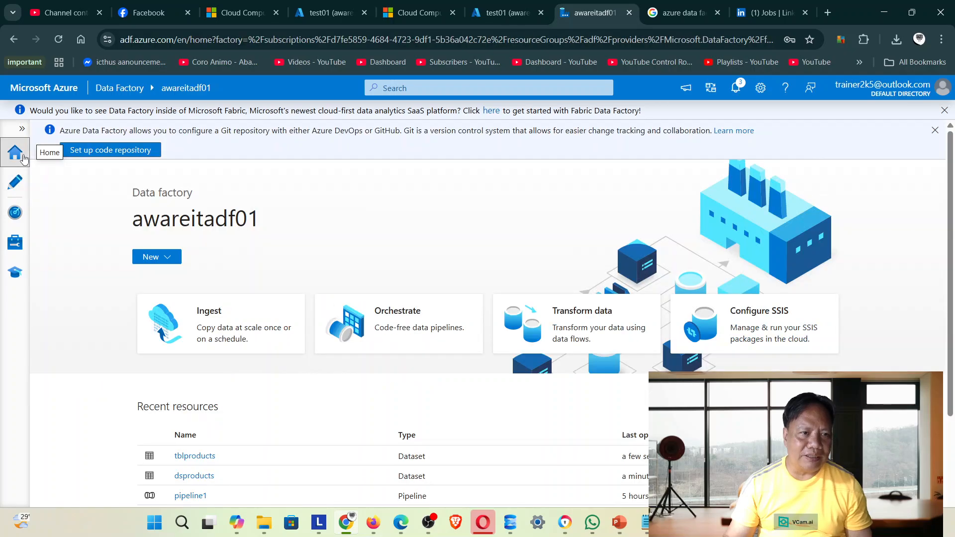
{"action": "left_click", "coordinate": [20, 184]}
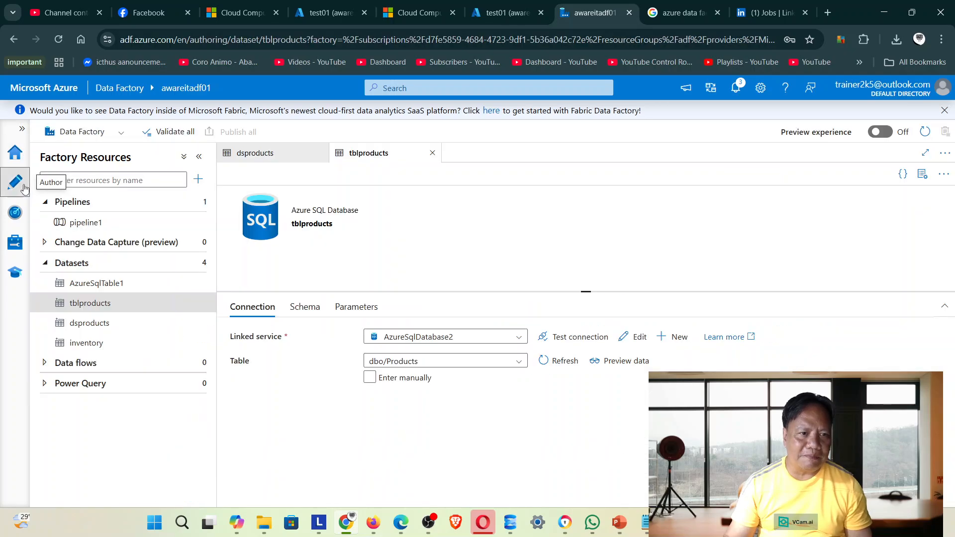
{"action": "left_click", "coordinate": [85, 222]}
{"action": "left_click", "coordinate": [85, 207]}
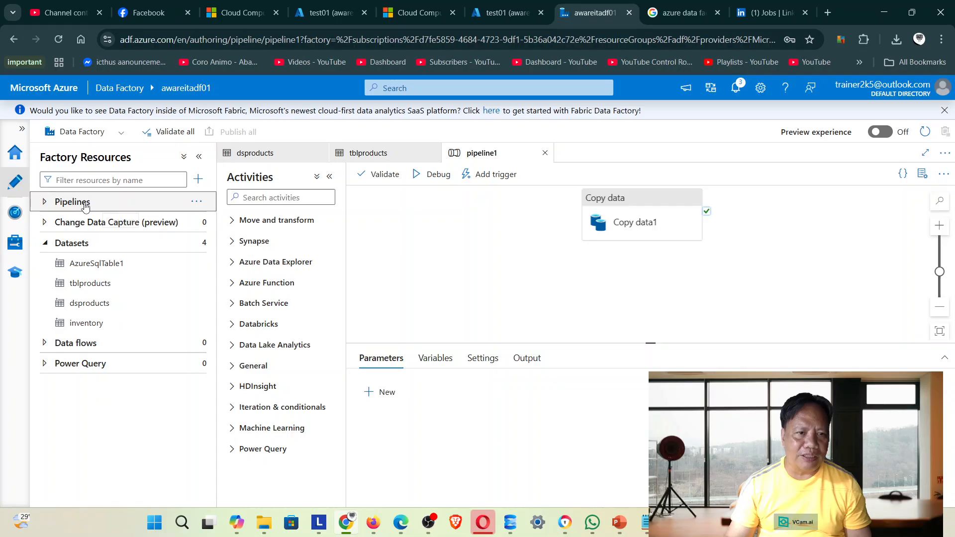
{"action": "left_click", "coordinate": [44, 201]}
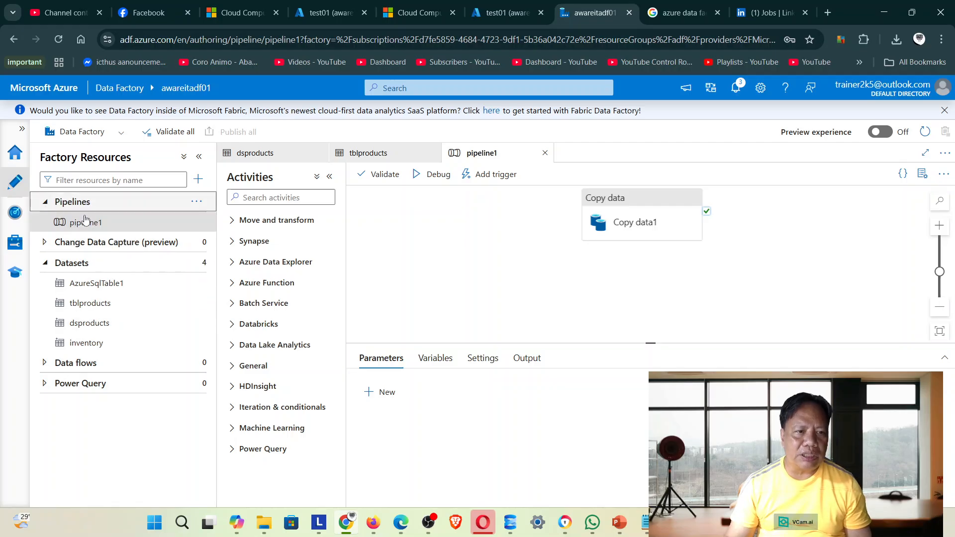
{"action": "left_click", "coordinate": [196, 202]}
{"action": "left_click", "coordinate": [261, 222]}
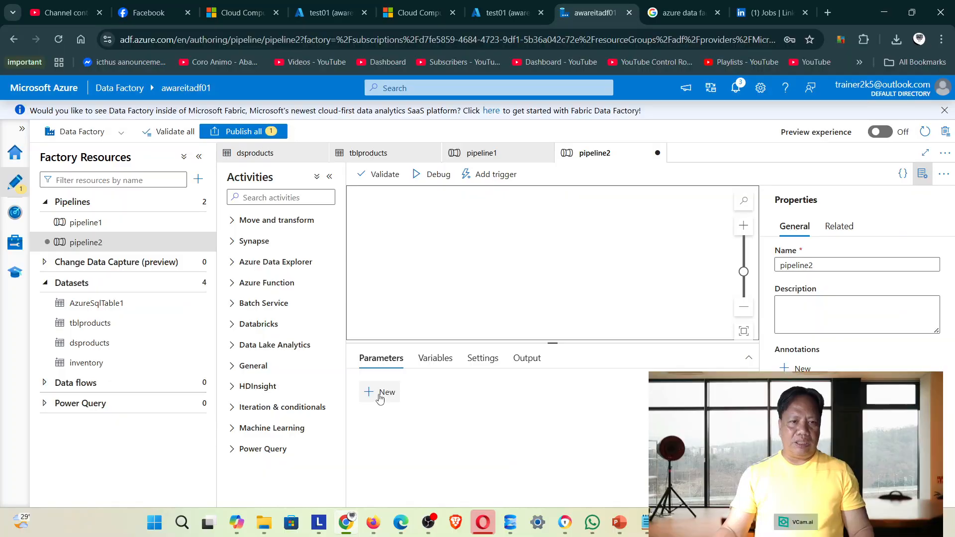
- Examine the available pipeline activities across Move and transform, Synapse, Azure Data Explorer, Azure Function, Batch Service, Databricks and General
{"action": "left_click", "coordinate": [232, 222]}
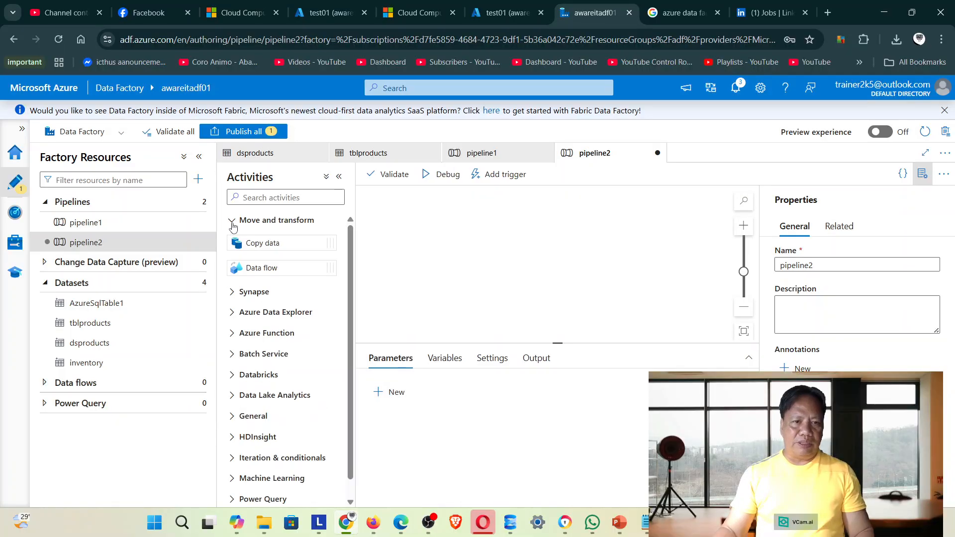
{"action": "left_click", "coordinate": [232, 293]}
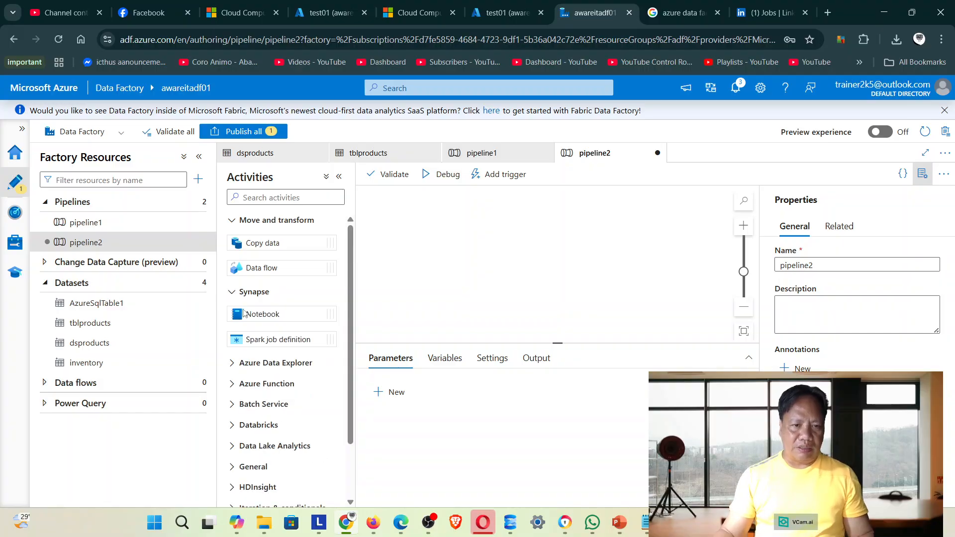
{"action": "left_click", "coordinate": [271, 366]}
{"action": "left_click", "coordinate": [278, 413]}
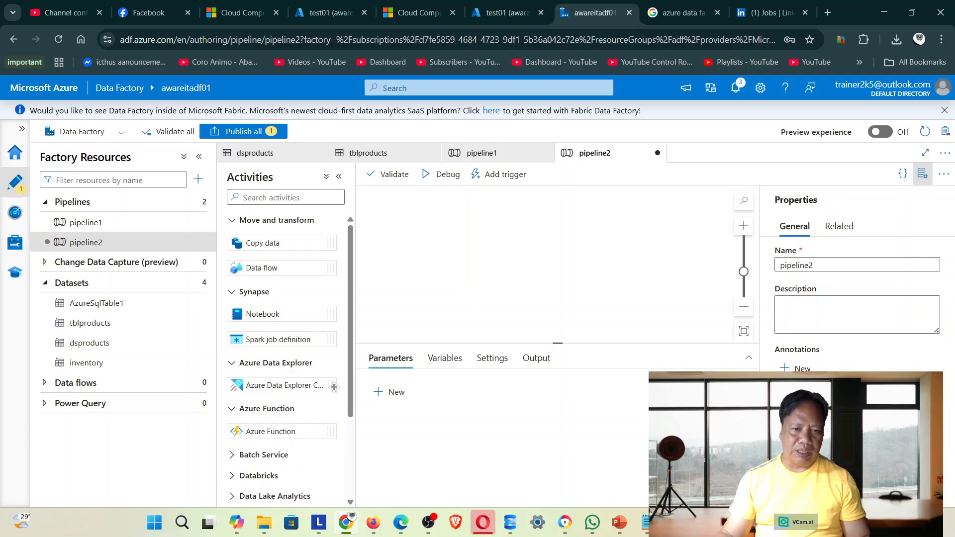
{"action": "scroll", "coordinate": [340, 379], "scroll_direction": "down", "scroll_amount": 2}
{"action": "scroll", "coordinate": [338, 379], "scroll_direction": "down", "scroll_amount": 1}
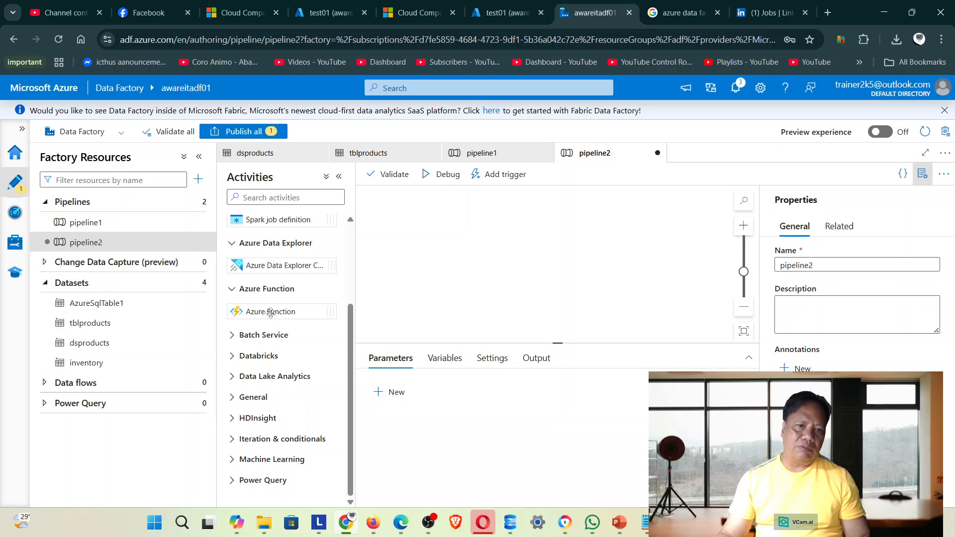
{"action": "left_click", "coordinate": [253, 338]}
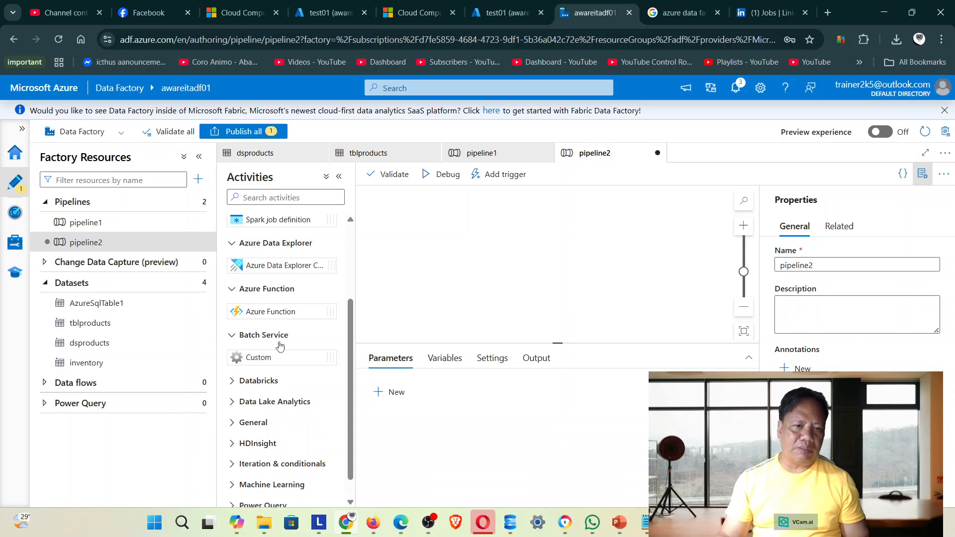
{"action": "left_click", "coordinate": [263, 383]}
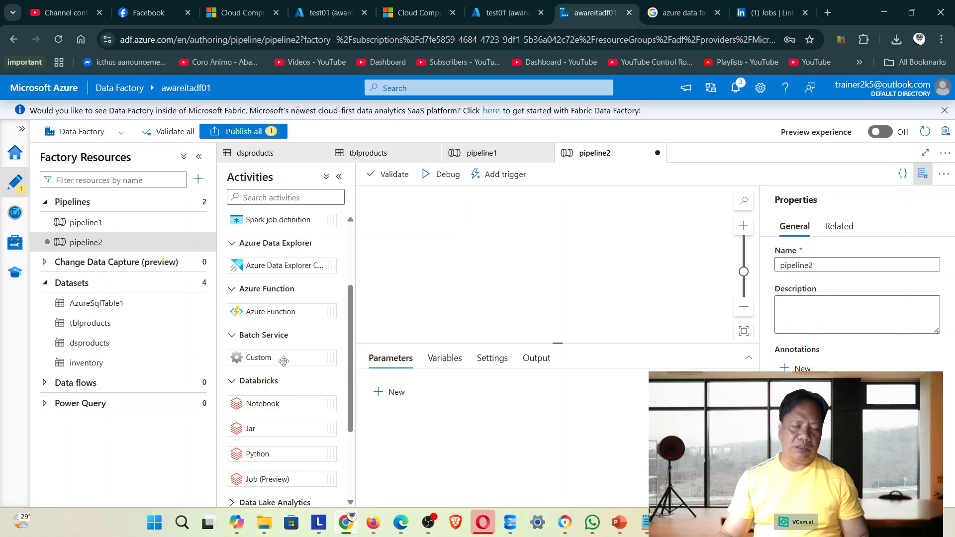
{"action": "scroll", "coordinate": [287, 396], "scroll_direction": "down", "scroll_amount": 3}
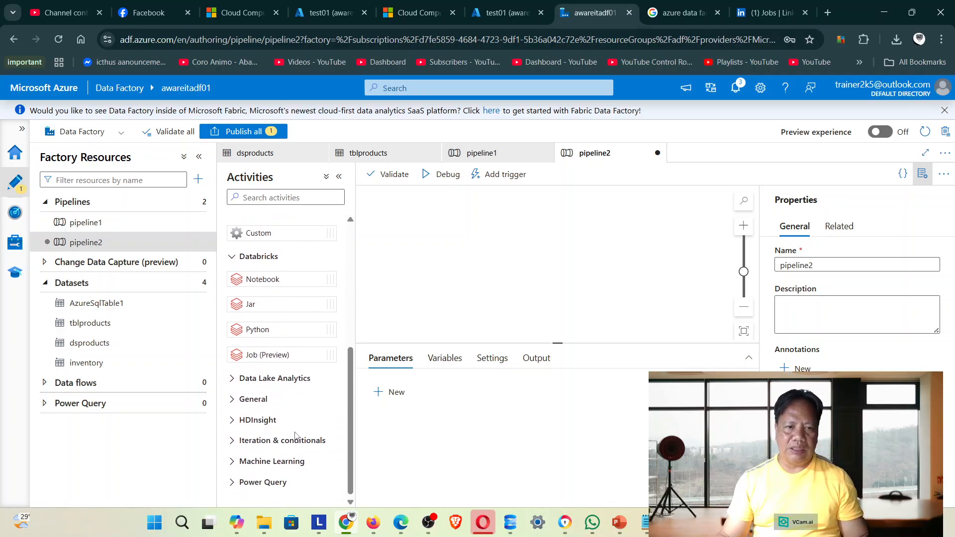
{"action": "left_click", "coordinate": [239, 402]}
{"action": "scroll", "coordinate": [323, 403], "scroll_direction": "down", "scroll_amount": 4}
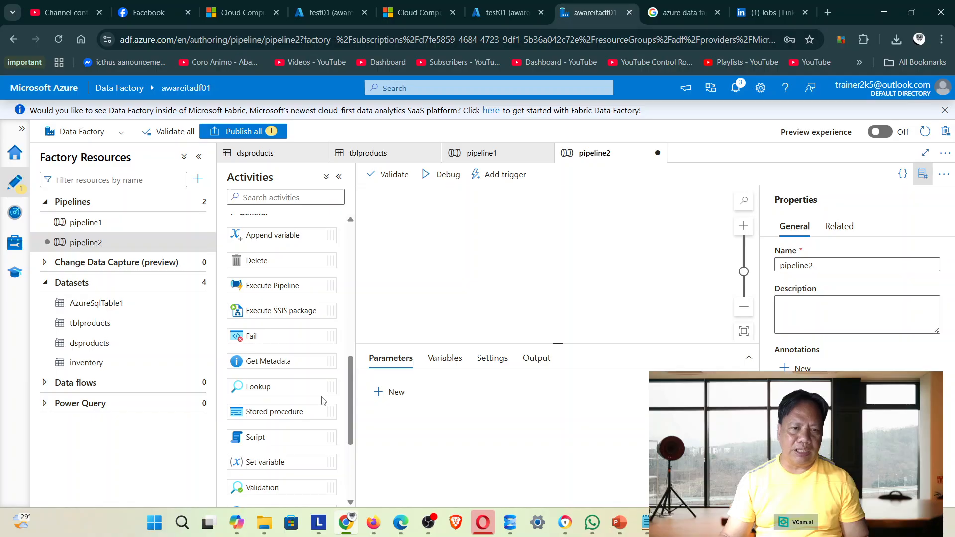
{"action": "scroll", "coordinate": [322, 401], "scroll_direction": "down", "scroll_amount": 4}
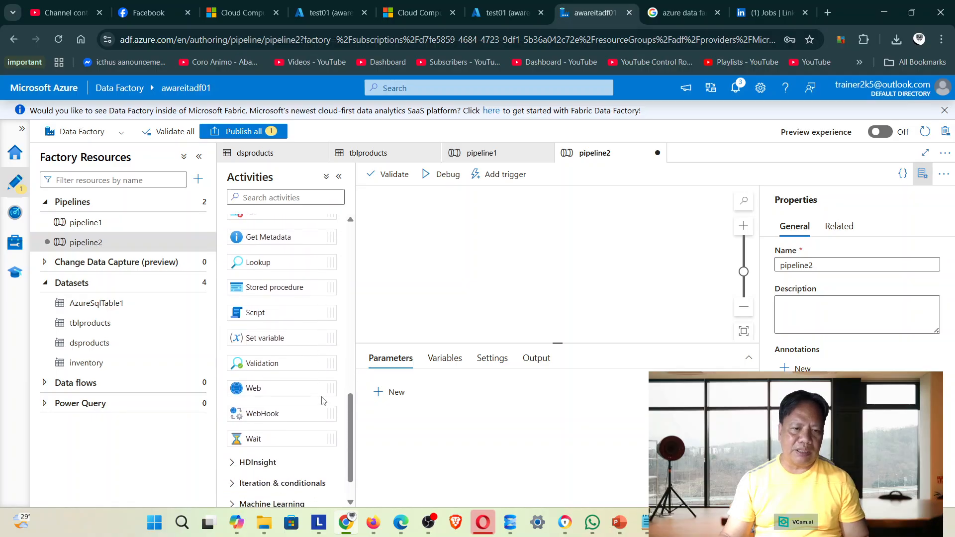
{"action": "scroll", "coordinate": [315, 419], "scroll_direction": "up", "scroll_amount": 14}
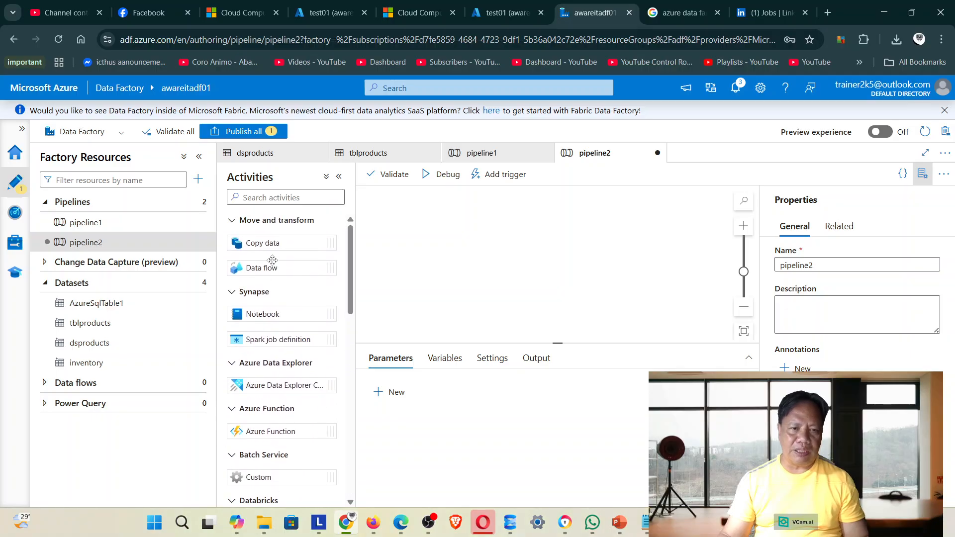
- Add a Copy data activity to pipeline2 and set its source dataset to dsproducts
{"action": "left_click_drag", "start_coordinate": [269, 244], "coordinate": [508, 254]}
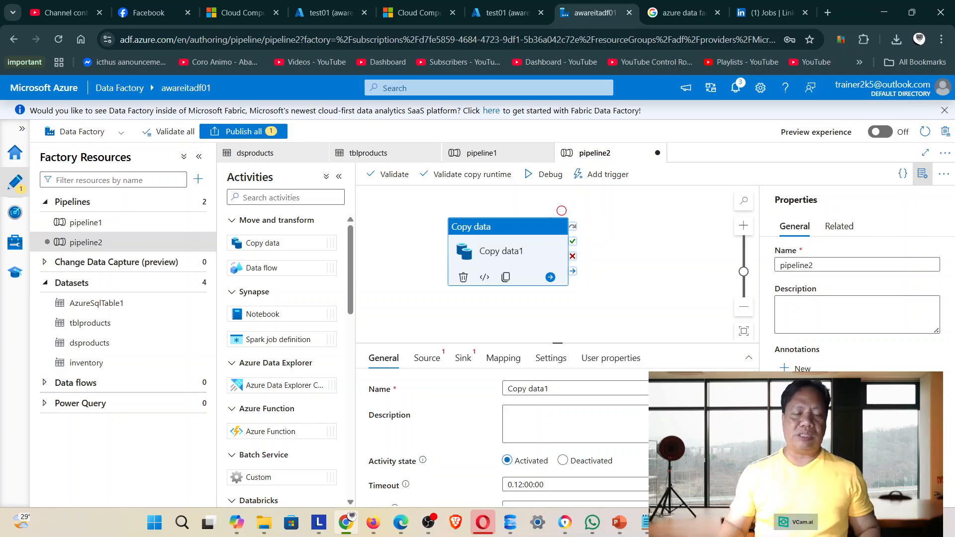
{"action": "left_click", "coordinate": [427, 358]}
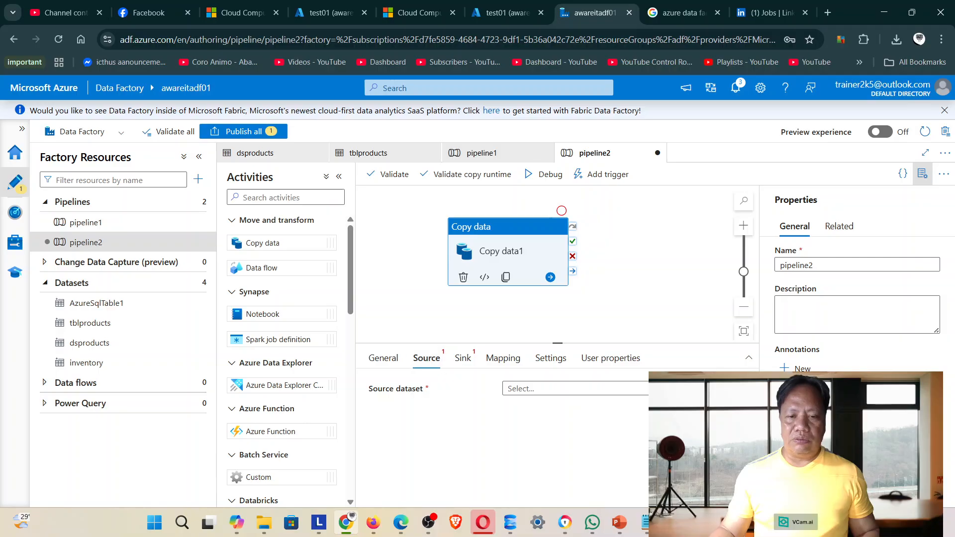
{"action": "left_click", "coordinate": [572, 389]}
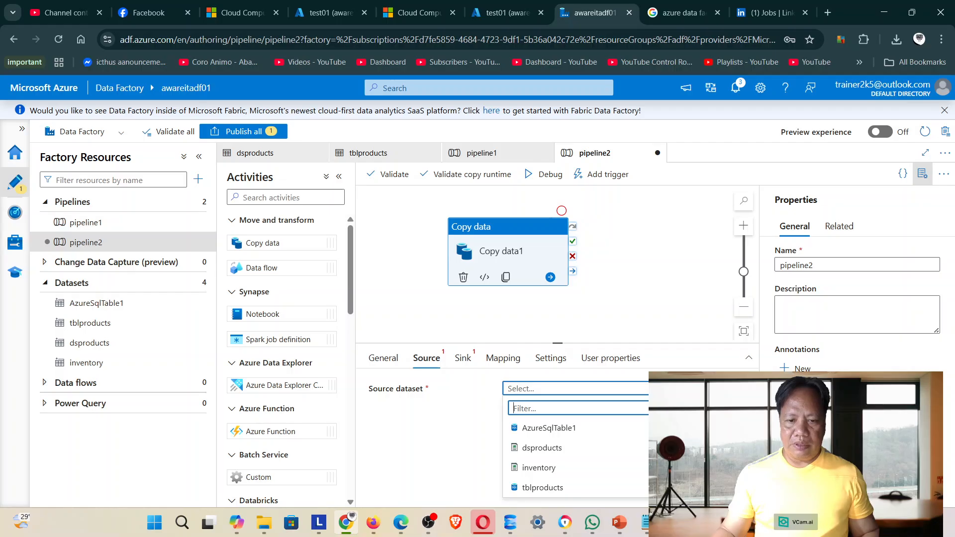
{"action": "left_click", "coordinate": [559, 448]}
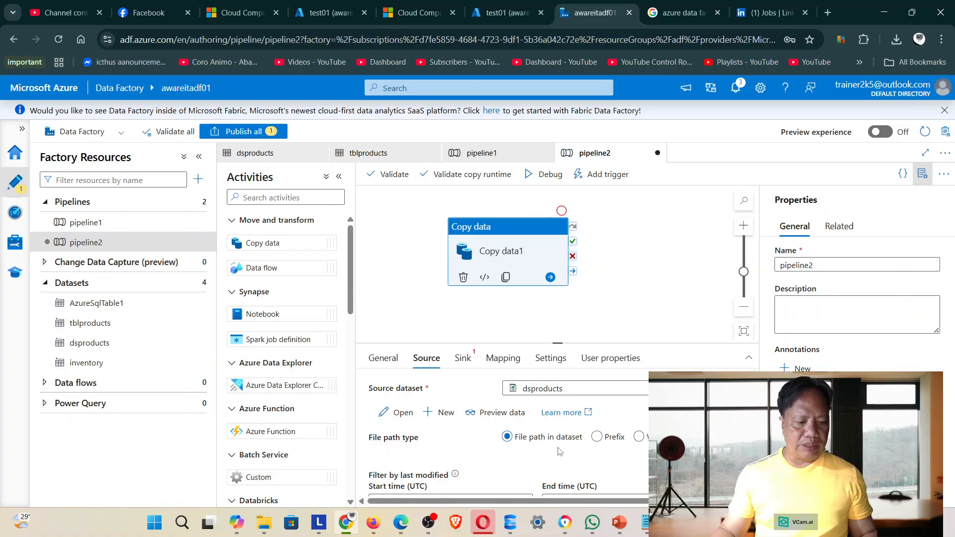
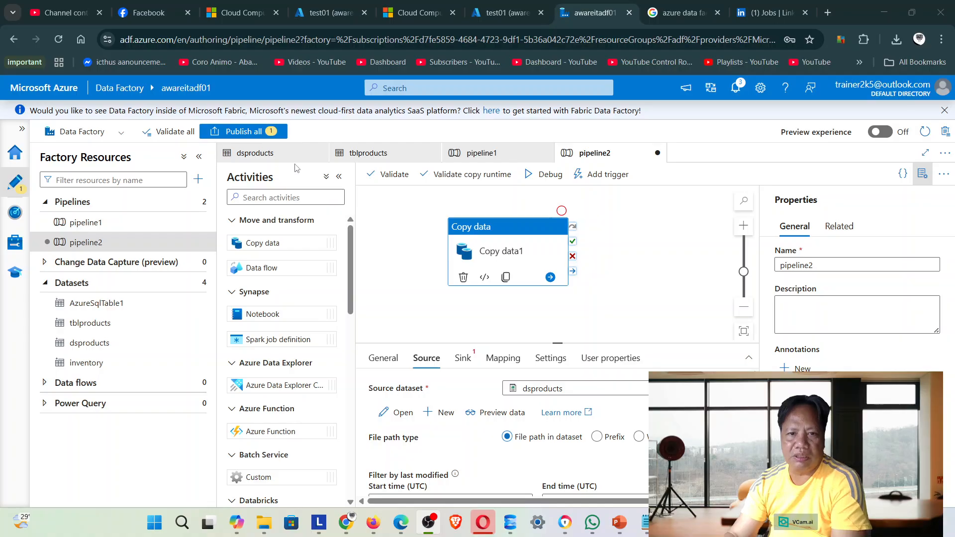
- Switch to the PowerPoint deck, review the copy pipeline step on slide 6, and return to Data Factory
{"action": "left_click", "coordinate": [616, 521]}
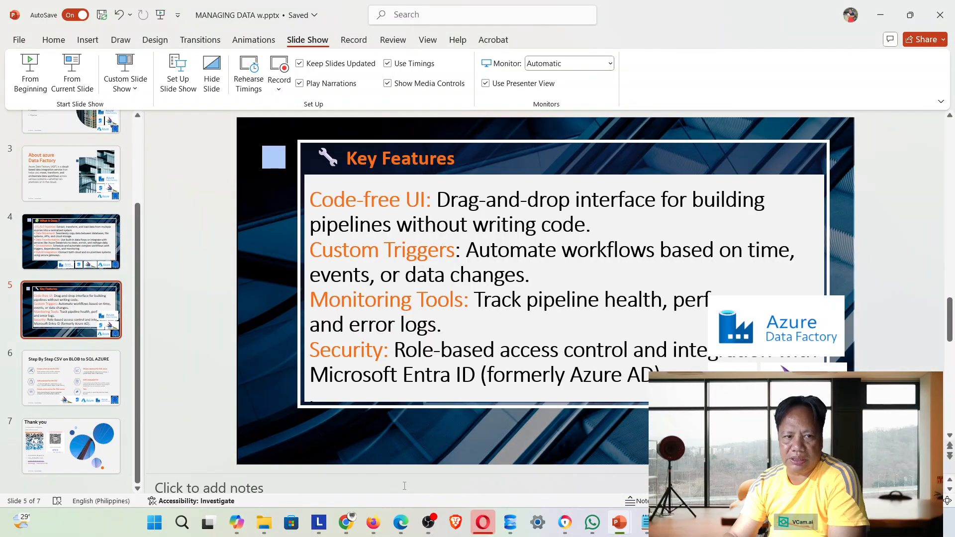
{"action": "left_click", "coordinate": [87, 396]}
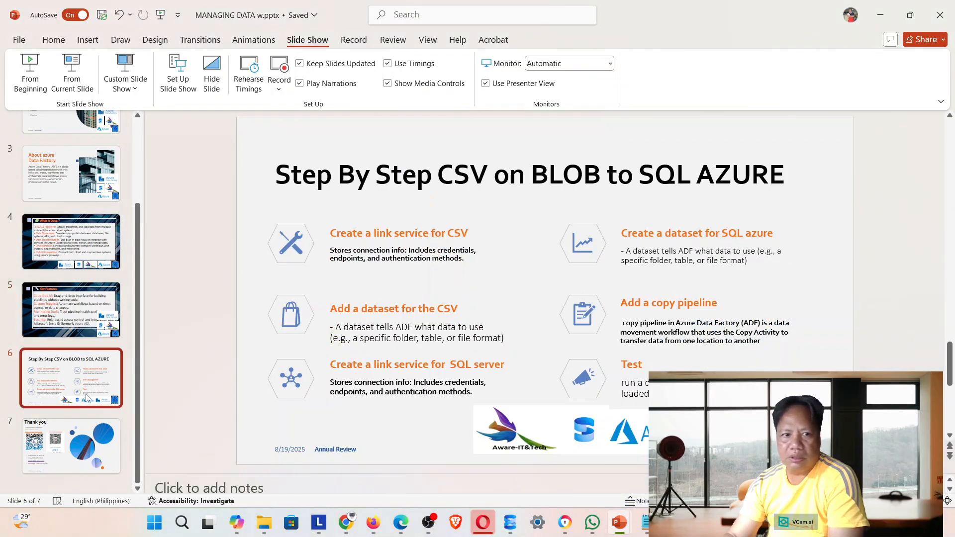
{"action": "left_click", "coordinate": [677, 323]}
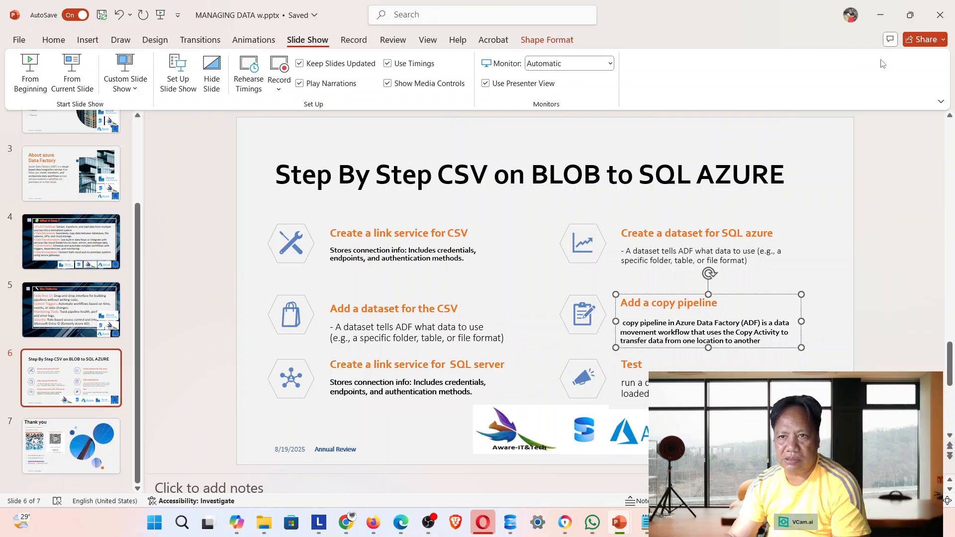
{"action": "left_click", "coordinate": [880, 15]}
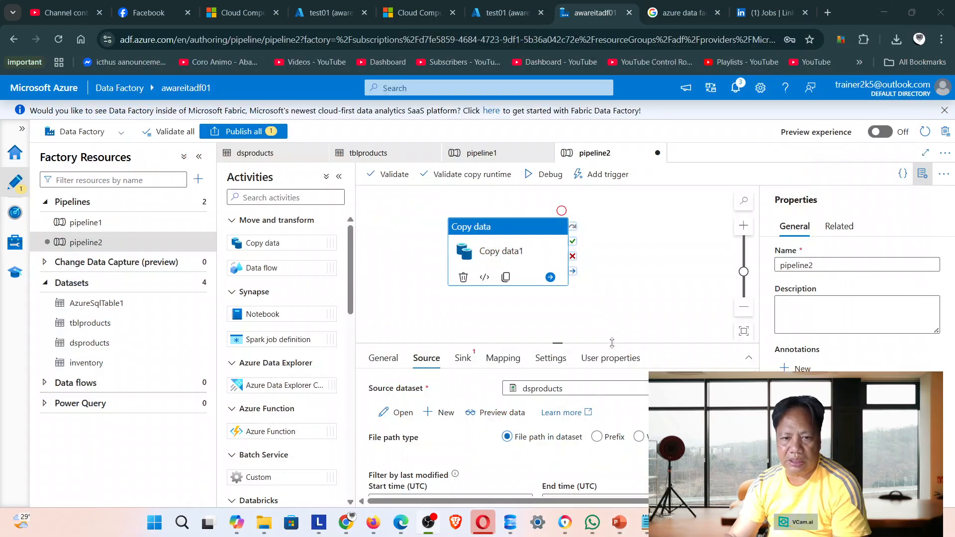
- Set the sink dataset of pipeline2's Copy data activity to dsproducts
{"action": "left_click", "coordinate": [463, 361]}
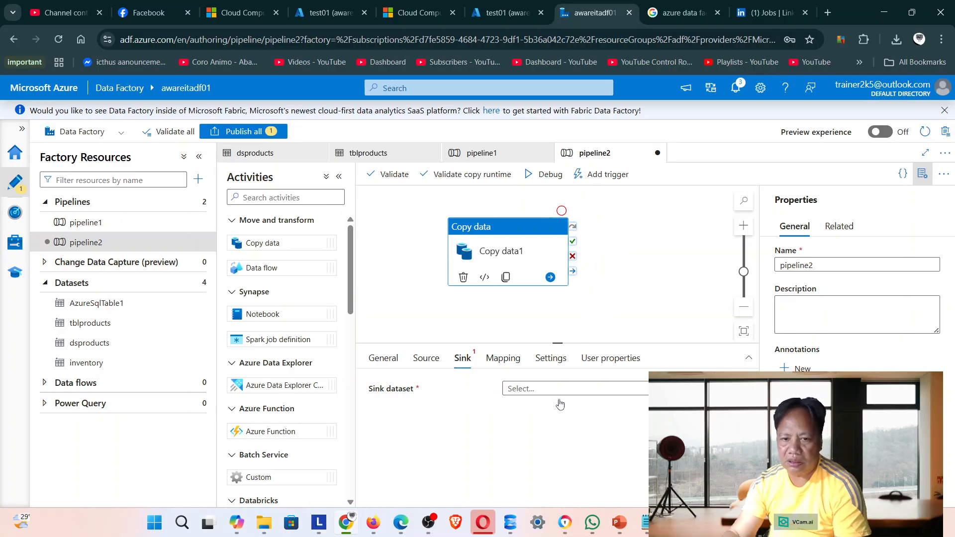
{"action": "left_click", "coordinate": [572, 389]}
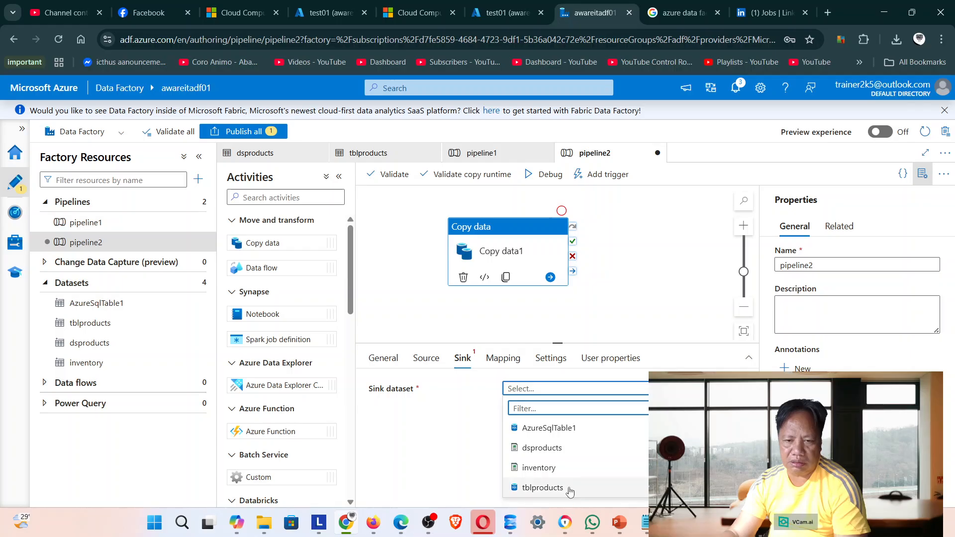
{"action": "left_click", "coordinate": [558, 449]}
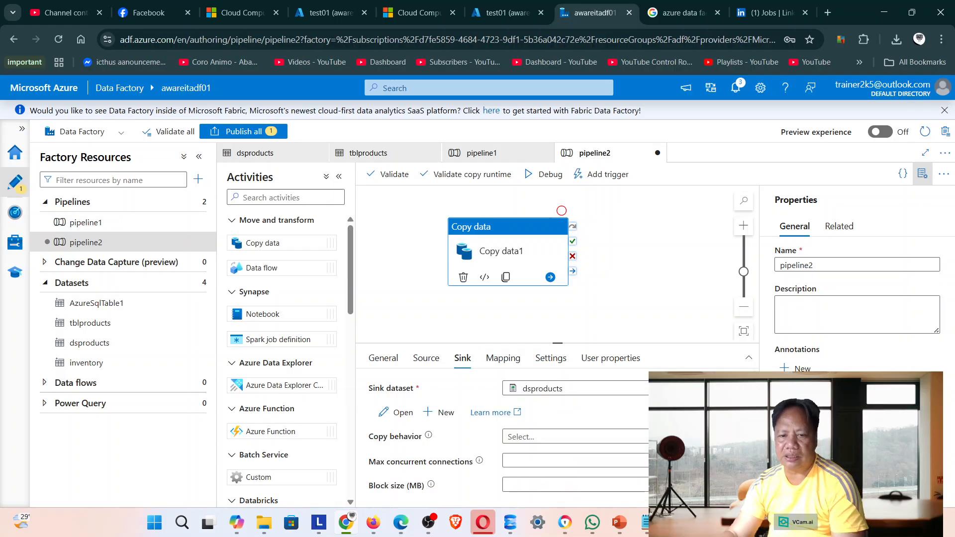
- Examine the sink's copy behavior choices and its remaining settings, such as metadata, file extension and maximum rows per file
{"action": "scroll", "coordinate": [502, 433], "scroll_direction": "down", "scroll_amount": 1}
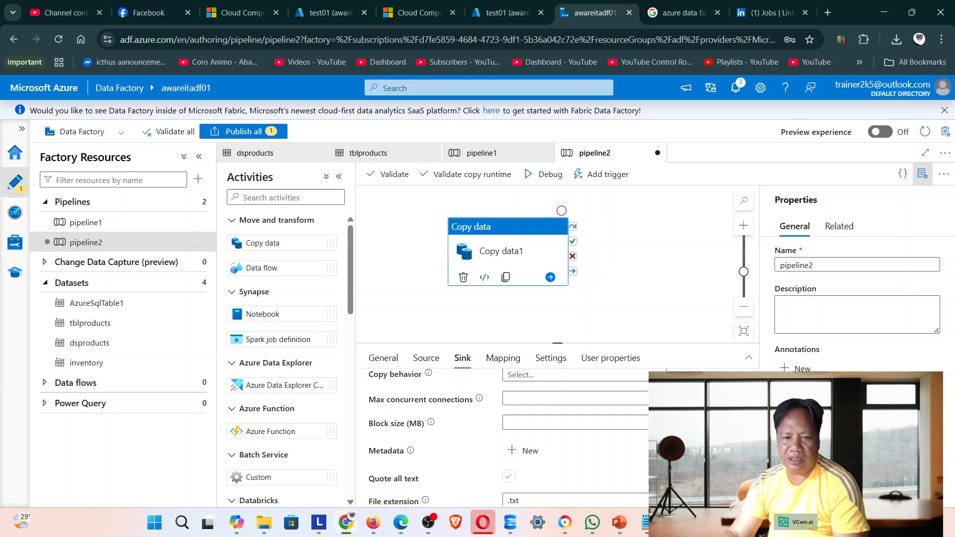
{"action": "scroll", "coordinate": [632, 438], "scroll_direction": "up", "scroll_amount": 1}
{"action": "left_click", "coordinate": [637, 438]}
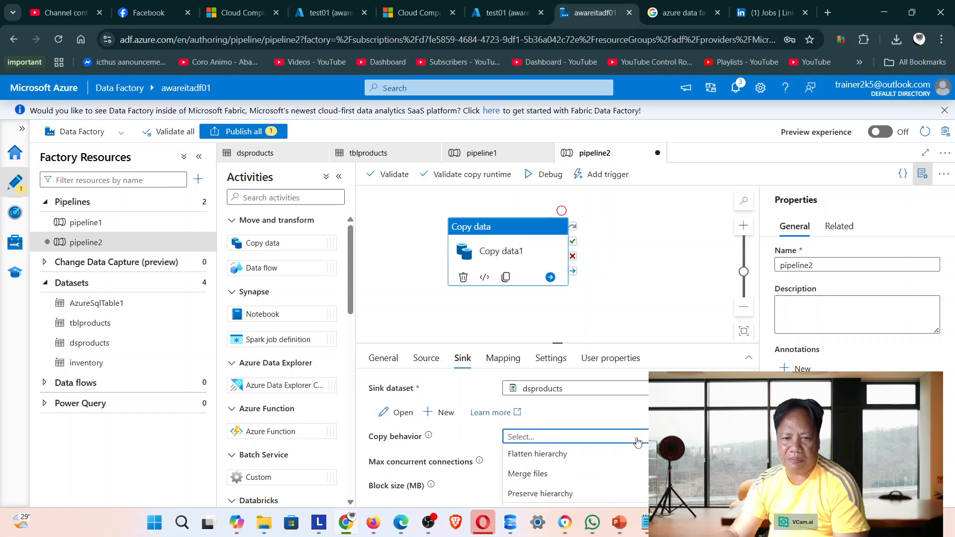
{"action": "scroll", "coordinate": [572, 438], "scroll_direction": "down", "scroll_amount": 1}
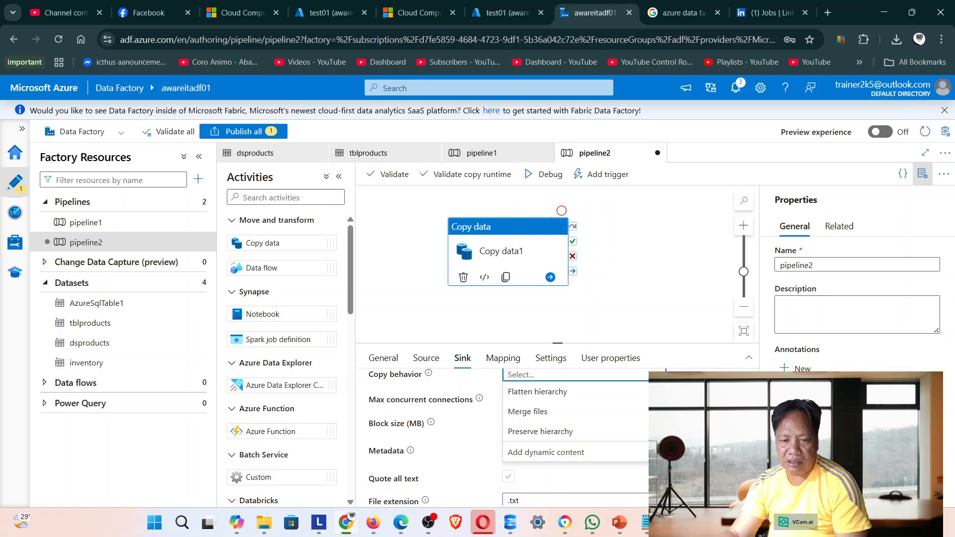
{"action": "left_click", "coordinate": [636, 468]}
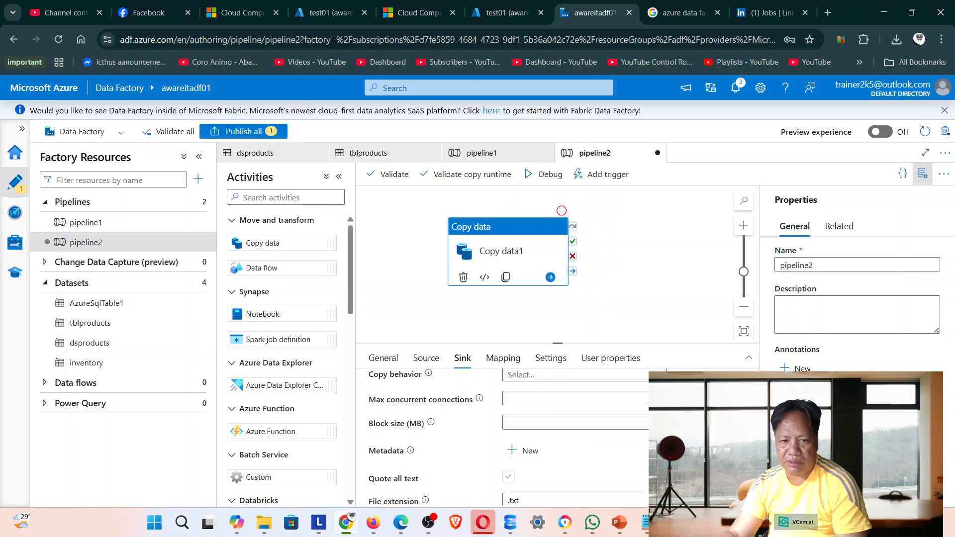
{"action": "scroll", "coordinate": [508, 438], "scroll_direction": "down", "scroll_amount": 2}
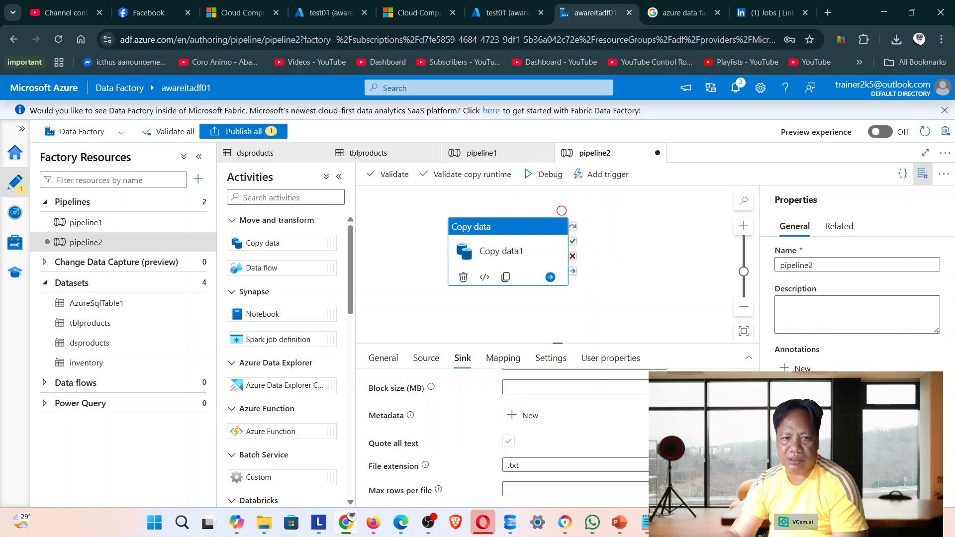
{"action": "left_click", "coordinate": [303, 13]}
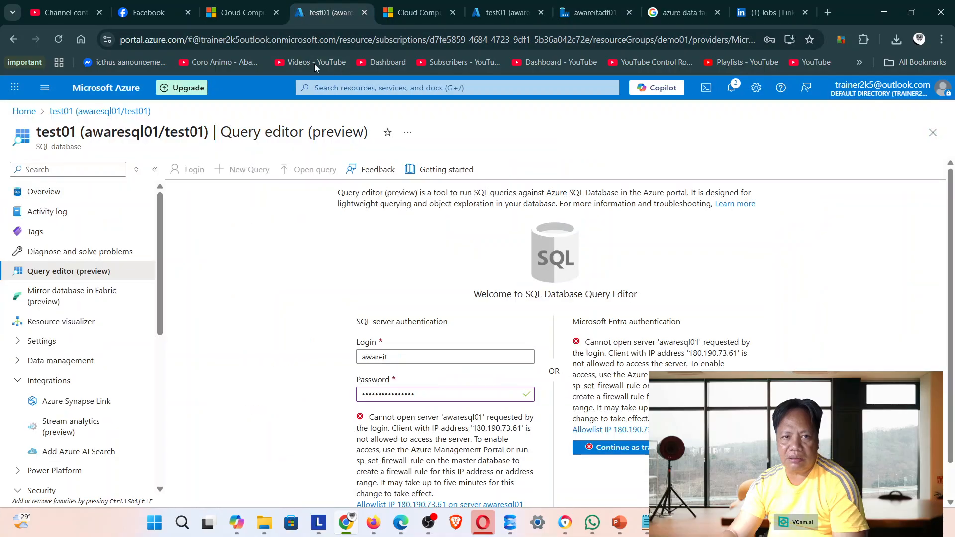
{"action": "left_click", "coordinate": [31, 193]}
{"action": "left_click", "coordinate": [582, 118]}
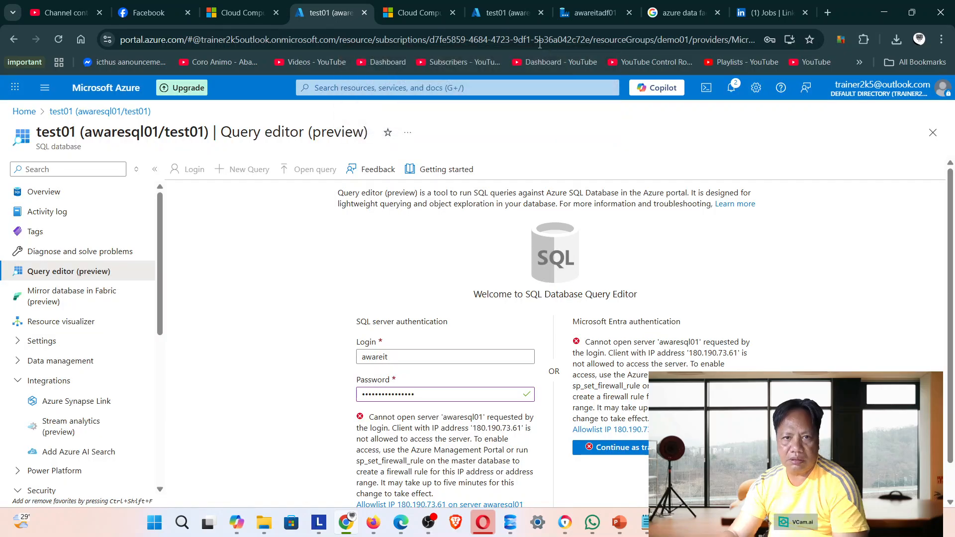
{"action": "left_click", "coordinate": [512, 15]}
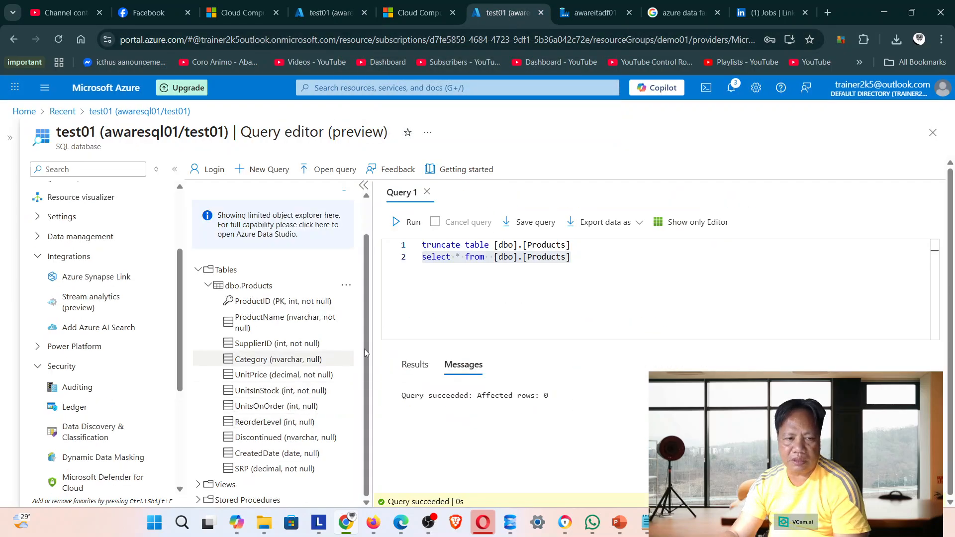
{"action": "left_click", "coordinate": [595, 13]}
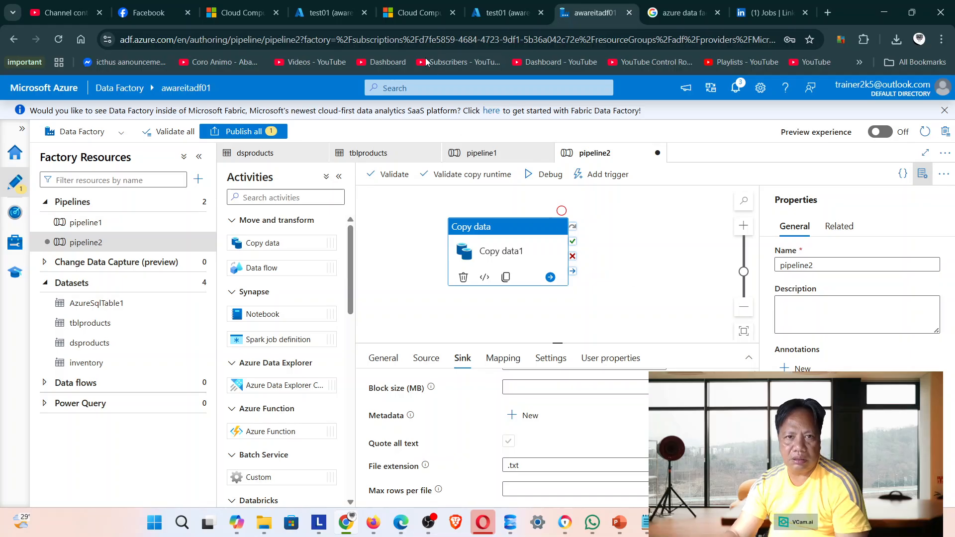
{"action": "left_click", "coordinate": [500, 14]}
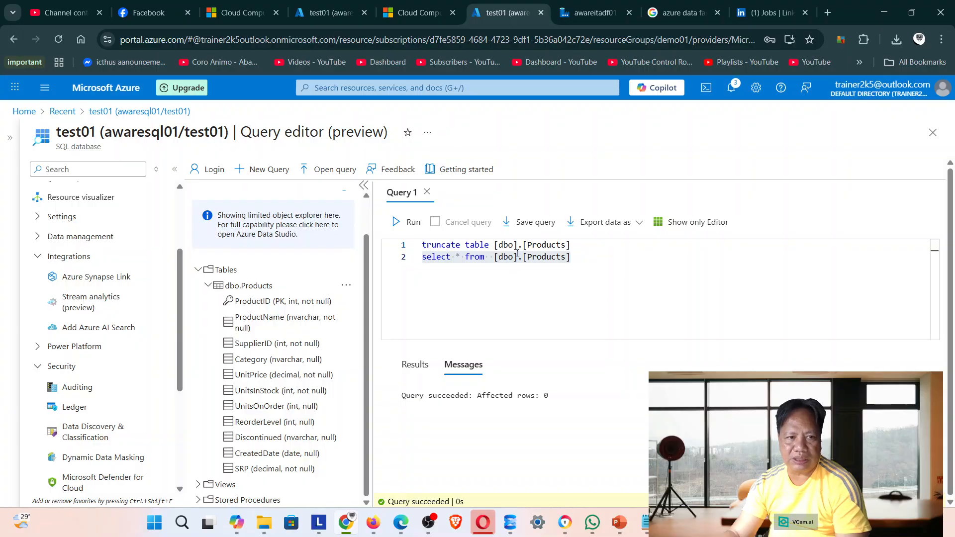
{"action": "left_click", "coordinate": [16, 94]}
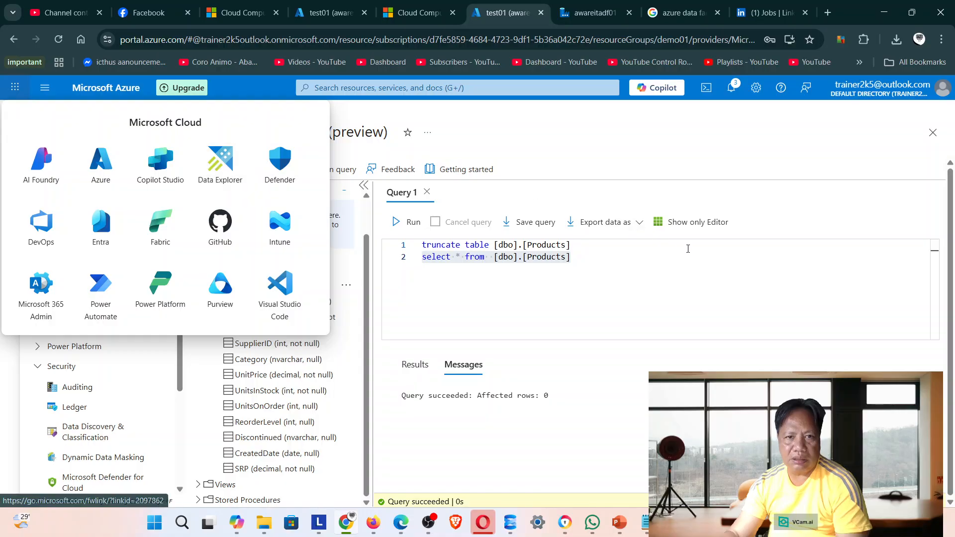
{"action": "left_click", "coordinate": [657, 260]}
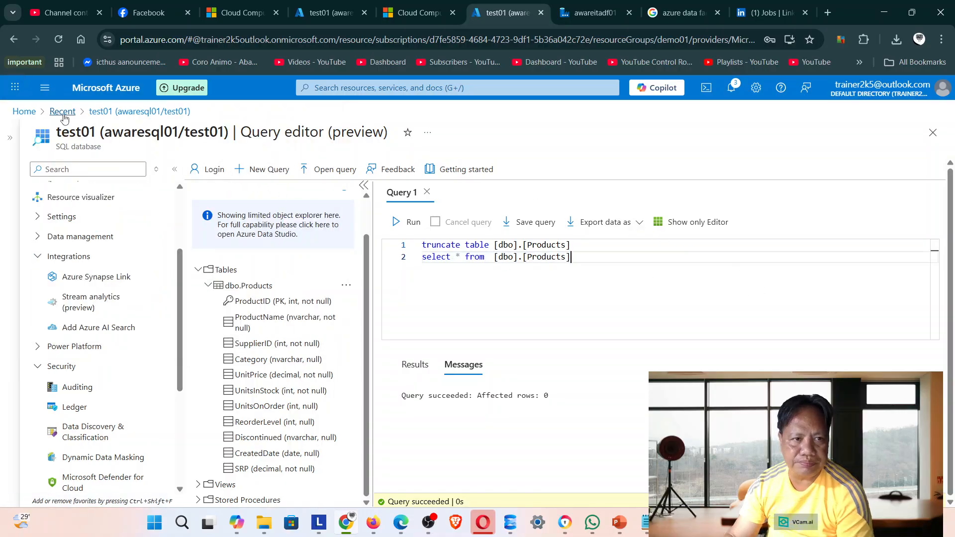
{"action": "left_click", "coordinate": [23, 112]}
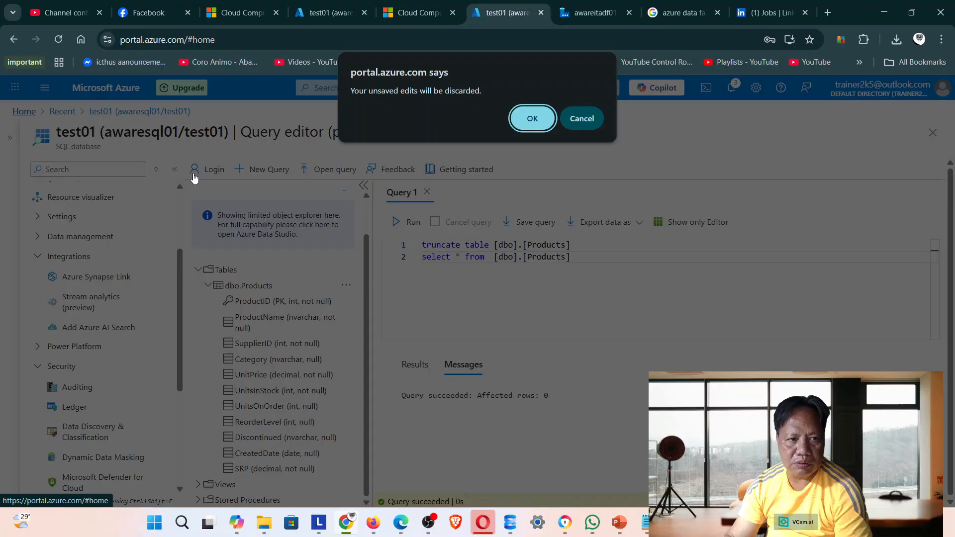
{"action": "left_click", "coordinate": [580, 120]}
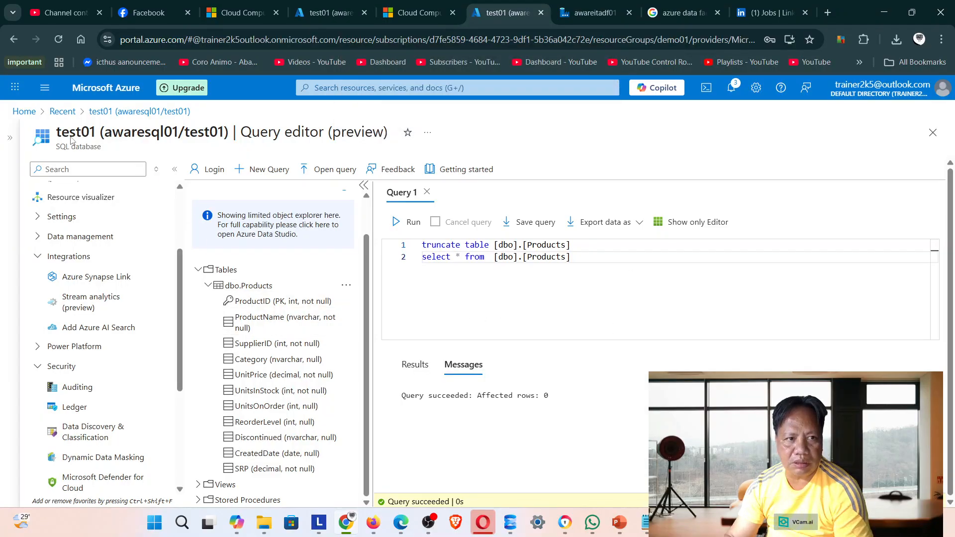
{"action": "left_click", "coordinate": [25, 111]}
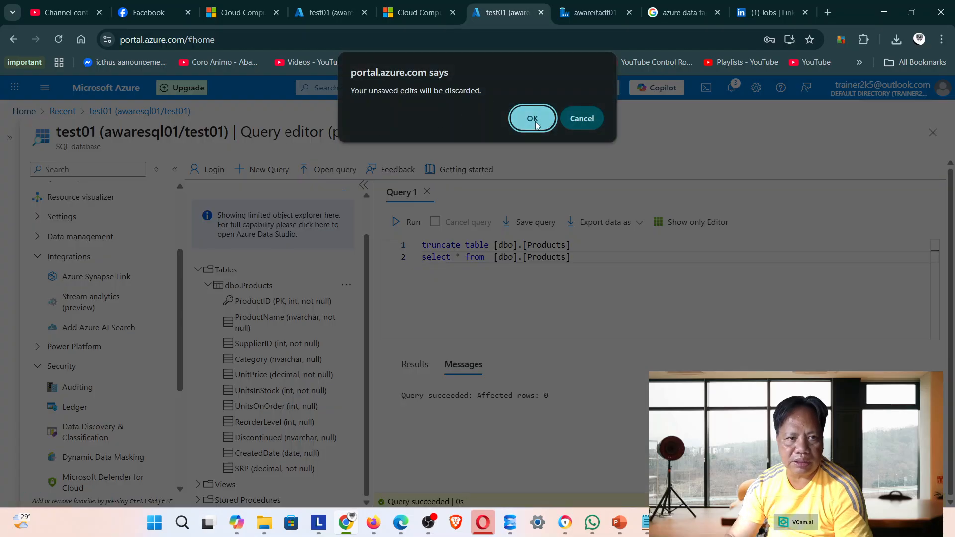
{"action": "left_click", "coordinate": [582, 118]}
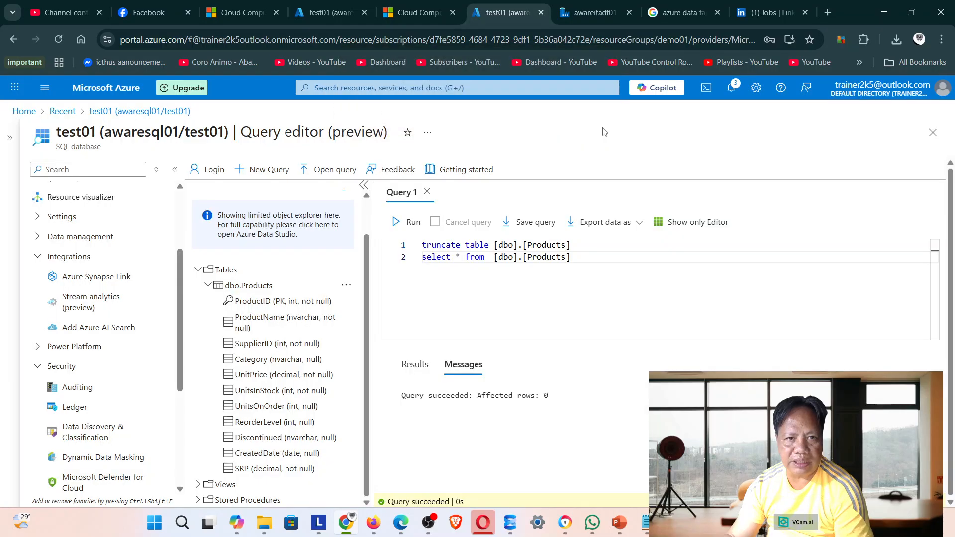
- Leave the unused query editor sign-in page for the Azure portal home, open the awareitadf01 data factory and launch its studio
{"action": "left_click", "coordinate": [329, 15]}
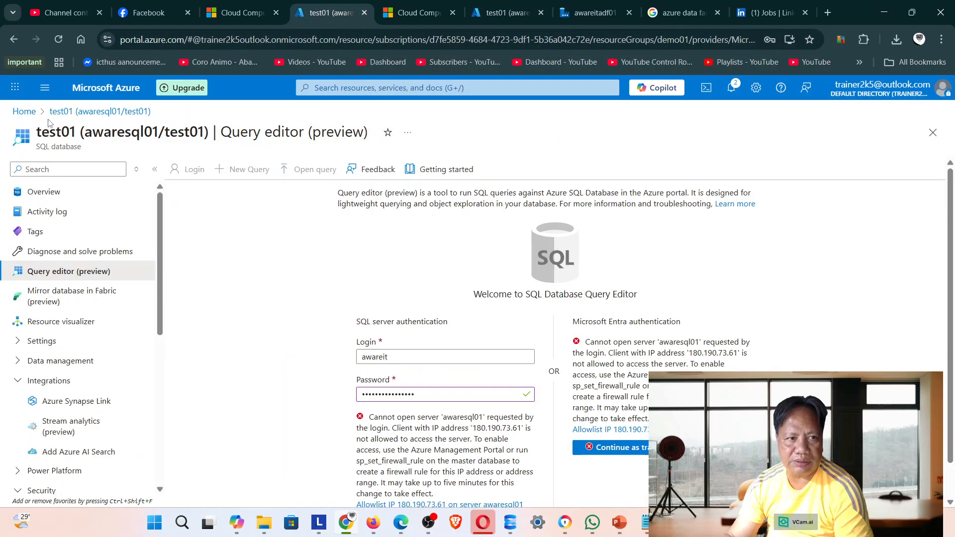
{"action": "left_click", "coordinate": [25, 111]}
{"action": "left_click", "coordinate": [533, 117]}
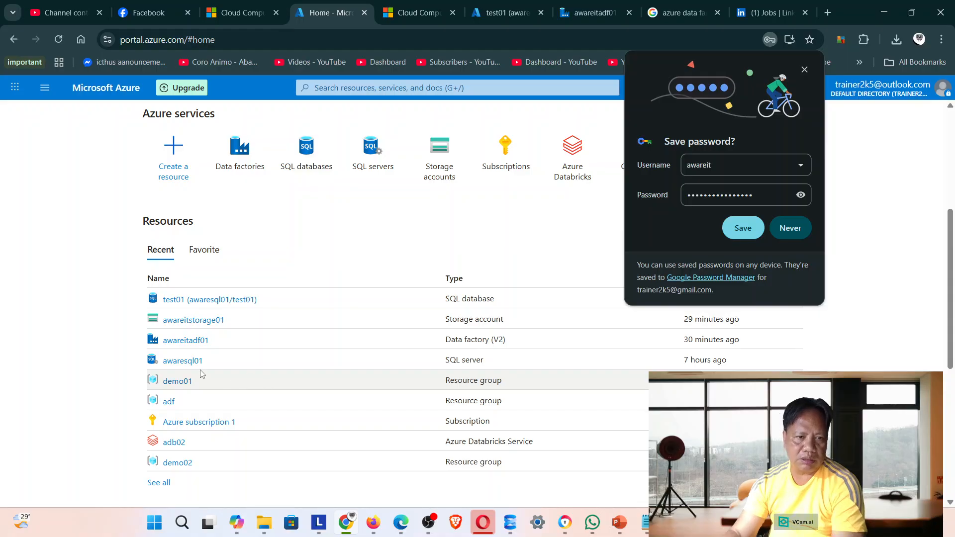
{"action": "mouse_move", "coordinate": [198, 368]}
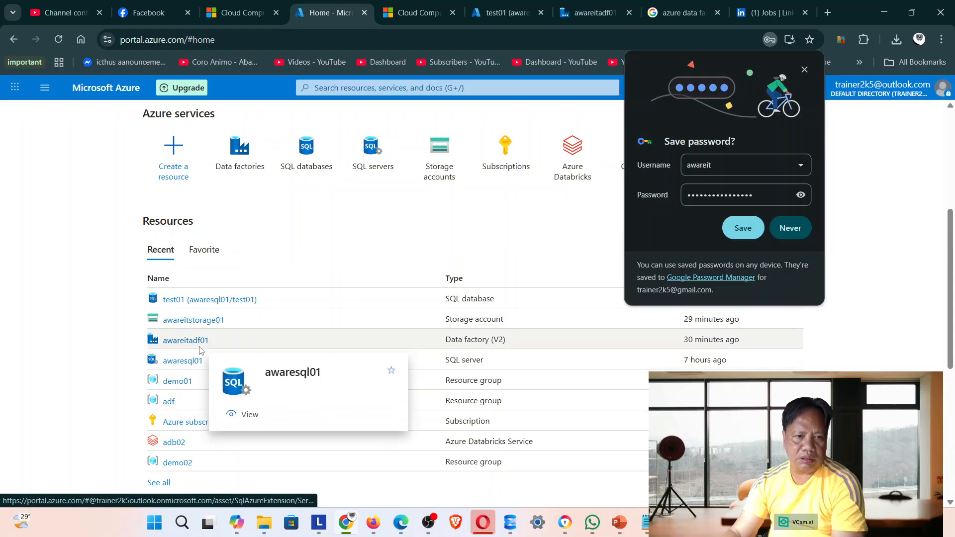
{"action": "left_click", "coordinate": [200, 348]}
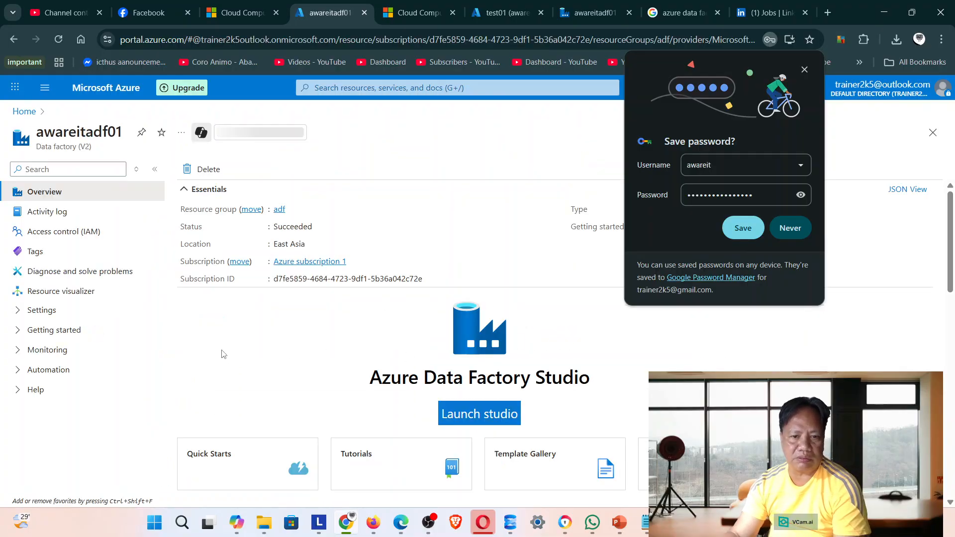
{"action": "left_click", "coordinate": [466, 412]}
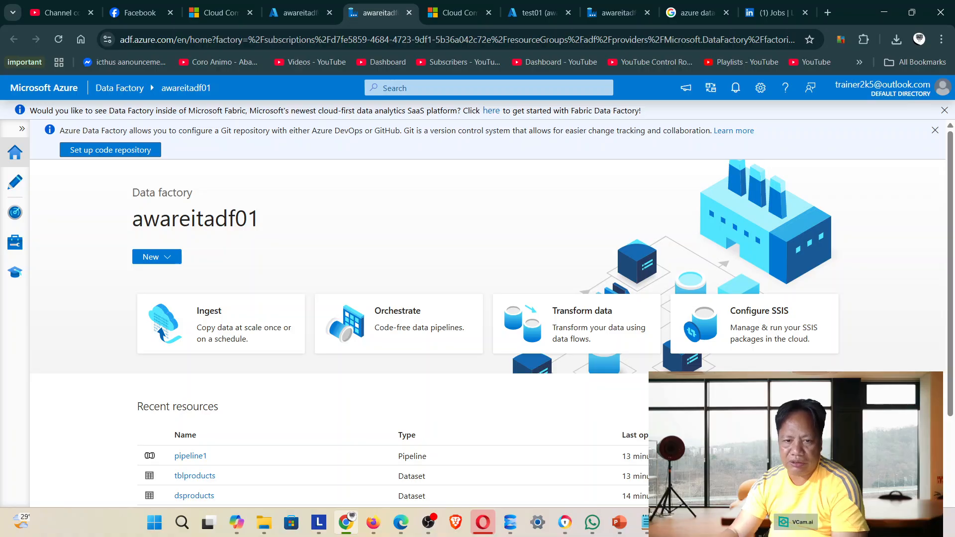
- Review the connection settings of the recent datasets dsproducts and tblproducts, and return to the factory's home page
{"action": "scroll", "coordinate": [510, 232], "scroll_direction": "down", "scroll_amount": 2}
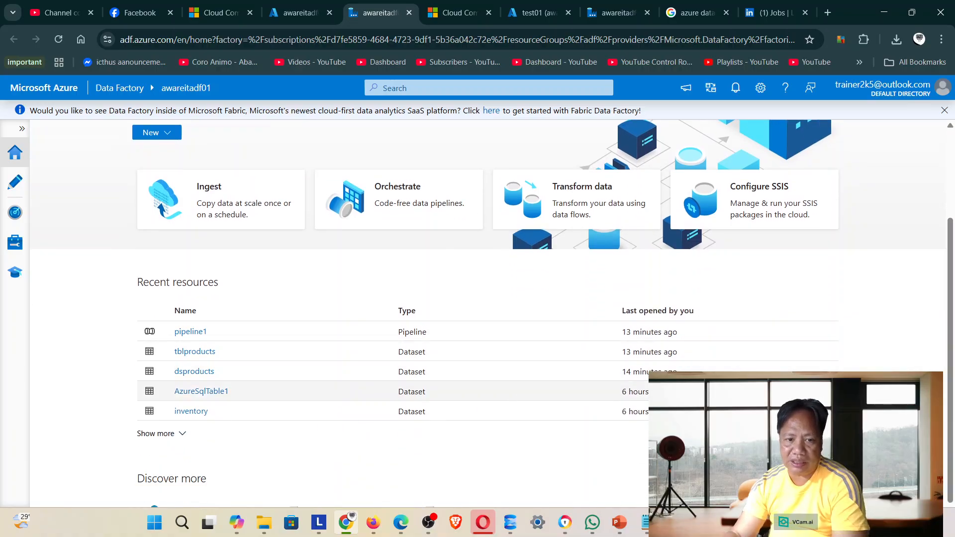
{"action": "left_click", "coordinate": [194, 371]}
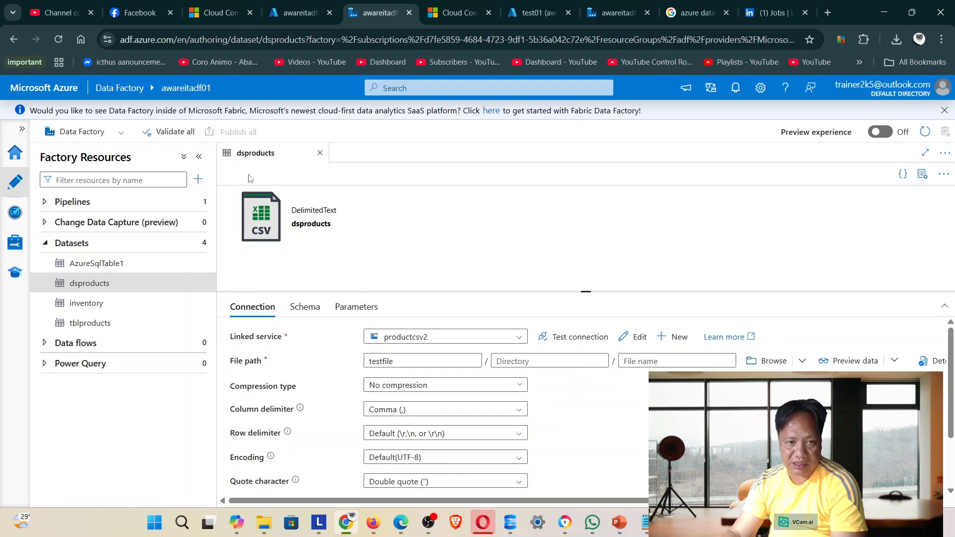
{"action": "left_click", "coordinate": [4, 40]}
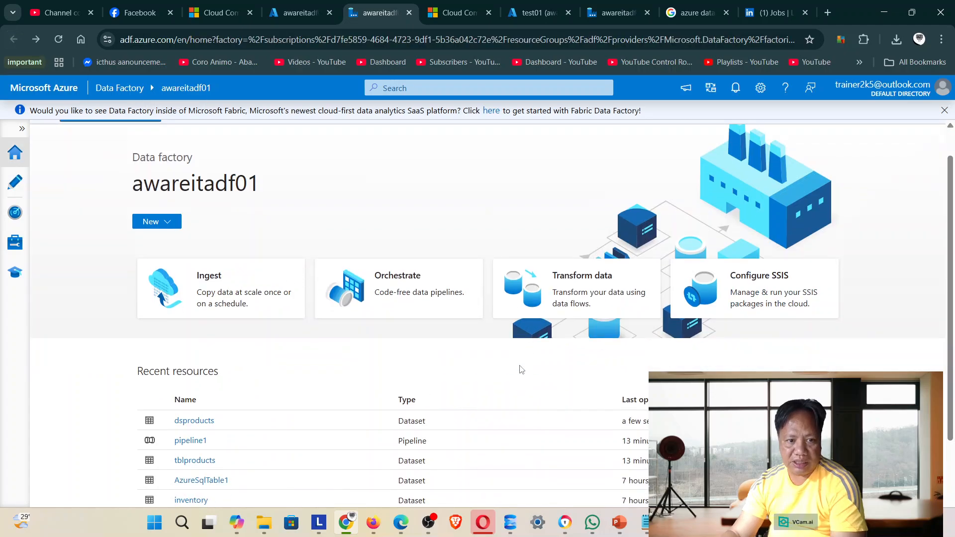
{"action": "scroll", "coordinate": [377, 448], "scroll_direction": "down", "scroll_amount": 2}
{"action": "left_click", "coordinate": [195, 354]}
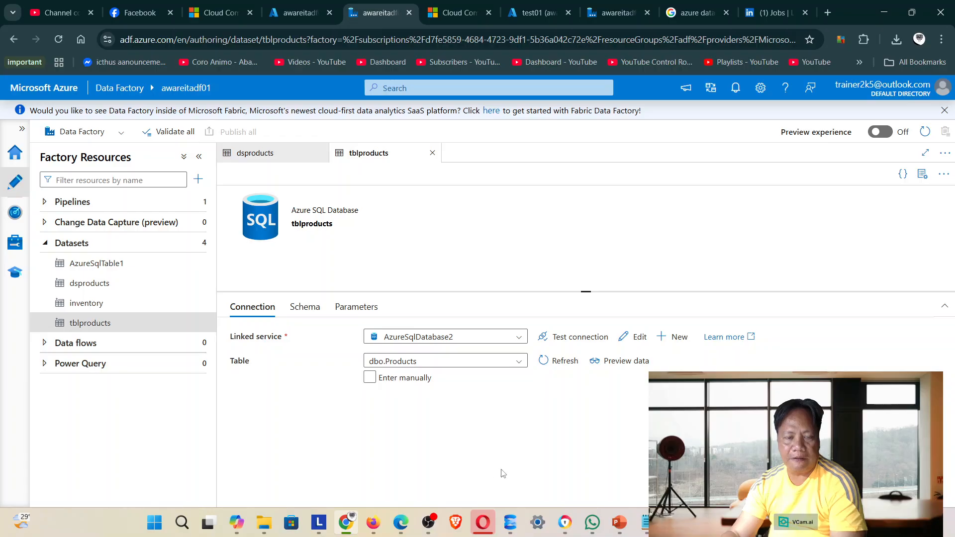
{"action": "left_click", "coordinate": [28, 38]}
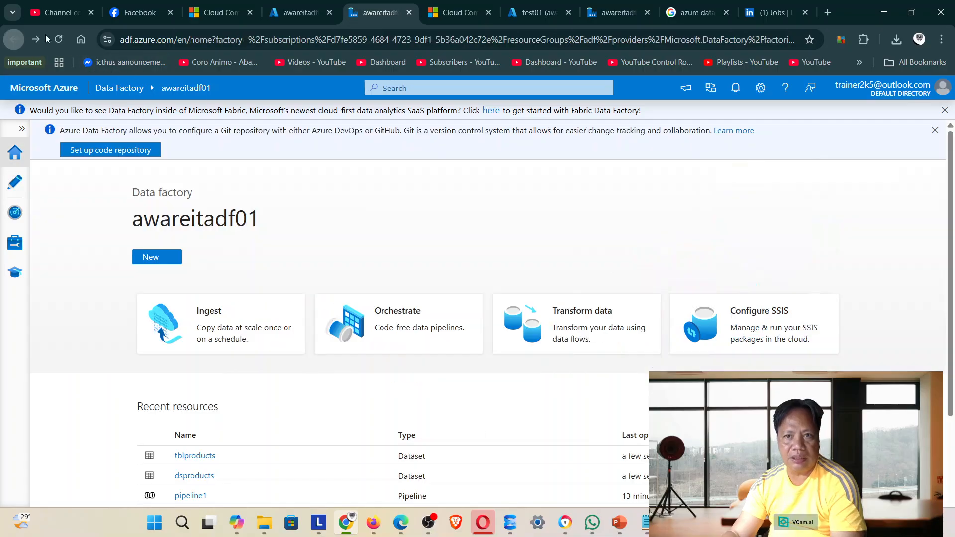
- Set the sink dataset of pipeline2's Copy data activity to tblproducts and review its write behavior, table option and pre-copy script settings
{"action": "left_click", "coordinate": [616, 13]}
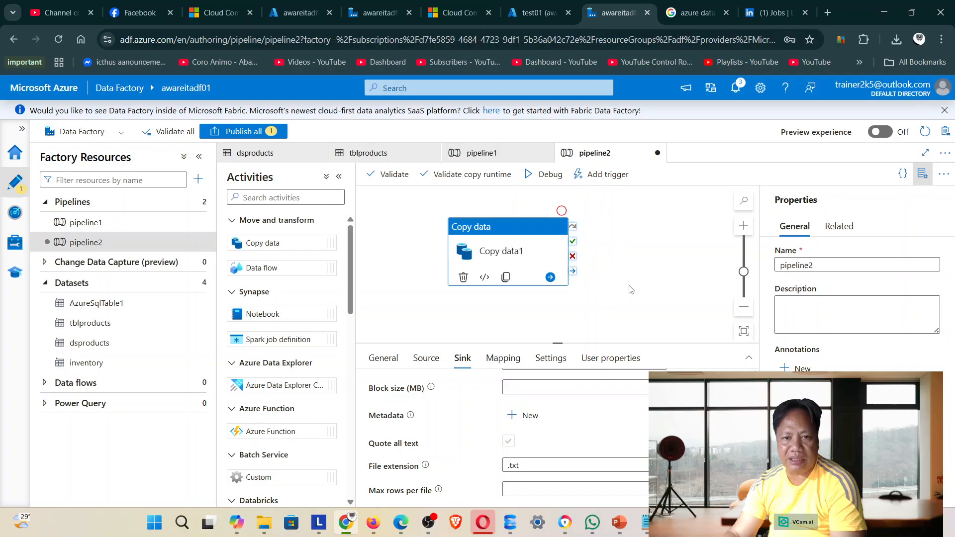
{"action": "scroll", "coordinate": [672, 342], "scroll_direction": "down", "scroll_amount": 1}
{"action": "scroll", "coordinate": [502, 433], "scroll_direction": "up", "scroll_amount": 2}
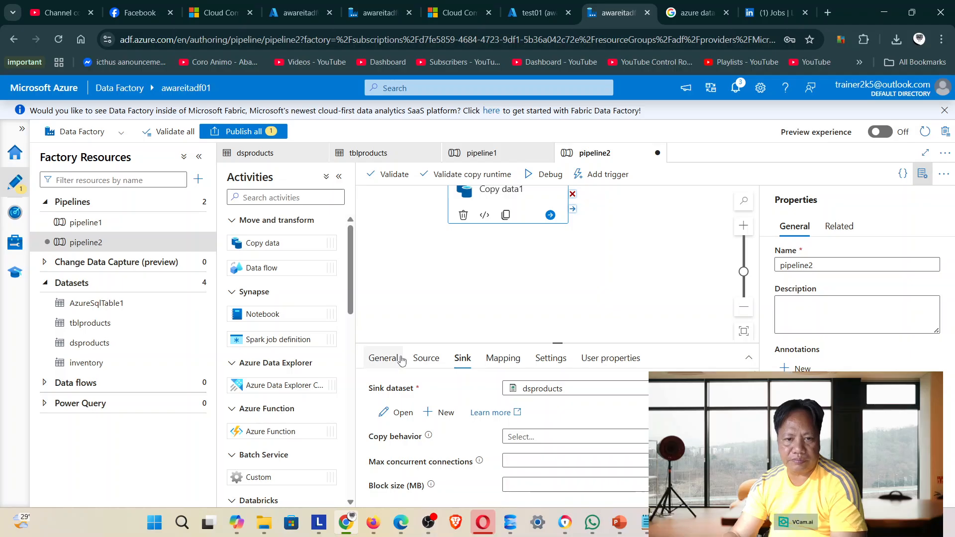
{"action": "left_click", "coordinate": [617, 389]}
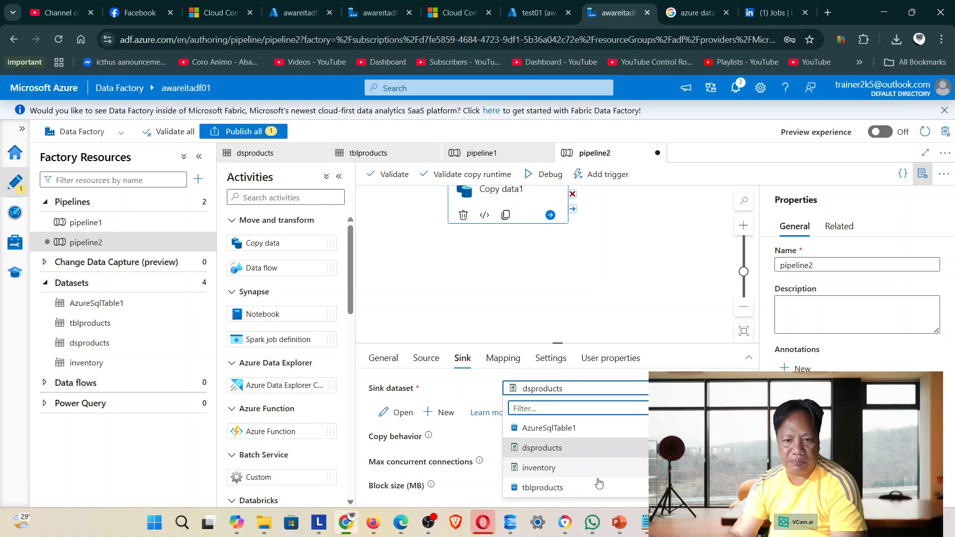
{"action": "left_click", "coordinate": [599, 488]}
{"action": "scroll", "coordinate": [503, 438], "scroll_direction": "down", "scroll_amount": 3}
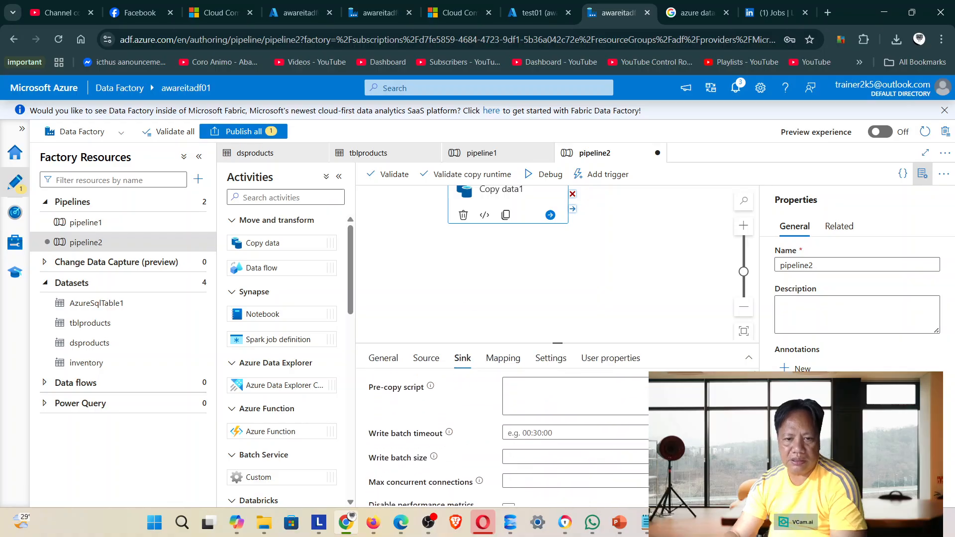
{"action": "scroll", "coordinate": [503, 438], "scroll_direction": "up", "scroll_amount": 2}
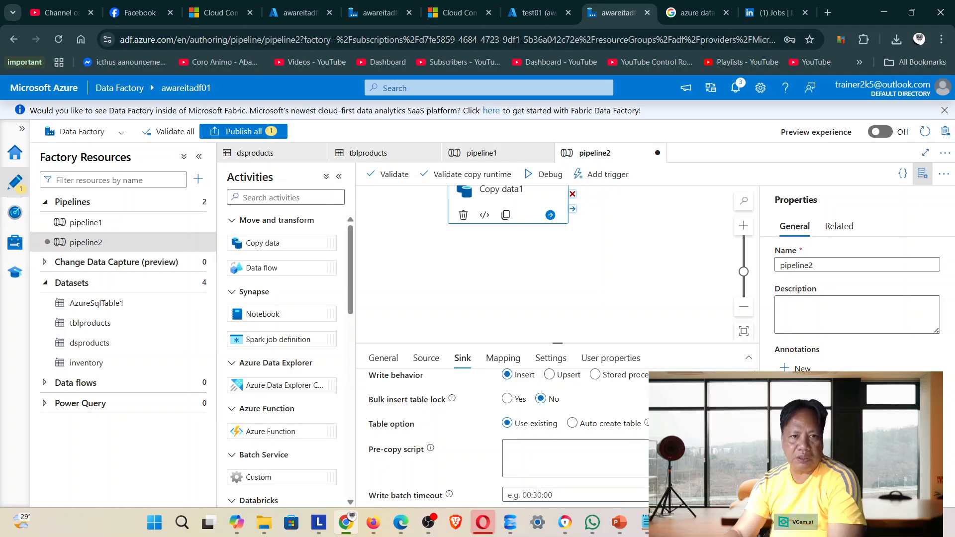
{"action": "scroll", "coordinate": [613, 326], "scroll_direction": "down", "scroll_amount": 2}
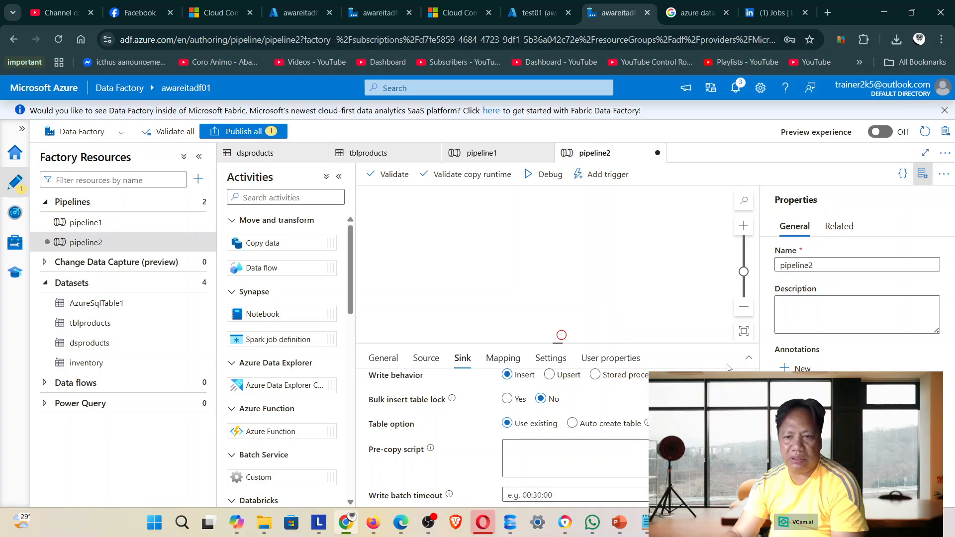
{"action": "scroll", "coordinate": [602, 284], "scroll_direction": "up", "scroll_amount": 3}
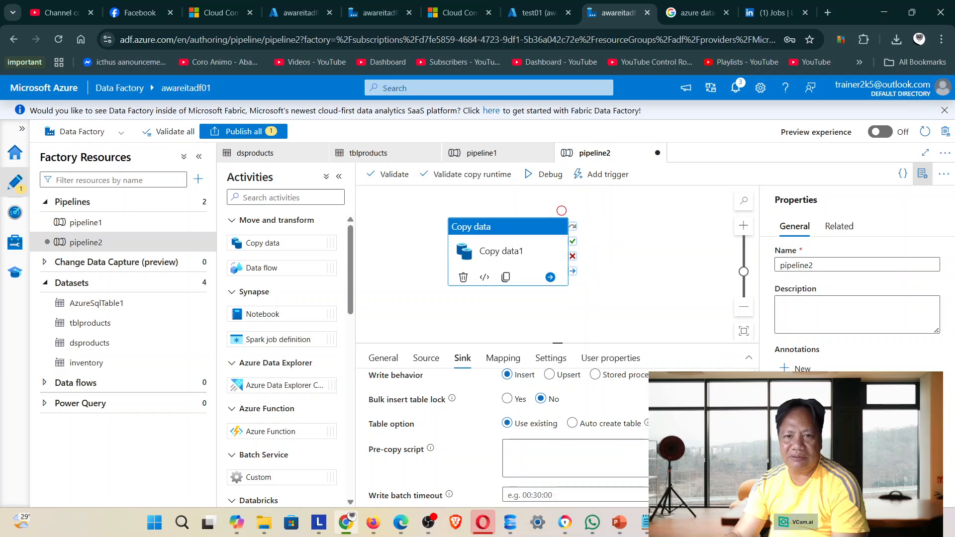
- Try a debug run of pipeline2 twice, reading the pipeline validation output each time and returning to the Copy data activity
{"action": "left_click", "coordinate": [546, 179]}
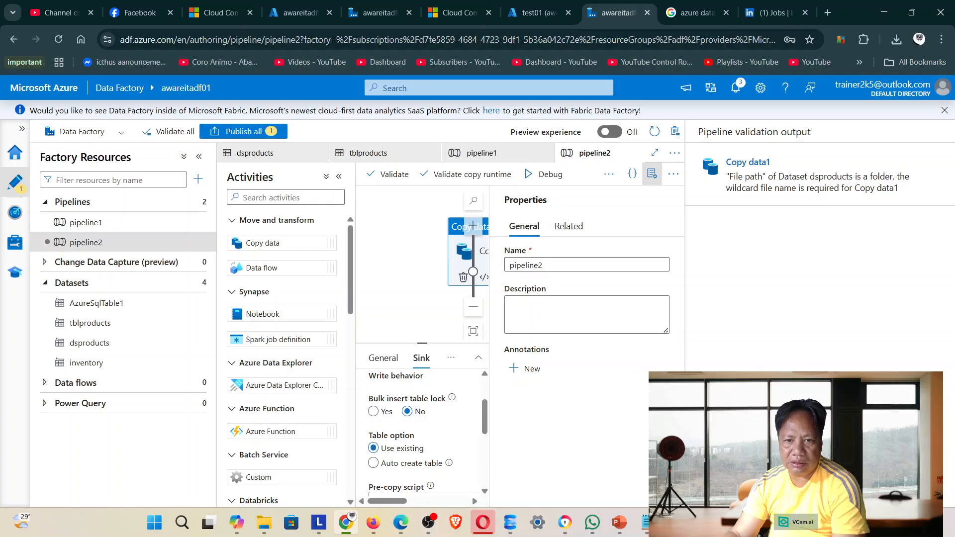
{"action": "left_click", "coordinate": [561, 210]}
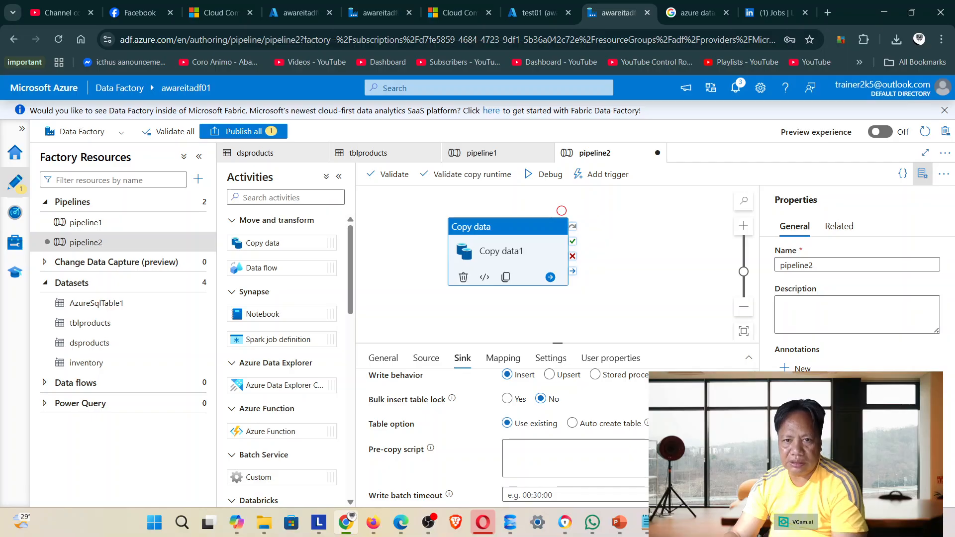
{"action": "left_click", "coordinate": [546, 179]}
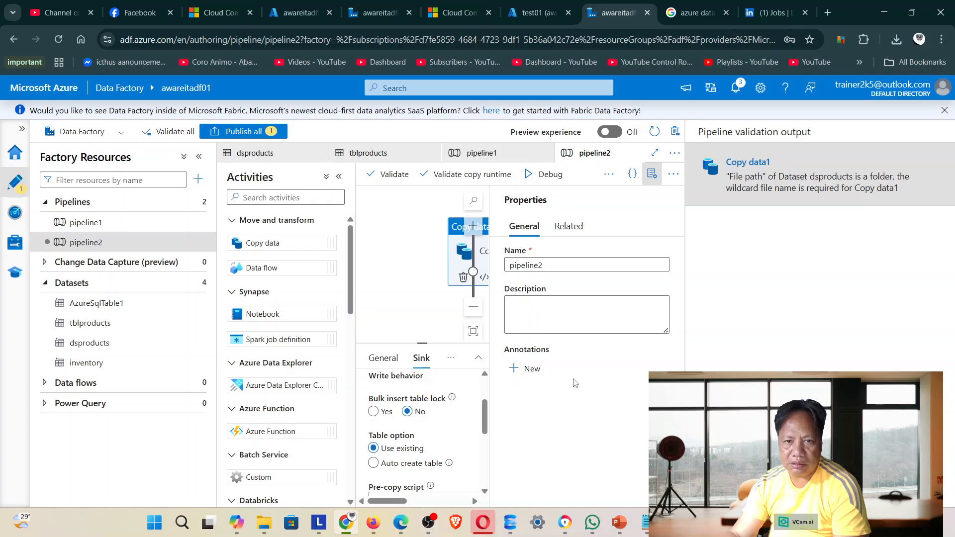
{"action": "left_click", "coordinate": [562, 211]}
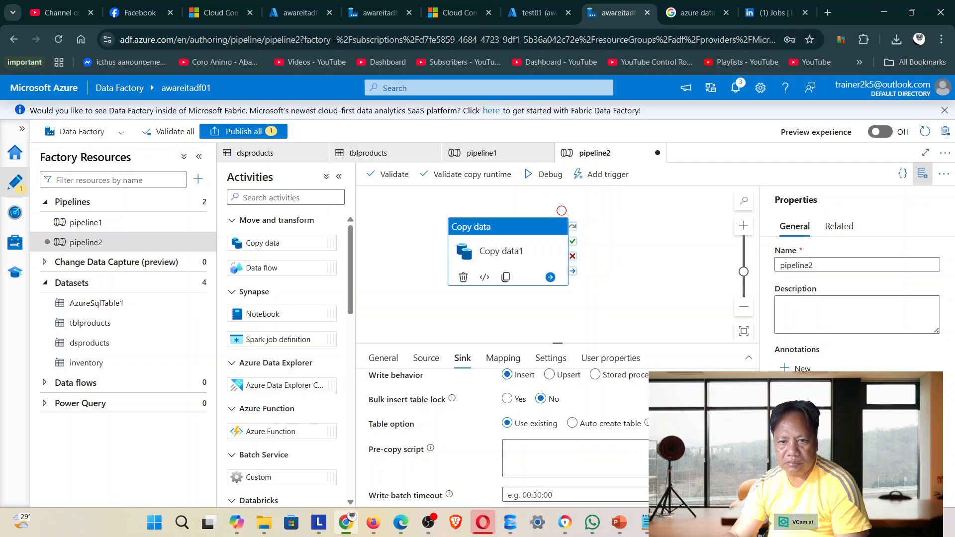
- Recheck the sink settings, try to publish all pending factory changes and dismiss the notification
{"action": "scroll", "coordinate": [508, 438], "scroll_direction": "down", "scroll_amount": 2}
{"action": "scroll", "coordinate": [507, 438], "scroll_direction": "up", "scroll_amount": 2}
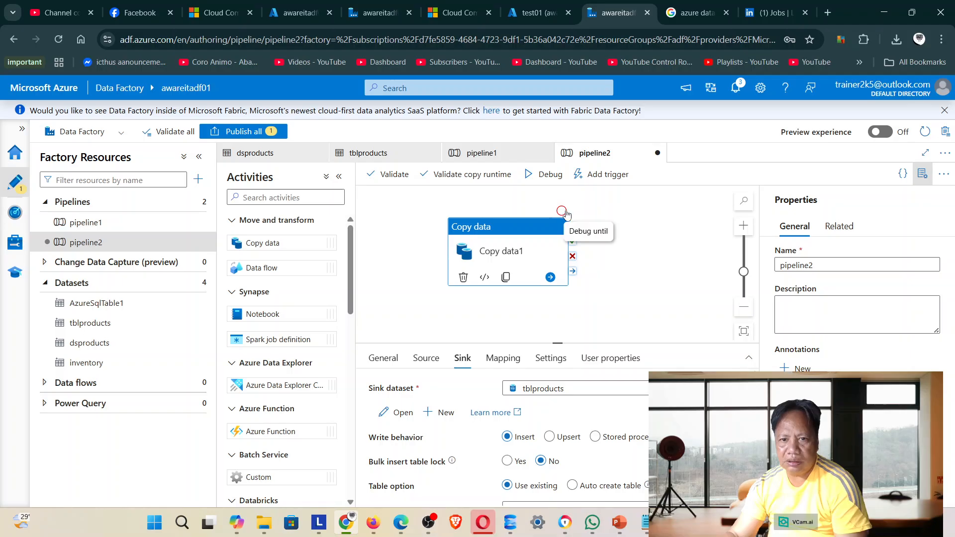
{"action": "left_click", "coordinate": [243, 131]}
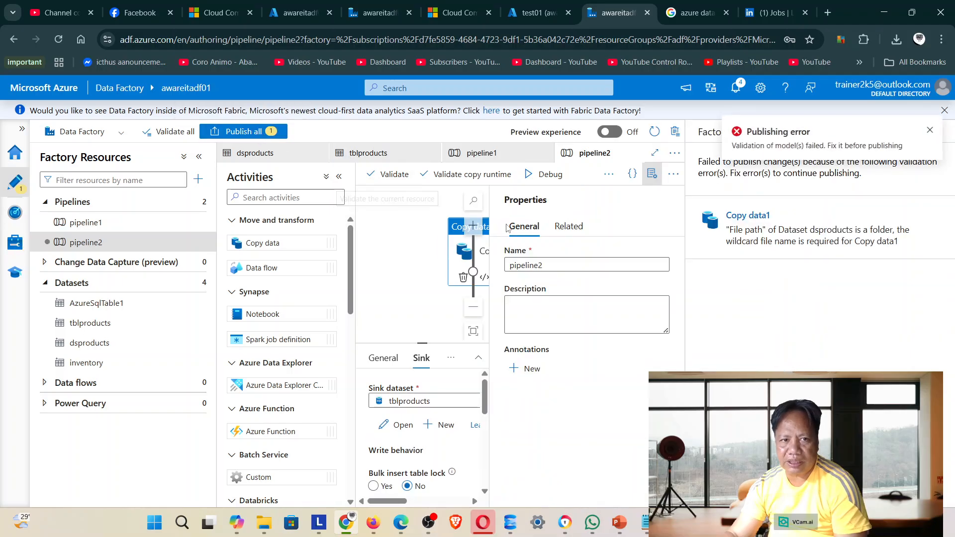
{"action": "left_click", "coordinate": [931, 132]}
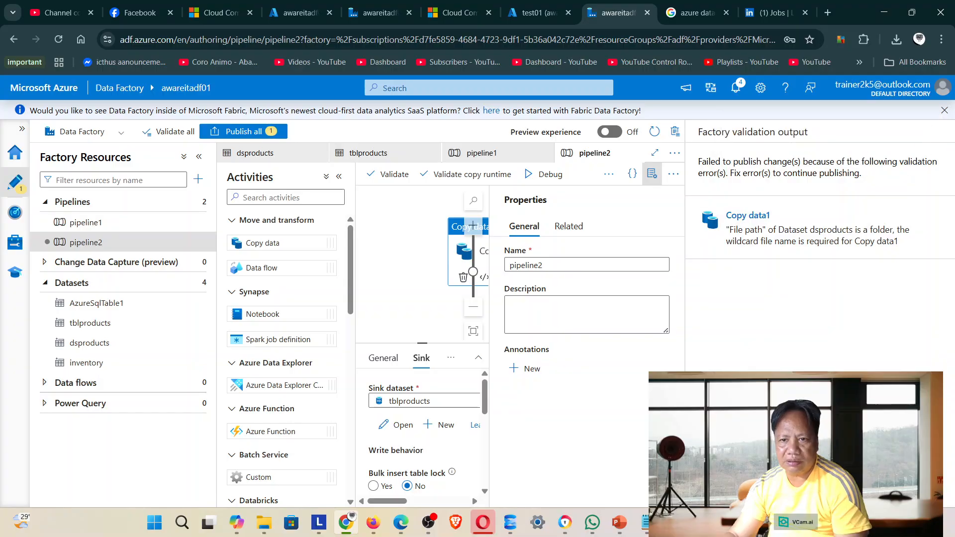
- Reposition the Copy data1 activity on pipeline2's canvas and try a debug run of the pipeline
{"action": "left_click", "coordinate": [562, 210]}
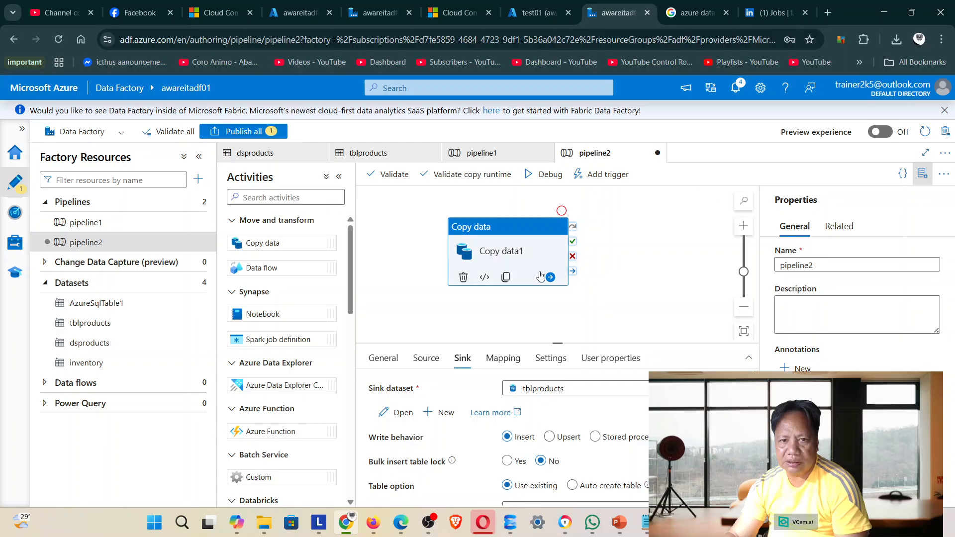
{"action": "mouse_move", "coordinate": [500, 229]}
{"action": "left_mouse_down"}
{"action": "mouse_move", "coordinate": [453, 241]}
{"action": "mouse_move", "coordinate": [506, 243]}
{"action": "left_mouse_up"}
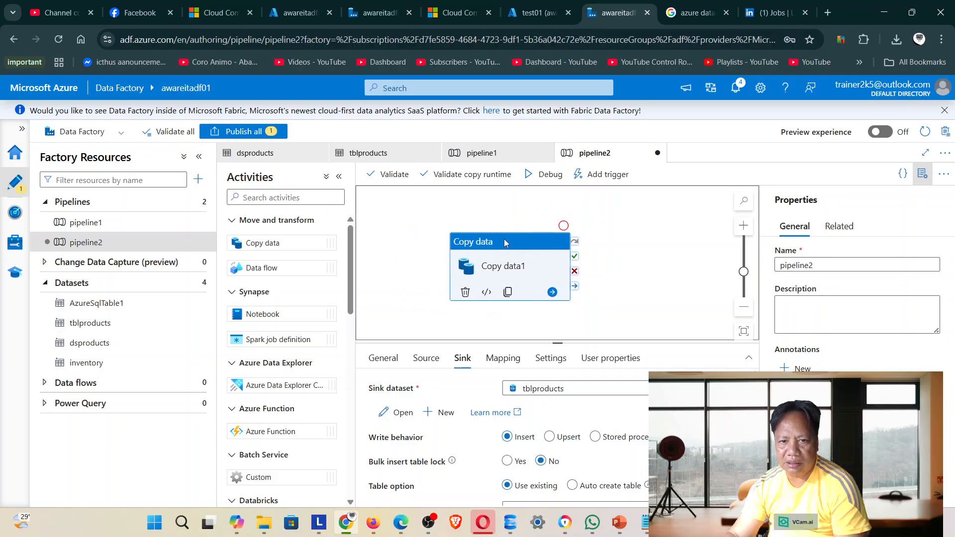
{"action": "left_click", "coordinate": [567, 225]}
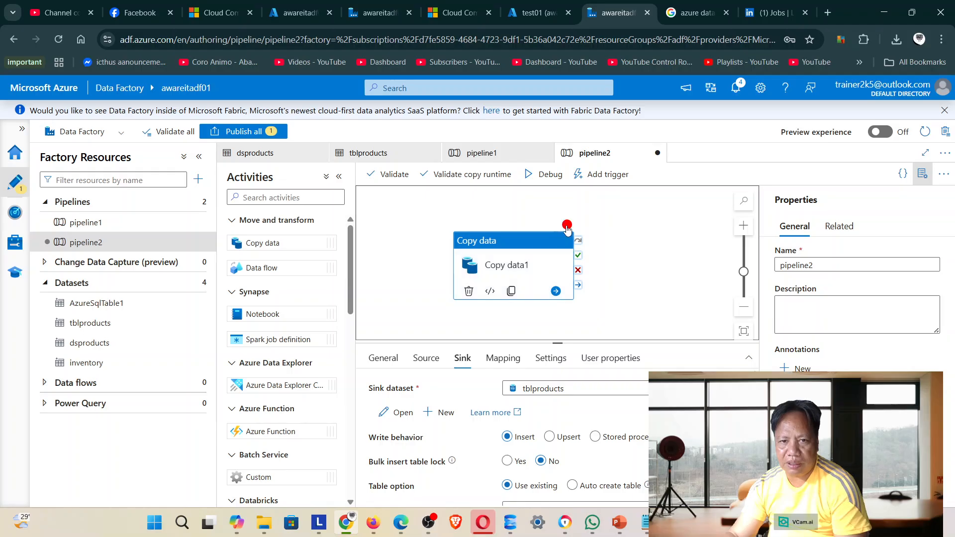
{"action": "left_click", "coordinate": [535, 176]}
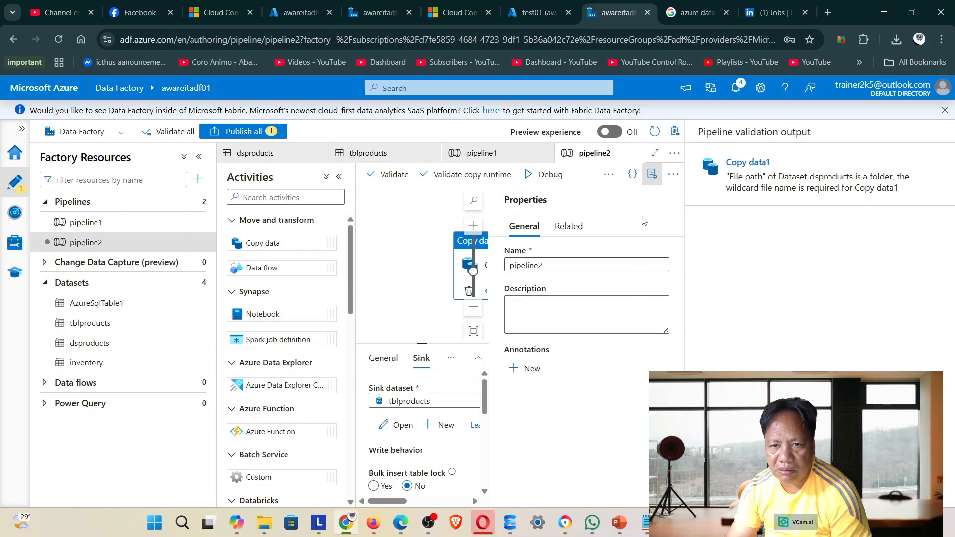
{"action": "left_click", "coordinate": [675, 175]}
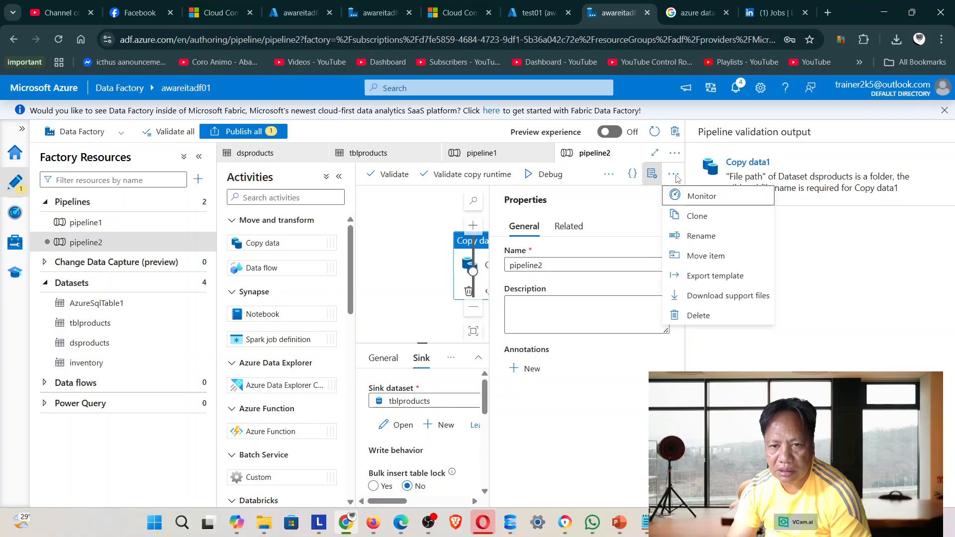
{"action": "key", "text": "Escape"}
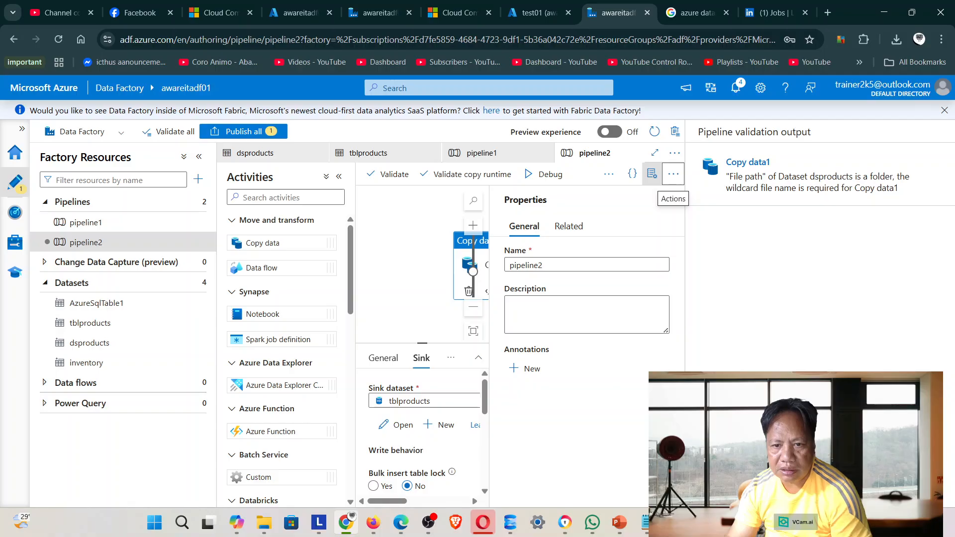
{"action": "left_click", "coordinate": [527, 368]}
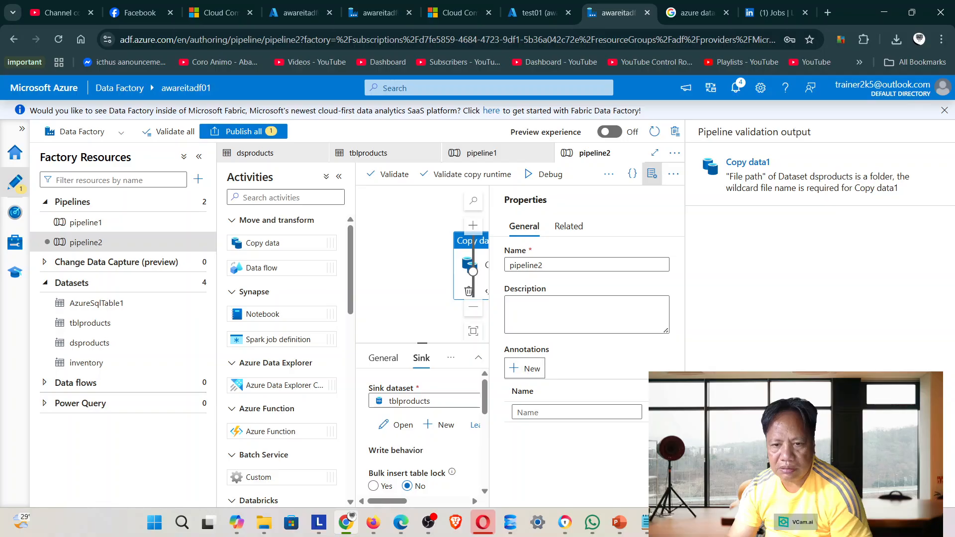
{"action": "left_click", "coordinate": [657, 412]}
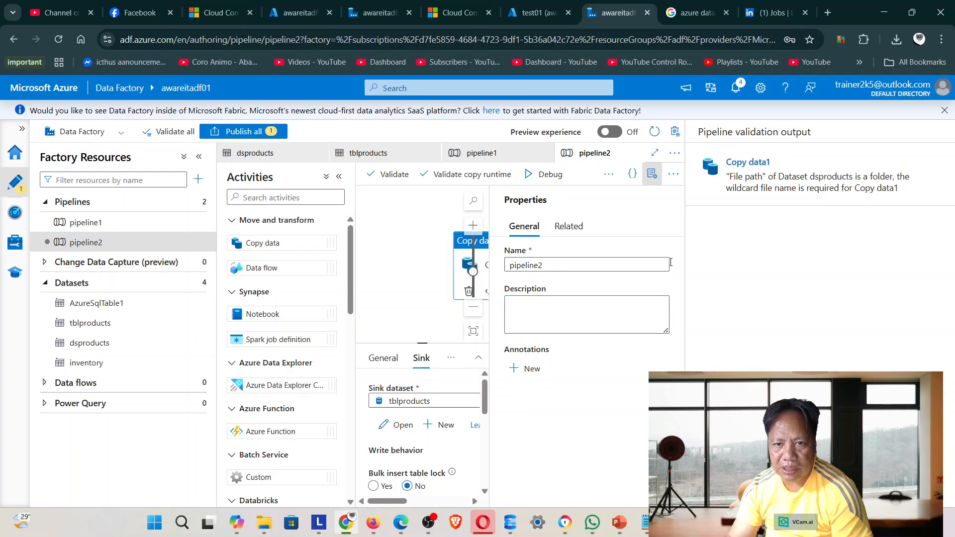
- Hide pipeline2's properties and review the sink, mapping, user properties and settings of the Copy data1 activity
{"action": "left_click", "coordinate": [651, 182]}
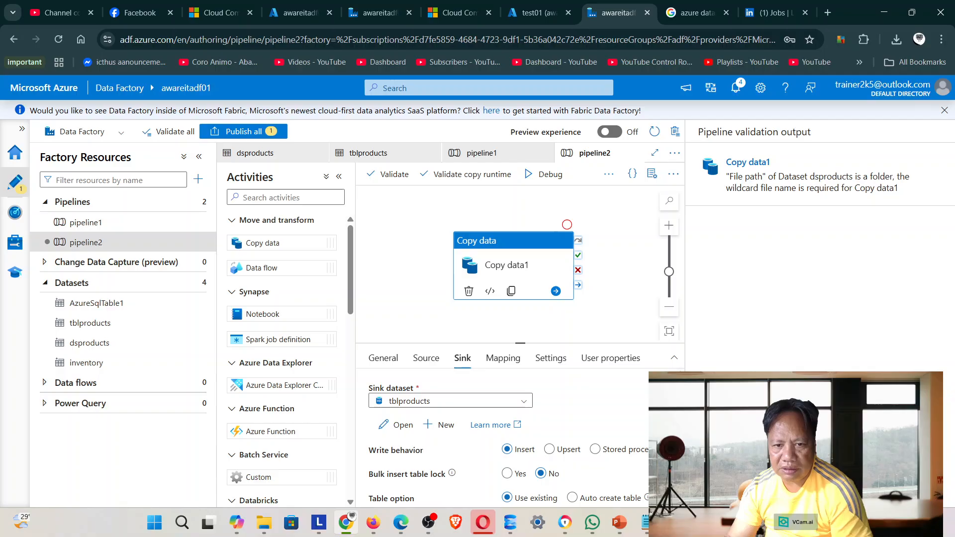
{"action": "scroll", "coordinate": [507, 437], "scroll_direction": "down", "scroll_amount": 5}
{"action": "scroll", "coordinate": [508, 438], "scroll_direction": "up", "scroll_amount": 5}
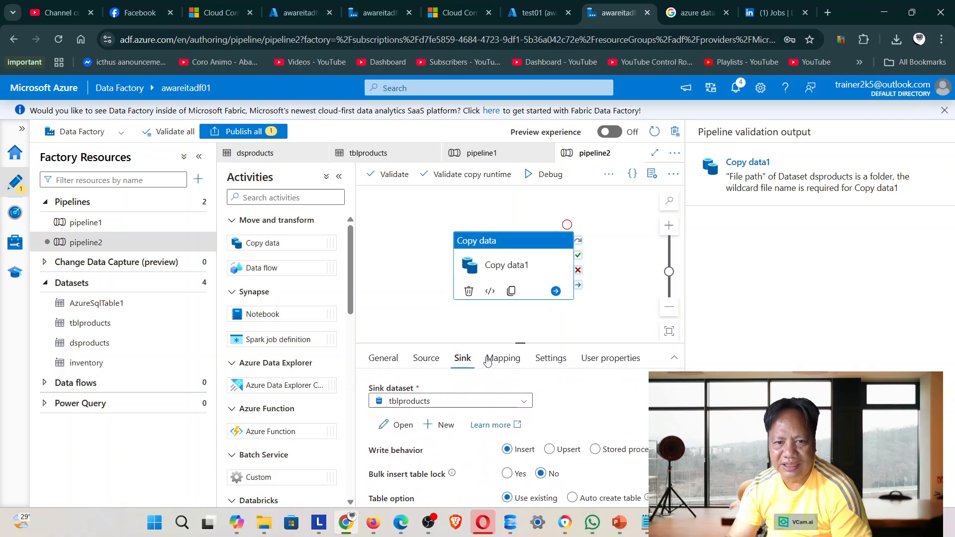
{"action": "left_click", "coordinate": [502, 358]}
{"action": "left_click", "coordinate": [551, 358]}
{"action": "left_click", "coordinate": [611, 358]}
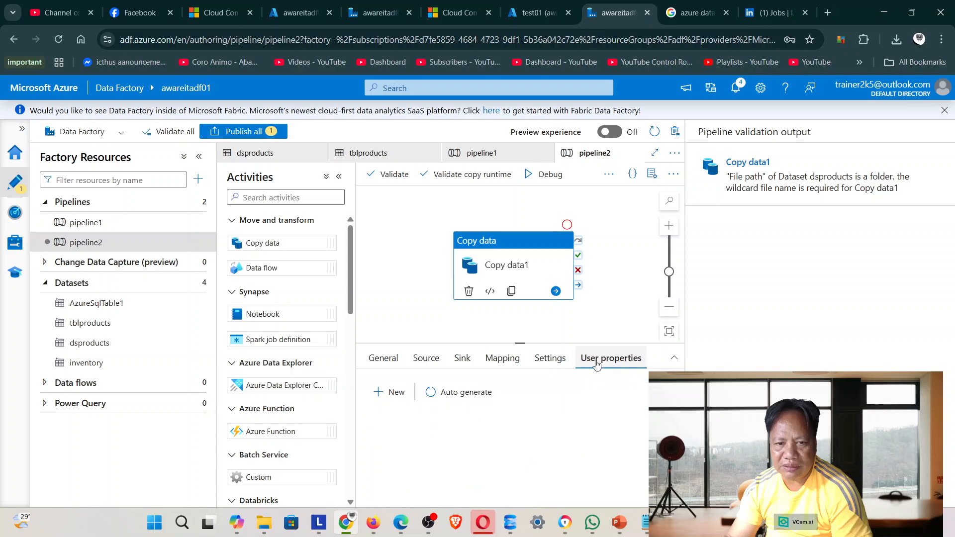
{"action": "left_click", "coordinate": [550, 359]}
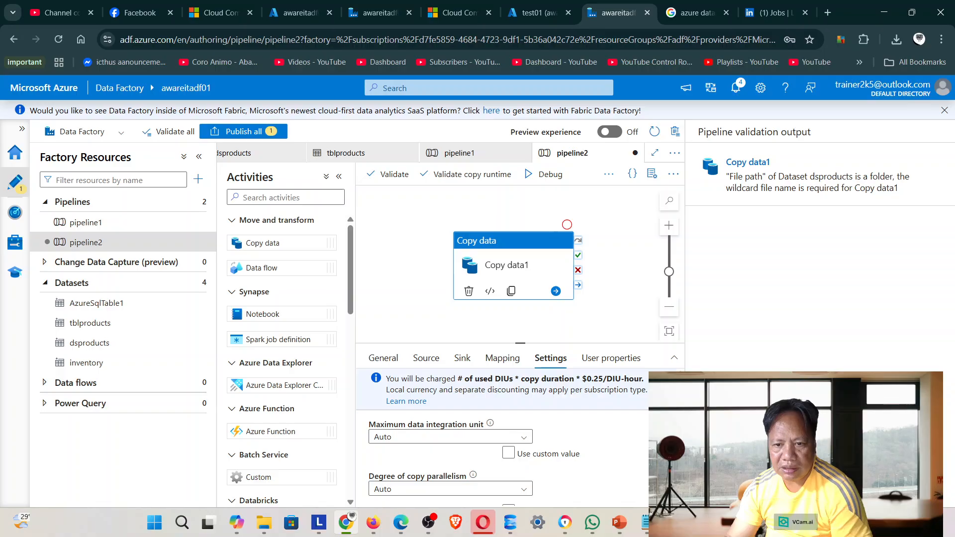
- Dismiss the validation output, check the remaining Copy data1 settings and retry the debug run of pipeline2
{"action": "left_click", "coordinate": [717, 493]}
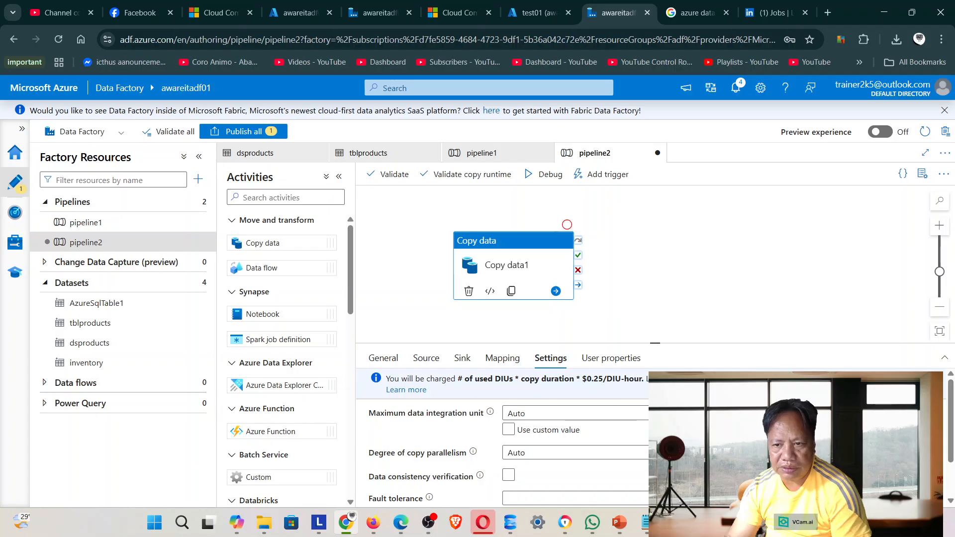
{"action": "left_click", "coordinate": [935, 380]}
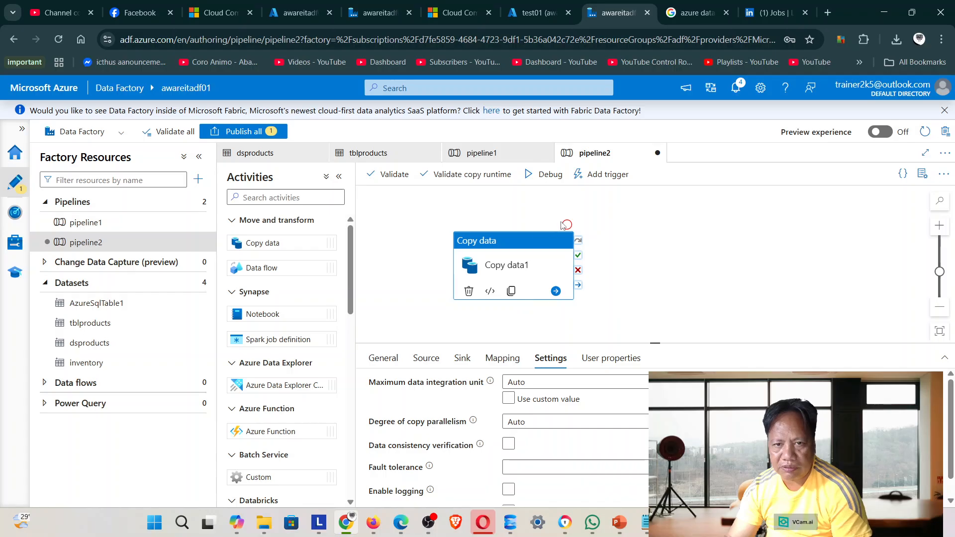
{"action": "left_click", "coordinate": [547, 177]}
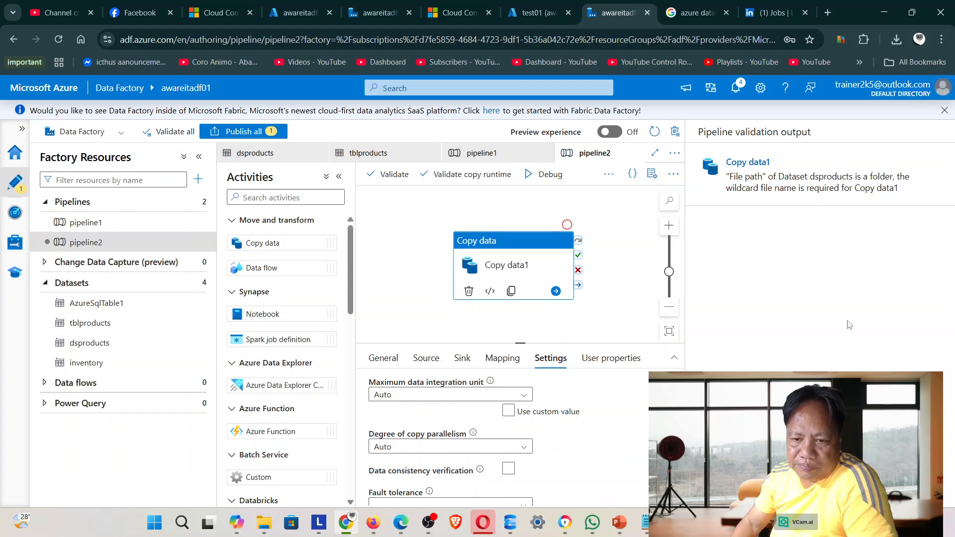
- Switch to the test01 database's query editor and run only the statement select * from [dbo].[Products]
{"action": "left_click", "coordinate": [374, 10]}
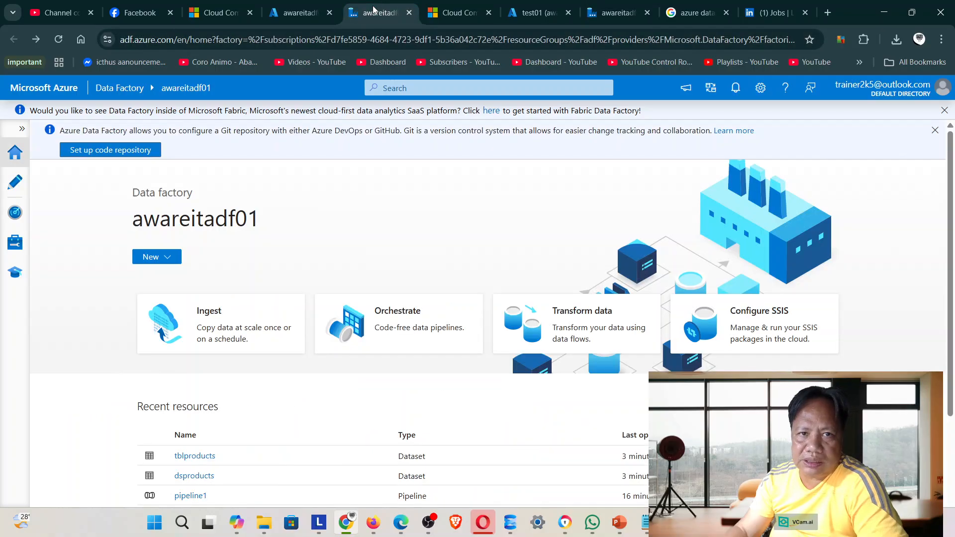
{"action": "left_click", "coordinate": [301, 11]}
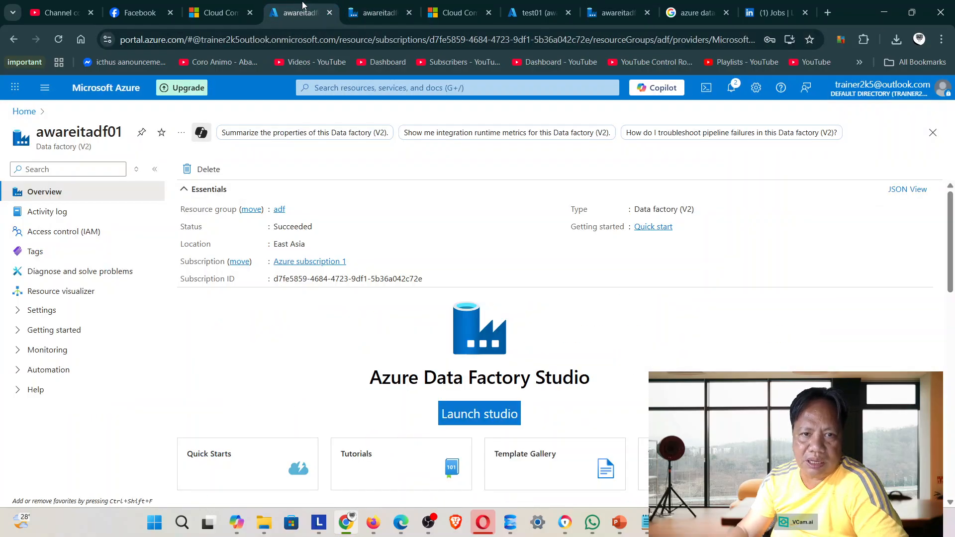
{"action": "left_click", "coordinate": [374, 11]}
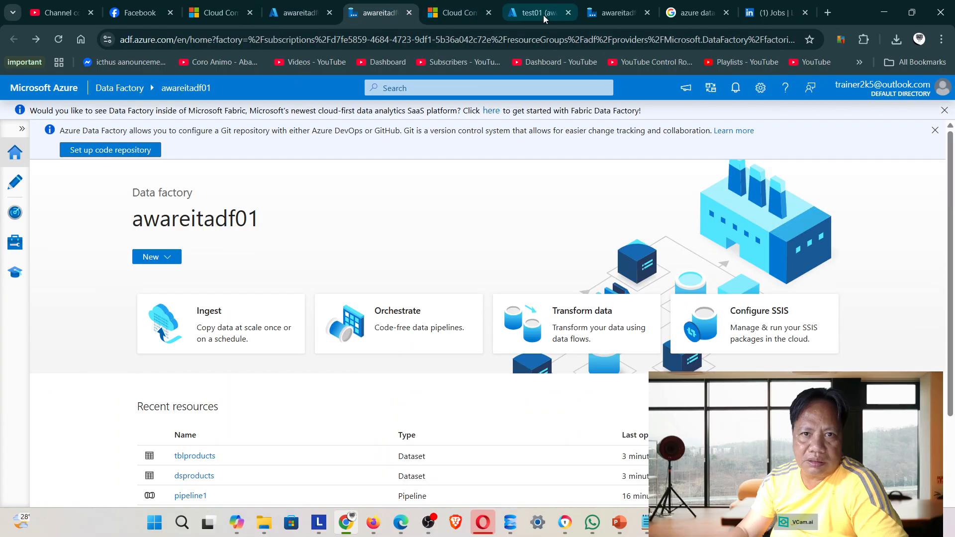
{"action": "left_click", "coordinate": [535, 11]}
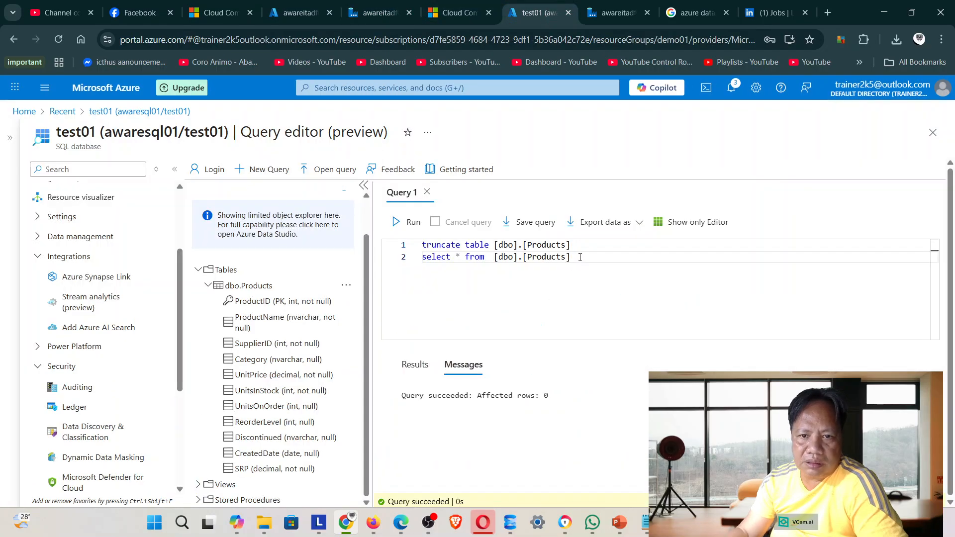
{"action": "left_click_drag", "start_coordinate": [580, 258], "coordinate": [422, 258]}
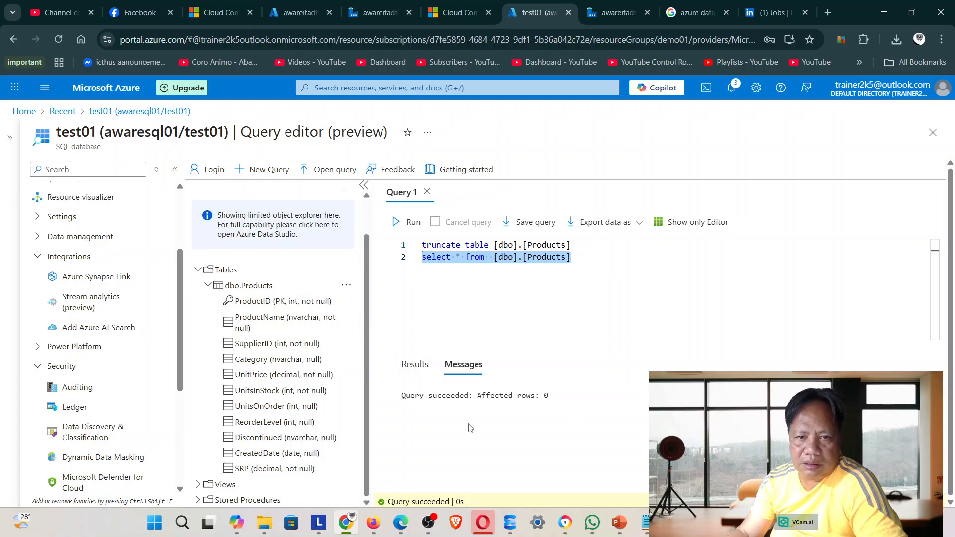
{"action": "left_click", "coordinate": [407, 222]}
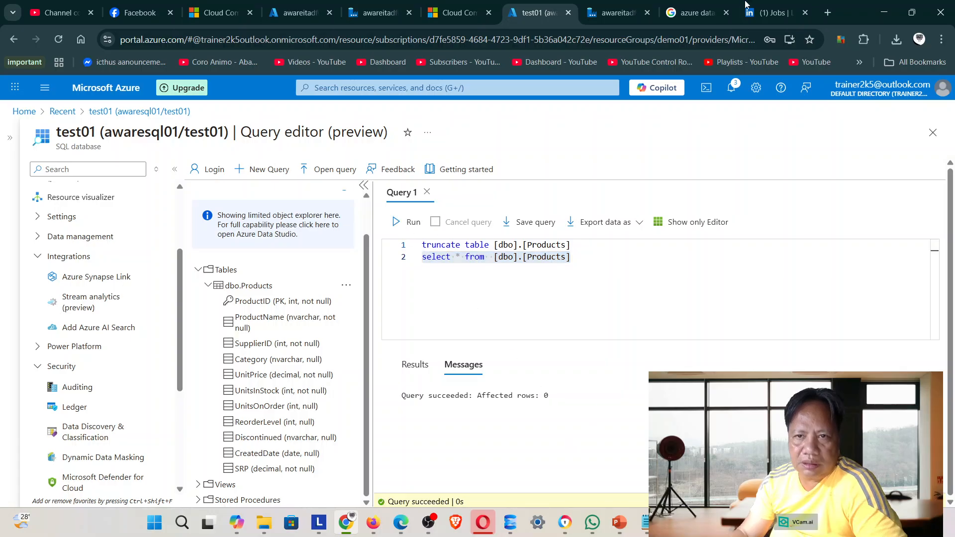
- Return to pipeline2 in Data Factory, try again to publish all pending changes and dismiss the notification
{"action": "left_click", "coordinate": [694, 12]}
{"action": "left_click", "coordinate": [617, 13]}
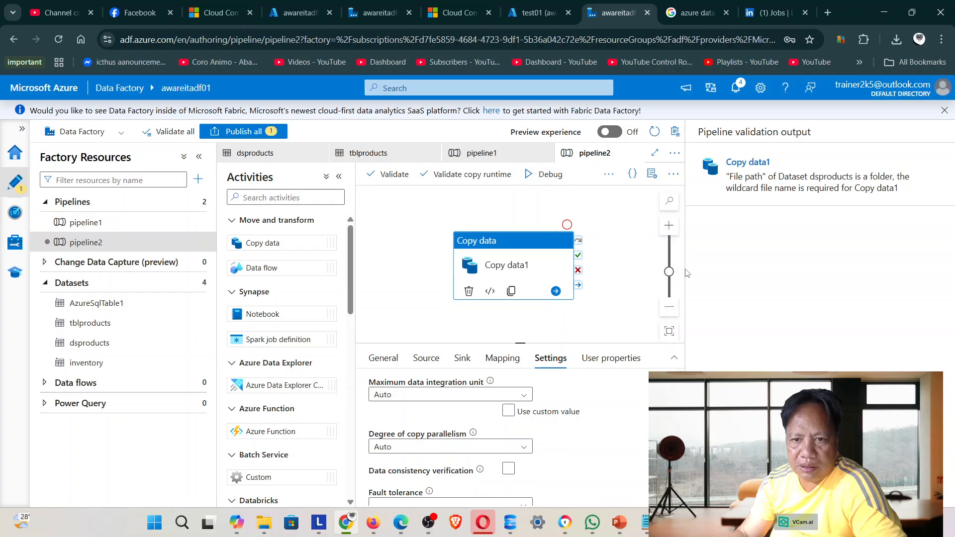
{"action": "left_click", "coordinate": [234, 133]}
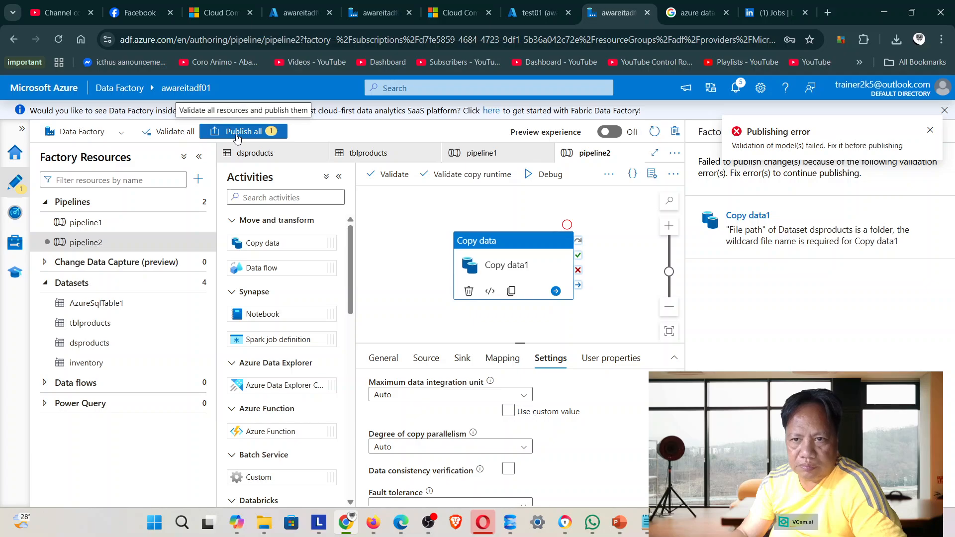
{"action": "left_click", "coordinate": [930, 131]}
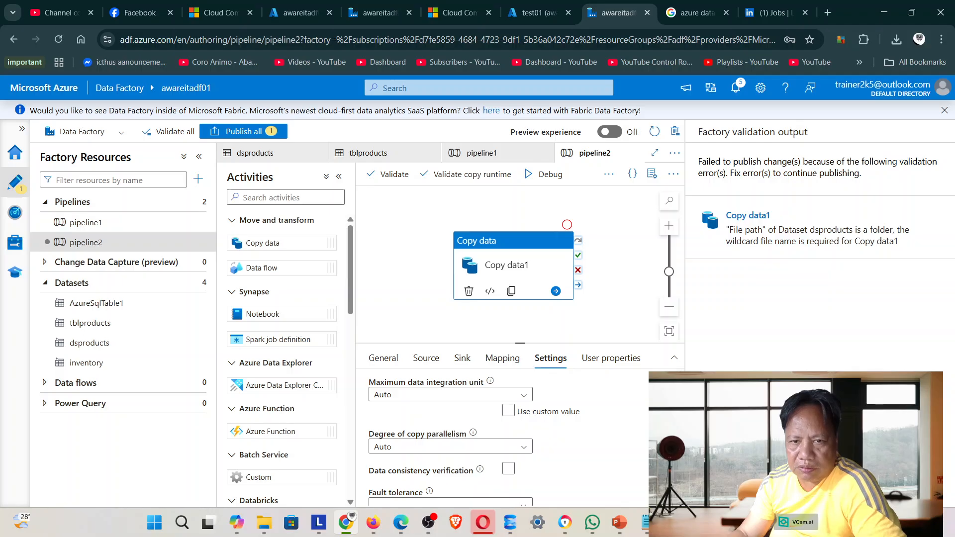
- Examine Copy data1's settings, sink, source and general options, enlarging the configuration area to see more of them
{"action": "scroll", "coordinate": [522, 399], "scroll_direction": "down", "scroll_amount": 1}
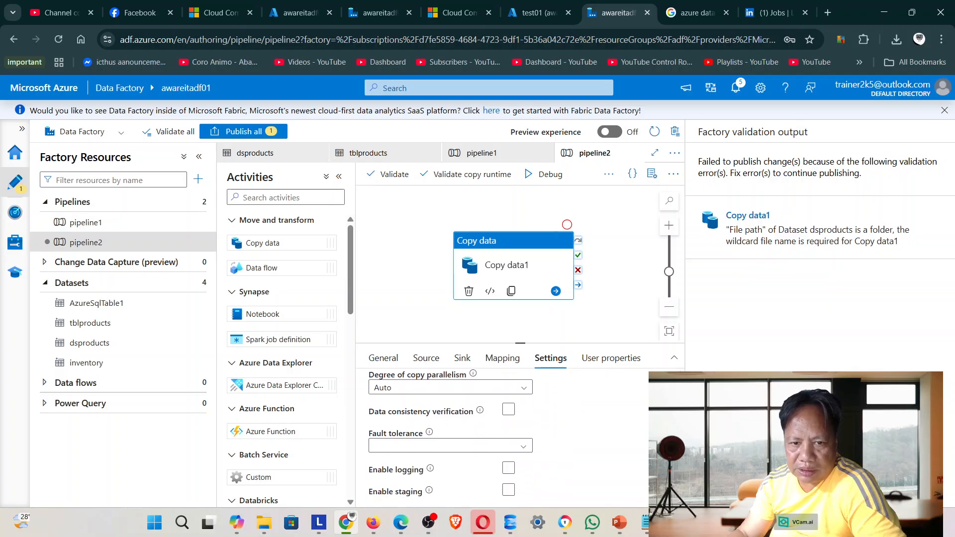
{"action": "left_click", "coordinate": [470, 363]}
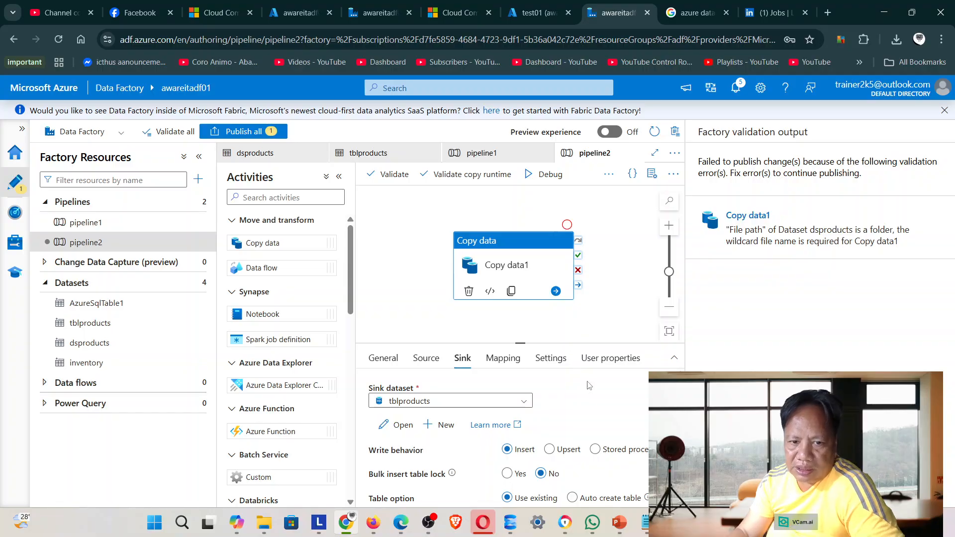
{"action": "scroll", "coordinate": [547, 428], "scroll_direction": "down", "scroll_amount": 4}
{"action": "scroll", "coordinate": [621, 434], "scroll_direction": "up", "scroll_amount": 2}
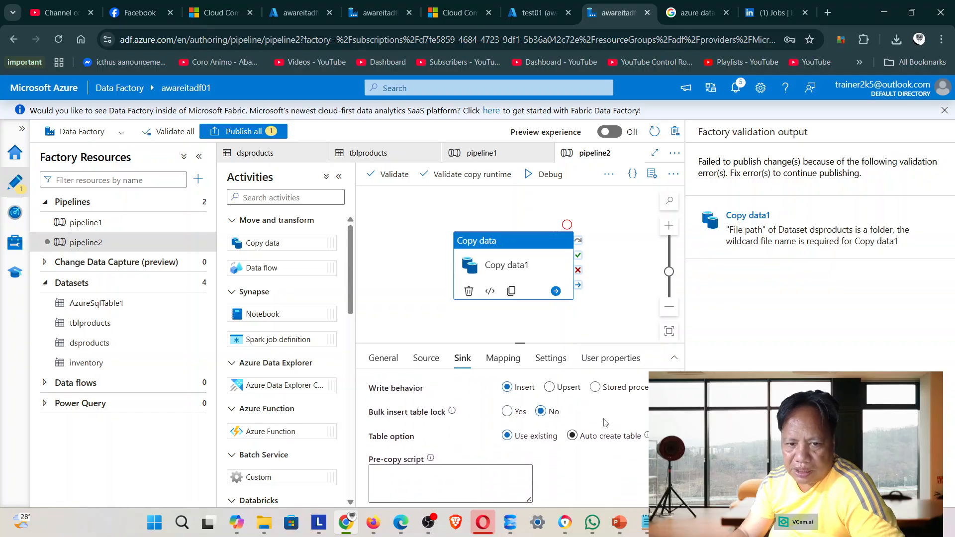
{"action": "left_click", "coordinate": [427, 358]}
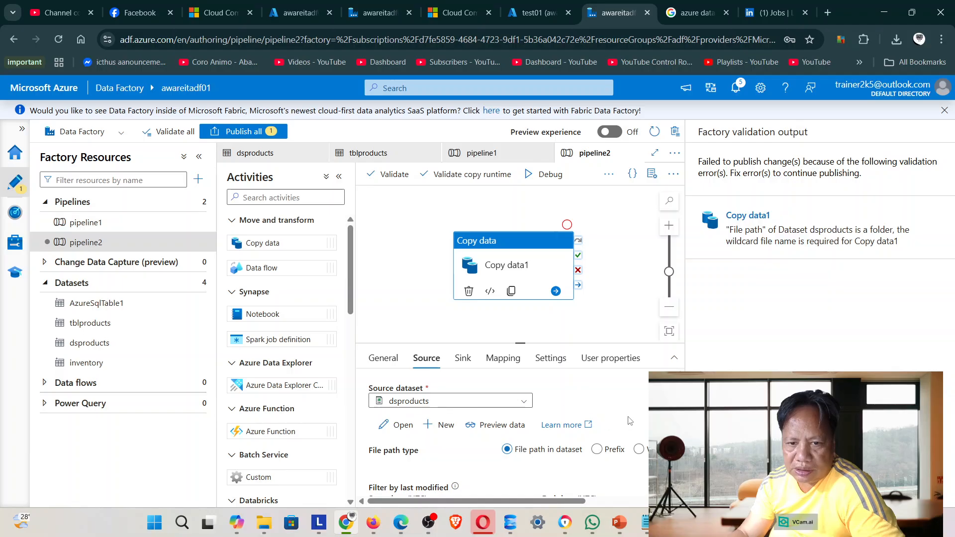
{"action": "key", "text": "Left"}
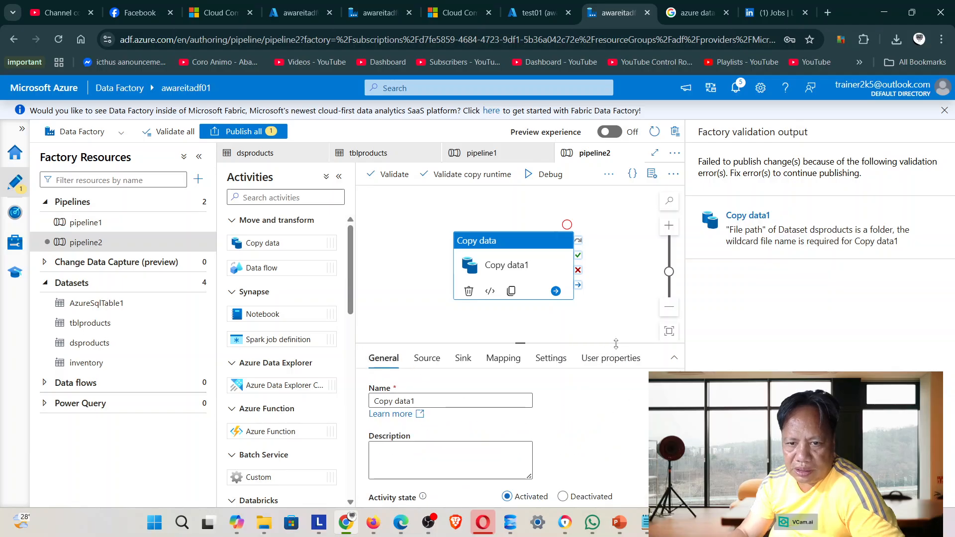
{"action": "left_click_drag", "start_coordinate": [616, 344], "coordinate": [616, 306]}
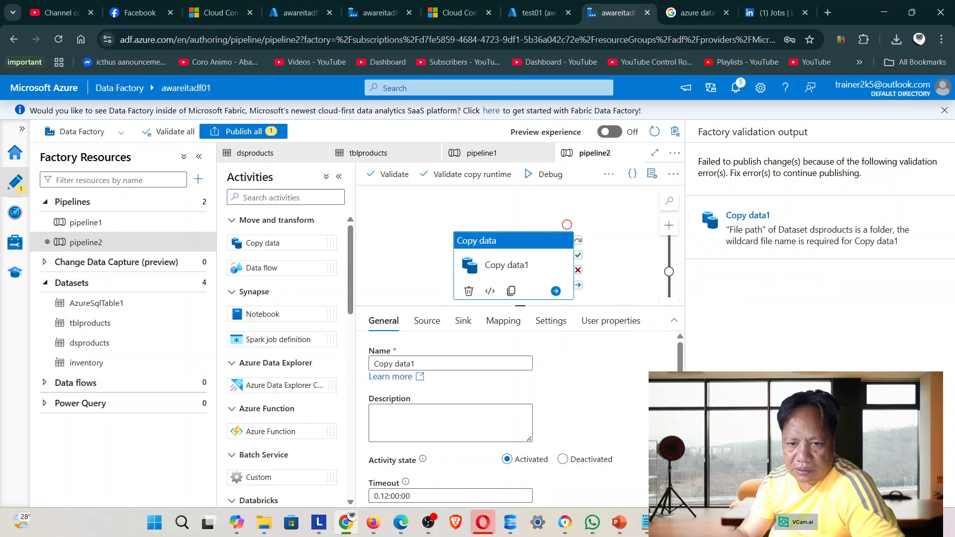
{"action": "scroll", "coordinate": [518, 413], "scroll_direction": "down", "scroll_amount": 3}
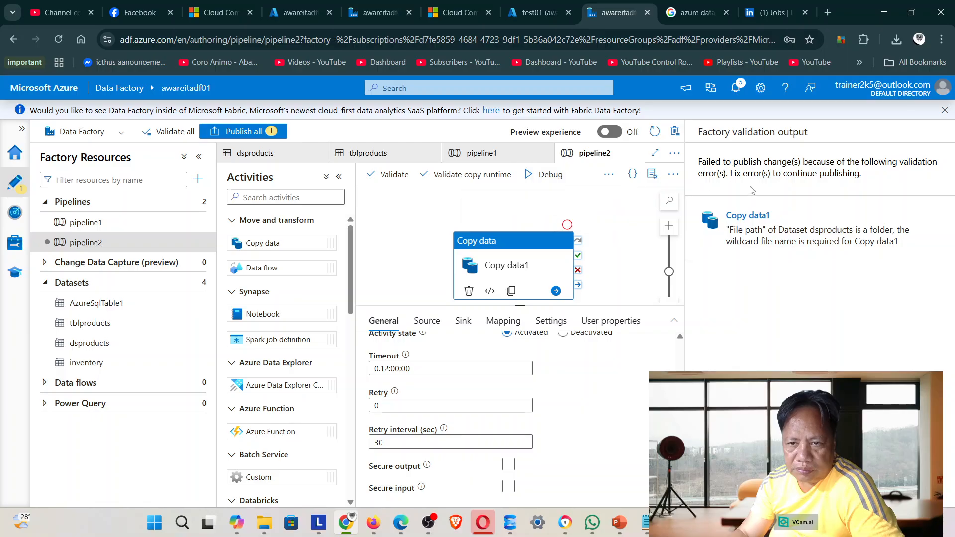
- Dismiss the Microsoft Fabric announcement banner and try another debug run of pipeline2
{"action": "left_click", "coordinate": [946, 110]}
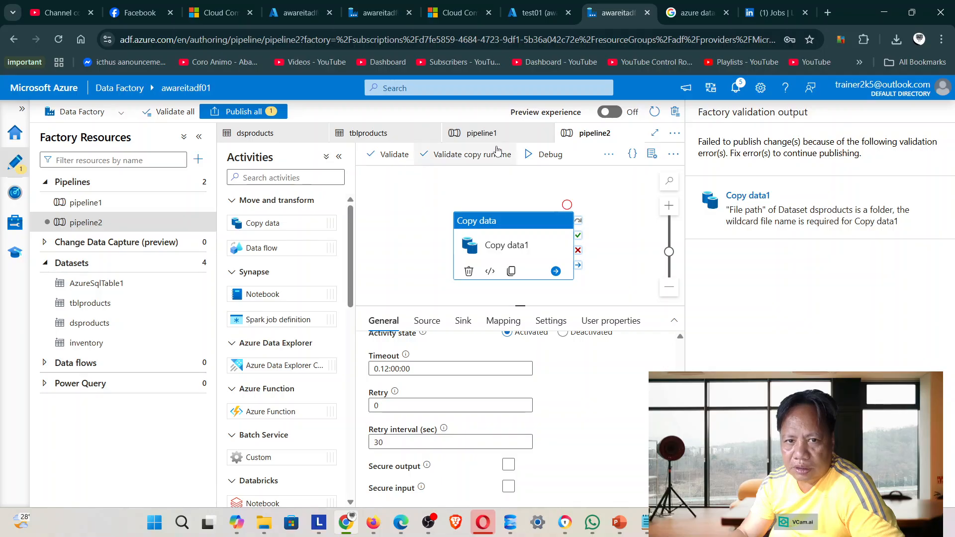
{"action": "left_click", "coordinate": [545, 154]}
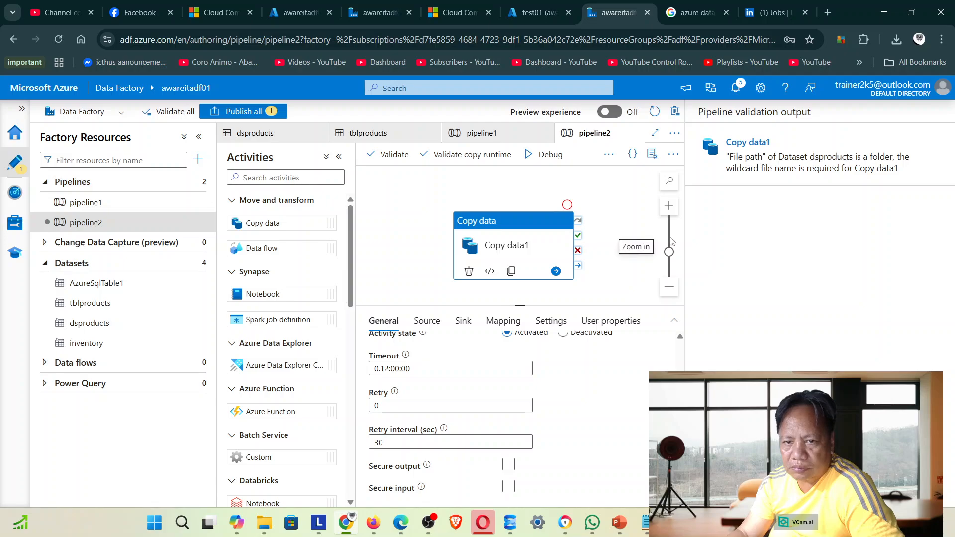
{"action": "left_click", "coordinate": [668, 287]}
{"action": "left_click", "coordinate": [668, 288]}
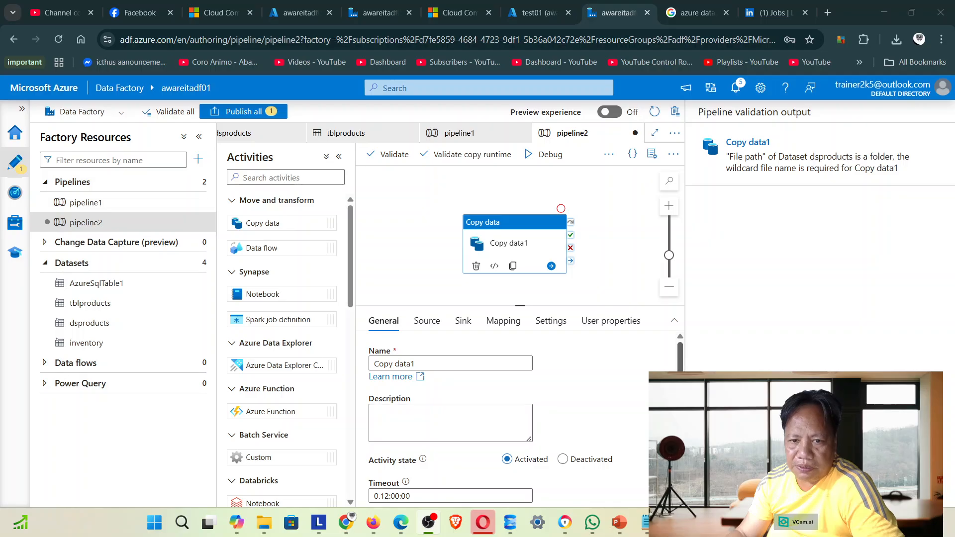
{"action": "scroll", "coordinate": [497, 423], "scroll_direction": "down", "scroll_amount": 3}
{"action": "key", "text": "shift+Tab"}
{"action": "key", "text": "shift+Tab"}
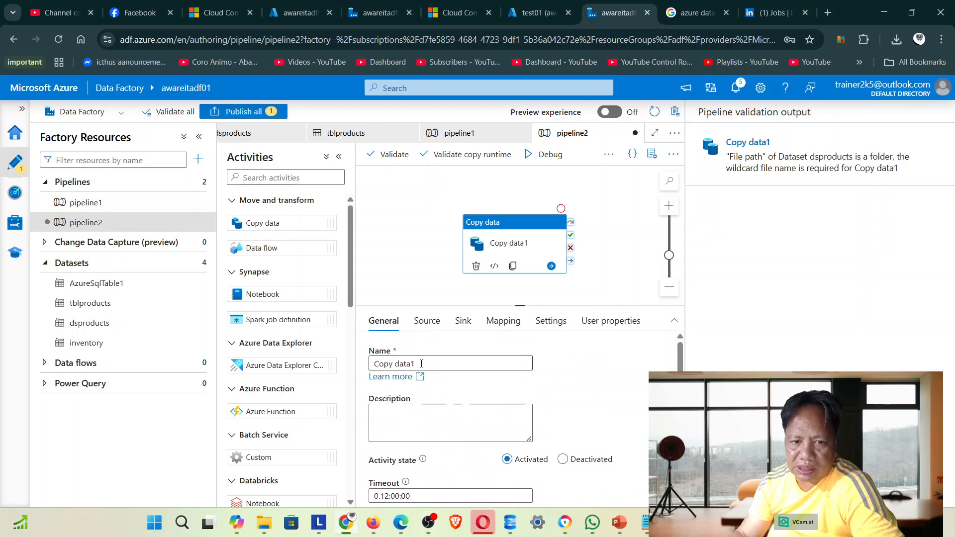
- Rename the Copy data1 activity as copyproducts, without a space, and try another debug run of pipeline2
{"action": "key", "text": "BackSpace"}
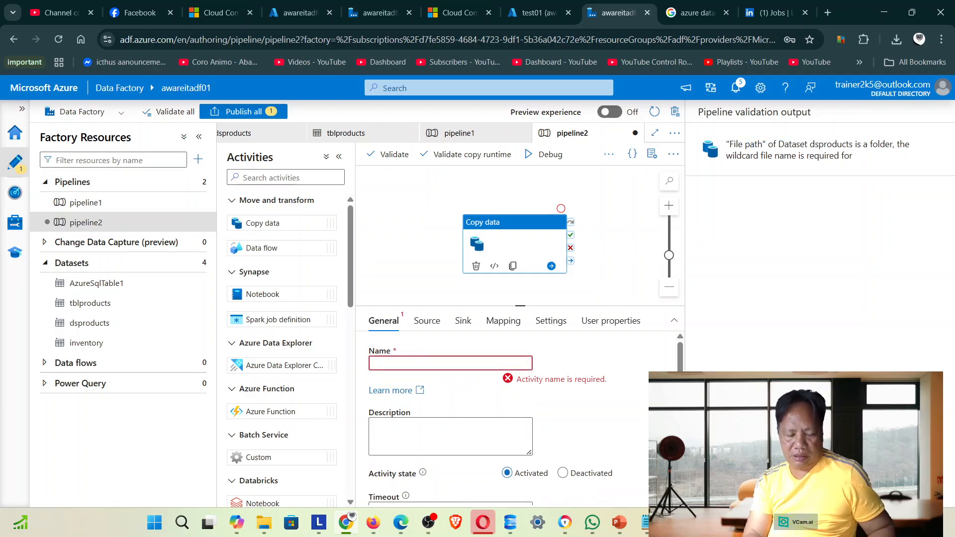
{"action": "type", "text": "c"}
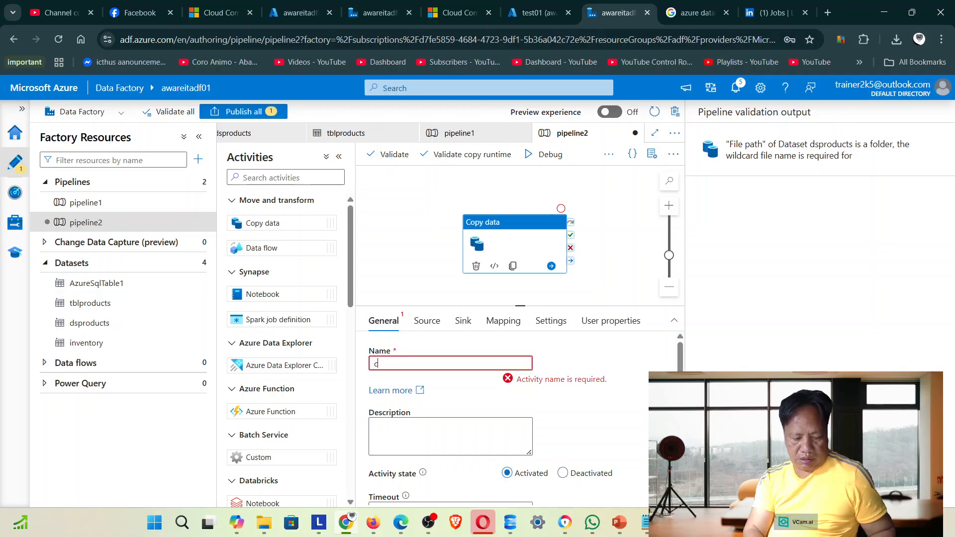
{"action": "type", "text": "opy products"}
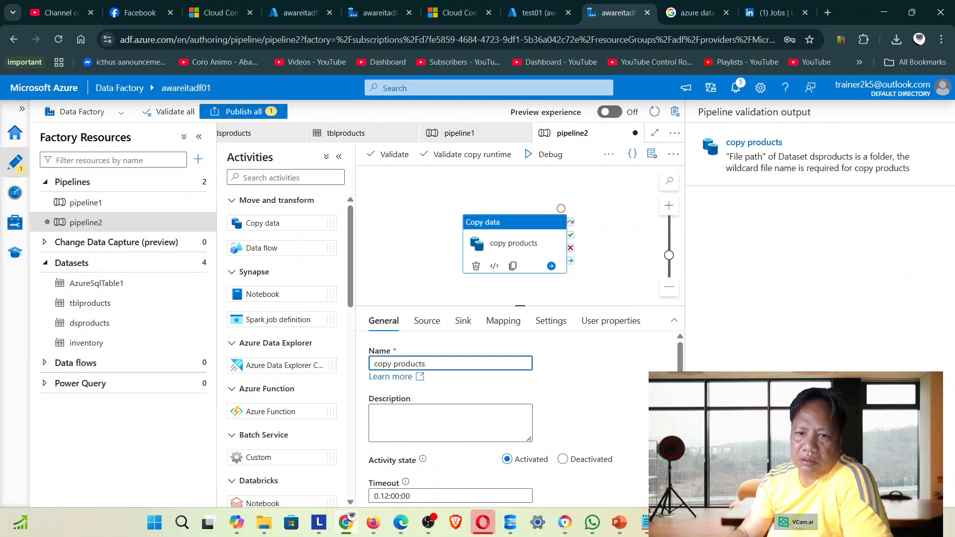
{"action": "scroll", "coordinate": [622, 404], "scroll_direction": "down", "scroll_amount": 3}
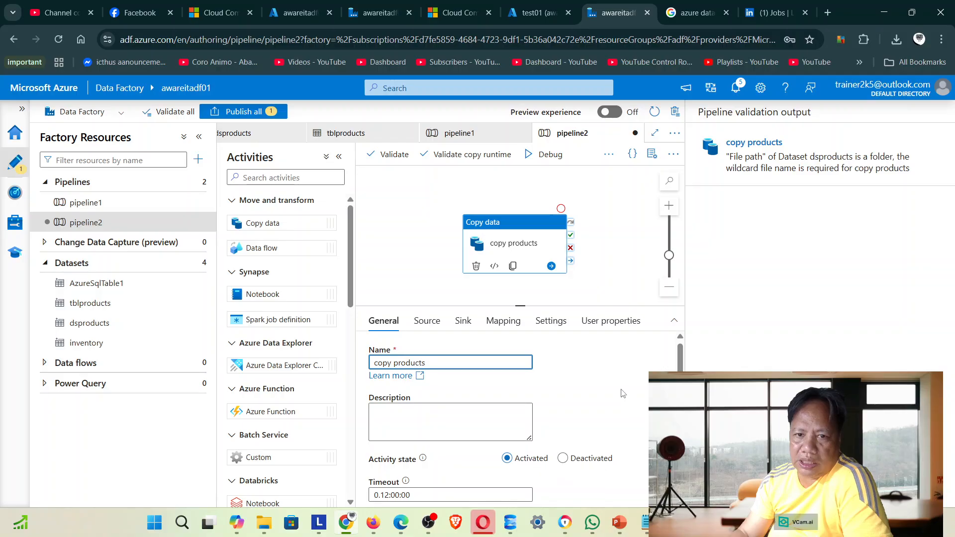
{"action": "scroll", "coordinate": [600, 403], "scroll_direction": "up", "scroll_amount": 2}
{"action": "scroll", "coordinate": [597, 404], "scroll_direction": "up", "scroll_amount": 1}
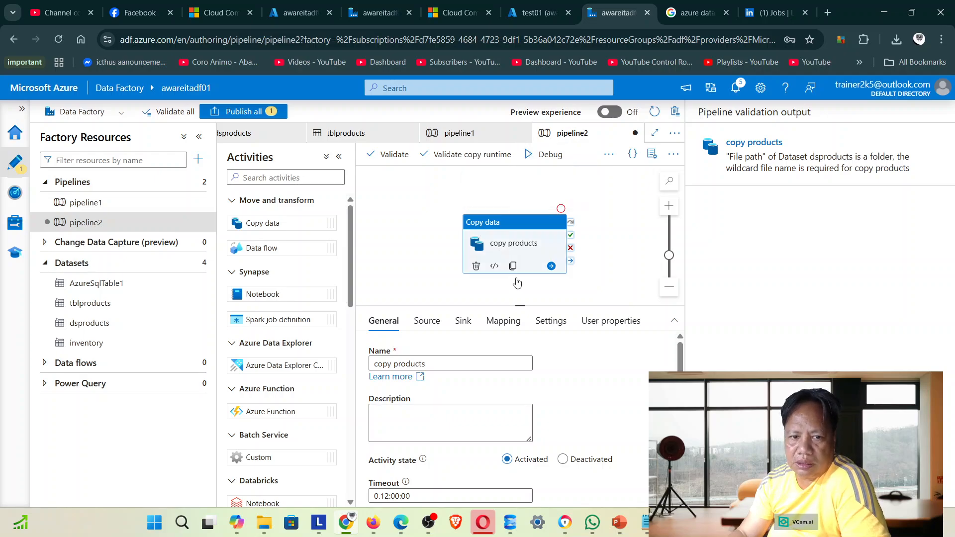
{"action": "left_click", "coordinate": [448, 365]}
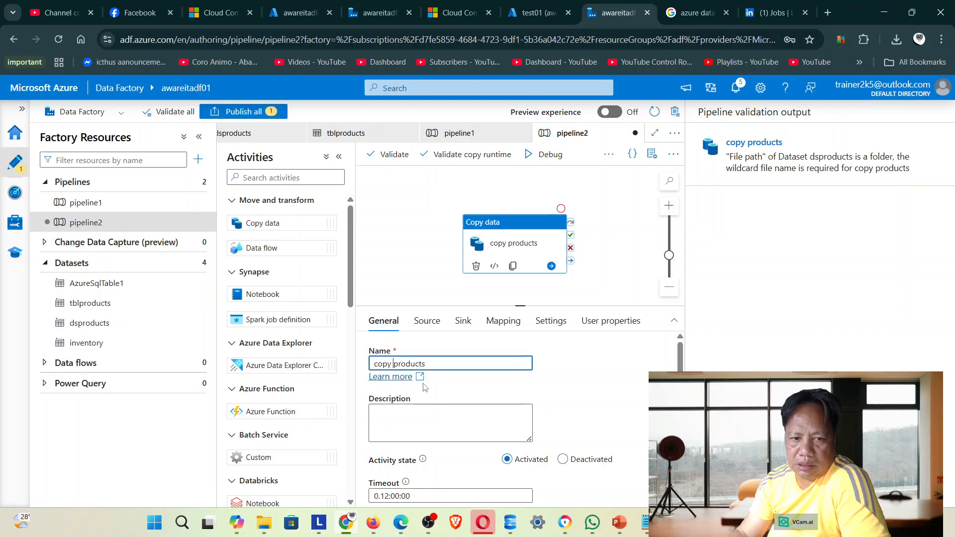
{"action": "key", "text": "BackSpace"}
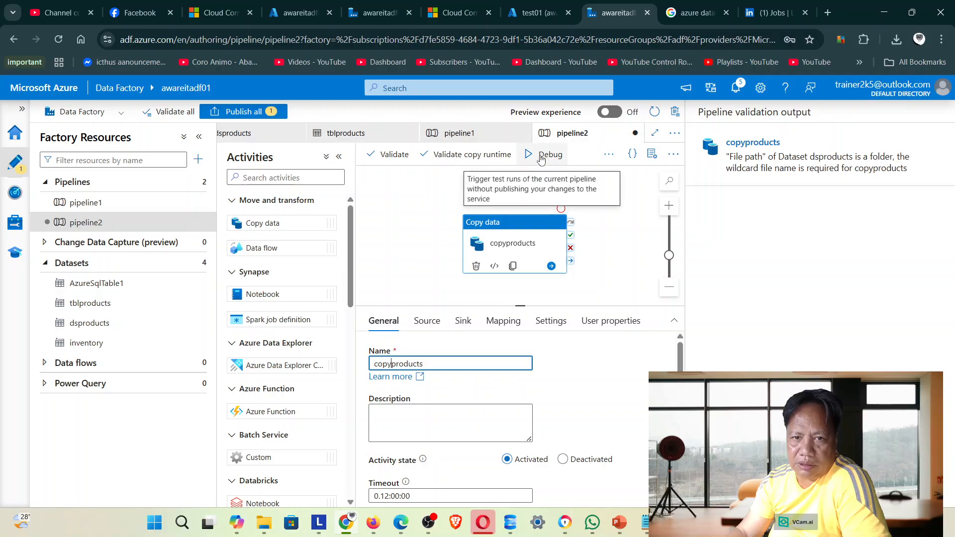
{"action": "left_click", "coordinate": [544, 154]}
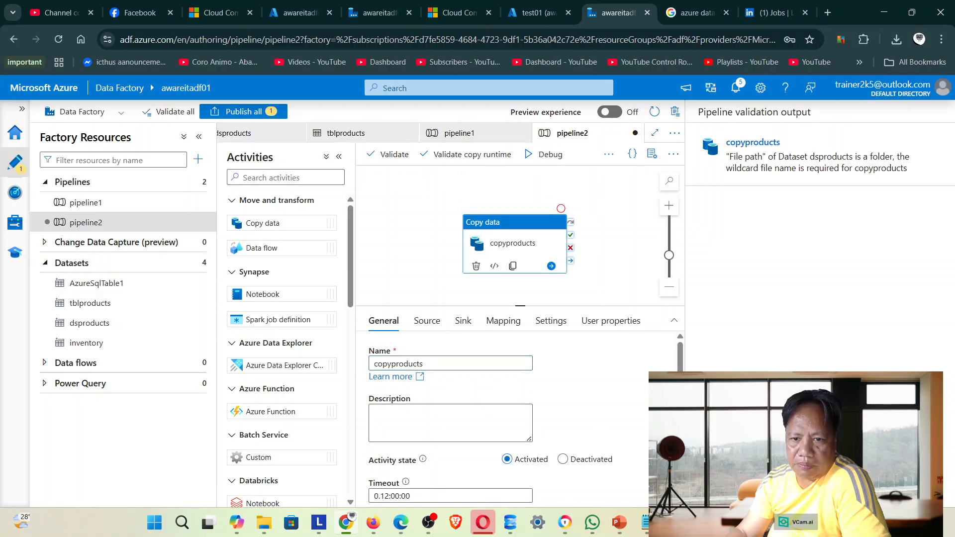
- Look over copyproducts' general options, open the copy activity documentation and return to pipeline2 in Data Factory
{"action": "scroll", "coordinate": [518, 418], "scroll_direction": "down", "scroll_amount": 3}
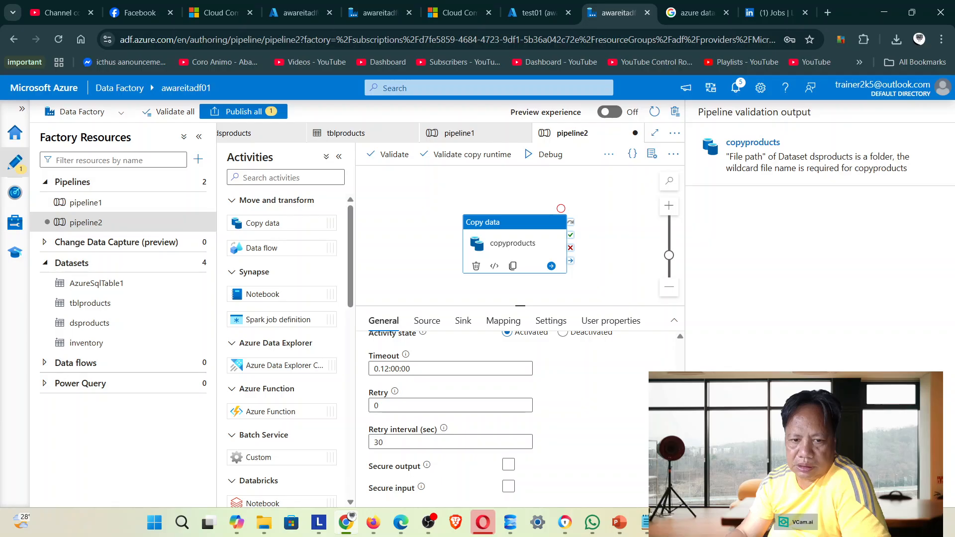
{"action": "scroll", "coordinate": [395, 352], "scroll_direction": "up", "scroll_amount": 3}
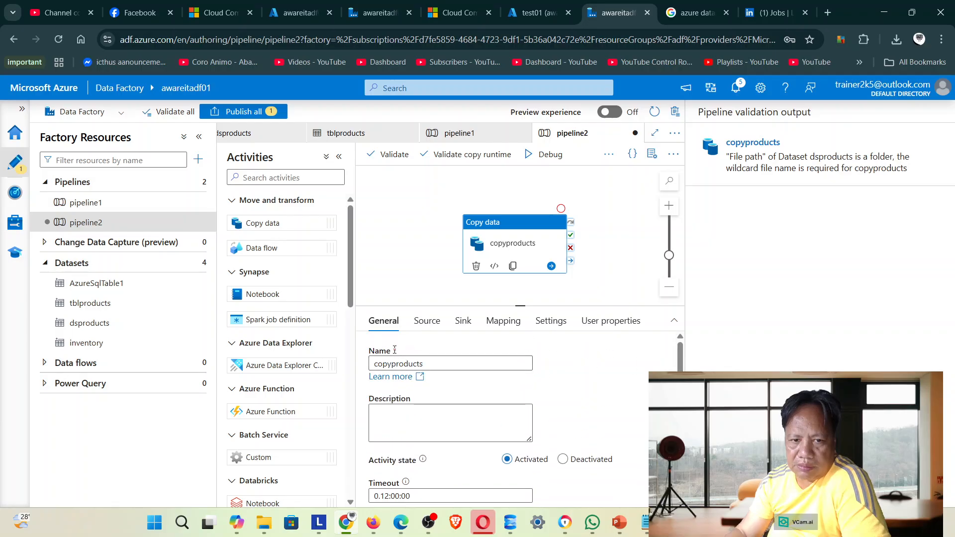
{"action": "left_click", "coordinate": [376, 364]}
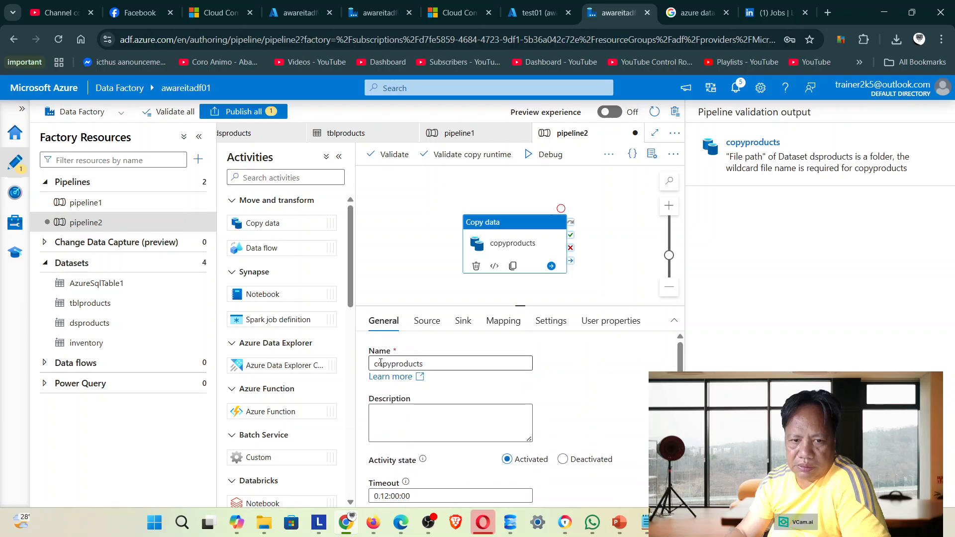
{"action": "left_click", "coordinate": [417, 380]}
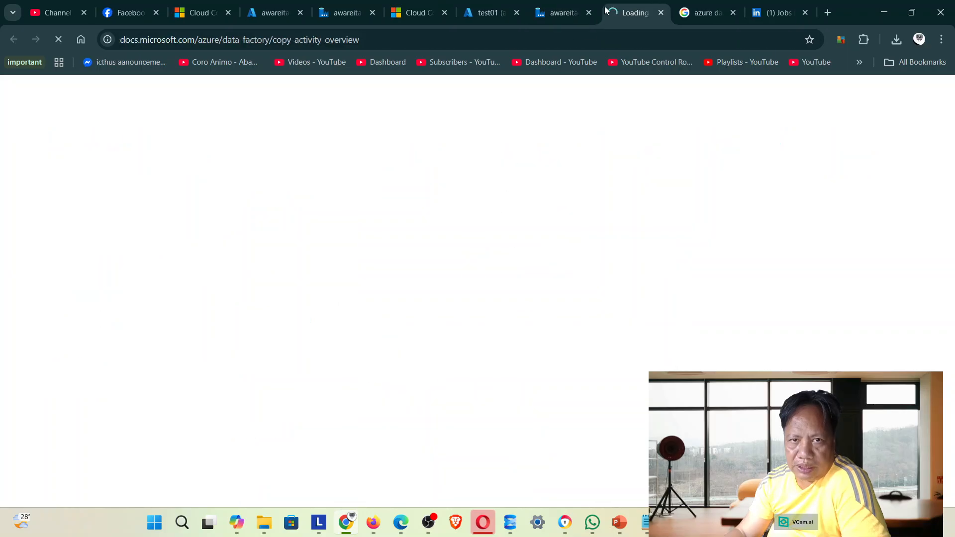
{"action": "left_click", "coordinate": [564, 13]}
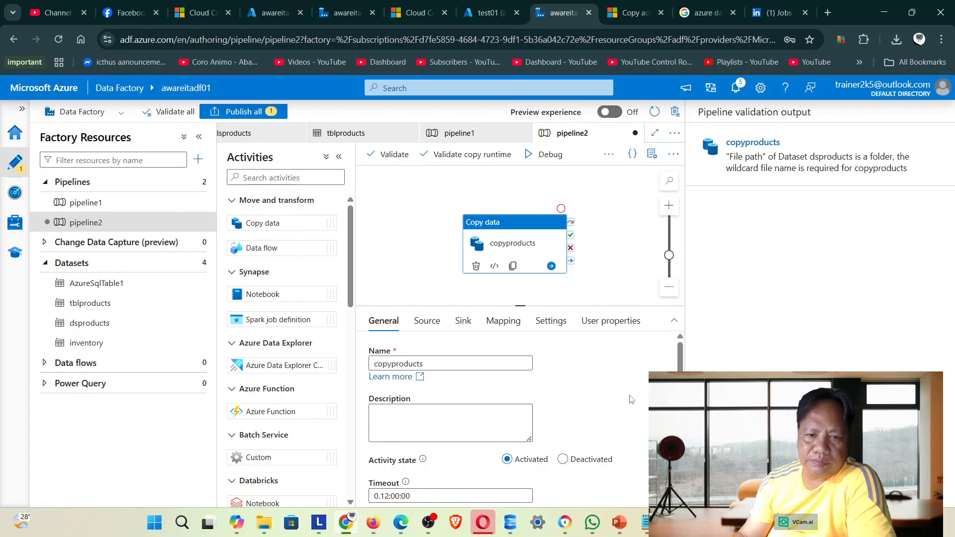
{"action": "scroll", "coordinate": [632, 403], "scroll_direction": "down", "scroll_amount": 3}
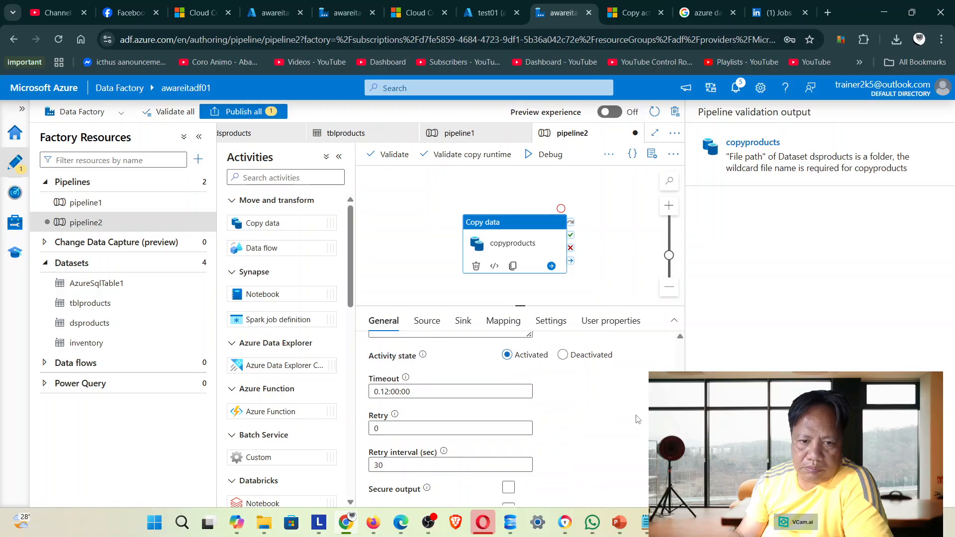
{"action": "scroll", "coordinate": [638, 420], "scroll_direction": "up", "scroll_amount": 1}
{"action": "scroll", "coordinate": [639, 419], "scroll_direction": "up", "scroll_amount": 2}
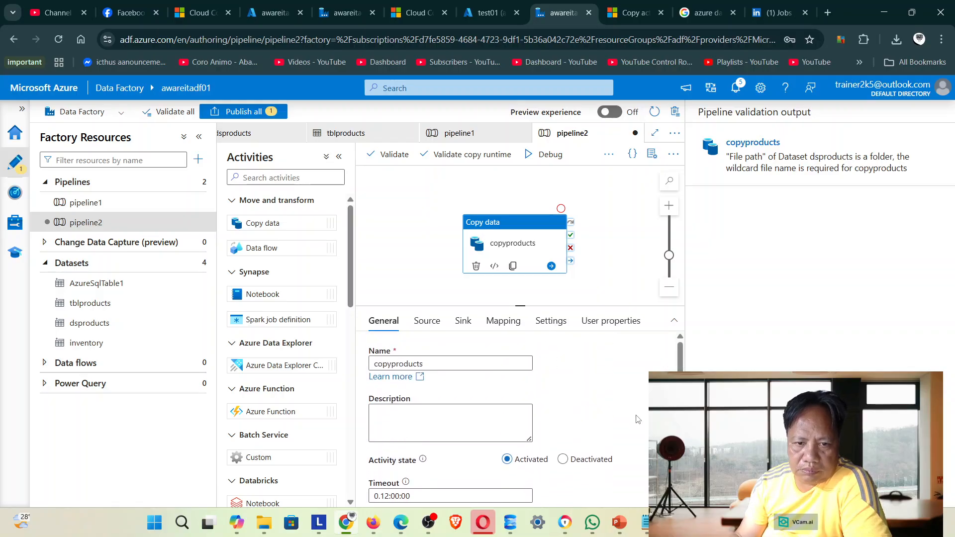
- Add a mapping row for copyproducts and import the source and sink schemas to fill the column mapping
{"action": "left_click", "coordinate": [503, 321]}
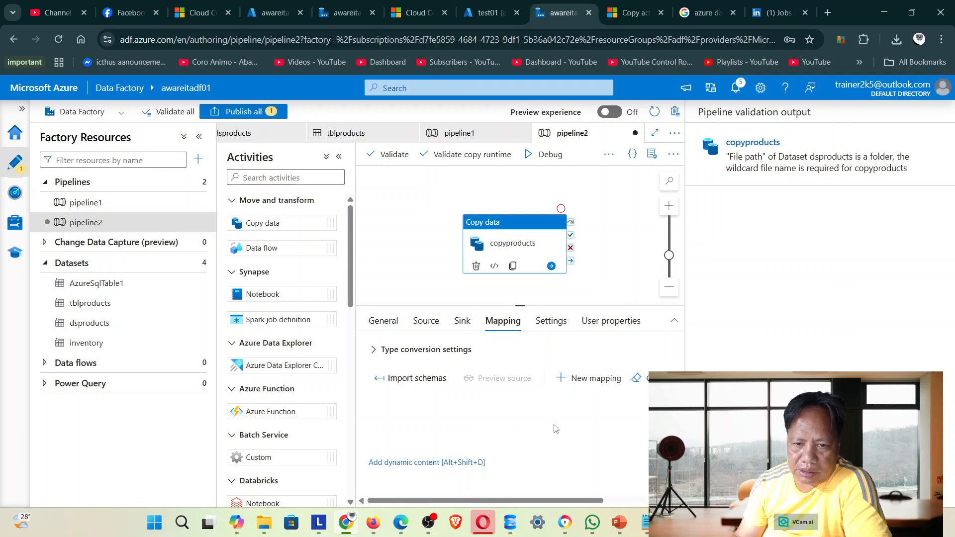
{"action": "left_click", "coordinate": [597, 381]}
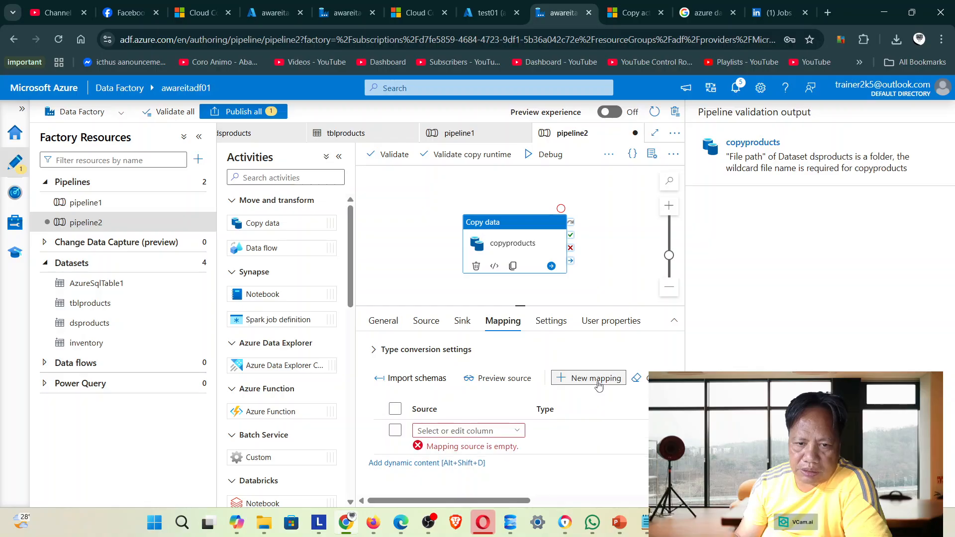
{"action": "left_click", "coordinate": [396, 409]}
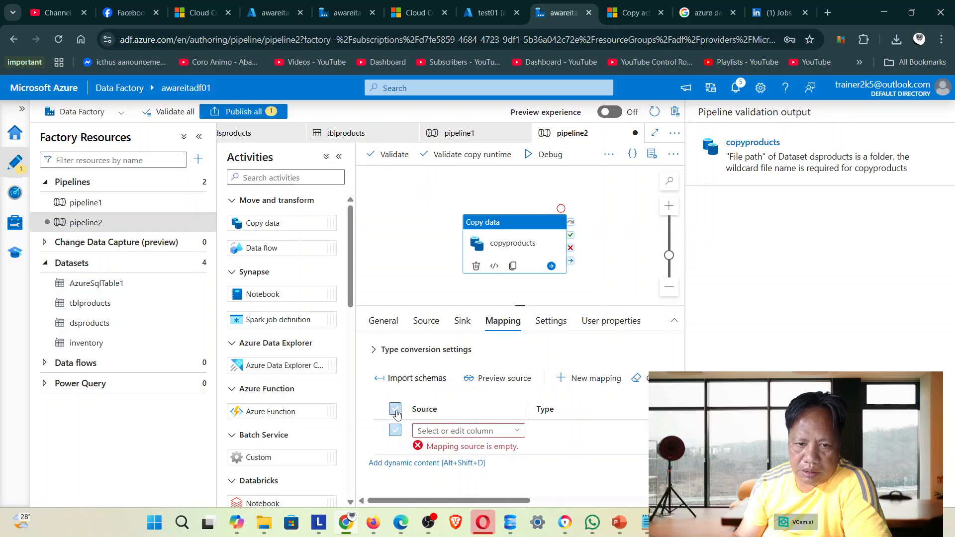
{"action": "left_click", "coordinate": [421, 379]}
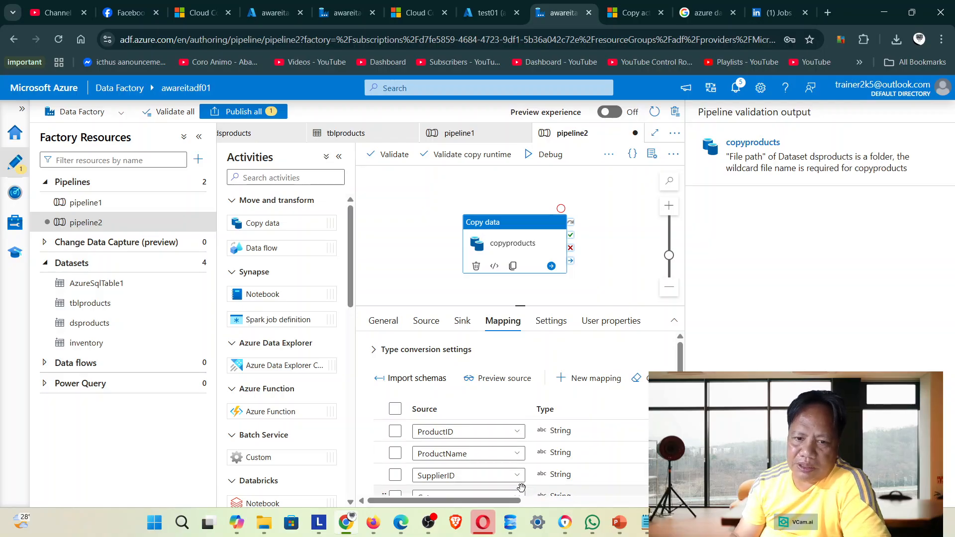
- Review the imported source and destination columns and select all the mapping rows
{"action": "left_click_drag", "start_coordinate": [517, 501], "coordinate": [606, 505]}
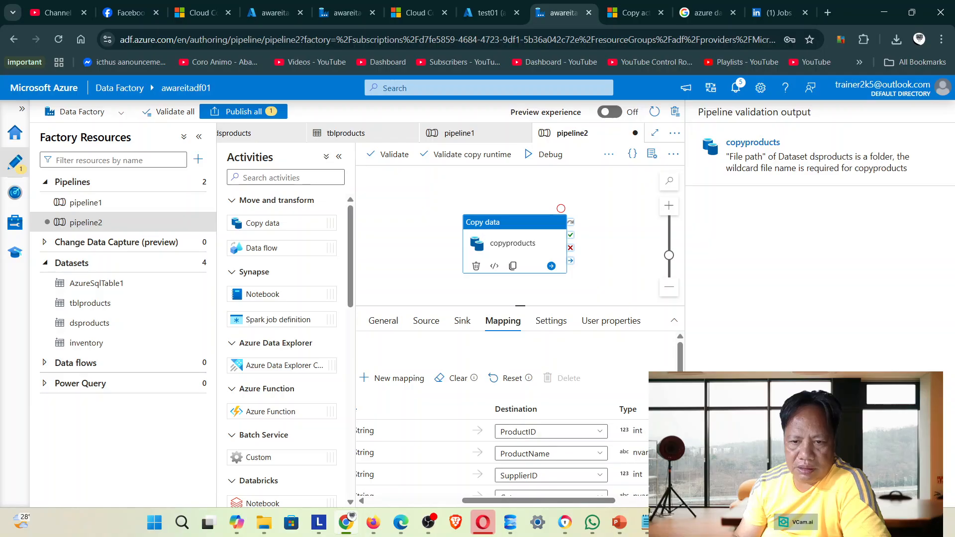
{"action": "scroll", "coordinate": [517, 398], "scroll_direction": "down", "scroll_amount": 5}
{"action": "scroll", "coordinate": [517, 398], "scroll_direction": "down", "scroll_amount": 1}
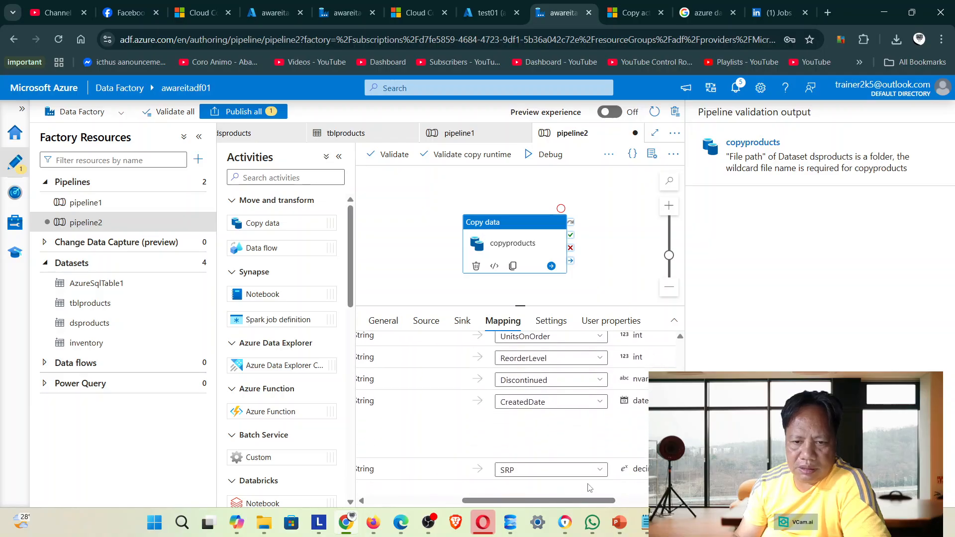
{"action": "left_click_drag", "start_coordinate": [571, 501], "coordinate": [477, 501]}
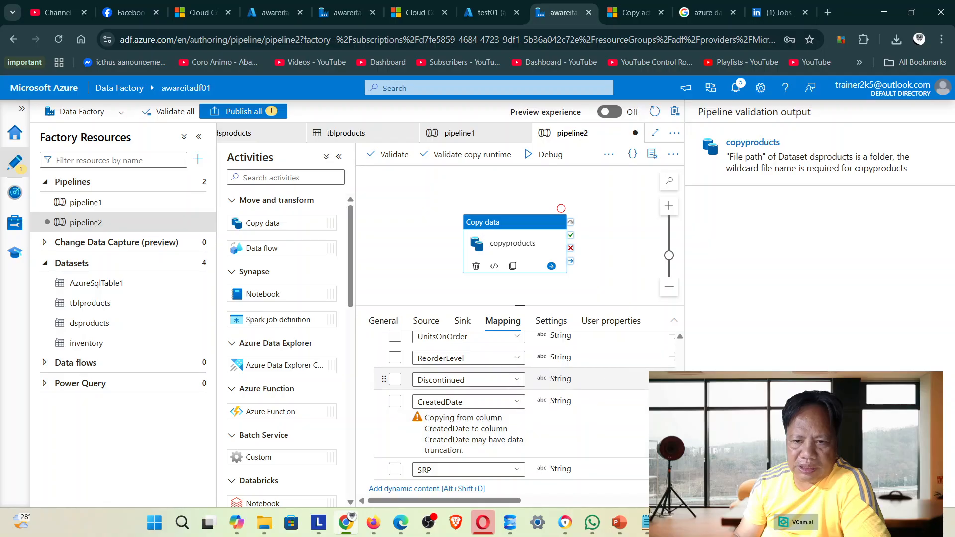
{"action": "scroll", "coordinate": [430, 419], "scroll_direction": "up", "scroll_amount": 8}
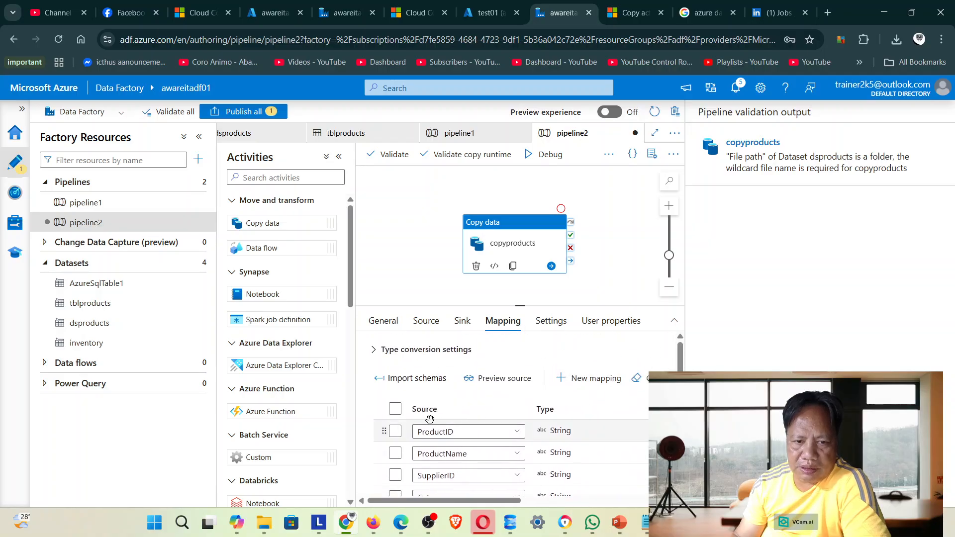
{"action": "left_click", "coordinate": [396, 409]}
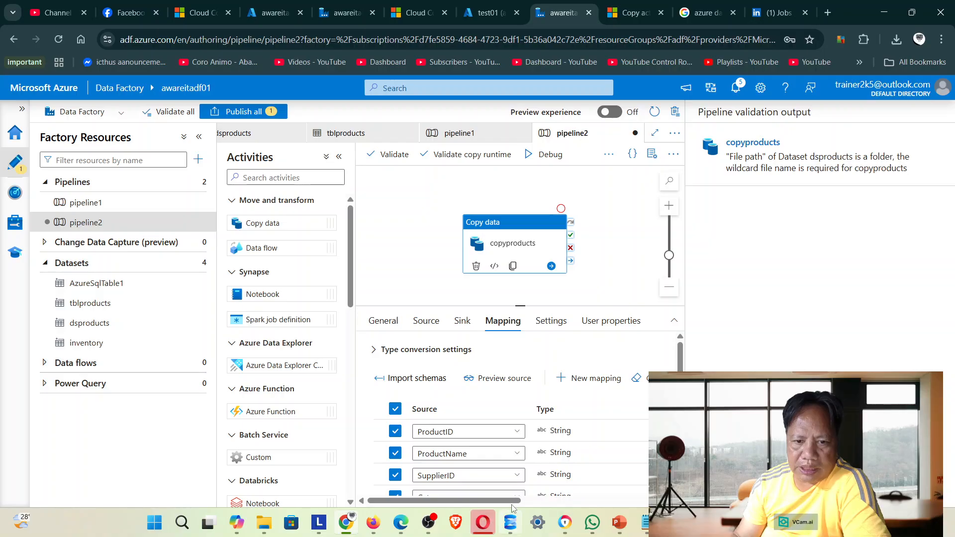
- Examine copyproducts' selected column mappings, settings, user properties, general, source and sink options for the cause of the validation error
{"action": "left_click_drag", "start_coordinate": [512, 502], "coordinate": [539, 512]}
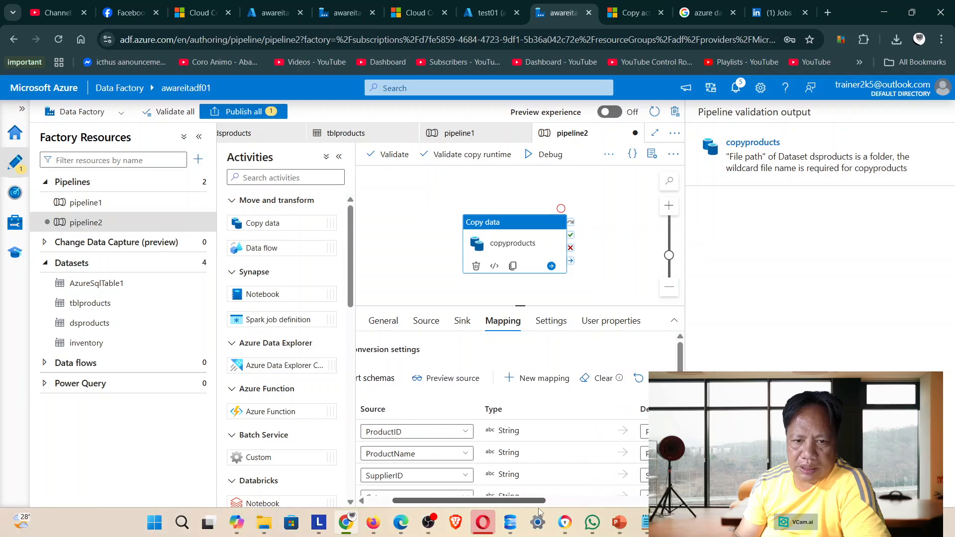
{"action": "scroll", "coordinate": [625, 433], "scroll_direction": "down", "scroll_amount": 5}
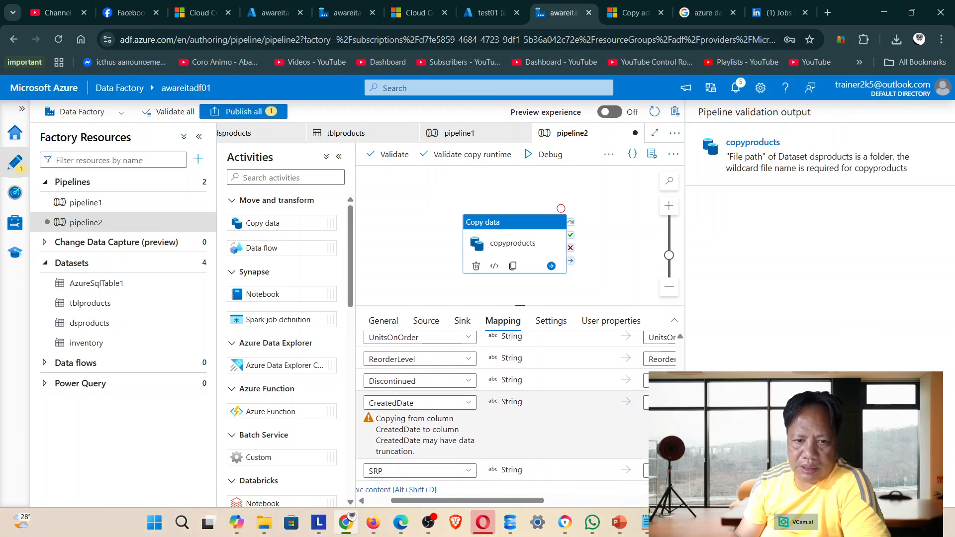
{"action": "scroll", "coordinate": [624, 433], "scroll_direction": "down", "scroll_amount": 1}
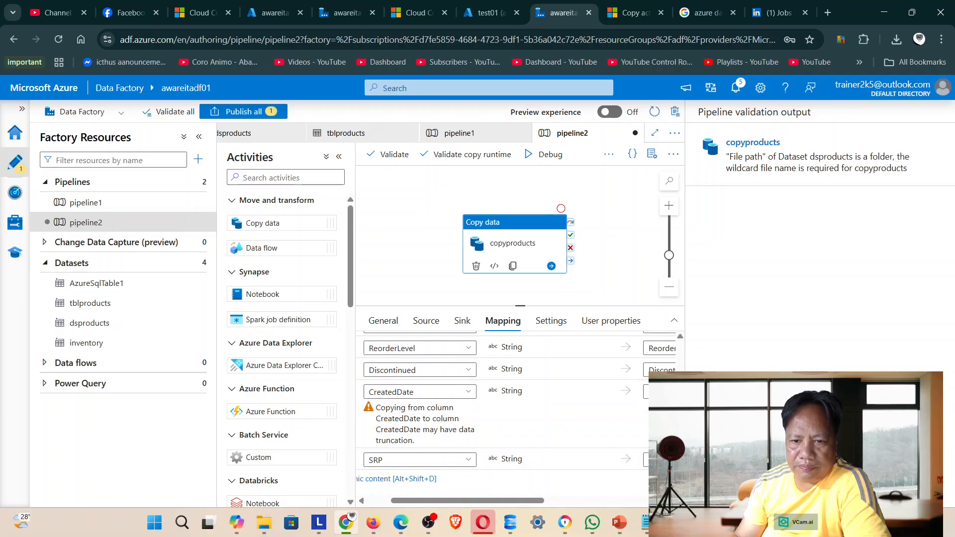
{"action": "scroll", "coordinate": [548, 423], "scroll_direction": "up", "scroll_amount": 10}
{"action": "left_click", "coordinate": [561, 325]}
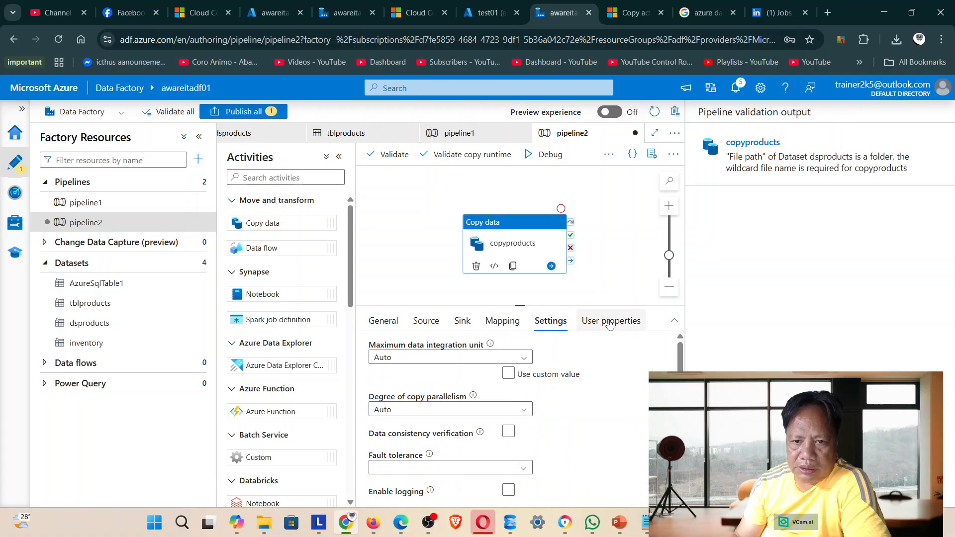
{"action": "left_click", "coordinate": [614, 321]}
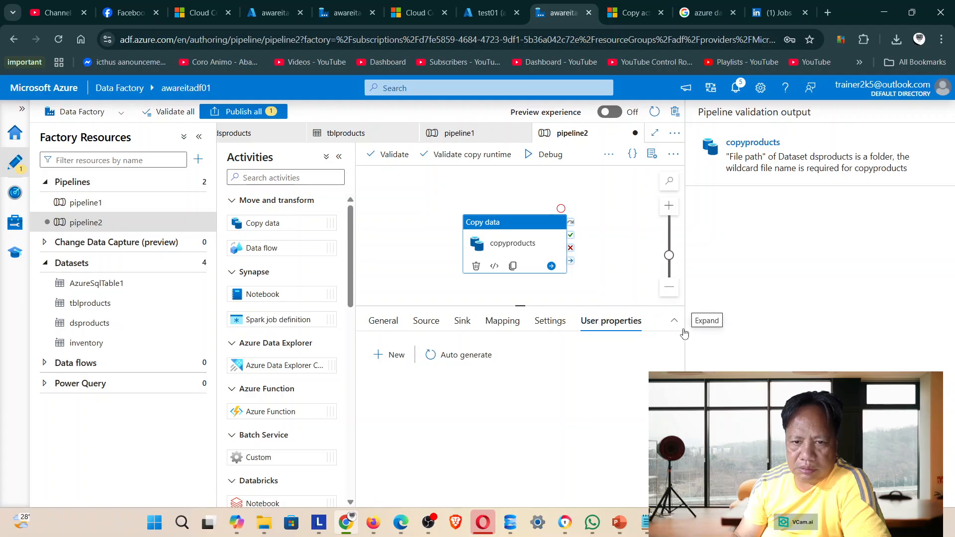
{"action": "left_click", "coordinate": [384, 321]}
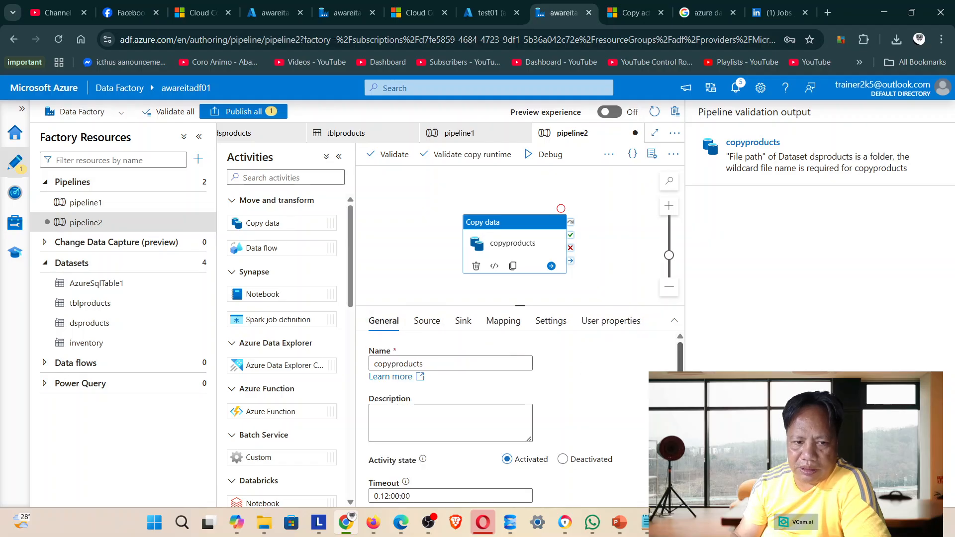
{"action": "scroll", "coordinate": [517, 413], "scroll_direction": "down", "scroll_amount": 3}
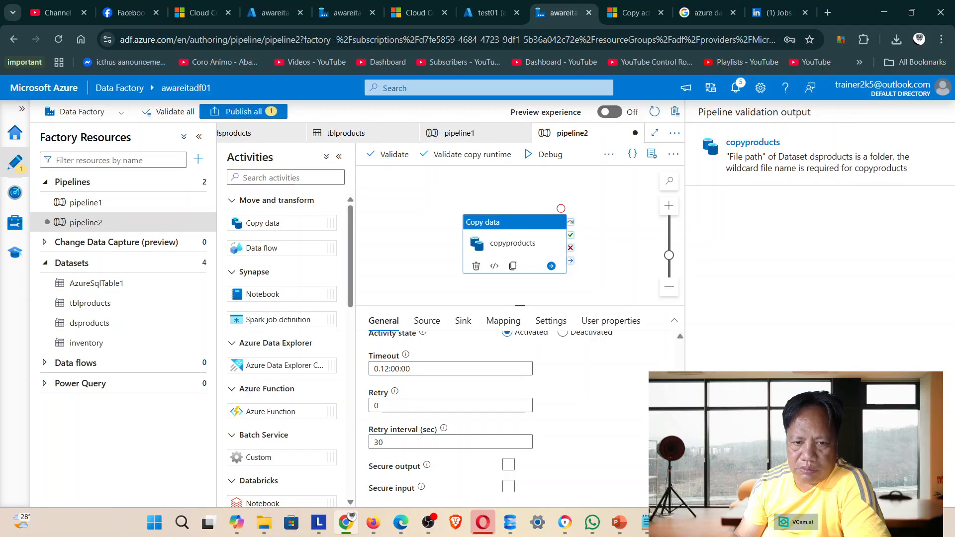
{"action": "left_click", "coordinate": [426, 321]}
{"action": "left_click", "coordinate": [463, 321]}
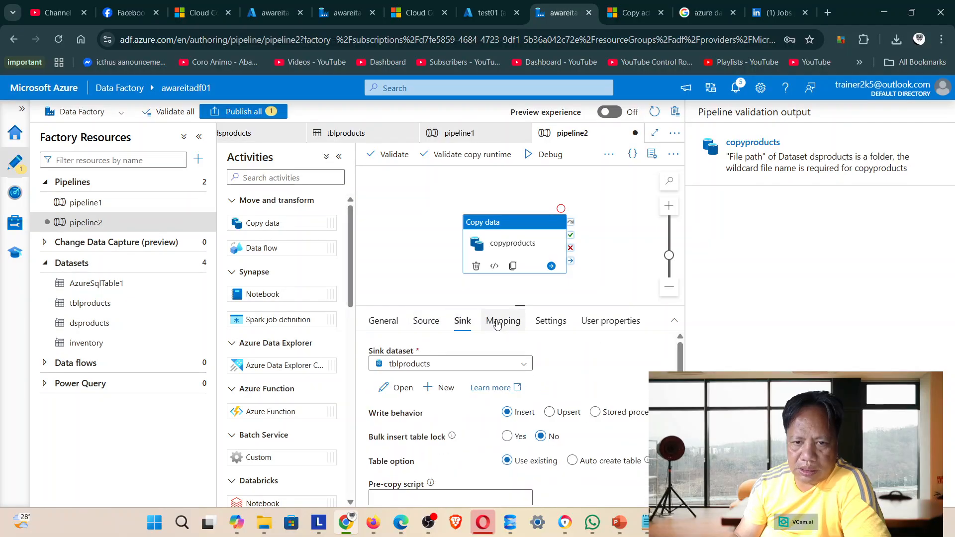
{"action": "left_click", "coordinate": [497, 322]}
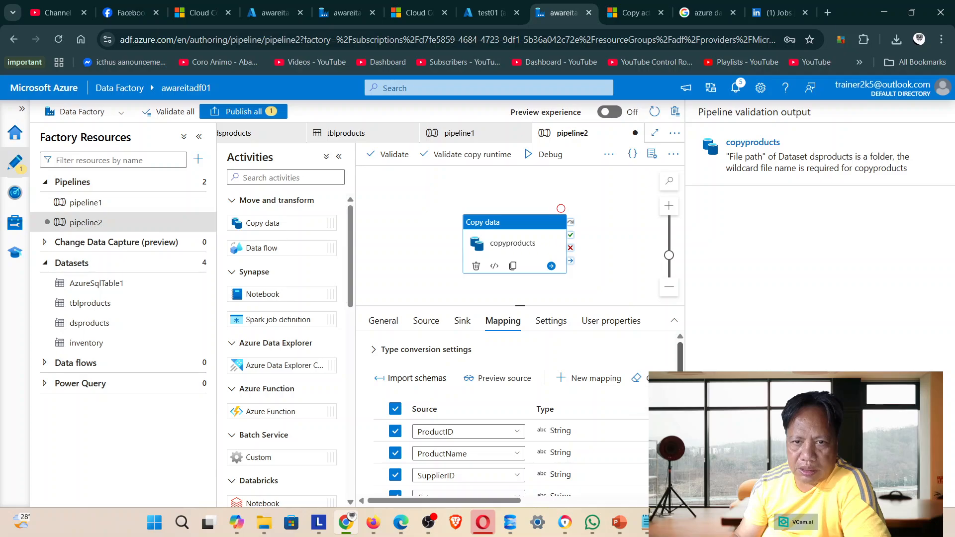
{"action": "scroll", "coordinate": [513, 413], "scroll_direction": "down", "scroll_amount": 5}
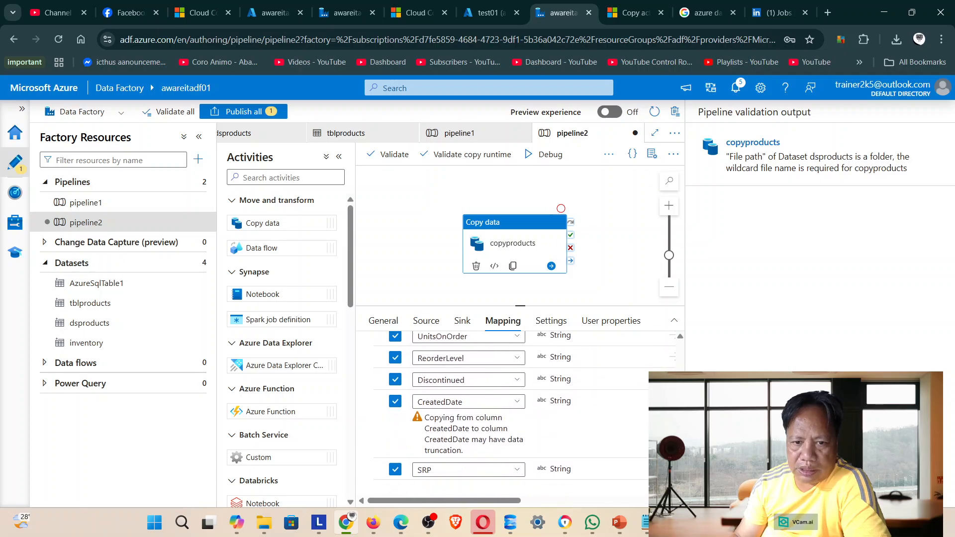
{"action": "left_click", "coordinate": [551, 321]}
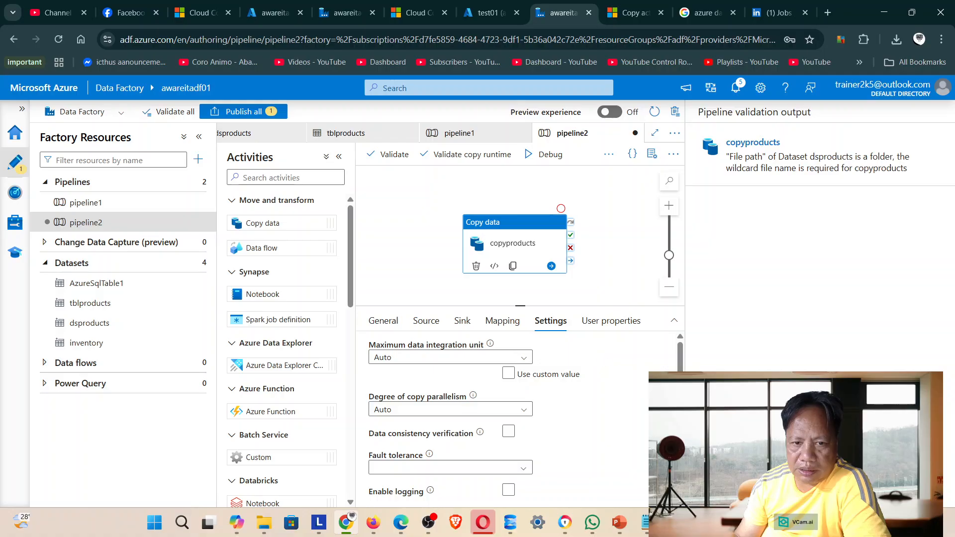
- Look over copyproducts' remaining settings and user properties, reread its validation output and dismiss that output
{"action": "scroll", "coordinate": [497, 418], "scroll_direction": "down", "scroll_amount": 1}
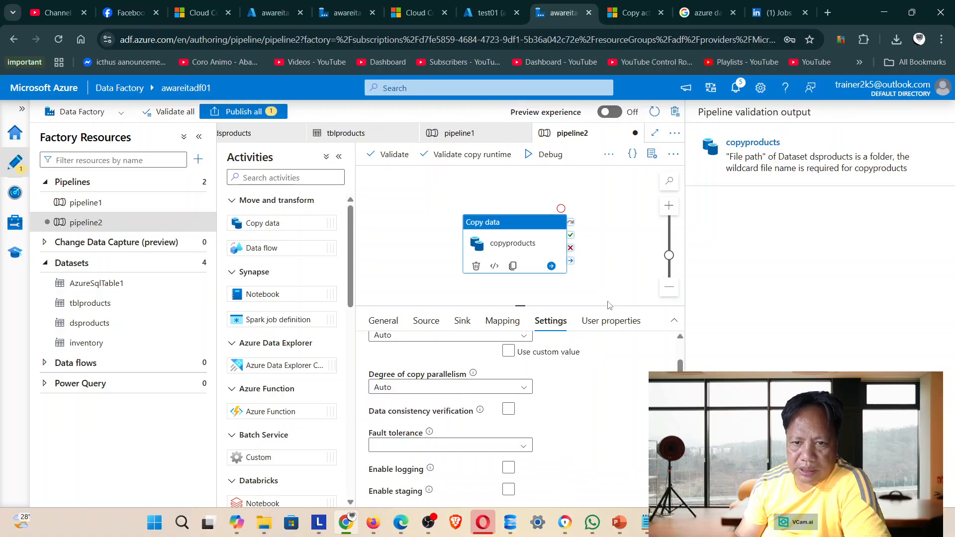
{"action": "left_click", "coordinate": [611, 321]}
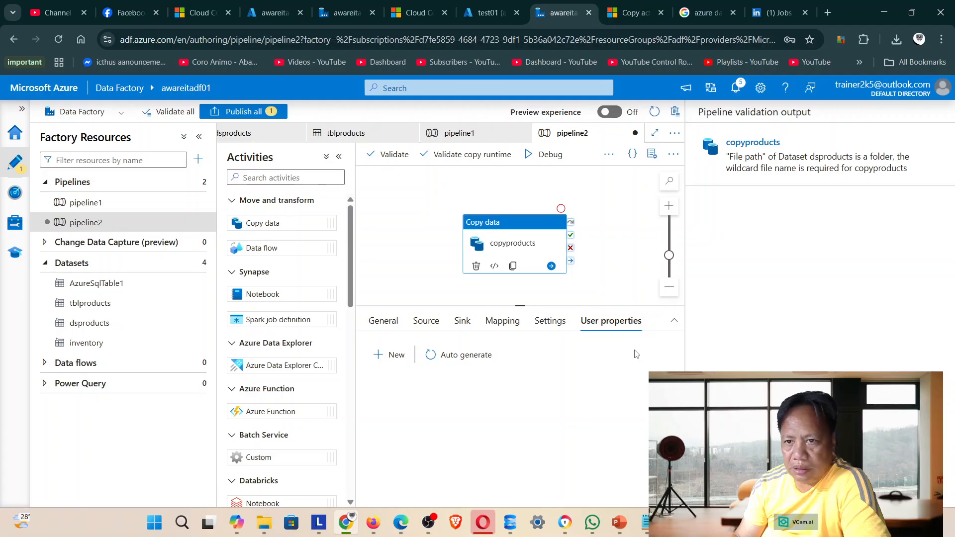
{"action": "left_click", "coordinate": [853, 181]}
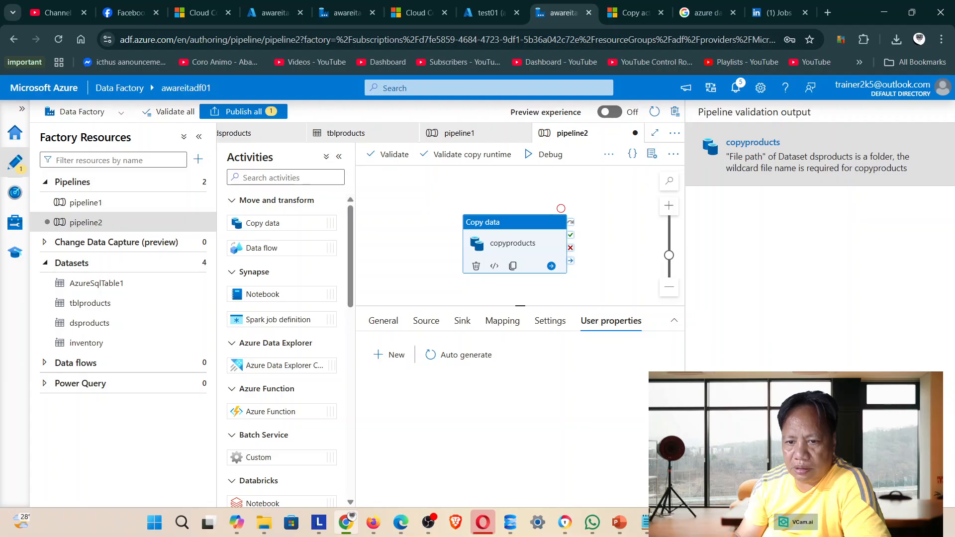
{"action": "left_click", "coordinate": [718, 493]}
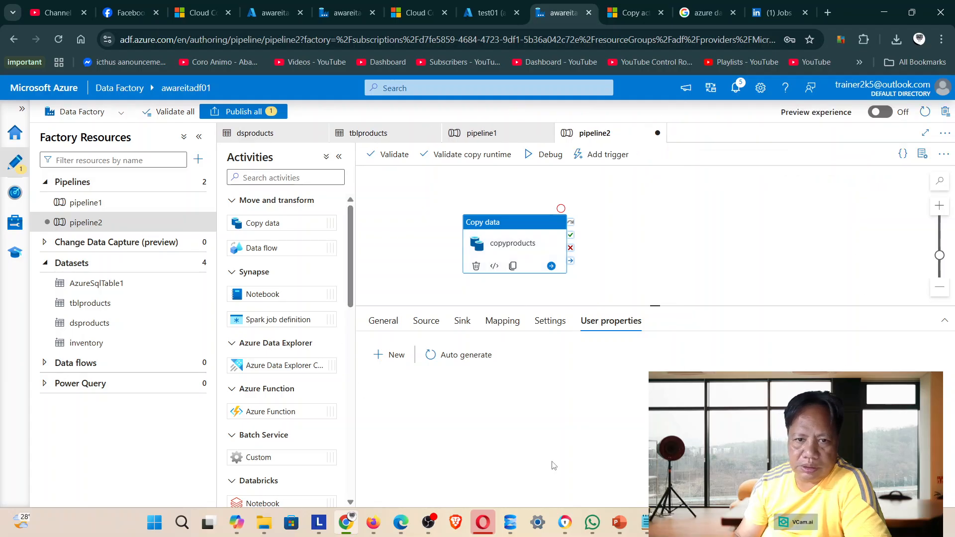
- Run the select statement on dbo.Products in the test01 query editor and return to pipeline2 in Data Factory
{"action": "left_click", "coordinate": [486, 12]}
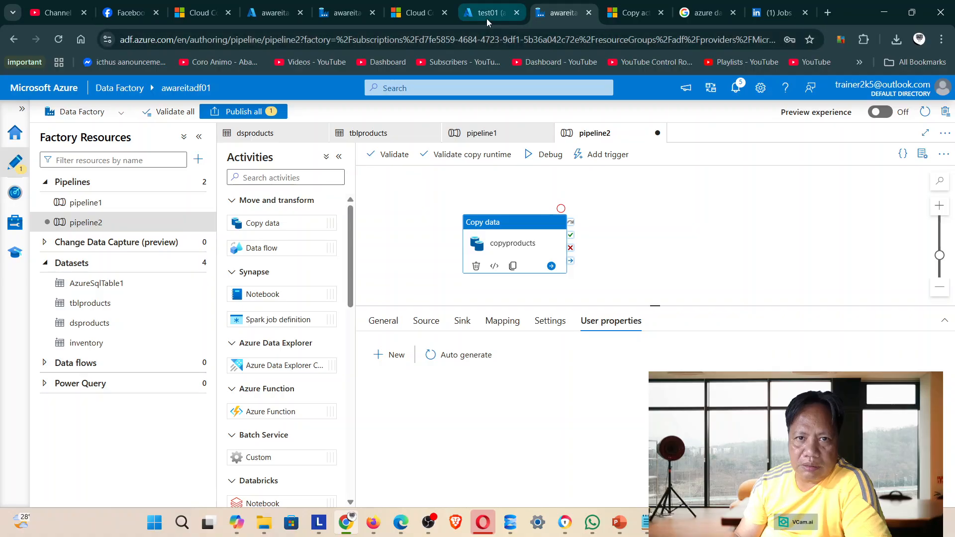
{"action": "left_click_drag", "start_coordinate": [585, 258], "coordinate": [385, 263]}
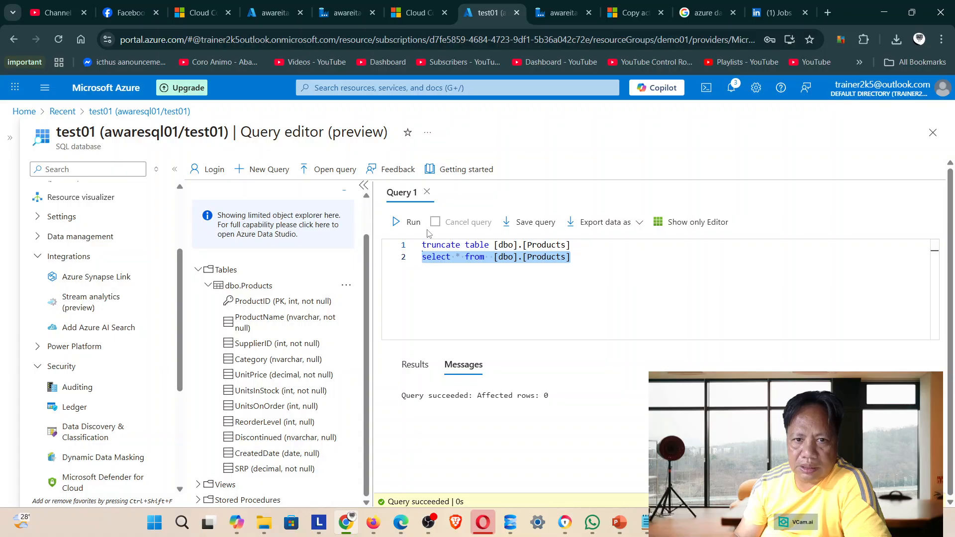
{"action": "left_click", "coordinate": [413, 228]}
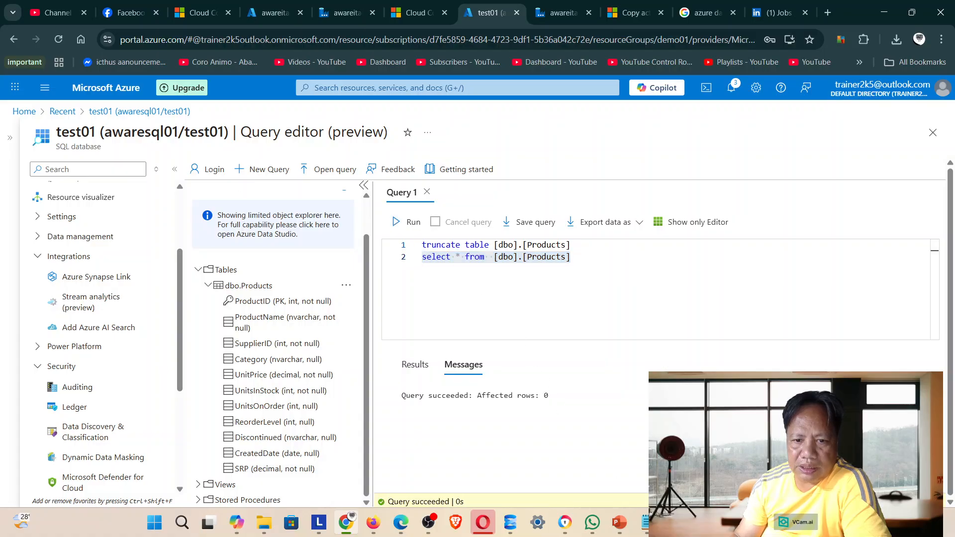
{"action": "left_click", "coordinate": [558, 13]}
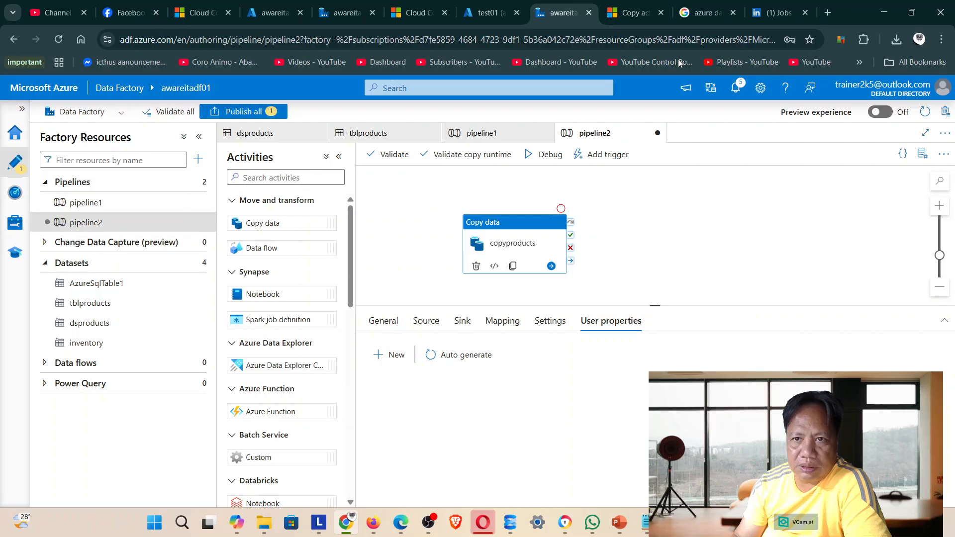
- Try to debug pipeline2 and examine the validation output for copyproducts
{"action": "left_click", "coordinate": [723, 279]}
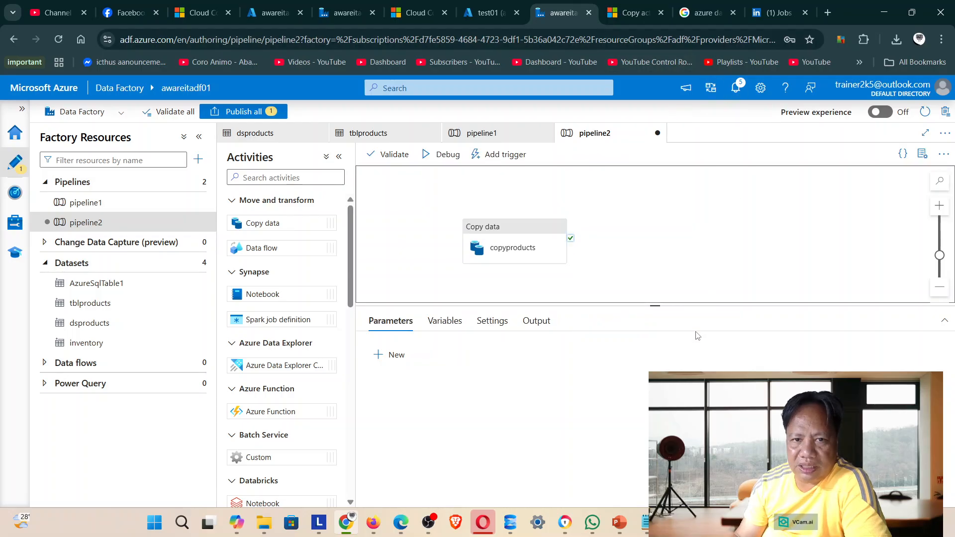
{"action": "left_click", "coordinate": [534, 255]}
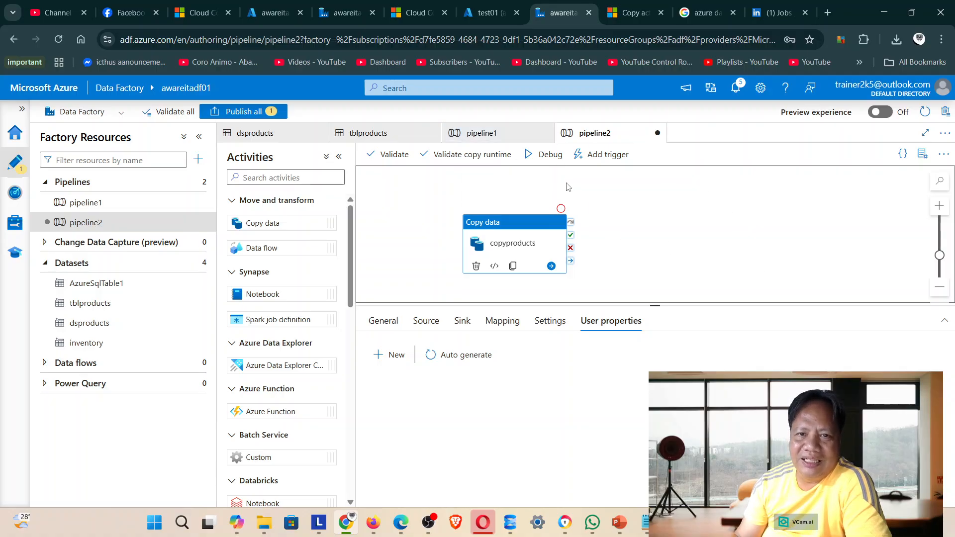
{"action": "left_click", "coordinate": [552, 155]}
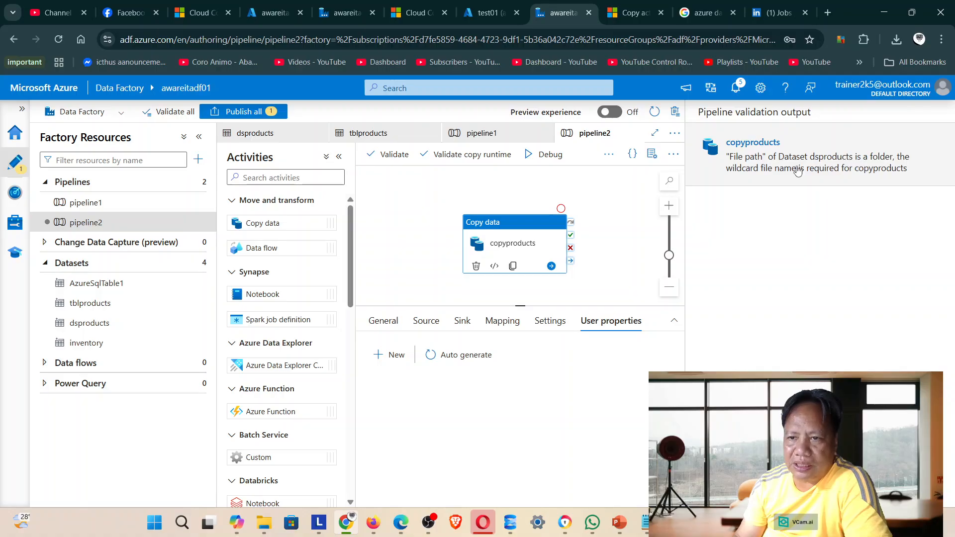
{"action": "left_click", "coordinate": [889, 176]}
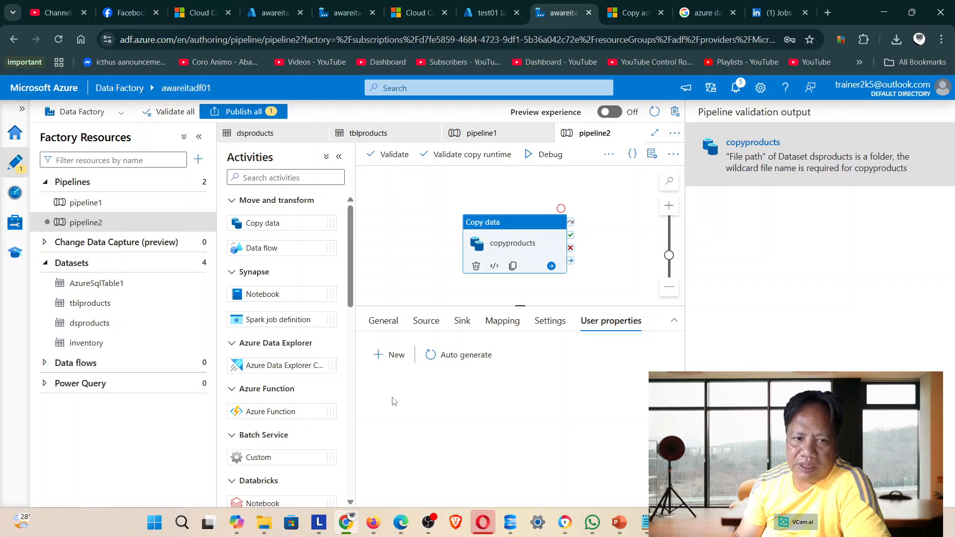
- Set the dsproducts dataset's file path to products.csv in the testfile container by browsing the storage
{"action": "left_click", "coordinate": [87, 324]}
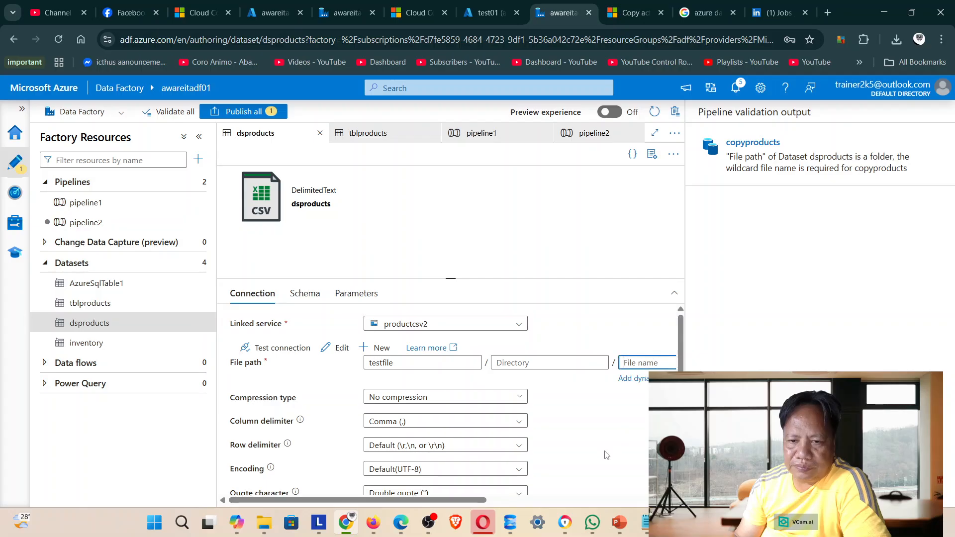
{"action": "left_click_drag", "start_coordinate": [484, 502], "coordinate": [522, 508]}
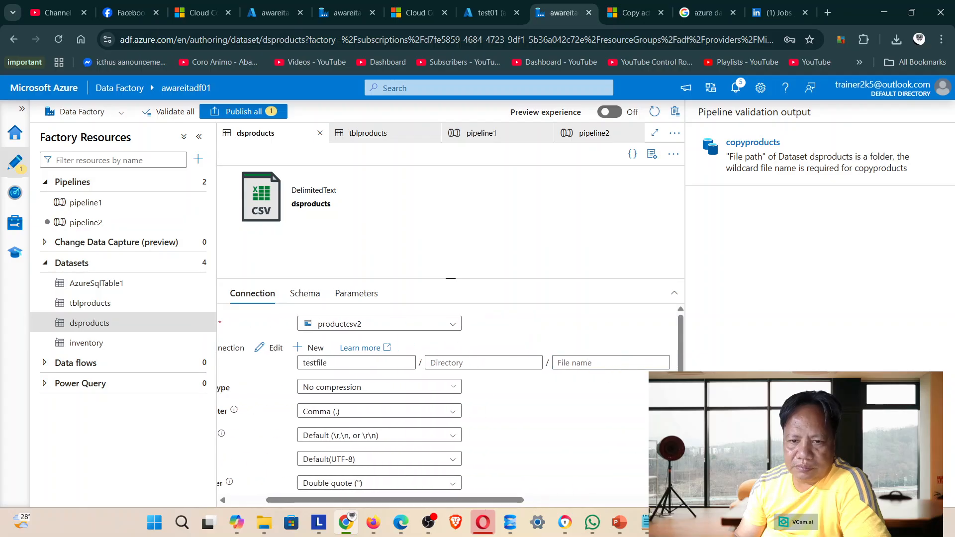
{"action": "left_click", "coordinate": [611, 362]}
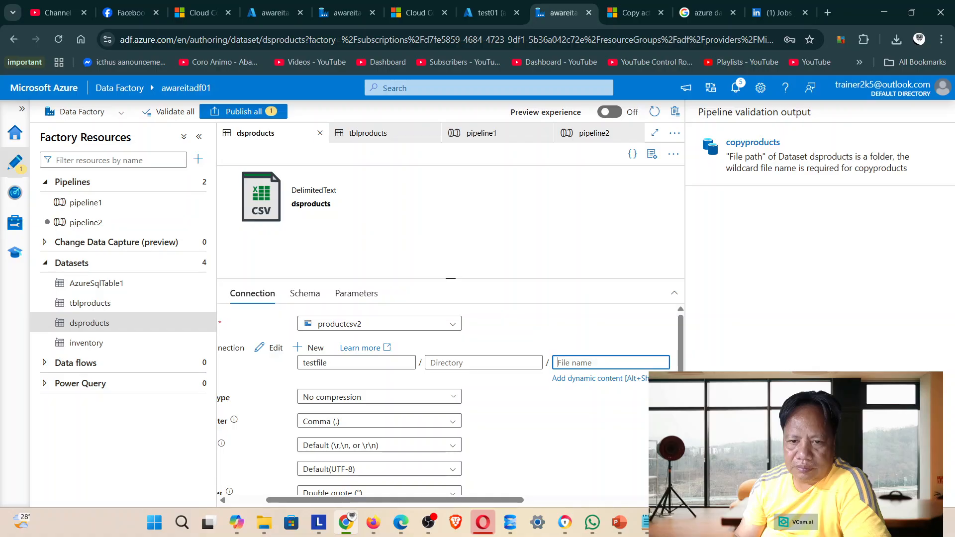
{"action": "left_click_drag", "start_coordinate": [534, 500], "coordinate": [622, 416]}
{"action": "left_click", "coordinate": [465, 363]}
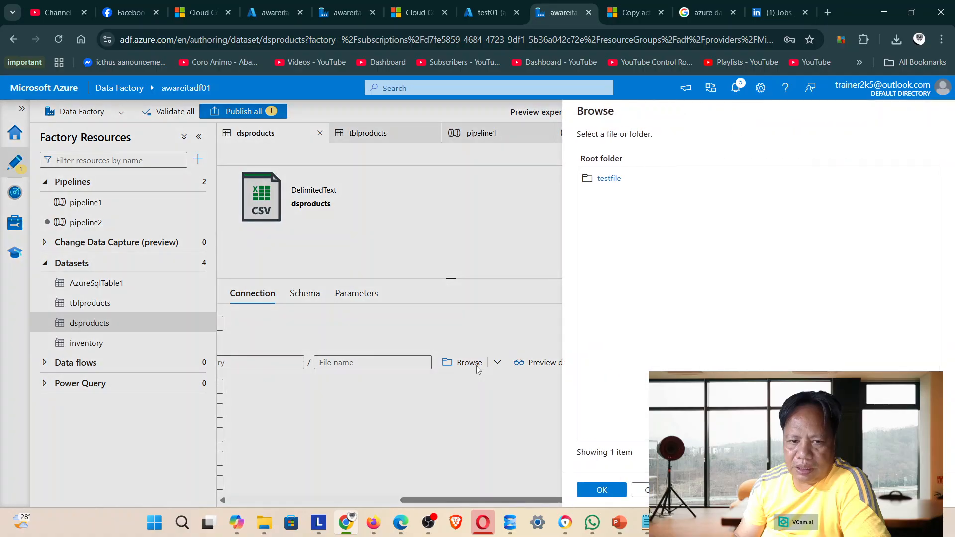
{"action": "left_click", "coordinate": [609, 178]}
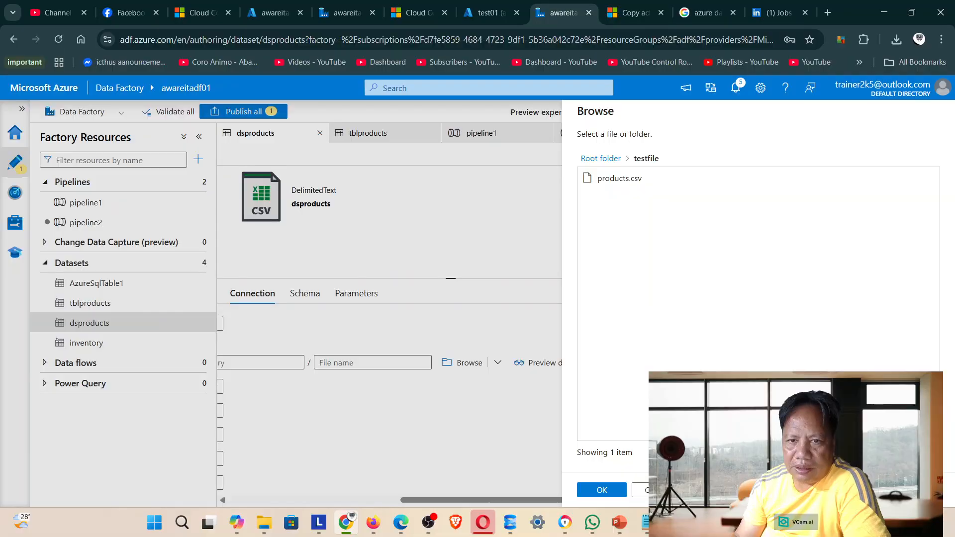
{"action": "left_click", "coordinate": [613, 178]}
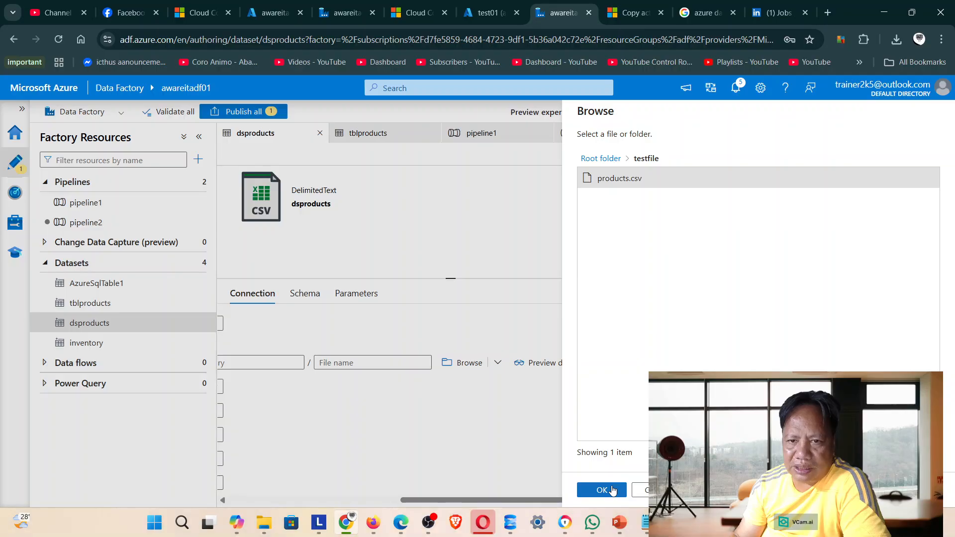
{"action": "left_click", "coordinate": [613, 490]}
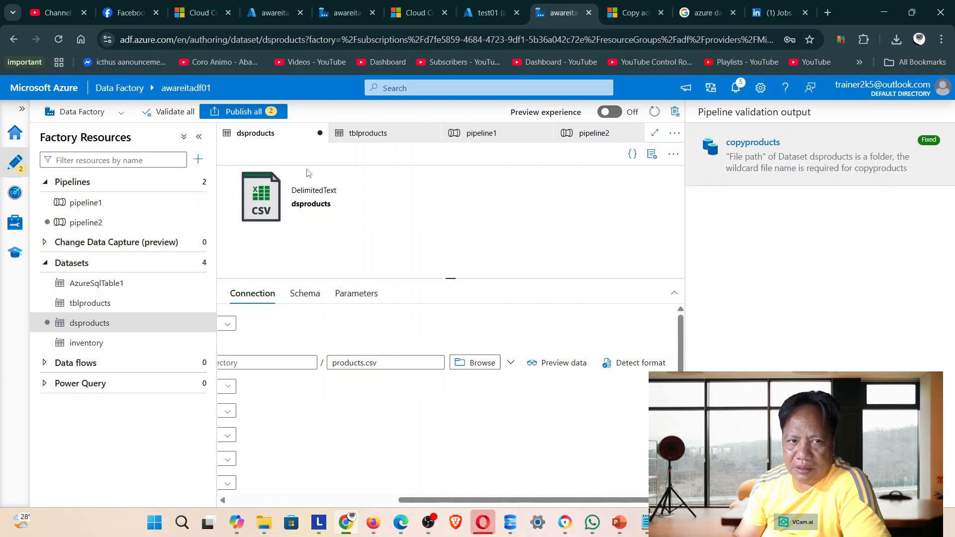
- Publish the pending changes to pipeline2 and dsproducts, and start a debug run of pipeline2
{"action": "left_click", "coordinate": [243, 111]}
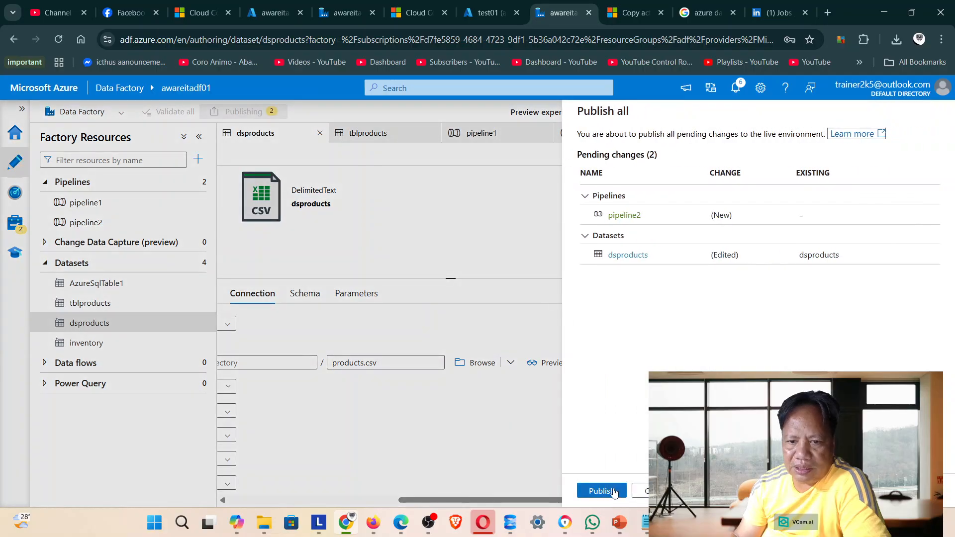
{"action": "left_click", "coordinate": [614, 493]}
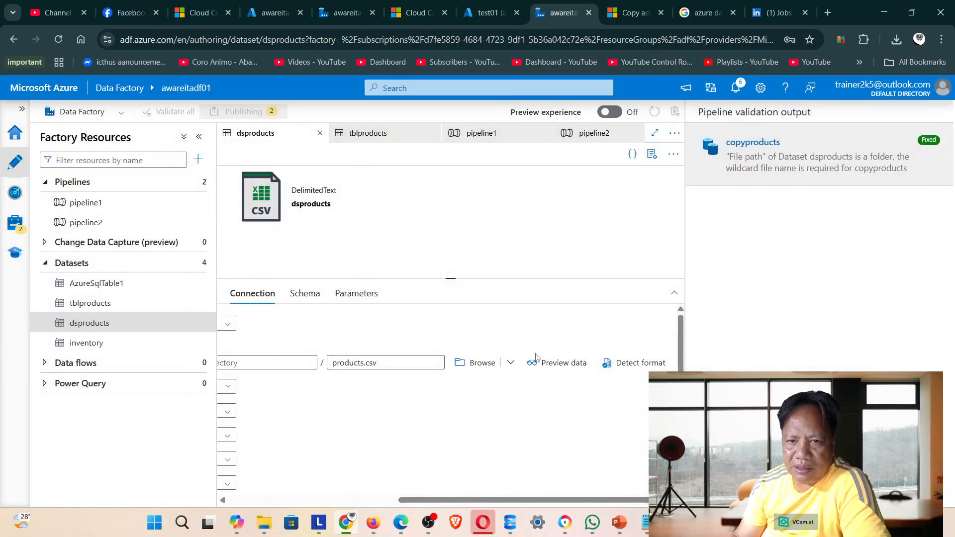
{"action": "left_click", "coordinate": [592, 134]}
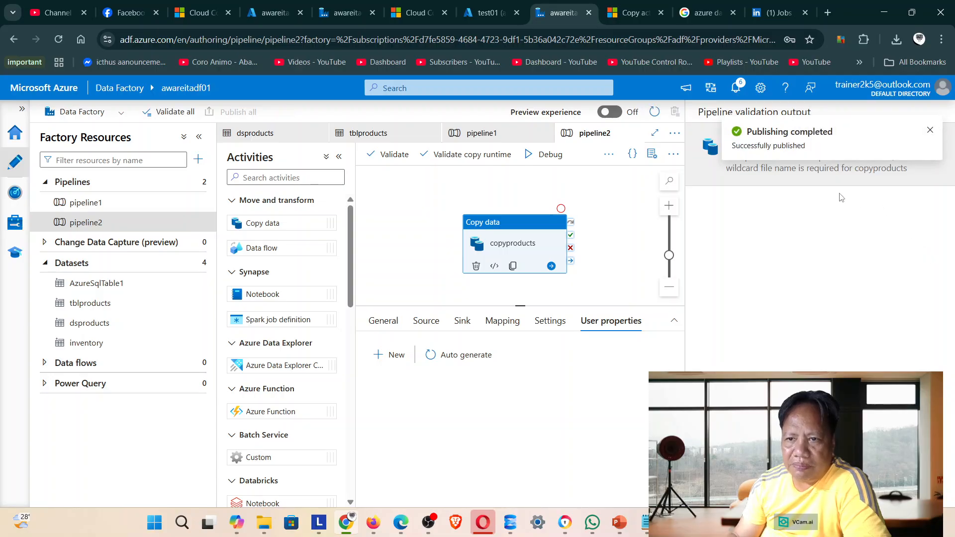
{"action": "left_click", "coordinate": [930, 130]}
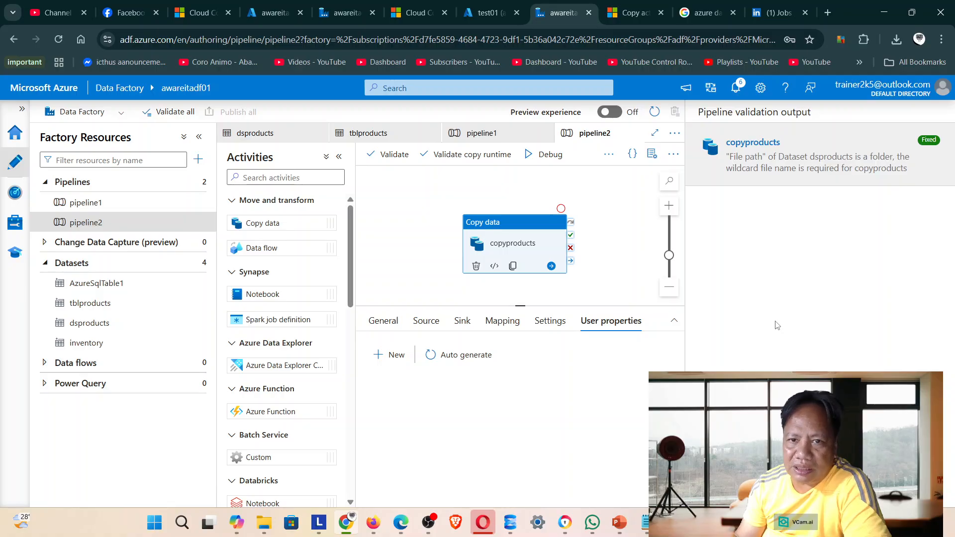
{"action": "left_click", "coordinate": [536, 155]}
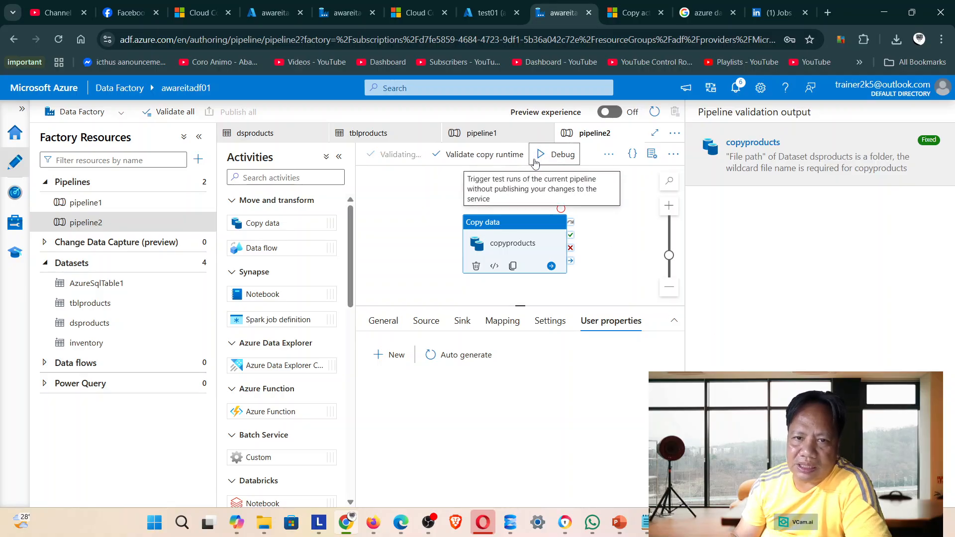
{"action": "left_click", "coordinate": [655, 273]}
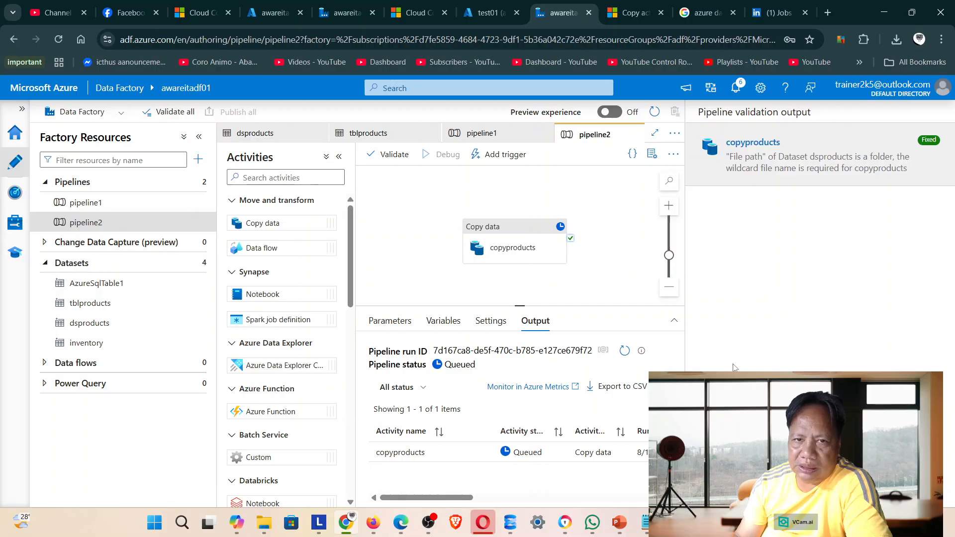
- Query all rows of dbo.Products in the test01 query editor, look through the results and check pipeline2's run status in Data Factory
{"action": "left_click", "coordinate": [479, 14]}
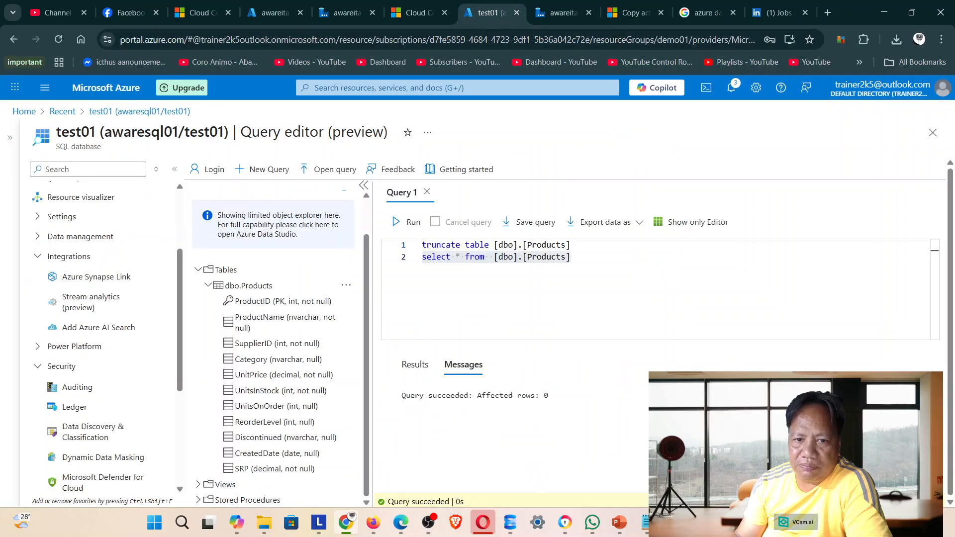
{"action": "left_click", "coordinate": [607, 285]}
{"action": "left_click_drag", "start_coordinate": [589, 262], "coordinate": [393, 261]}
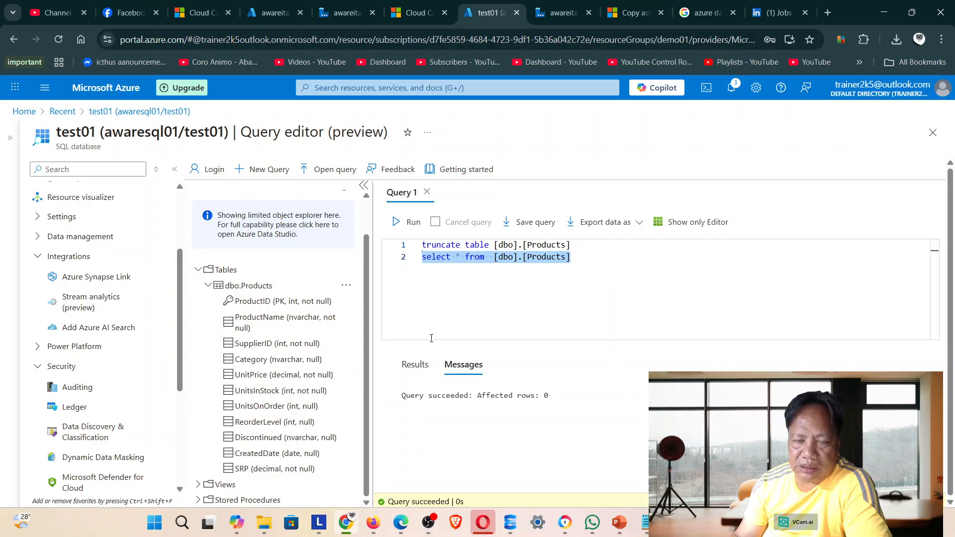
{"action": "left_click", "coordinate": [403, 222]}
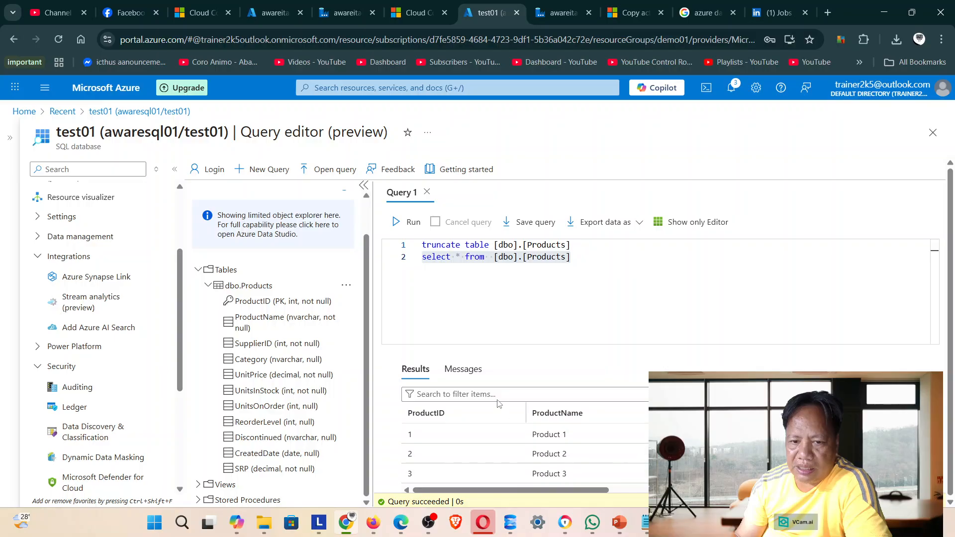
{"action": "scroll", "coordinate": [624, 448], "scroll_direction": "down", "scroll_amount": 1}
{"action": "scroll", "coordinate": [624, 448], "scroll_direction": "down", "scroll_amount": 4}
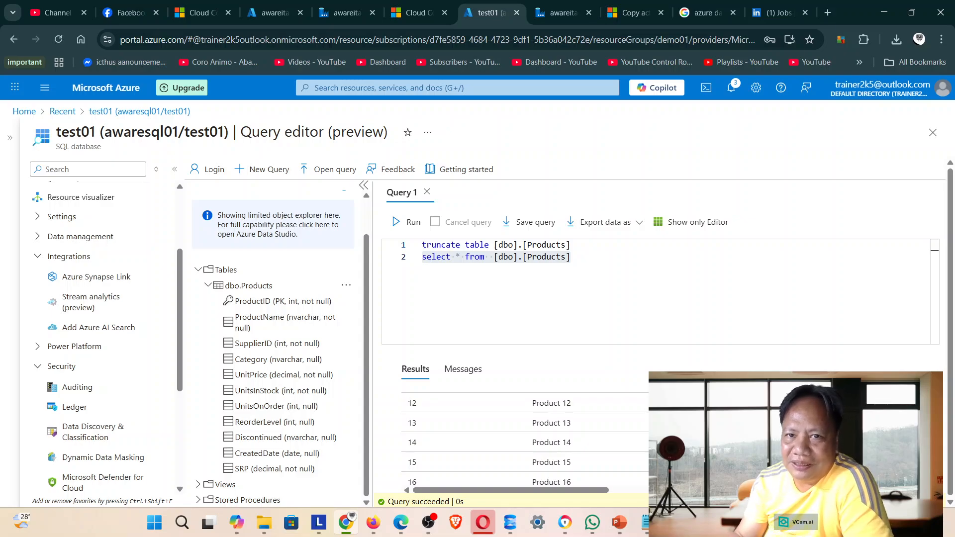
{"action": "left_click", "coordinate": [558, 17]}
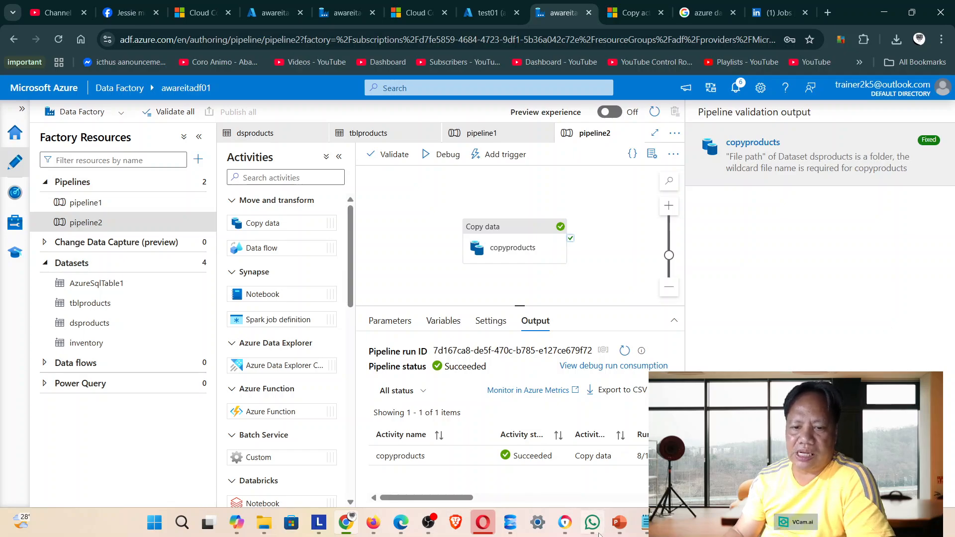
- In PowerPoint, extend slide 6's "Add a copy pipeline" heading with "and add mappings"
{"action": "left_click", "coordinate": [621, 533]}
{"action": "left_click", "coordinate": [686, 457]}
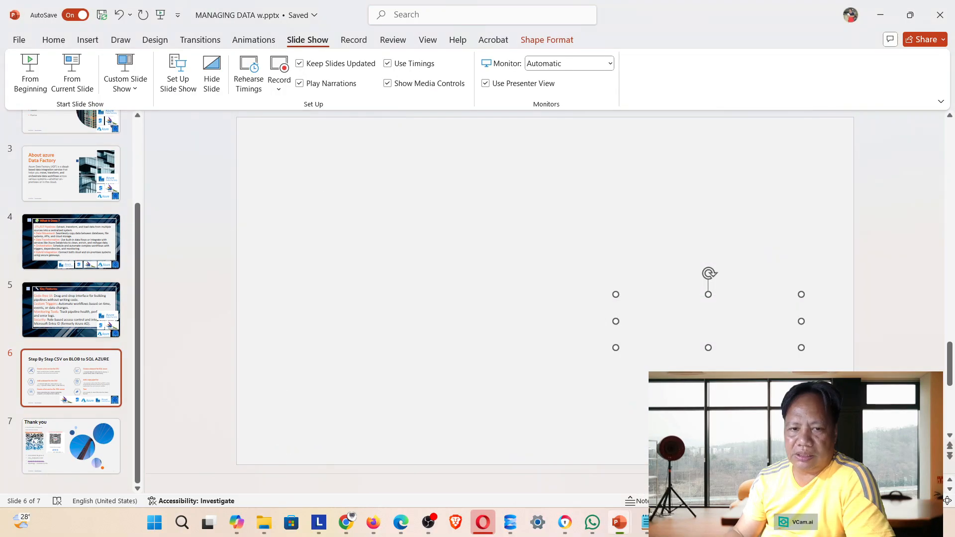
{"action": "left_click", "coordinate": [820, 317]}
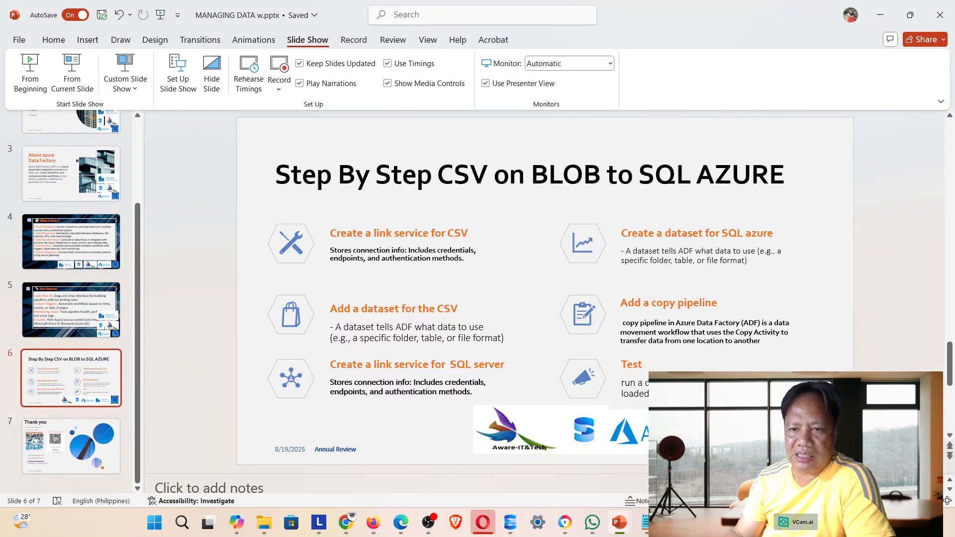
{"action": "left_click", "coordinate": [675, 260]}
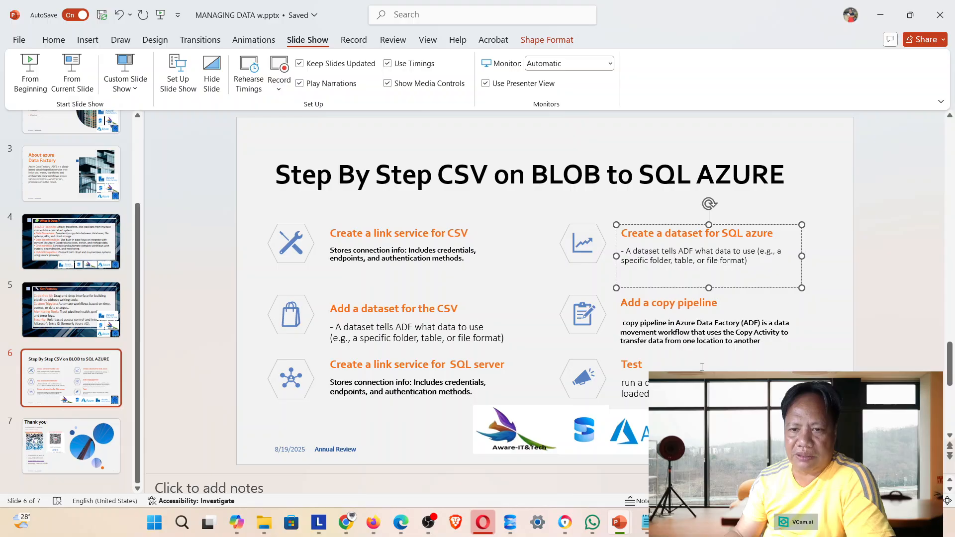
{"action": "left_click", "coordinate": [668, 323]}
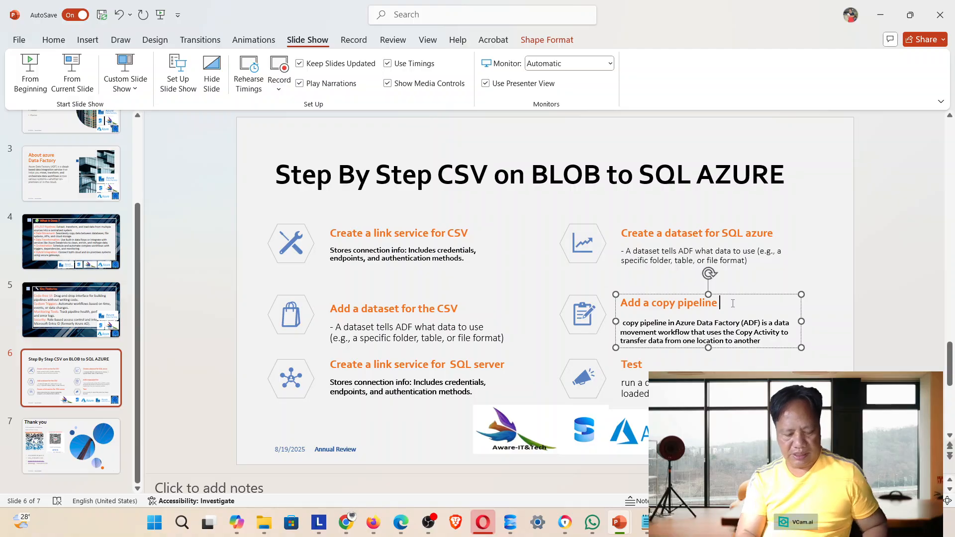
{"action": "type", "text": "and add mappings"}
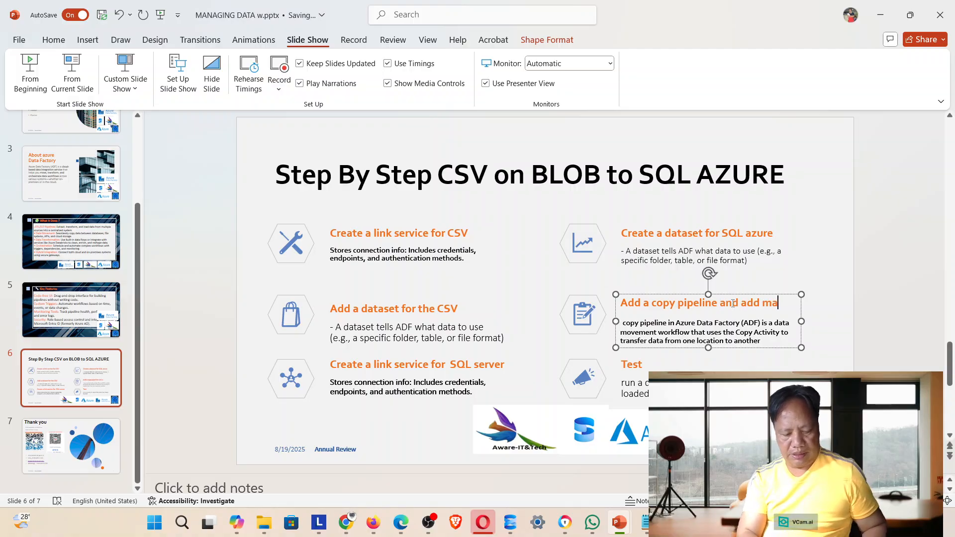